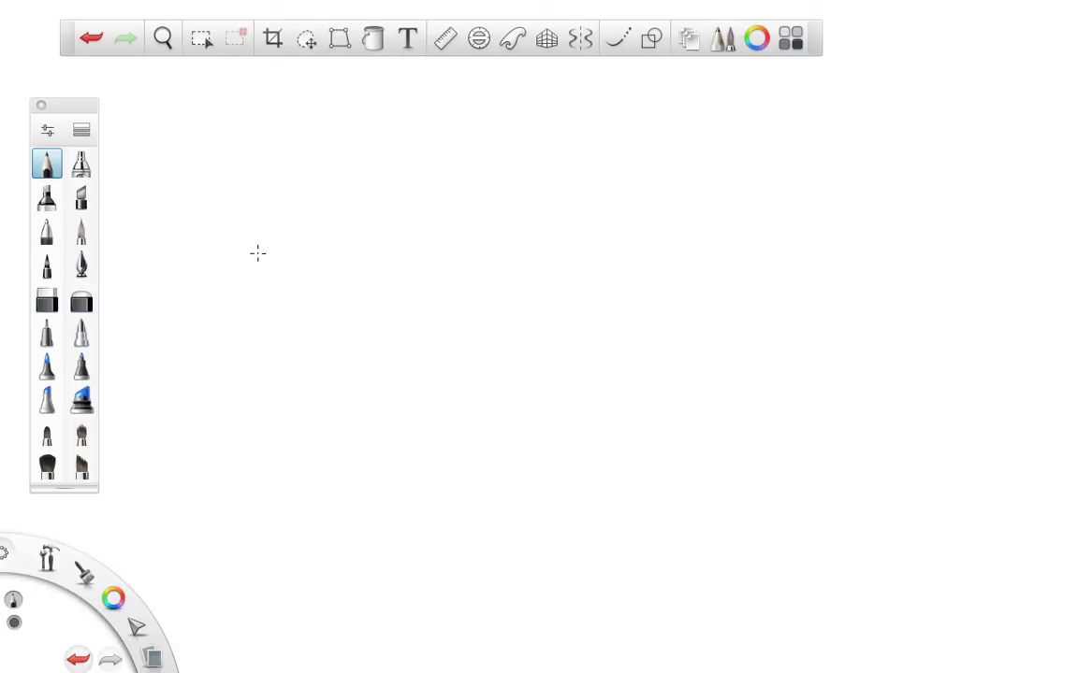
Draw a gently curved pencil arrow with a triangular head and, below it, an S-curved arrow ending in a similar head.
{"action": "left_click_drag", "start_coordinate": [220, 266], "coordinate": [638, 185]}
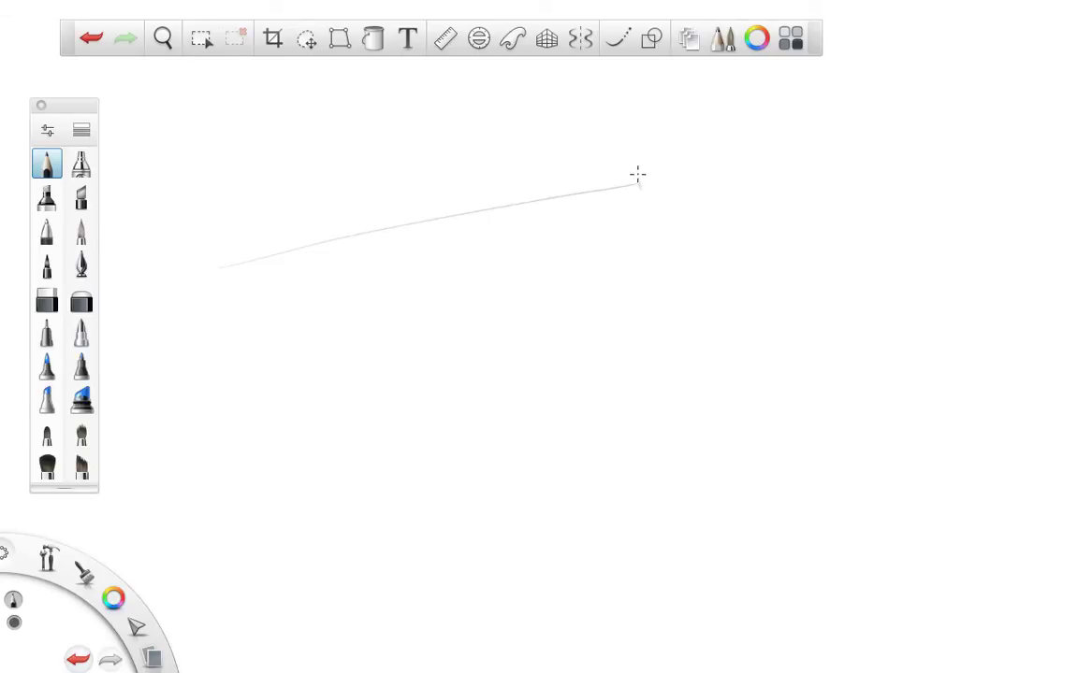
{"action": "left_click_drag", "start_coordinate": [637, 174], "coordinate": [651, 182]}
{"action": "key", "text": "ctrl+z"}
{"action": "key", "text": "ctrl+y"}
{"action": "mouse_move", "coordinate": [245, 382]}
{"action": "left_mouse_down"}
{"action": "mouse_move", "coordinate": [401, 360]}
{"action": "mouse_move", "coordinate": [475, 427]}
{"action": "left_mouse_up"}
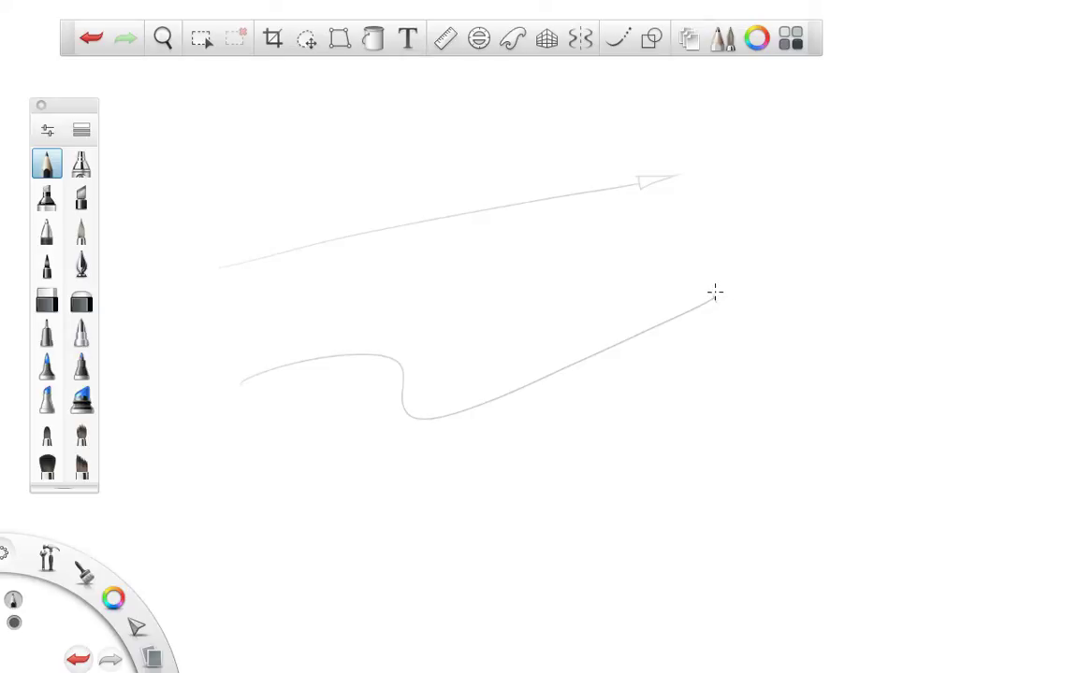
{"action": "left_click_drag", "start_coordinate": [715, 291], "coordinate": [715, 299]}
Draw a shorter arrow between the two existing ones, with an elliptical base and two converging edges forming a cone-shaped head.
{"action": "left_click_drag", "start_coordinate": [415, 297], "coordinate": [726, 248]}
{"action": "key", "text": "space"}
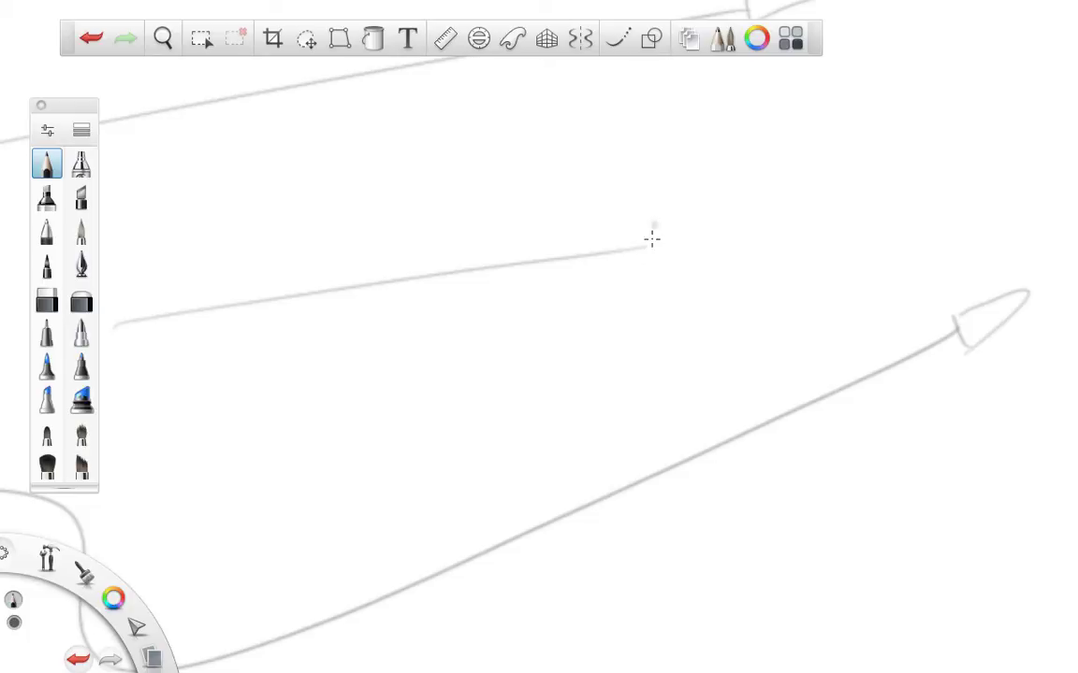
{"action": "left_click_drag", "start_coordinate": [654, 217], "coordinate": [649, 279]}
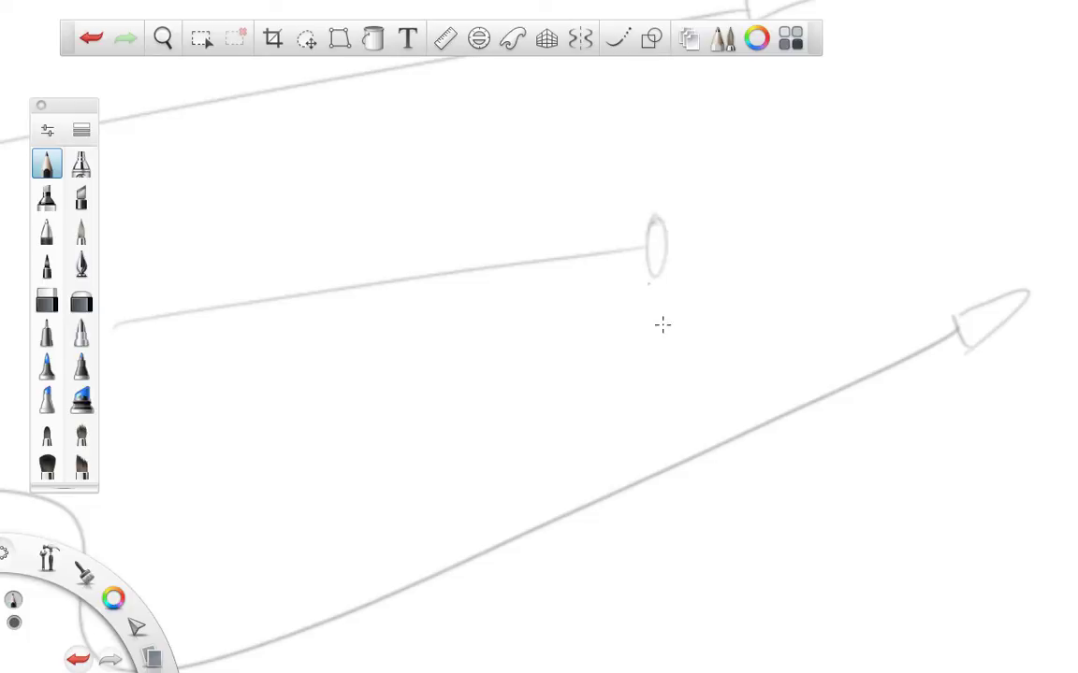
{"action": "left_click", "coordinate": [786, 236]}
{"action": "left_click_drag", "start_coordinate": [666, 219], "coordinate": [795, 236]}
{"action": "left_click_drag", "start_coordinate": [673, 277], "coordinate": [796, 239]}
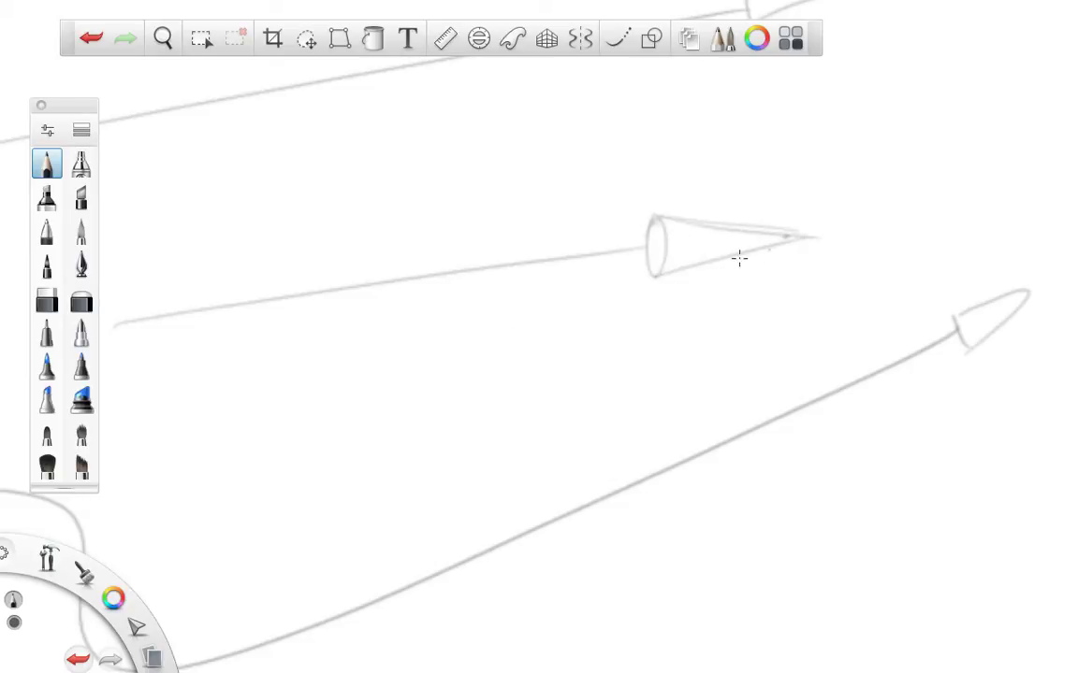
Undo the cone head's converging edges and redraw them so that they meet at the tip of the middle arrow.
{"action": "key", "text": "ctrl+z"}
{"action": "key", "text": "ctrl+z"}
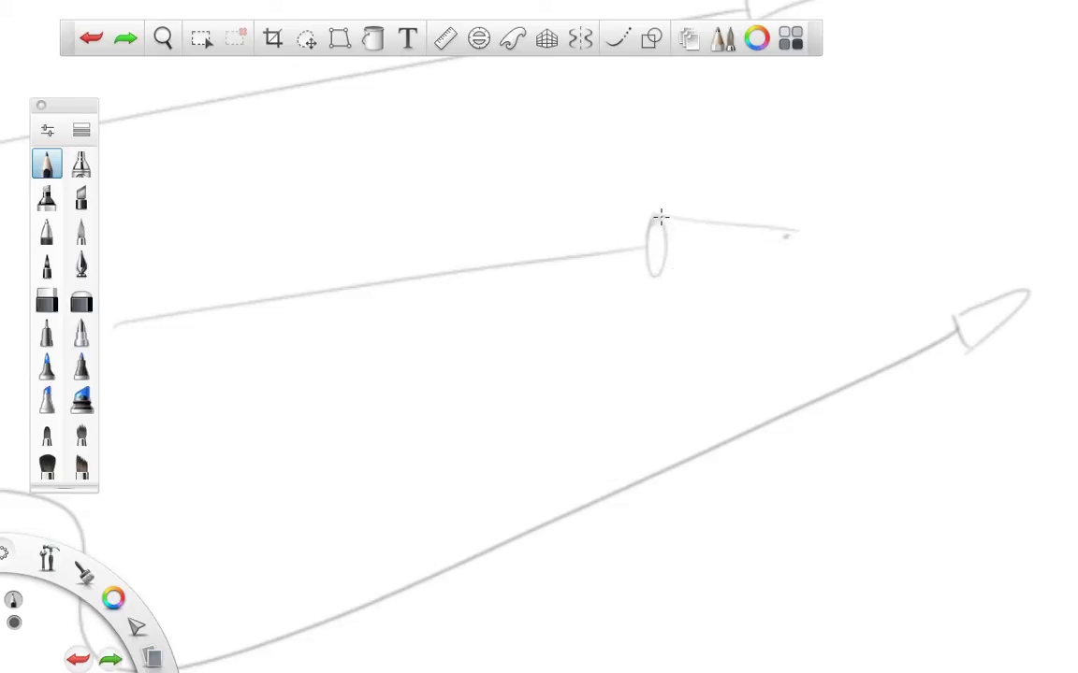
{"action": "key", "text": "ctrl+shift+z"}
{"action": "key", "text": "ctrl+z"}
{"action": "left_click_drag", "start_coordinate": [659, 218], "coordinate": [794, 234]}
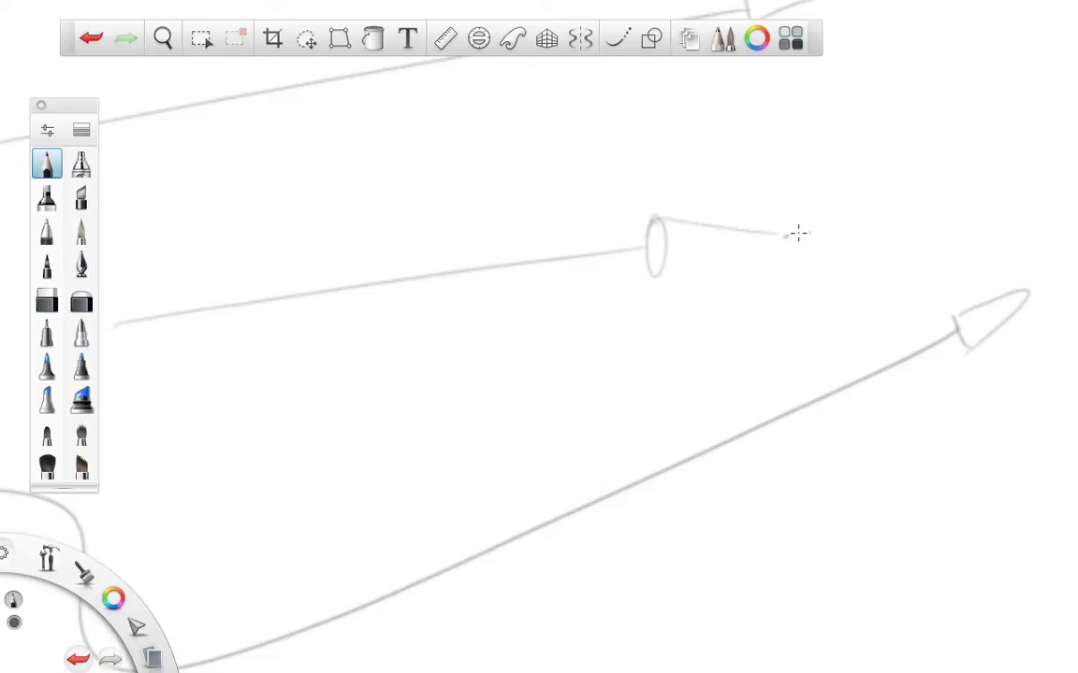
{"action": "left_click_drag", "start_coordinate": [656, 269], "coordinate": [786, 238]}
{"action": "key", "text": "space"}
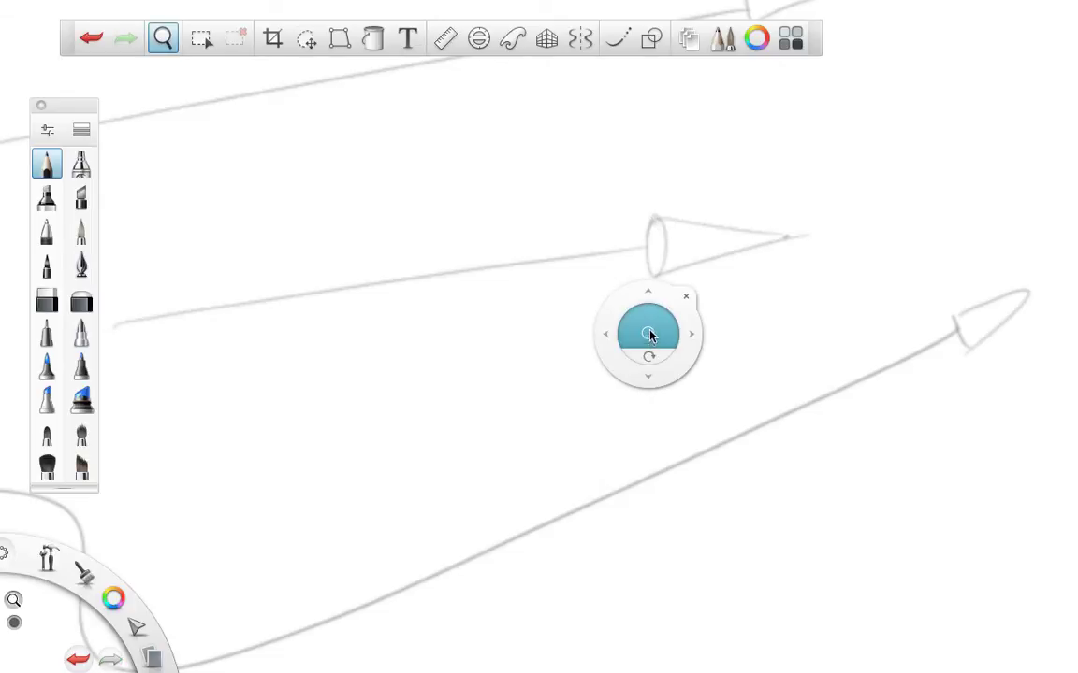
{"action": "left_click_drag", "start_coordinate": [652, 339], "coordinate": [473, 378]}
Erase the inner side of the ellipse and the line overshoot at the tip of the middle arrow's head with the Hard Eraser.
{"action": "left_click", "coordinate": [47, 301]}
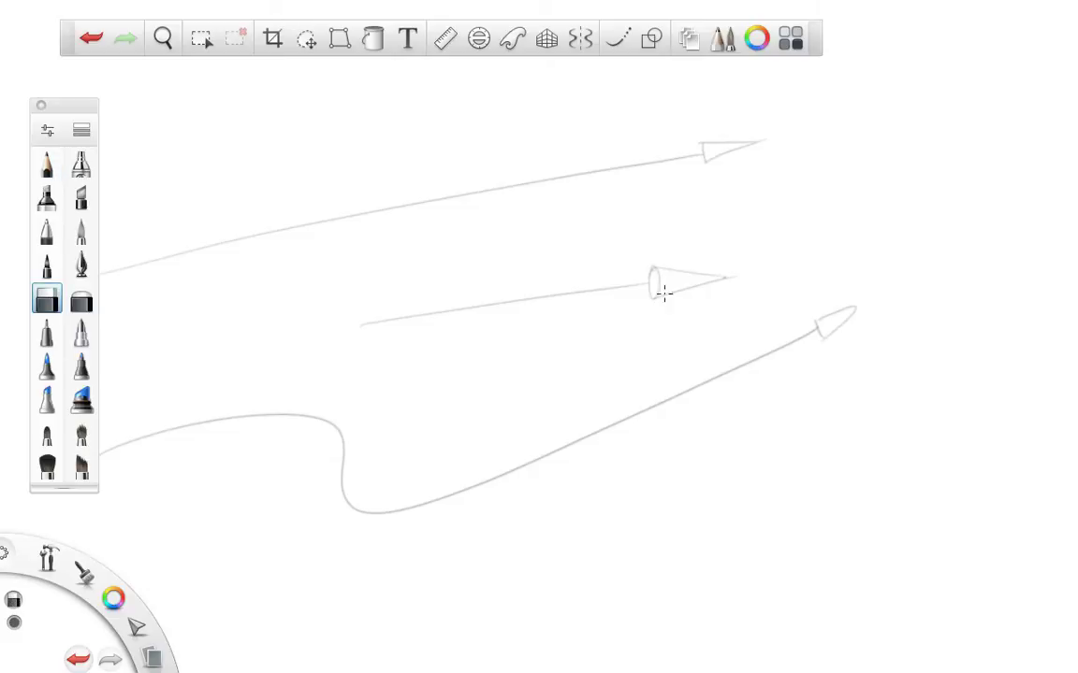
{"action": "key", "text": "space"}
{"action": "left_click_drag", "start_coordinate": [695, 281], "coordinate": [801, 250]}
{"action": "mouse_move", "coordinate": [625, 266]}
{"action": "left_mouse_down"}
{"action": "mouse_move", "coordinate": [618, 302]}
{"action": "mouse_move", "coordinate": [618, 262]}
{"action": "left_mouse_up"}
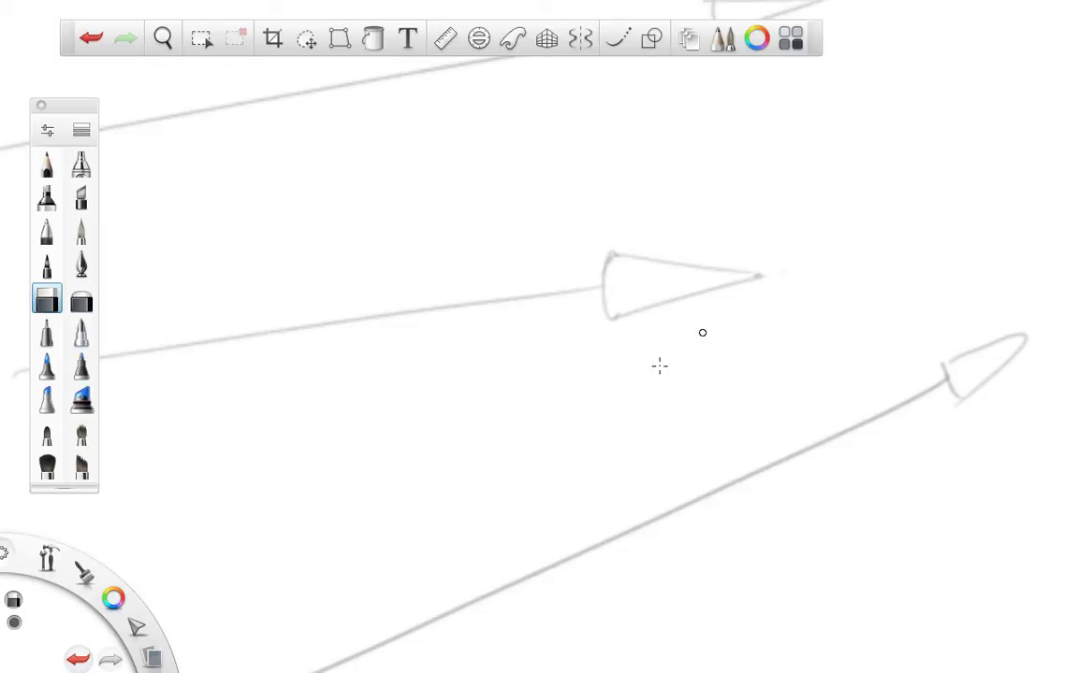
{"action": "key", "text": "space"}
{"action": "left_click_drag", "start_coordinate": [608, 411], "coordinate": [374, 451]}
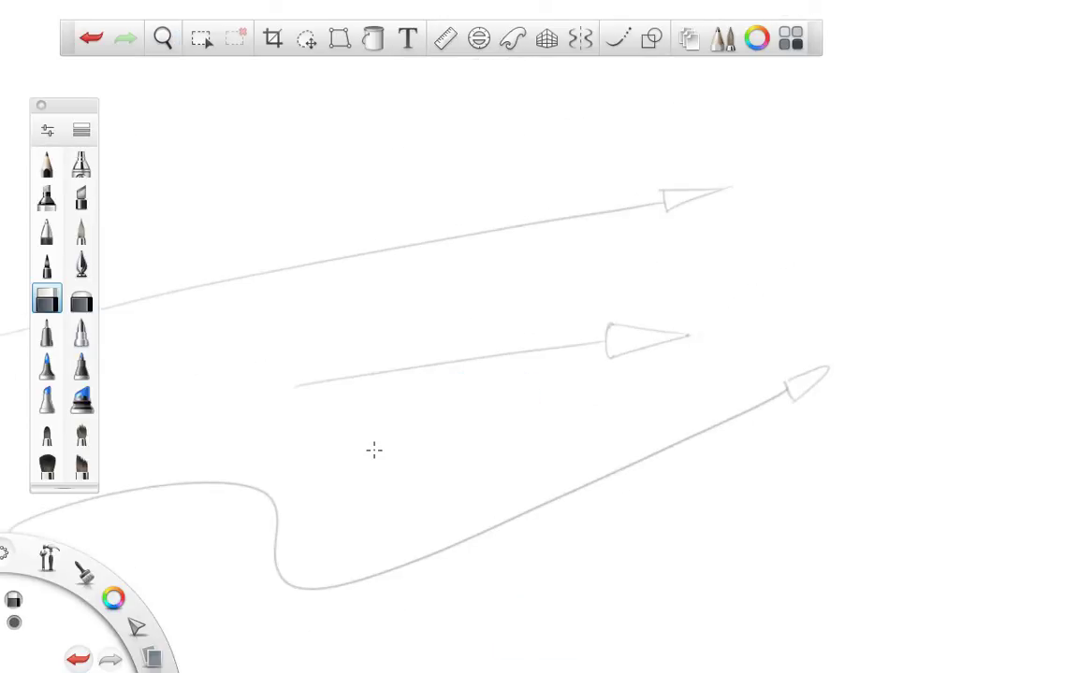
{"action": "key", "text": "space"}
{"action": "left_click_drag", "start_coordinate": [745, 385], "coordinate": [627, 395]}
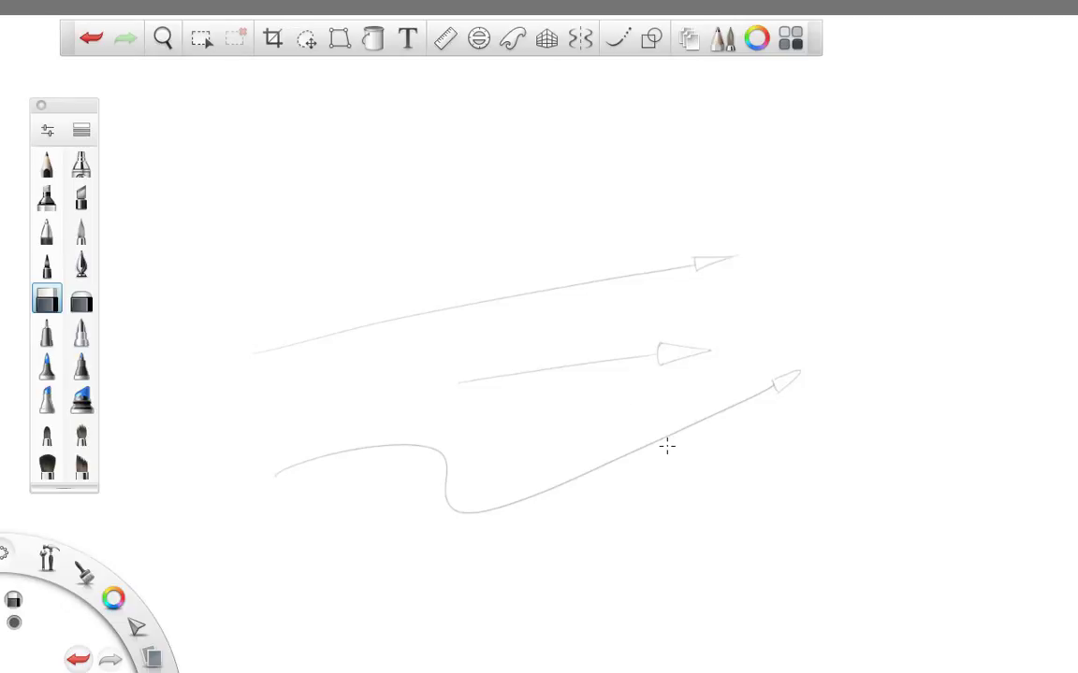
Pencil two scribbled placeholder text lines between horizontal guide lines, at the tails of the upper and lower arrows.
{"action": "left_click", "coordinate": [49, 166]}
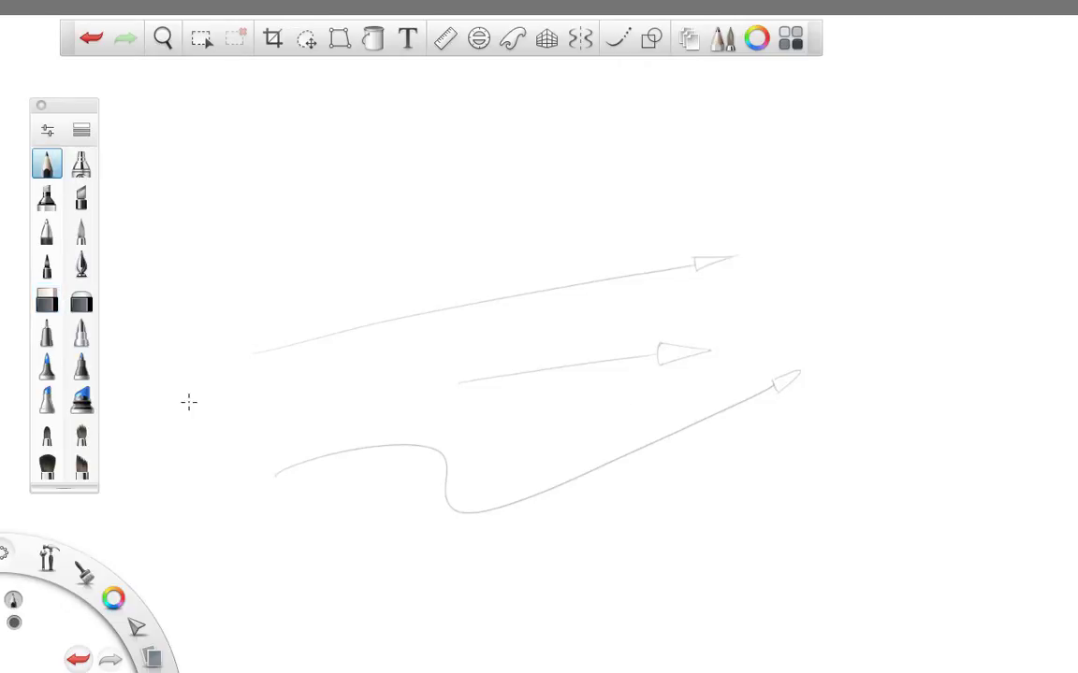
{"action": "key", "text": "space"}
{"action": "left_click_drag", "start_coordinate": [305, 406], "coordinate": [457, 397]}
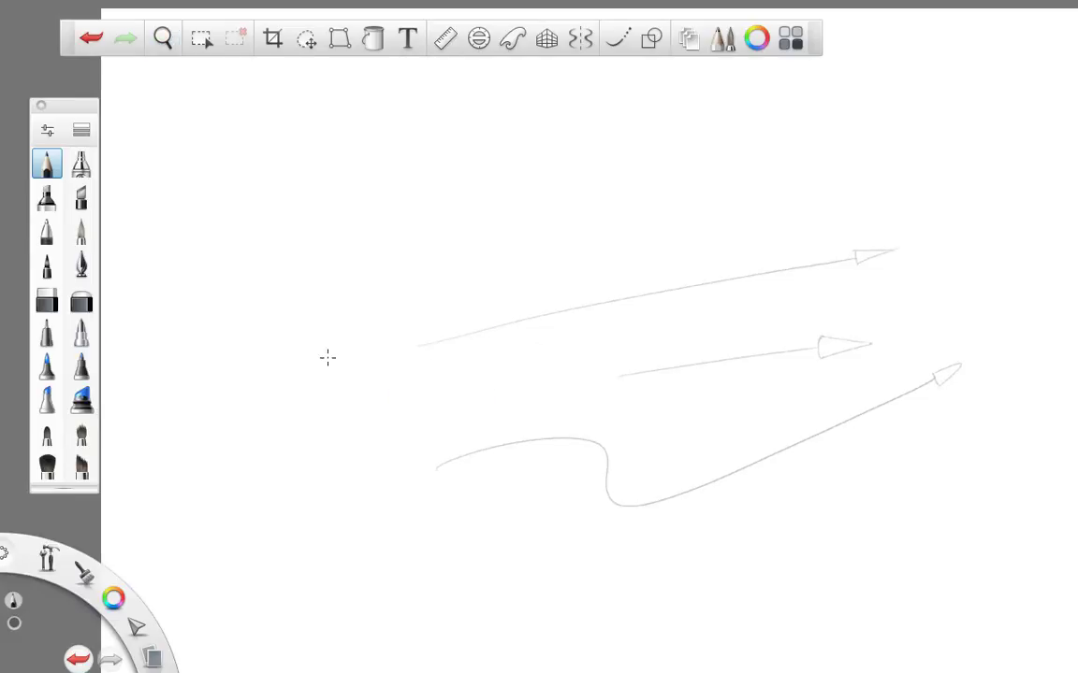
{"action": "left_click_drag", "start_coordinate": [241, 360], "coordinate": [428, 360]}
{"action": "left_click_drag", "start_coordinate": [238, 323], "coordinate": [396, 323]}
{"action": "left_click_drag", "start_coordinate": [260, 354], "coordinate": [384, 325]}
{"action": "mouse_move", "coordinate": [431, 477]}
{"action": "left_mouse_down"}
{"action": "mouse_move", "coordinate": [243, 490]}
{"action": "mouse_move", "coordinate": [220, 477]}
{"action": "left_mouse_up"}
{"action": "mouse_move", "coordinate": [429, 430]}
{"action": "left_mouse_down"}
{"action": "mouse_move", "coordinate": [242, 430]}
{"action": "mouse_move", "coordinate": [417, 445]}
{"action": "left_mouse_up"}
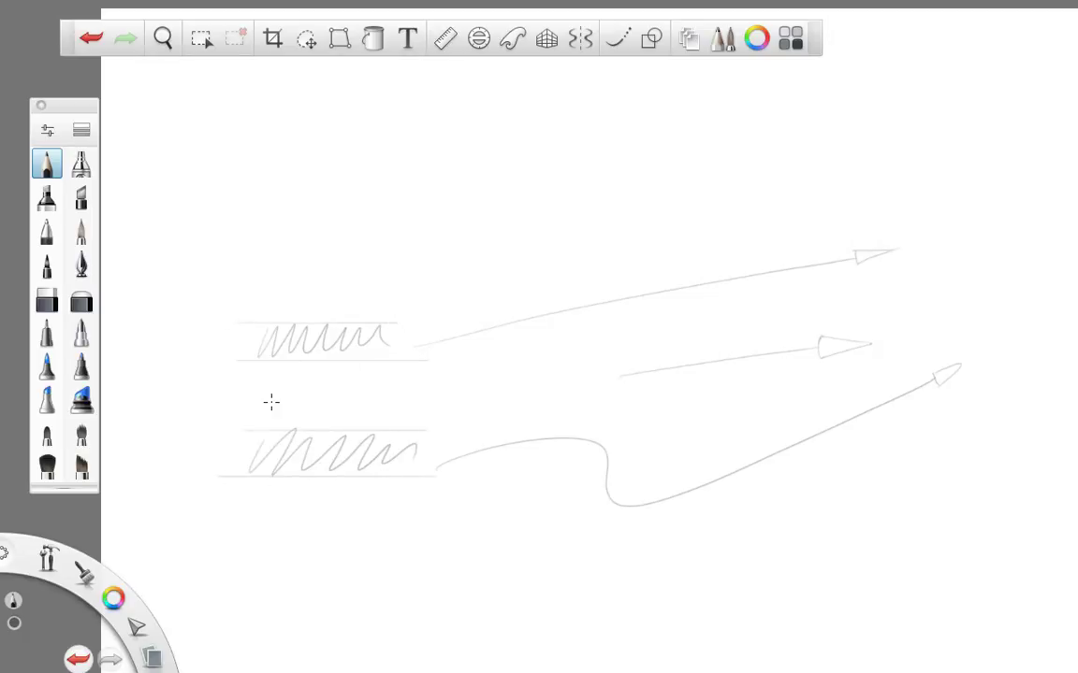
Draw a small ellipse at the tip of each of the three arrows.
{"action": "left_click_drag", "start_coordinate": [900, 238], "coordinate": [940, 250]}
{"action": "left_click_drag", "start_coordinate": [992, 350], "coordinate": [963, 348]}
{"action": "left_click_drag", "start_coordinate": [895, 336], "coordinate": [881, 342]}
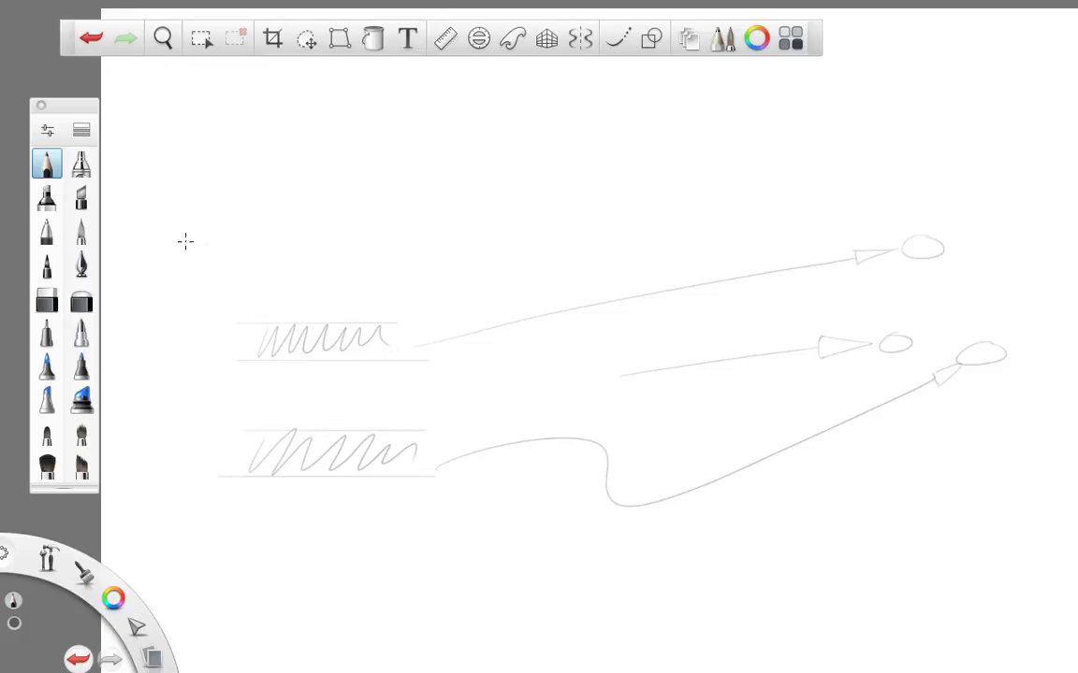
Delete the whole arrow sketch using a rectangular selection, then deselect and close the selection options.
{"action": "left_click", "coordinate": [201, 39]}
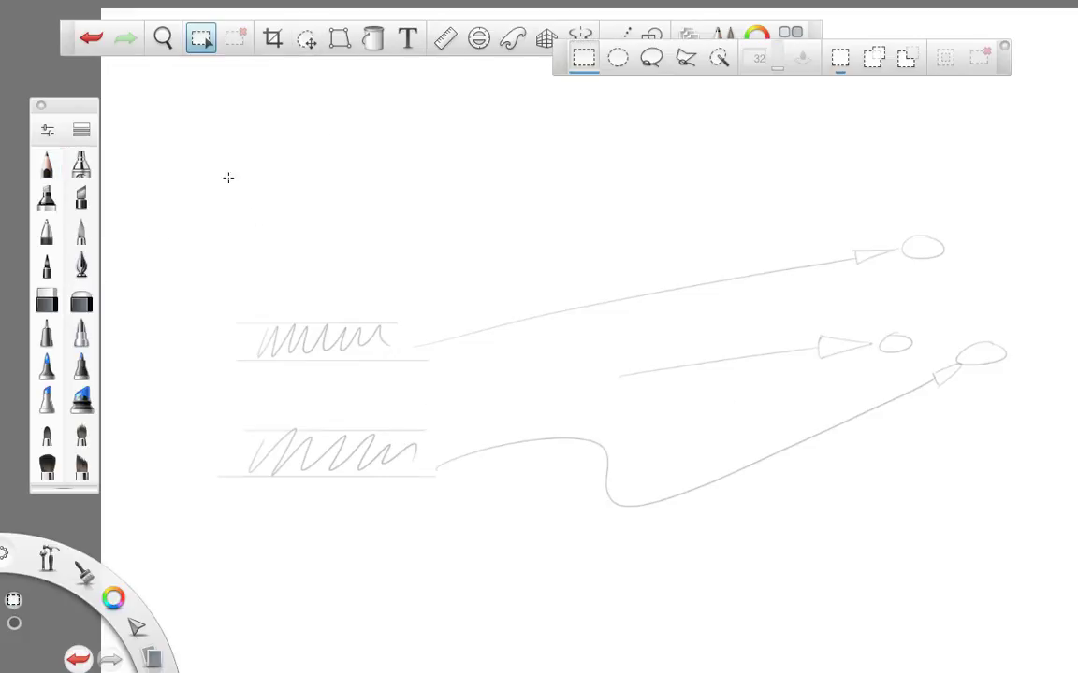
{"action": "left_click_drag", "start_coordinate": [237, 172], "coordinate": [1058, 623]}
{"action": "left_click_drag", "start_coordinate": [776, 476], "coordinate": [754, 469]}
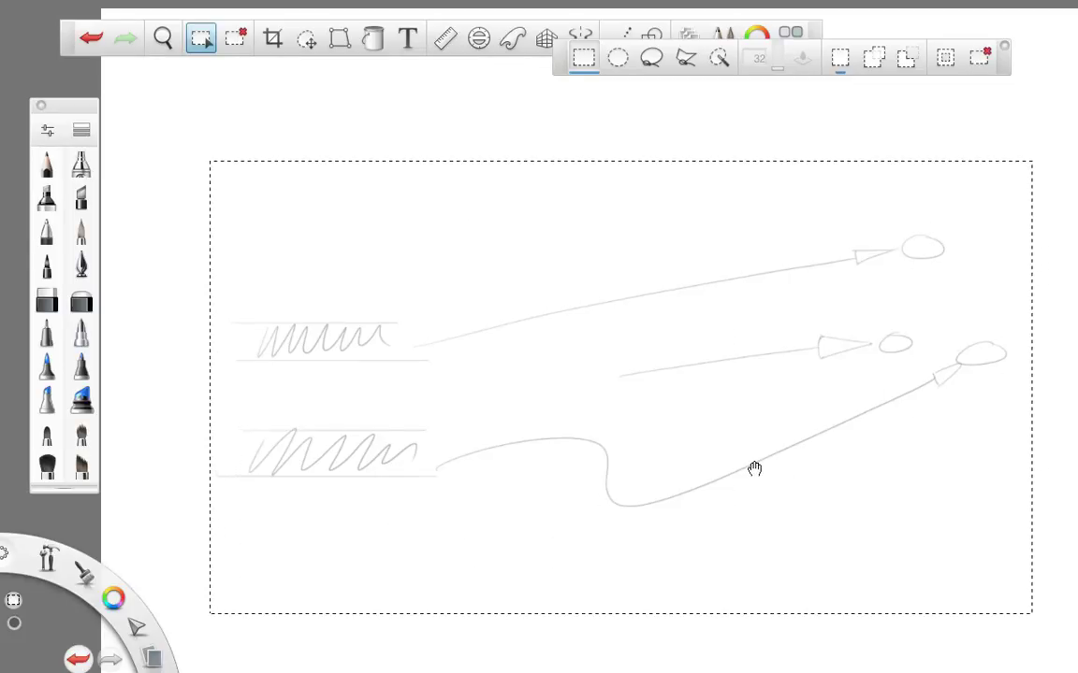
{"action": "key", "text": "Delete"}
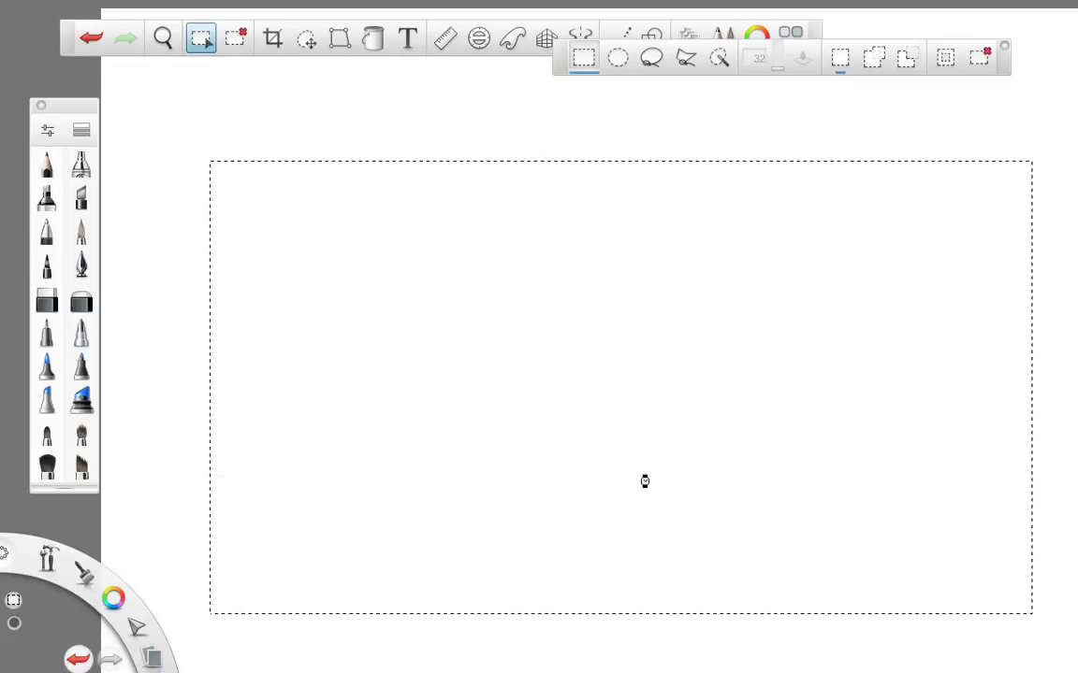
{"action": "left_click", "coordinate": [486, 132]}
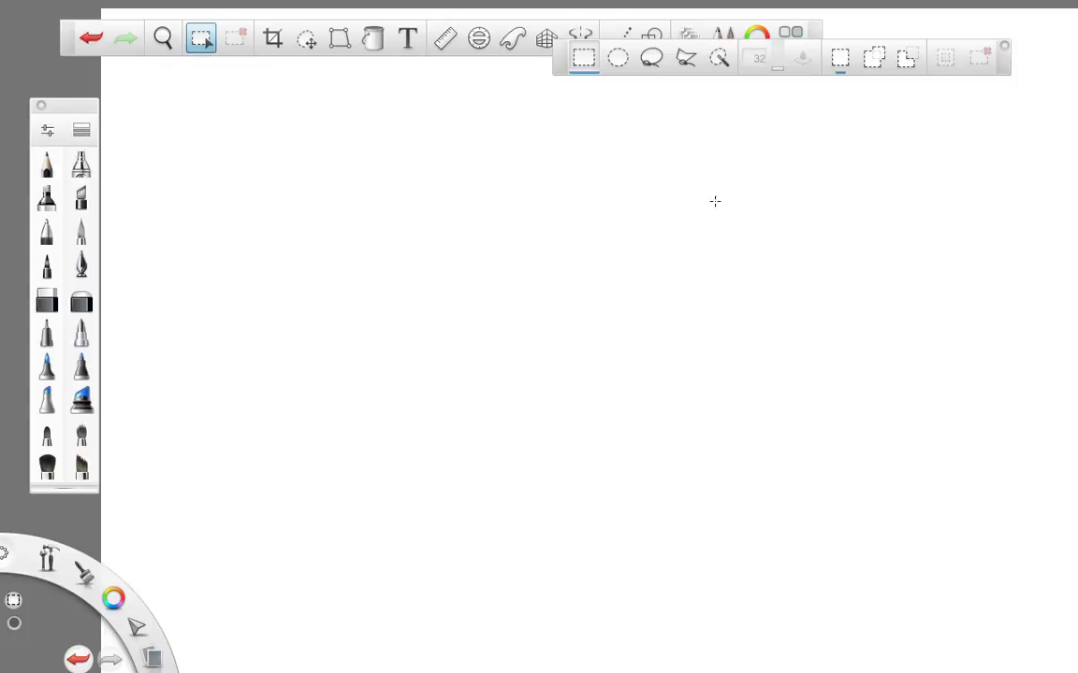
{"action": "left_click_drag", "start_coordinate": [576, 66], "coordinate": [525, 156]}
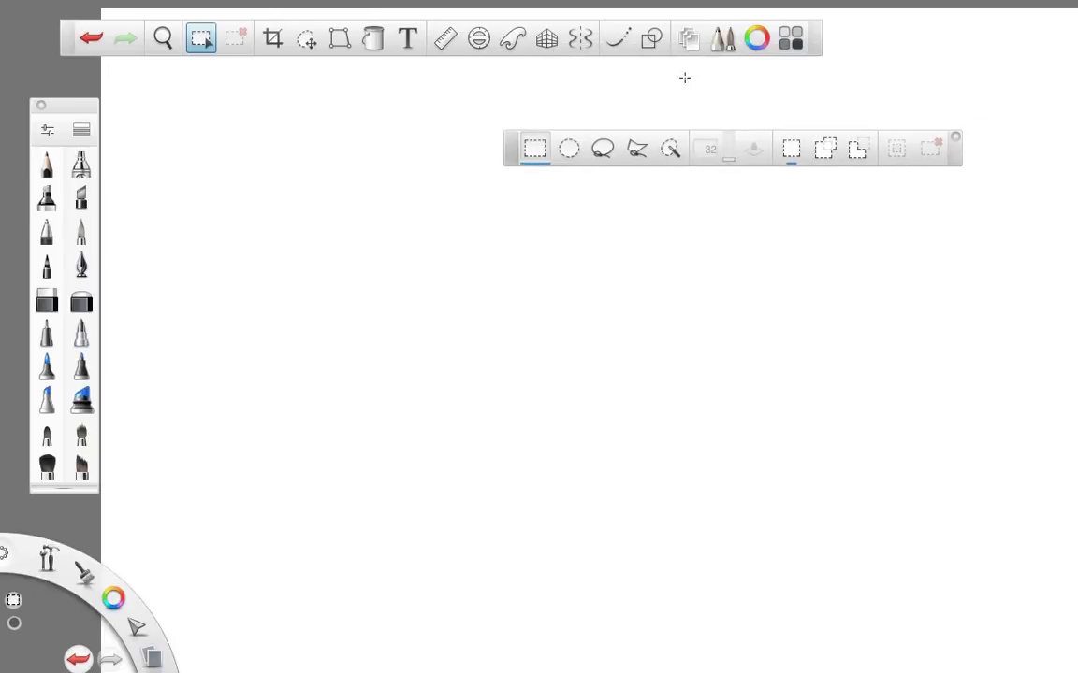
{"action": "left_click", "coordinate": [955, 137]}
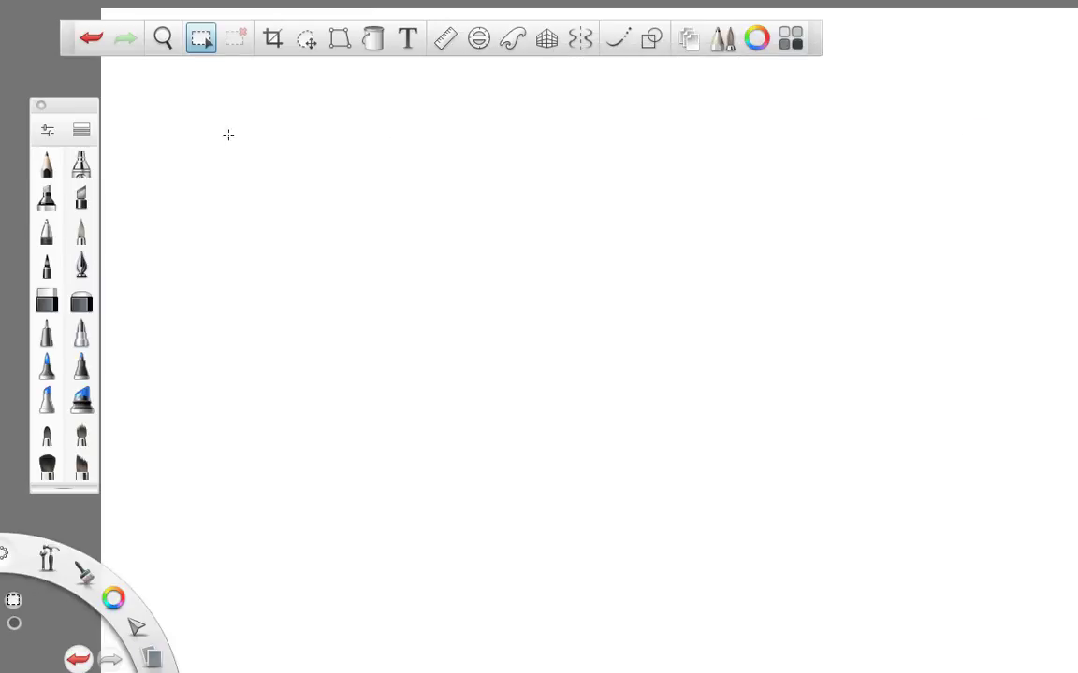
Pencil a wide block arrow from two parallel shaft lines, a vertical base and two converging edges, and erase the overlaps inside the head.
{"action": "left_click", "coordinate": [47, 159]}
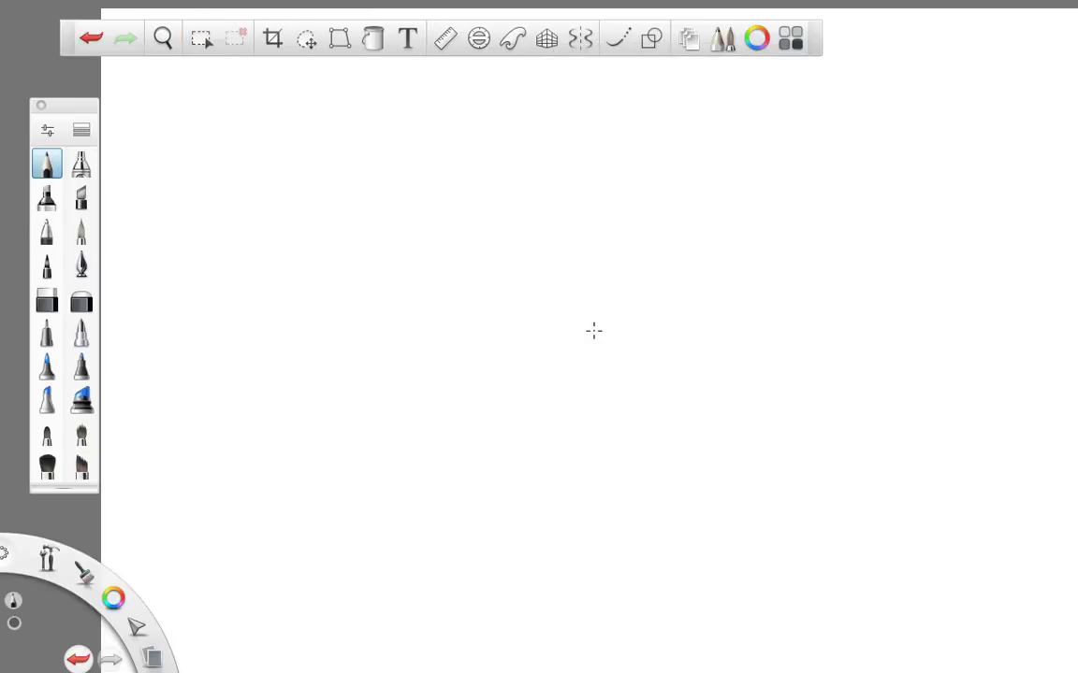
{"action": "left_click_drag", "start_coordinate": [311, 262], "coordinate": [648, 262]}
{"action": "left_click_drag", "start_coordinate": [315, 318], "coordinate": [701, 318]}
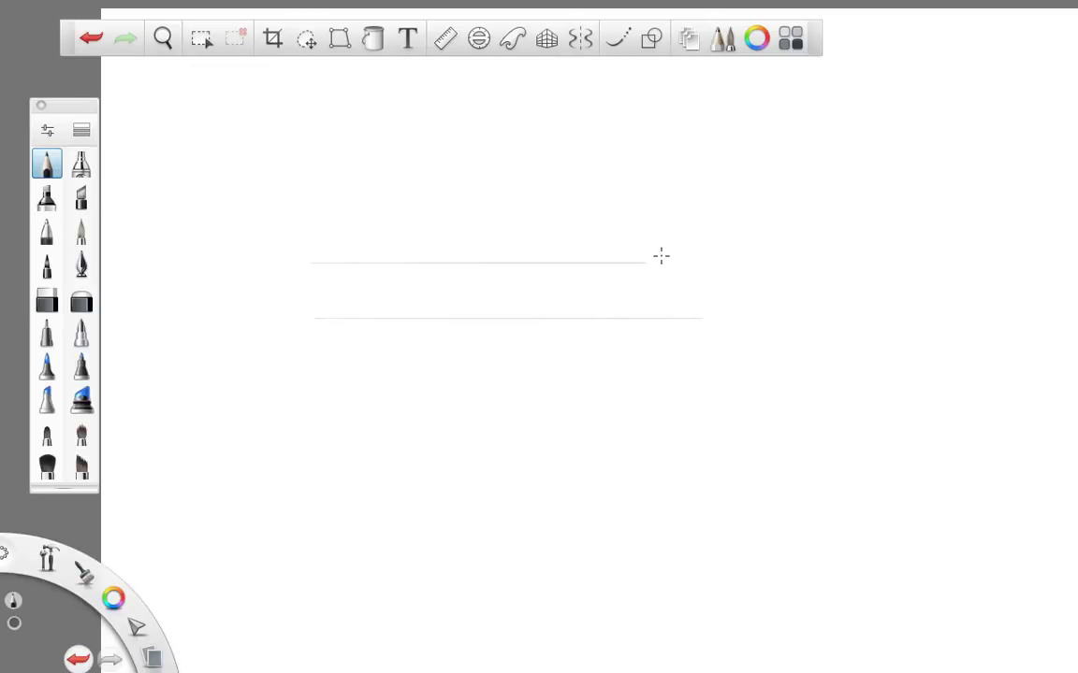
{"action": "left_click_drag", "start_coordinate": [651, 230], "coordinate": [651, 375]}
{"action": "left_click_drag", "start_coordinate": [672, 238], "coordinate": [833, 309]}
{"action": "left_click_drag", "start_coordinate": [641, 374], "coordinate": [835, 277]}
{"action": "left_click", "coordinate": [47, 299]}
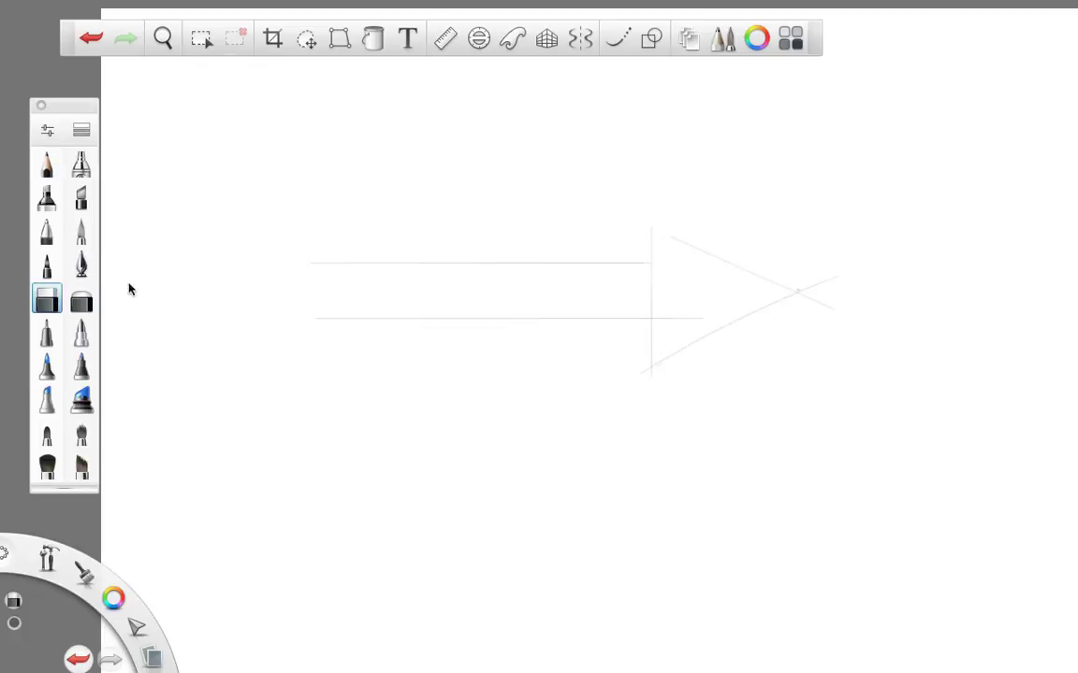
{"action": "mouse_move", "coordinate": [650, 282]}
{"action": "left_mouse_down"}
{"action": "mouse_move", "coordinate": [654, 312]}
{"action": "mouse_move", "coordinate": [671, 320]}
{"action": "left_mouse_up"}
Add a new layer above the arrow outline's layer.
{"action": "left_click", "coordinate": [697, 41]}
{"action": "left_click", "coordinate": [898, 92]}
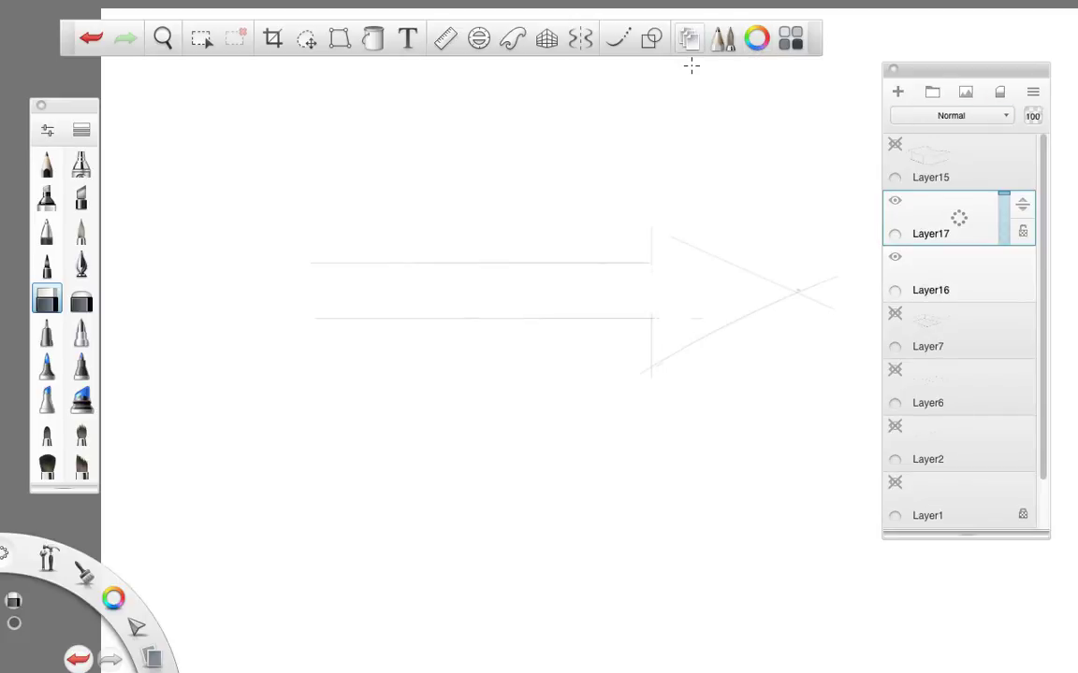
{"action": "left_click", "coordinate": [687, 39]}
Hatch across the arrow with the pencil from the tip into the shaft, spacing the strokes wider toward the tail.
{"action": "key", "text": "space"}
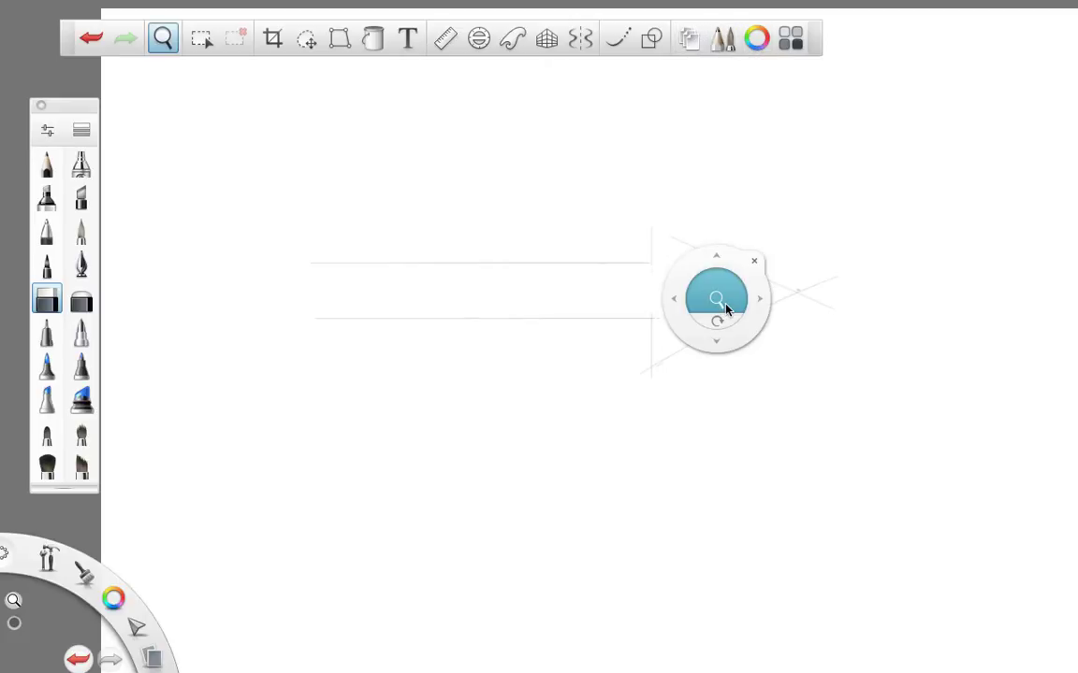
{"action": "mouse_move", "coordinate": [716, 304]}
{"action": "left_mouse_down"}
{"action": "mouse_move", "coordinate": [848, 280]}
{"action": "mouse_move", "coordinate": [772, 313]}
{"action": "mouse_move", "coordinate": [763, 345]}
{"action": "mouse_move", "coordinate": [641, 366]}
{"action": "left_mouse_up"}
{"action": "key", "text": "e"}
{"action": "key", "text": "space"}
{"action": "key", "text": "space"}
{"action": "key", "text": "space"}
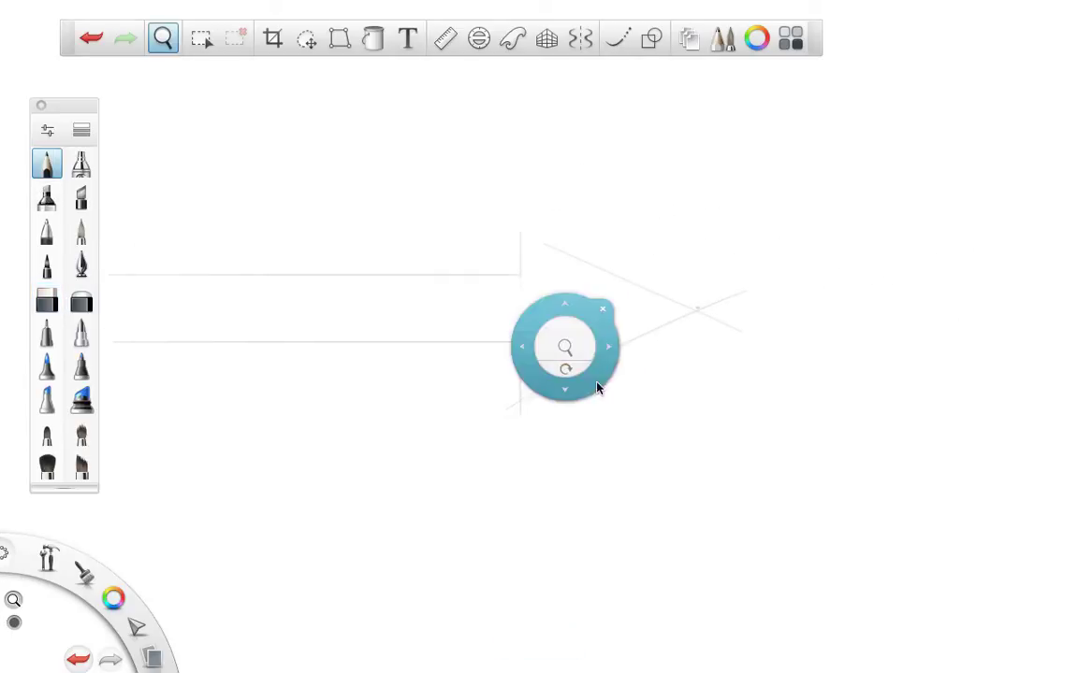
{"action": "mouse_move", "coordinate": [569, 369]}
{"action": "left_mouse_down"}
{"action": "mouse_move", "coordinate": [645, 378]}
{"action": "mouse_move", "coordinate": [710, 223]}
{"action": "mouse_move", "coordinate": [592, 190]}
{"action": "mouse_move", "coordinate": [474, 218]}
{"action": "mouse_move", "coordinate": [414, 248]}
{"action": "mouse_move", "coordinate": [447, 214]}
{"action": "mouse_move", "coordinate": [413, 250]}
{"action": "mouse_move", "coordinate": [483, 214]}
{"action": "mouse_move", "coordinate": [420, 286]}
{"action": "mouse_move", "coordinate": [500, 247]}
{"action": "mouse_move", "coordinate": [509, 247]}
{"action": "mouse_move", "coordinate": [501, 265]}
{"action": "mouse_move", "coordinate": [517, 258]}
{"action": "mouse_move", "coordinate": [522, 274]}
{"action": "mouse_move", "coordinate": [551, 262]}
{"action": "mouse_move", "coordinate": [442, 382]}
{"action": "mouse_move", "coordinate": [594, 286]}
{"action": "mouse_move", "coordinate": [491, 384]}
{"action": "mouse_move", "coordinate": [505, 396]}
{"action": "mouse_move", "coordinate": [577, 375]}
{"action": "mouse_move", "coordinate": [631, 375]}
{"action": "mouse_move", "coordinate": [609, 553]}
{"action": "left_mouse_up"}
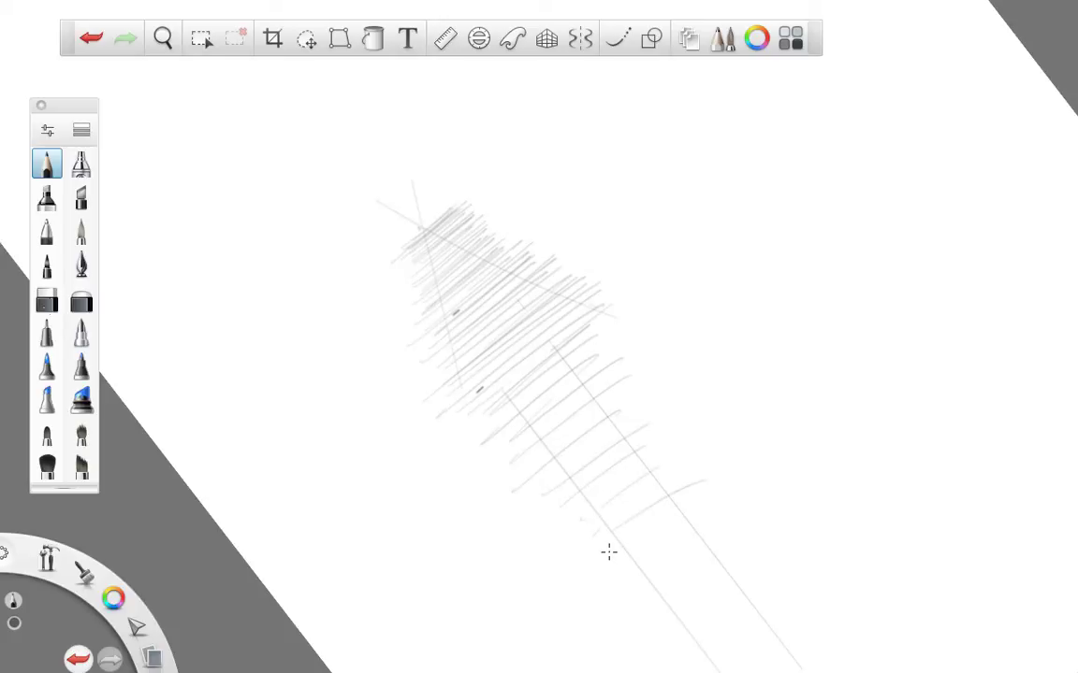
Set the Hard Eraser's size to 35.6.
{"action": "left_click", "coordinate": [47, 299]}
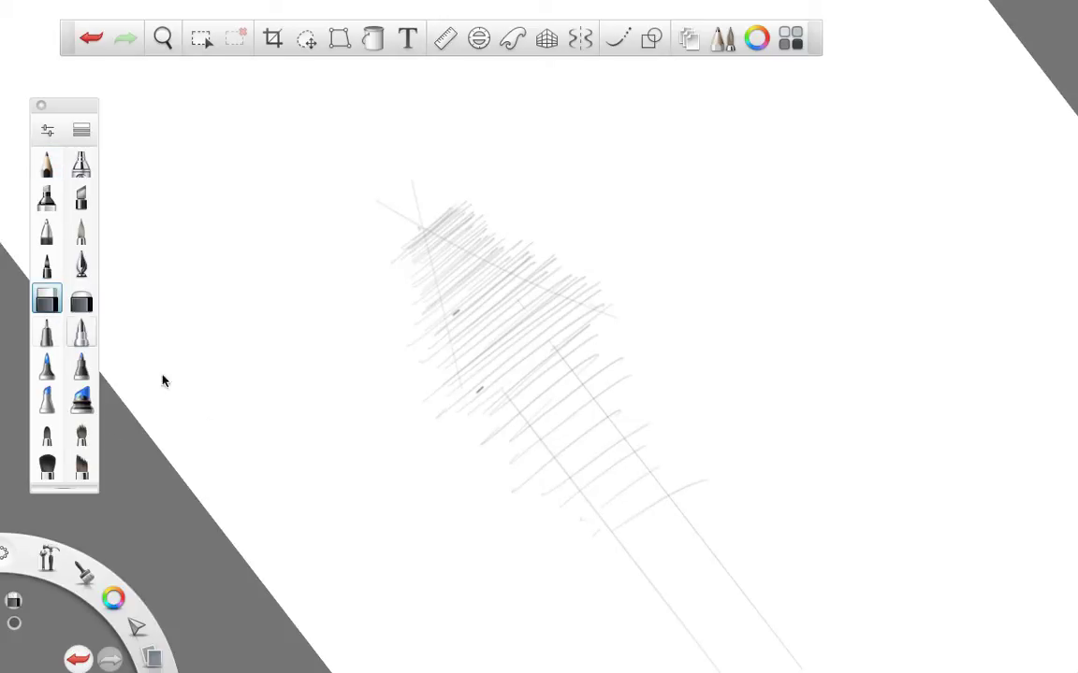
{"action": "double_click", "coordinate": [47, 299]}
{"action": "left_click_drag", "start_coordinate": [73, 214], "coordinate": [98, 215]}
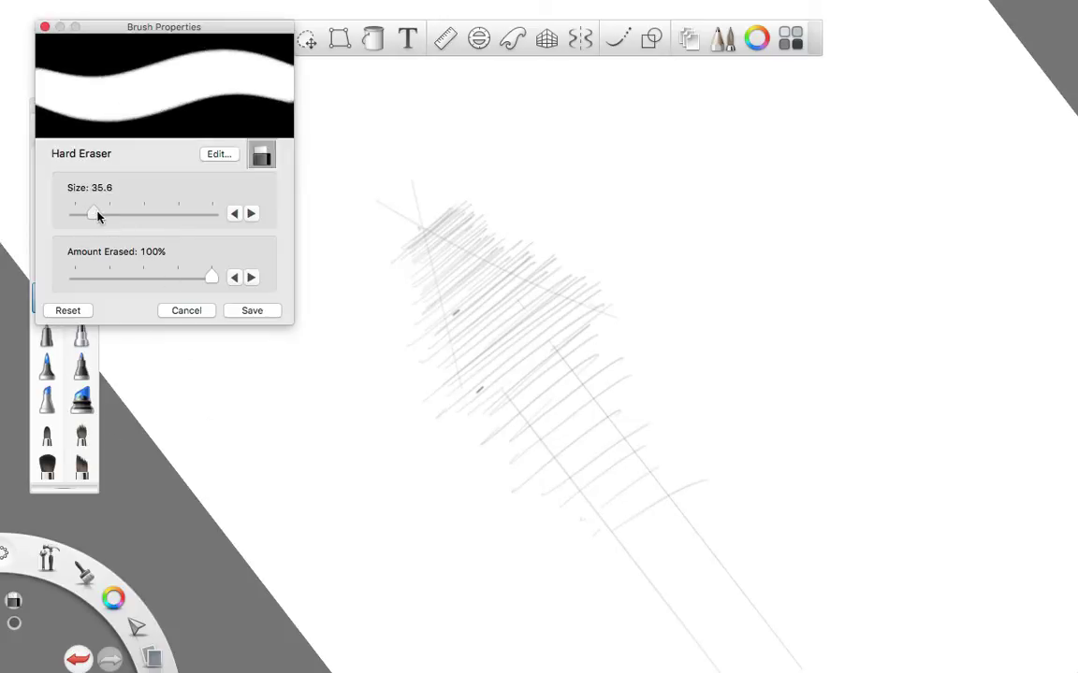
{"action": "left_click", "coordinate": [44, 27]}
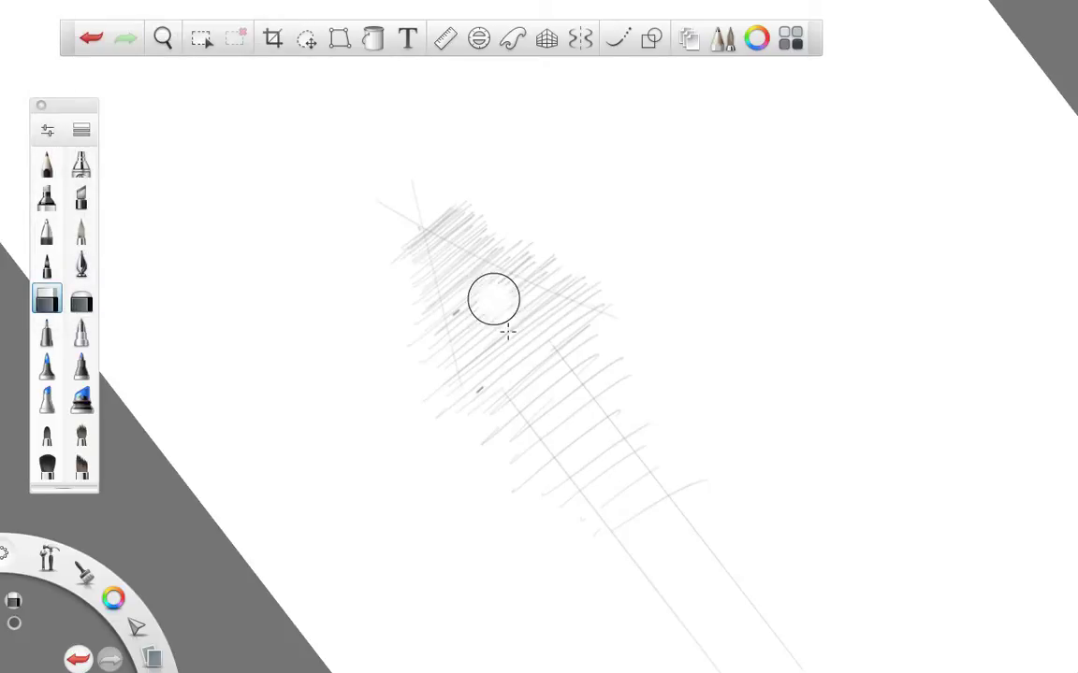
Erase the hatch ends that overrun the arrow's outline along both head edges and both shaft lines.
{"action": "key", "text": "space"}
{"action": "mouse_move", "coordinate": [608, 445]}
{"action": "left_mouse_down"}
{"action": "mouse_move", "coordinate": [675, 440]}
{"action": "mouse_move", "coordinate": [610, 344]}
{"action": "mouse_move", "coordinate": [337, 269]}
{"action": "left_mouse_up"}
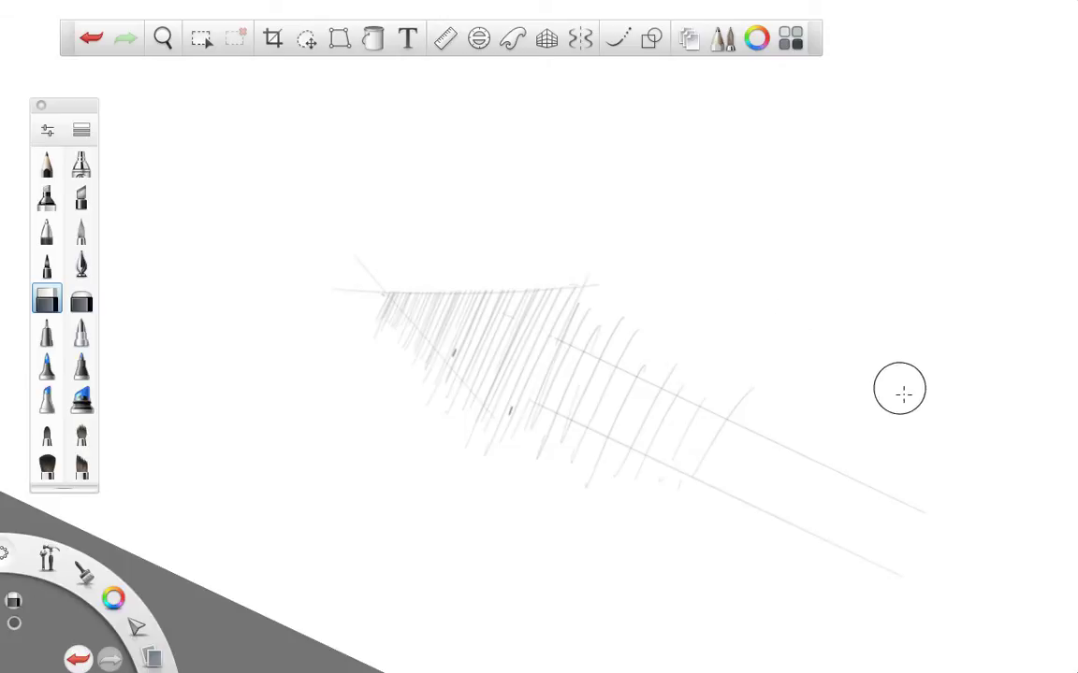
{"action": "mouse_move", "coordinate": [630, 303]}
{"action": "left_mouse_down"}
{"action": "mouse_move", "coordinate": [585, 328]}
{"action": "mouse_move", "coordinate": [529, 292]}
{"action": "left_mouse_up"}
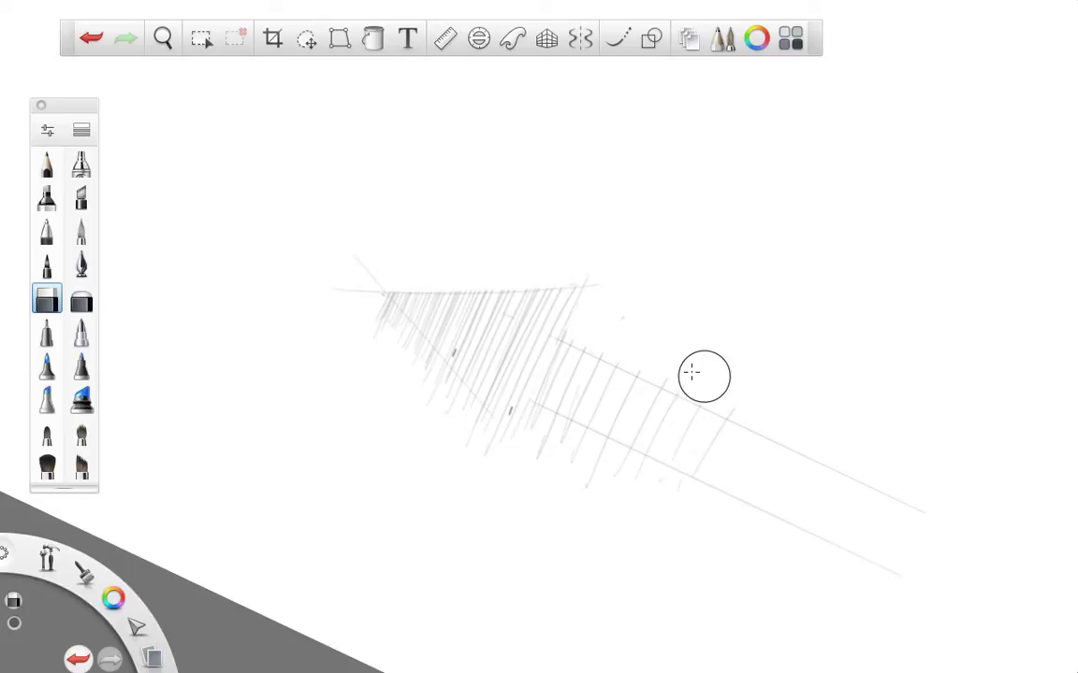
{"action": "left_click_drag", "start_coordinate": [683, 472], "coordinate": [548, 446]}
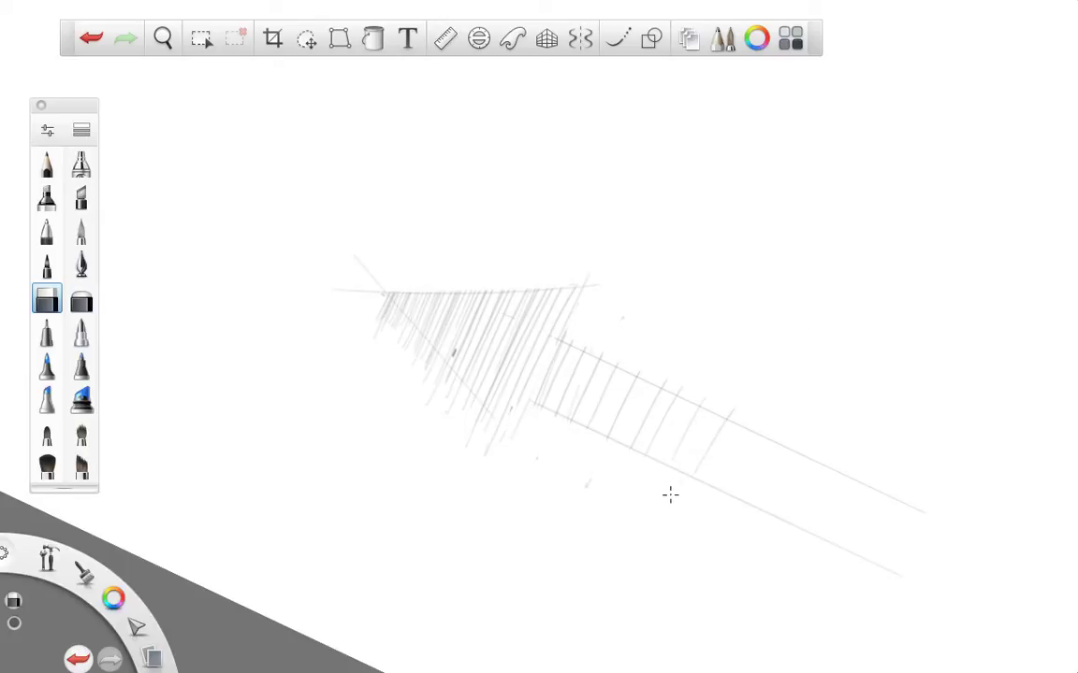
{"action": "mouse_move", "coordinate": [670, 494]}
{"action": "left_mouse_down"}
{"action": "mouse_move", "coordinate": [597, 349]}
{"action": "mouse_move", "coordinate": [529, 298]}
{"action": "left_mouse_up"}
{"action": "key", "text": "space"}
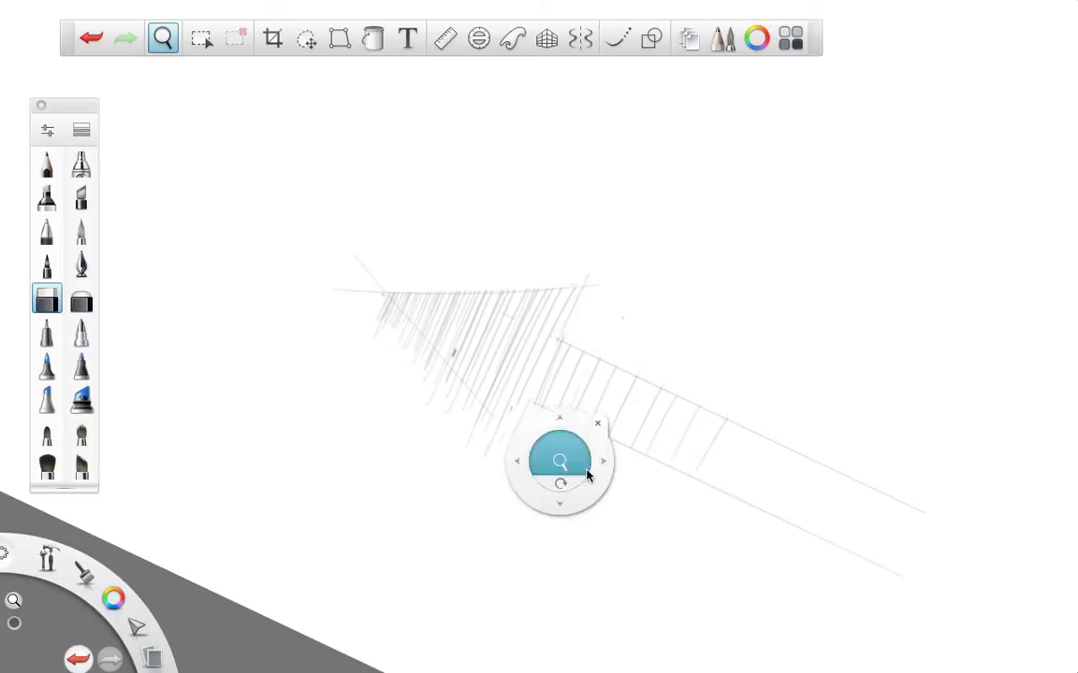
{"action": "mouse_move", "coordinate": [558, 482]}
{"action": "left_mouse_down"}
{"action": "mouse_move", "coordinate": [692, 450]}
{"action": "mouse_move", "coordinate": [671, 436]}
{"action": "mouse_move", "coordinate": [372, 465]}
{"action": "left_mouse_up"}
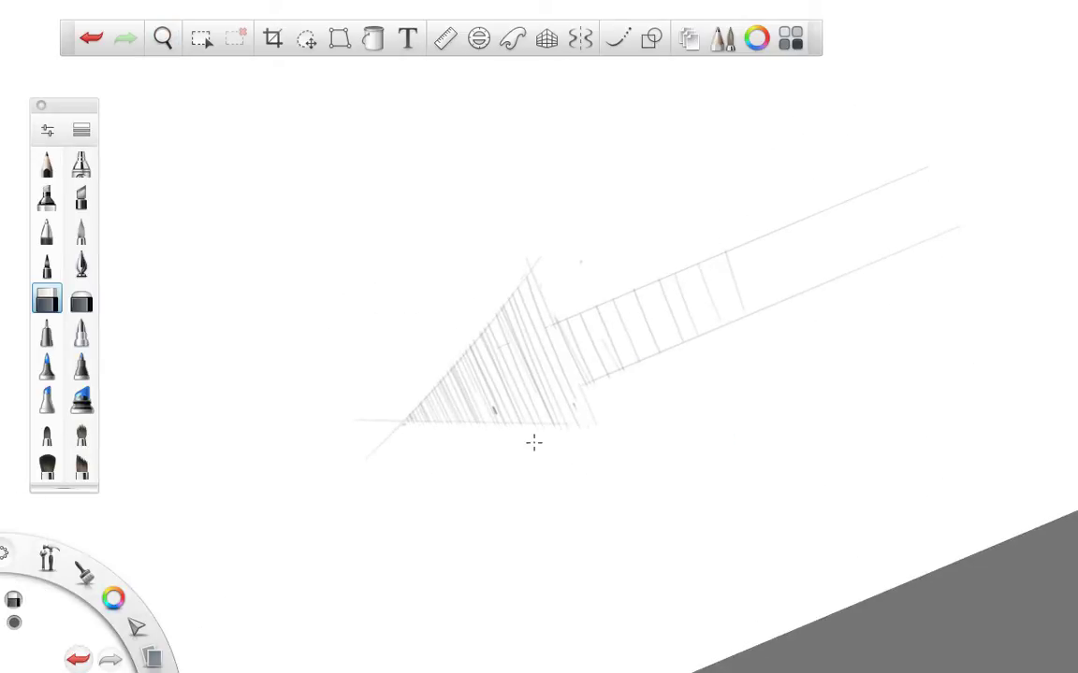
Darken the arrow's two parallel shaft lines and the vertical base edge of the head with the pencil.
{"action": "key", "text": "space"}
{"action": "left_click_drag", "start_coordinate": [423, 475], "coordinate": [842, 224]}
{"action": "key", "text": "space"}
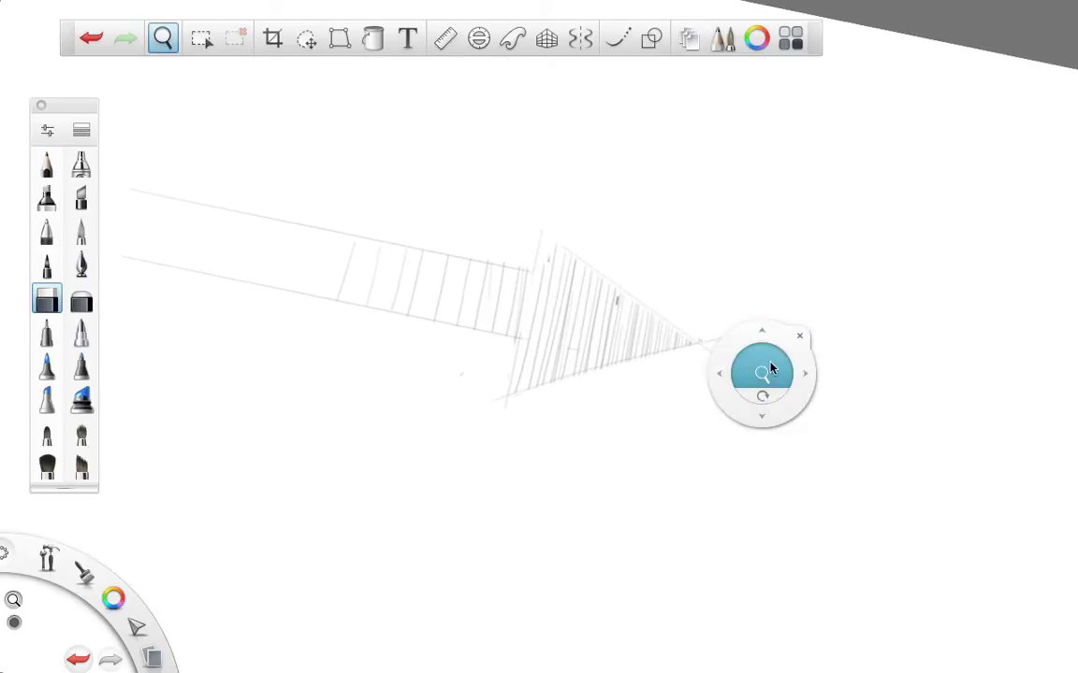
{"action": "left_click_drag", "start_coordinate": [767, 371], "coordinate": [659, 392]}
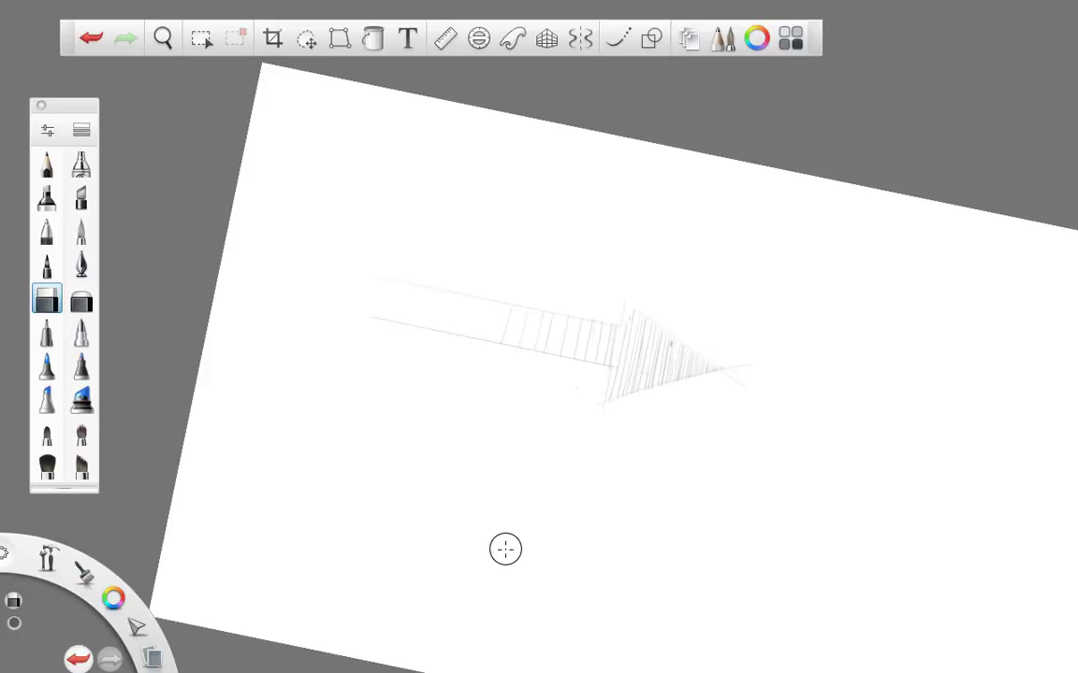
{"action": "key", "text": "b"}
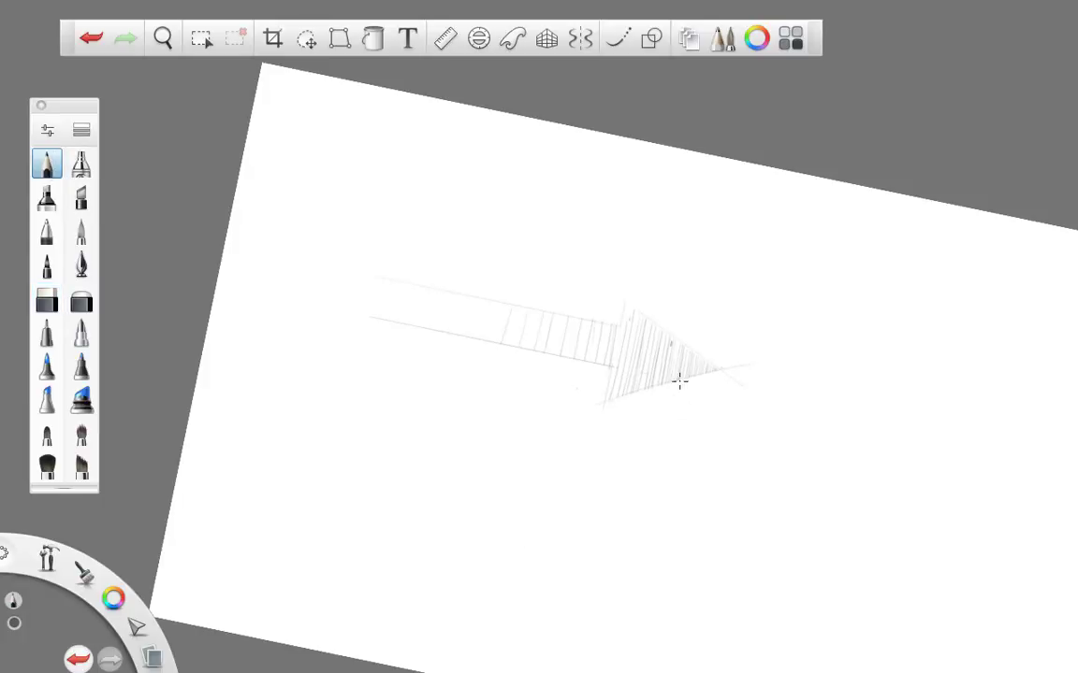
{"action": "key", "text": "space"}
{"action": "mouse_move", "coordinate": [680, 379]}
{"action": "left_mouse_down"}
{"action": "mouse_move", "coordinate": [726, 378]}
{"action": "mouse_move", "coordinate": [738, 390]}
{"action": "mouse_move", "coordinate": [765, 369]}
{"action": "left_mouse_up"}
{"action": "key", "text": "space"}
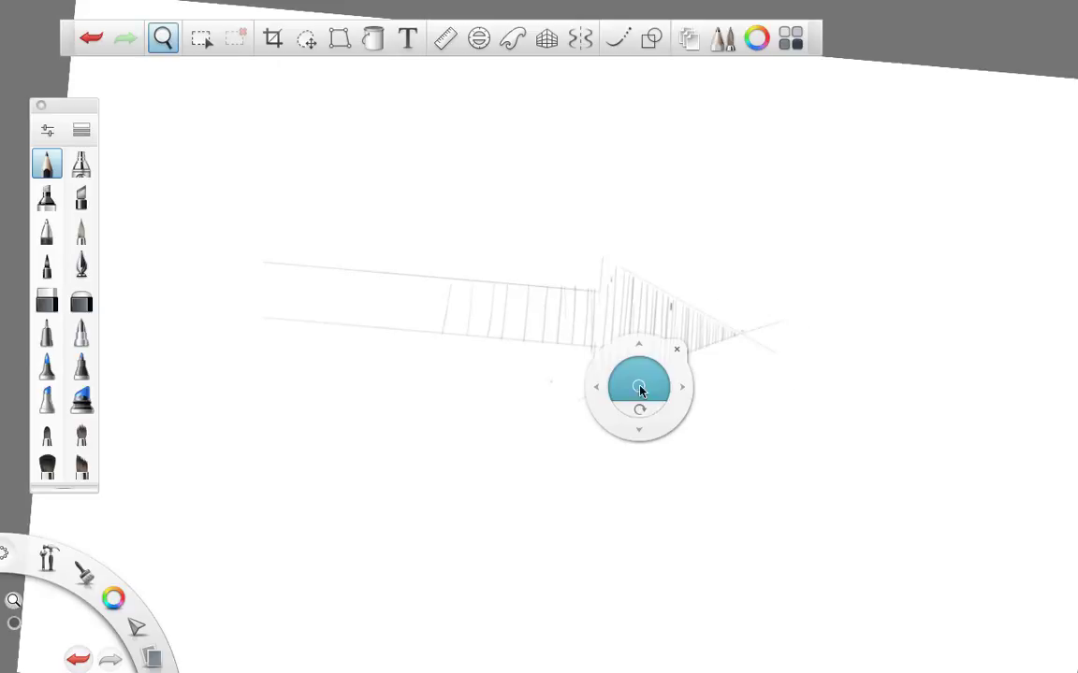
{"action": "left_click_drag", "start_coordinate": [640, 409], "coordinate": [653, 404]}
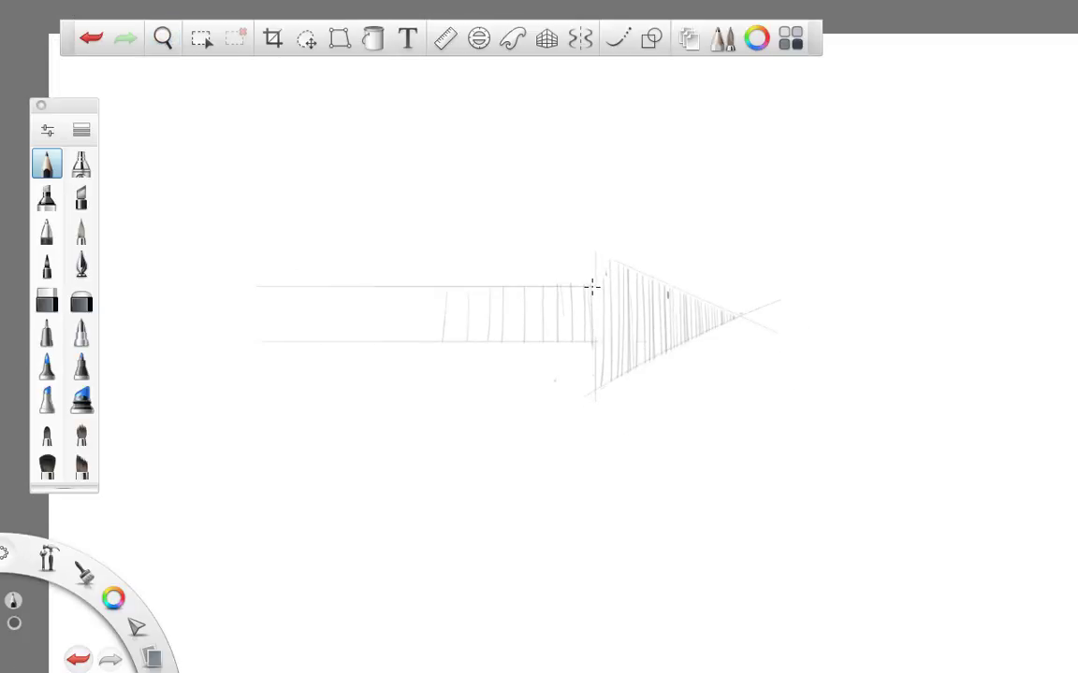
{"action": "left_click_drag", "start_coordinate": [532, 286], "coordinate": [304, 286]}
{"action": "left_click_drag", "start_coordinate": [587, 342], "coordinate": [356, 342]}
{"action": "left_click_drag", "start_coordinate": [592, 346], "coordinate": [589, 391]}
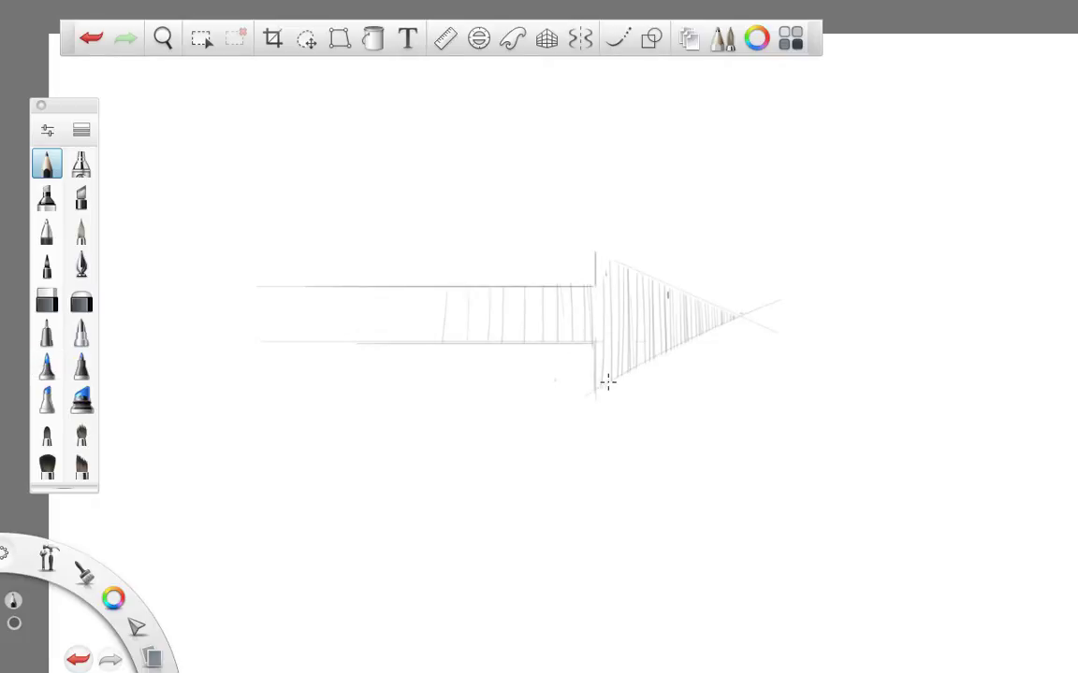
Darken the two converging edges of the arrowhead with the pencil, from the base corners to the tip.
{"action": "mouse_move", "coordinate": [597, 387]}
{"action": "left_mouse_down"}
{"action": "mouse_move", "coordinate": [722, 323]}
{"action": "mouse_move", "coordinate": [874, 385]}
{"action": "left_mouse_up"}
{"action": "key", "text": "space"}
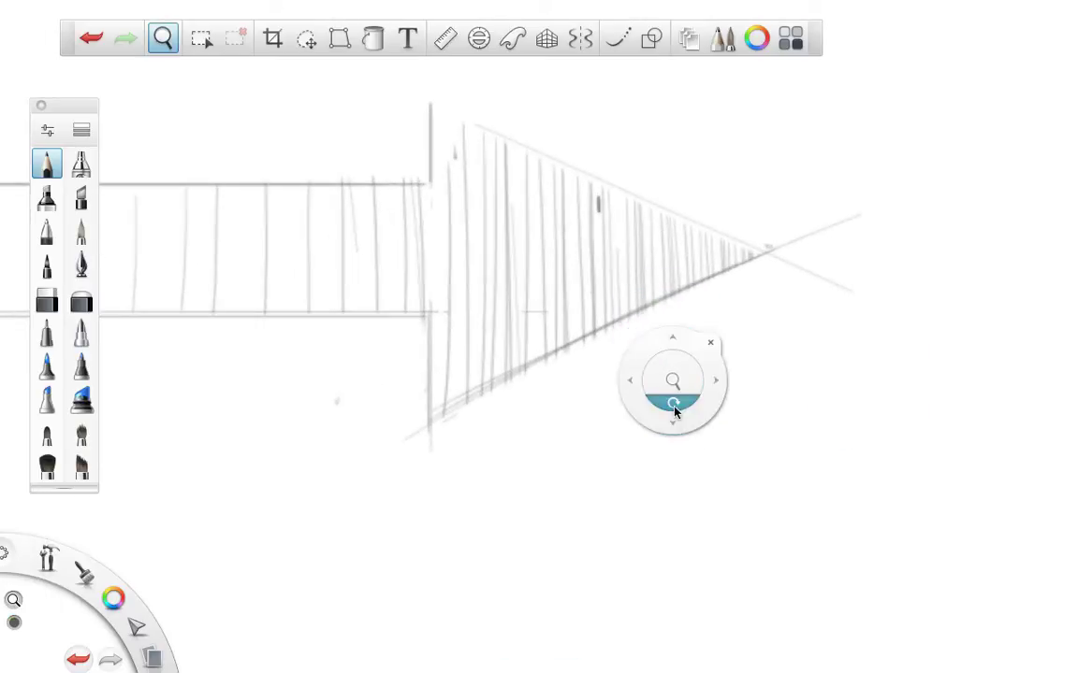
{"action": "left_click_drag", "start_coordinate": [674, 410], "coordinate": [772, 313]}
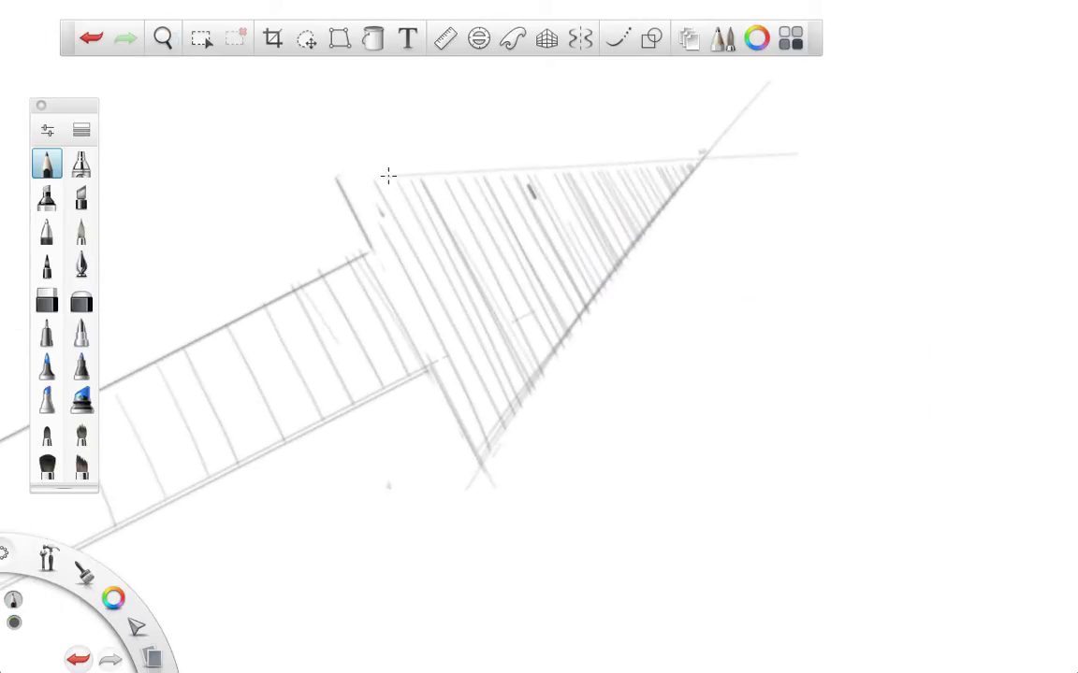
{"action": "left_click_drag", "start_coordinate": [344, 171], "coordinate": [706, 159]}
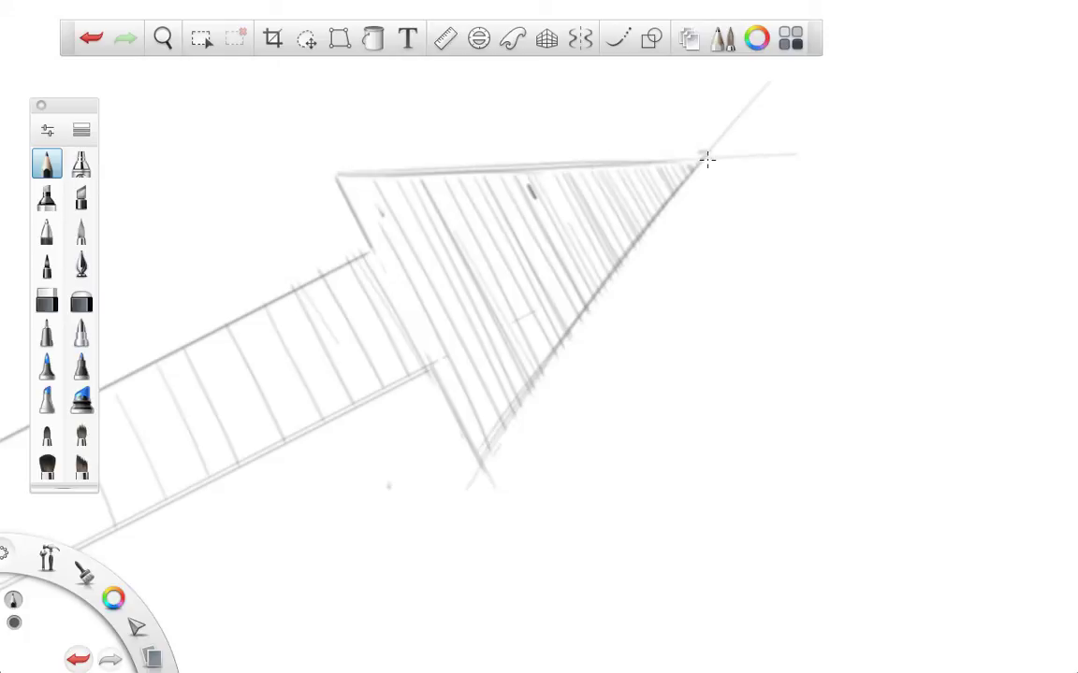
Sketch a large oval around the arrow's tail and a smaller oval around its tip.
{"action": "key", "text": "space"}
{"action": "left_click_drag", "start_coordinate": [722, 323], "coordinate": [531, 382]}
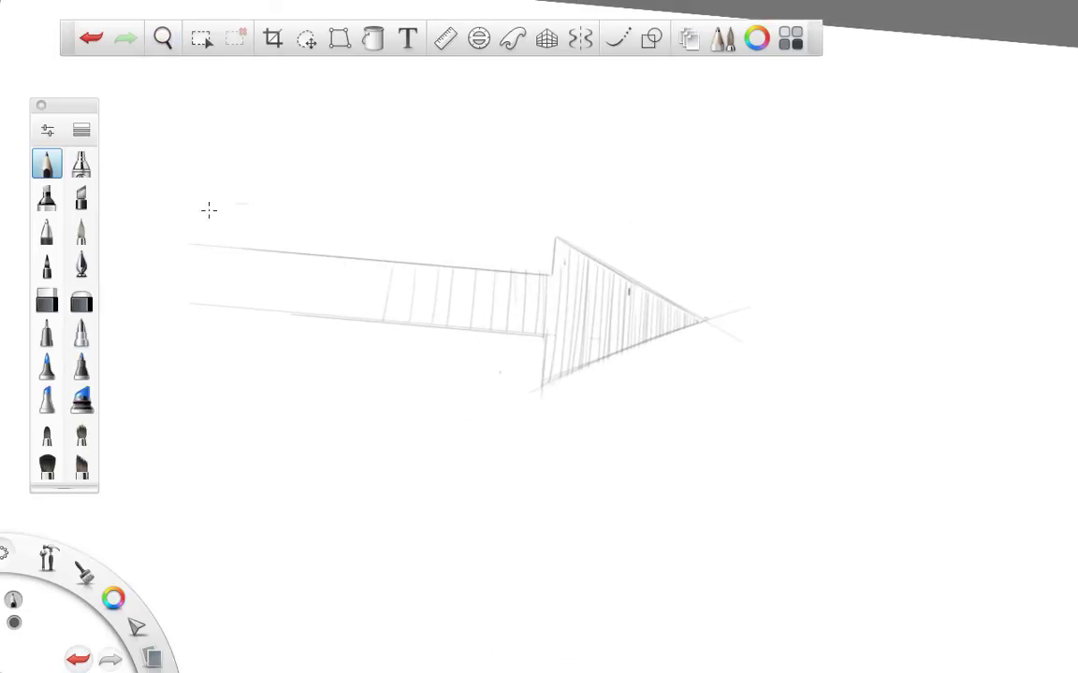
{"action": "mouse_move", "coordinate": [209, 209]}
{"action": "left_mouse_down"}
{"action": "mouse_move", "coordinate": [147, 238]}
{"action": "mouse_move", "coordinate": [245, 202]}
{"action": "left_mouse_up"}
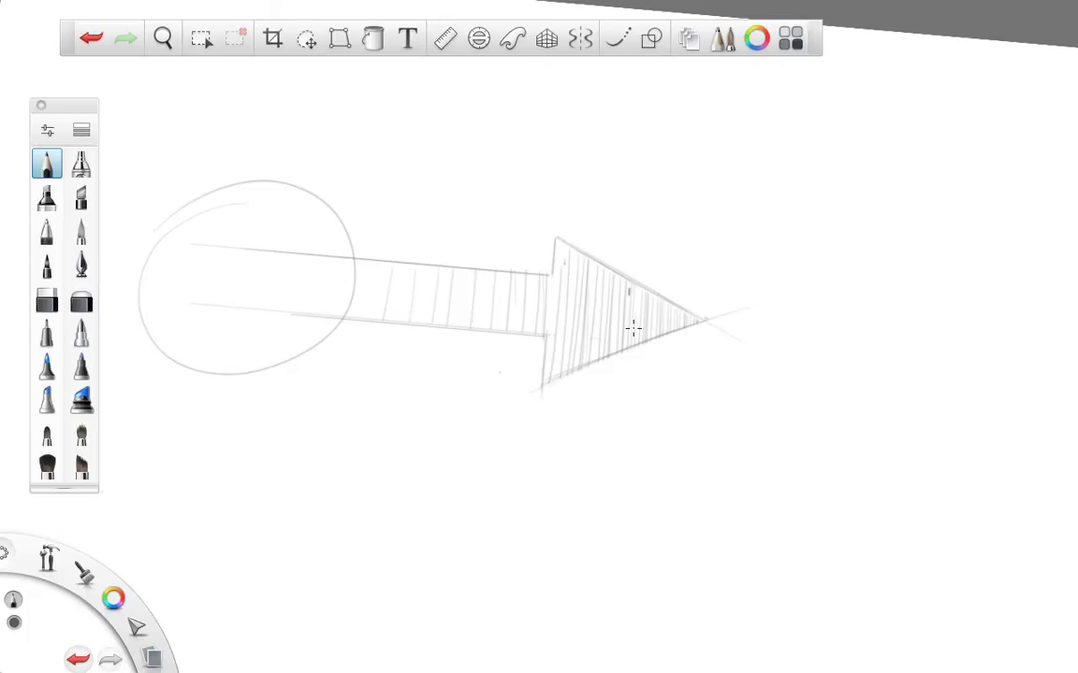
{"action": "mouse_move", "coordinate": [757, 257]}
{"action": "left_mouse_down"}
{"action": "mouse_move", "coordinate": [779, 363]}
{"action": "mouse_move", "coordinate": [711, 262]}
{"action": "left_mouse_up"}
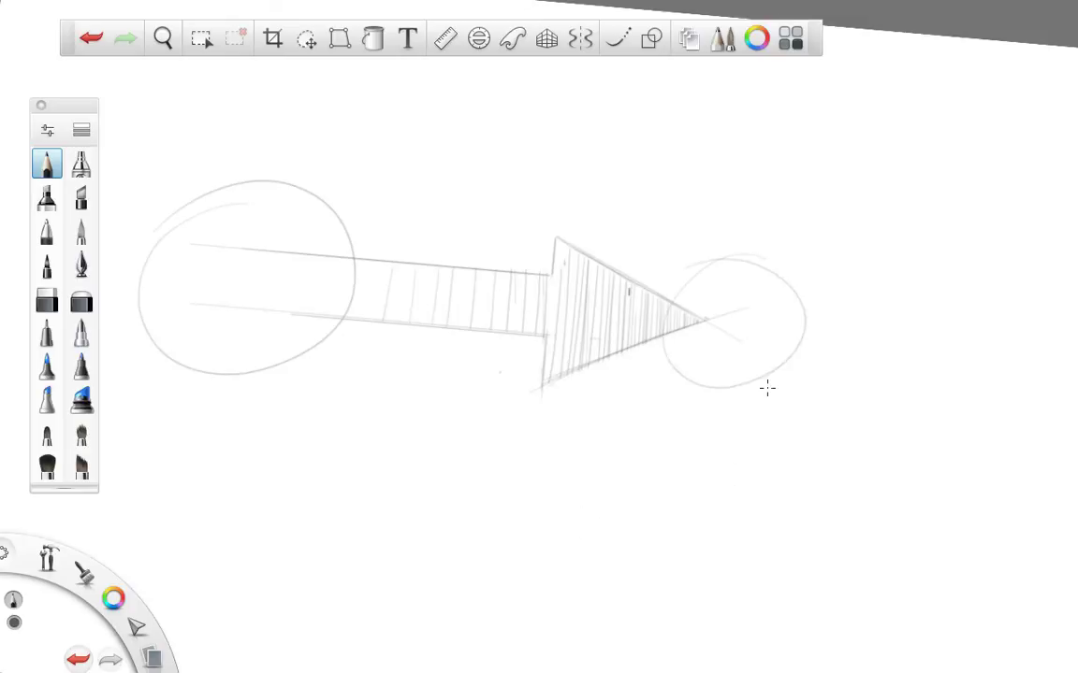
{"action": "left_click_drag", "start_coordinate": [760, 298], "coordinate": [742, 344]}
Undo the ovals sketched around the arrow's tail and tip.
{"action": "key", "text": "ctrl+z"}
{"action": "key", "text": "ctrl+z"}
{"action": "key", "text": "ctrl+z"}
{"action": "key", "text": "ctrl+z"}
{"action": "key", "text": "ctrl+z"}
{"action": "key", "text": "ctrl+z"}
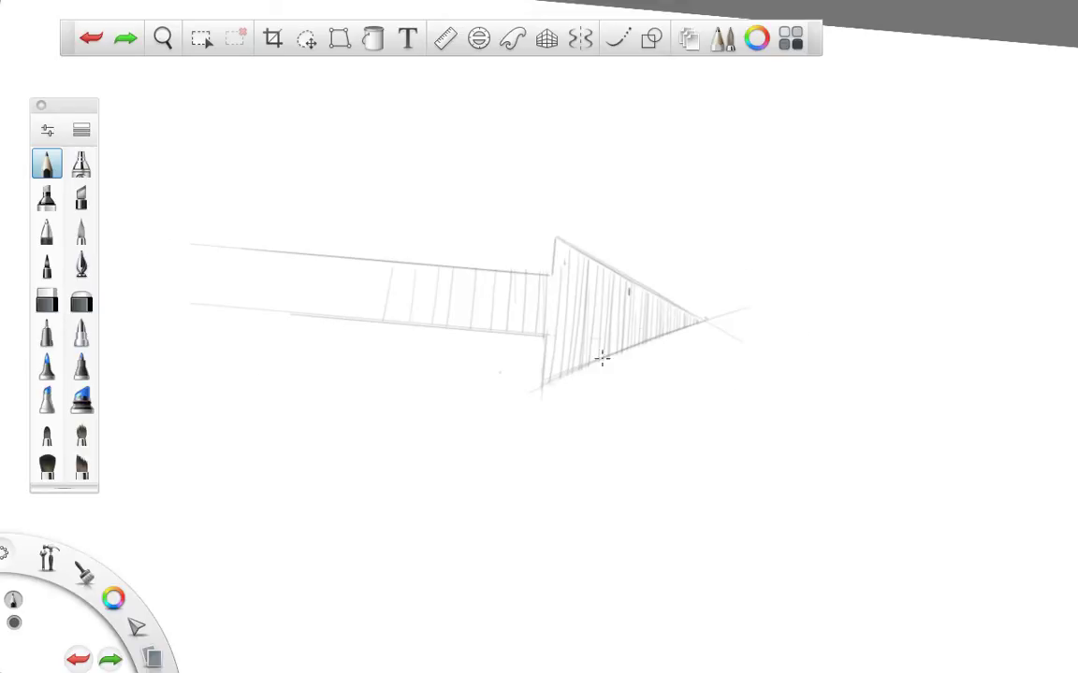
Select the whole arrow with a rectangular selection and delete the hatching and darkened lines on the active layer.
{"action": "key", "text": "space"}
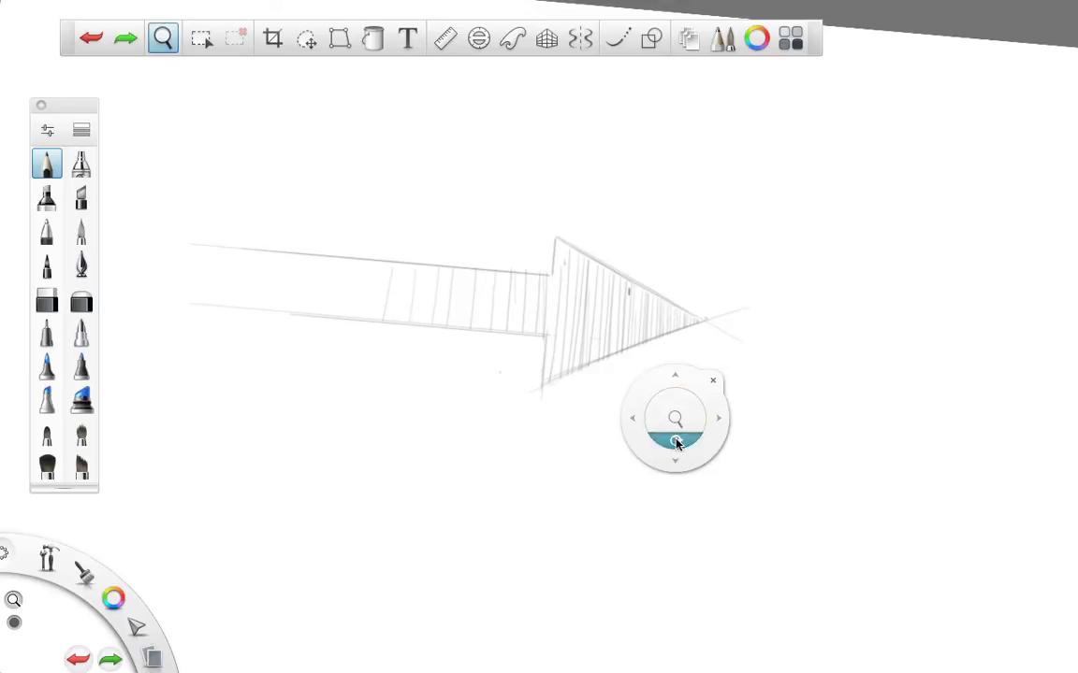
{"action": "left_click_drag", "start_coordinate": [678, 437], "coordinate": [659, 424]}
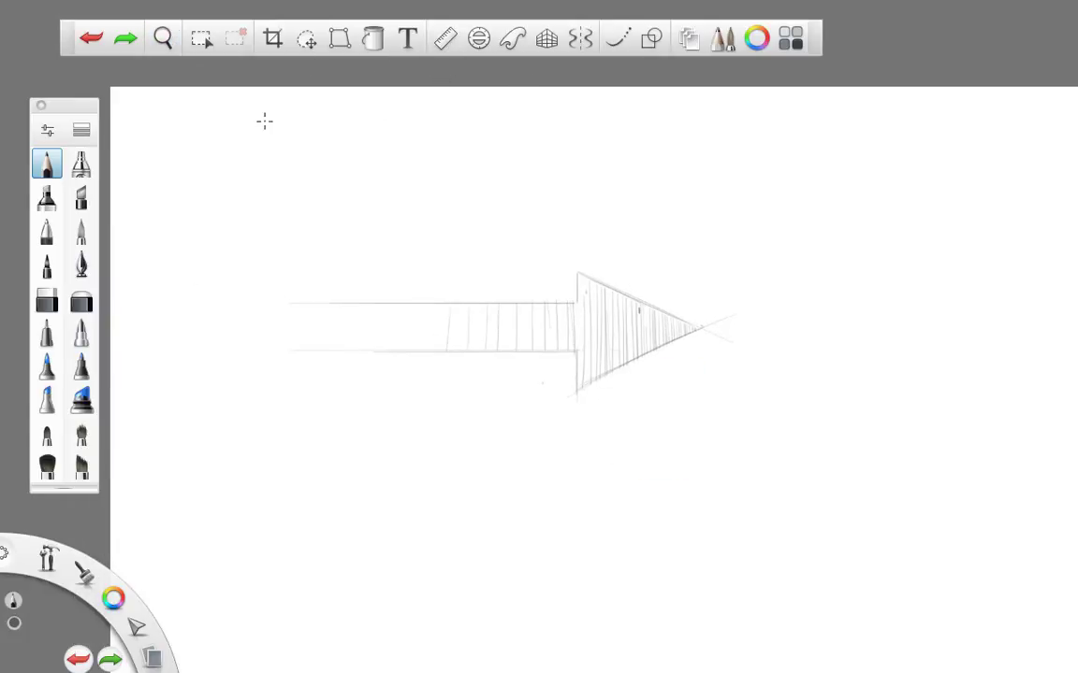
{"action": "left_click", "coordinate": [307, 39]}
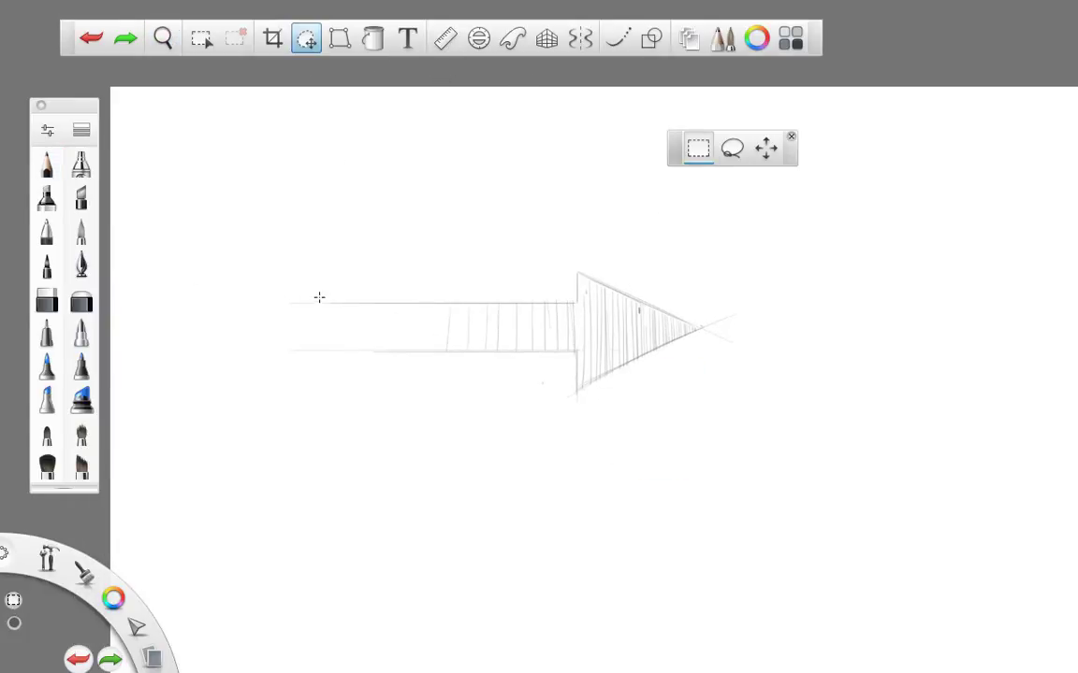
{"action": "mouse_move", "coordinate": [290, 220]}
{"action": "left_mouse_down"}
{"action": "mouse_move", "coordinate": [712, 421]}
{"action": "mouse_move", "coordinate": [828, 433]}
{"action": "left_mouse_up"}
{"action": "left_click_drag", "start_coordinate": [440, 541], "coordinate": [575, 493]}
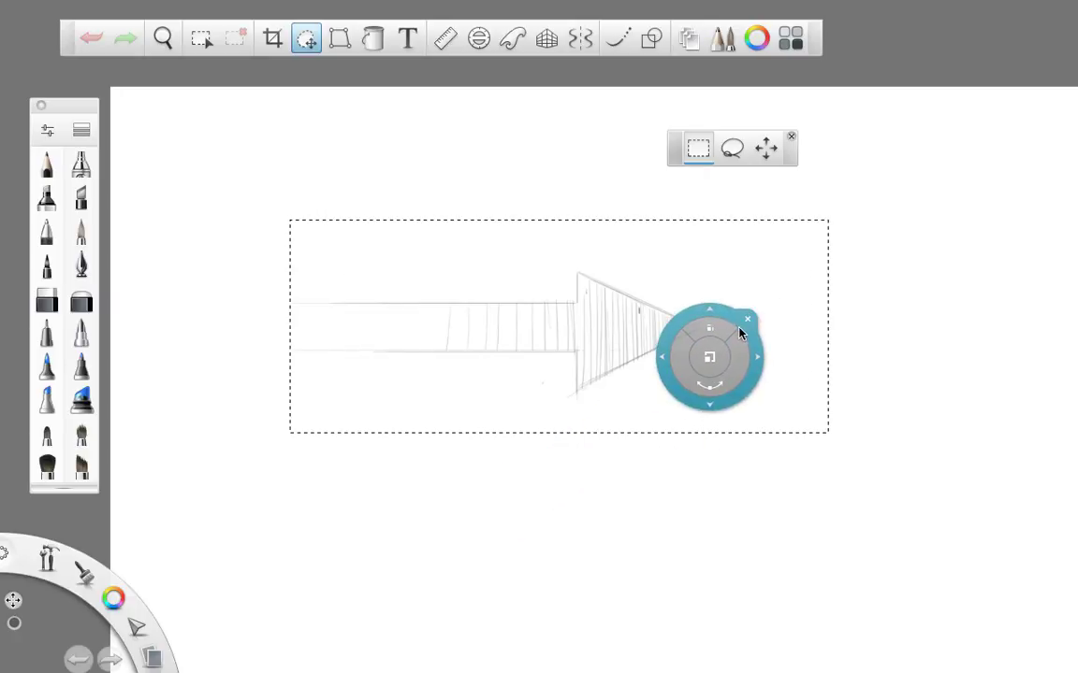
{"action": "key", "text": "Delete"}
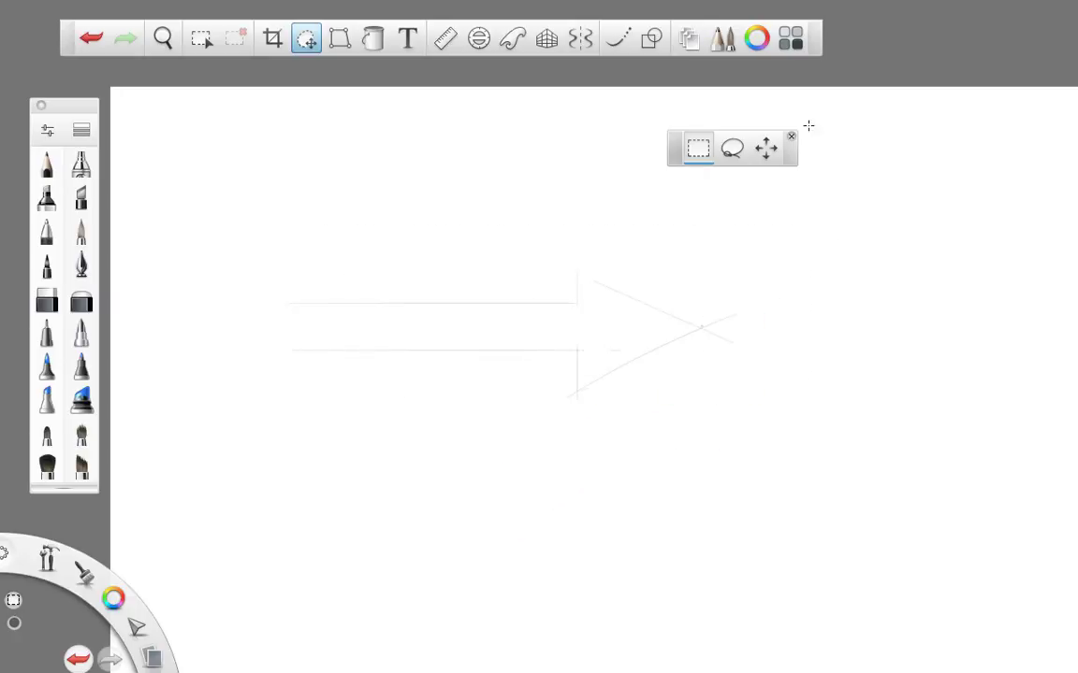
Delete Layer16, which holds the remaining arrow construction lines.
{"action": "left_click", "coordinate": [689, 39]}
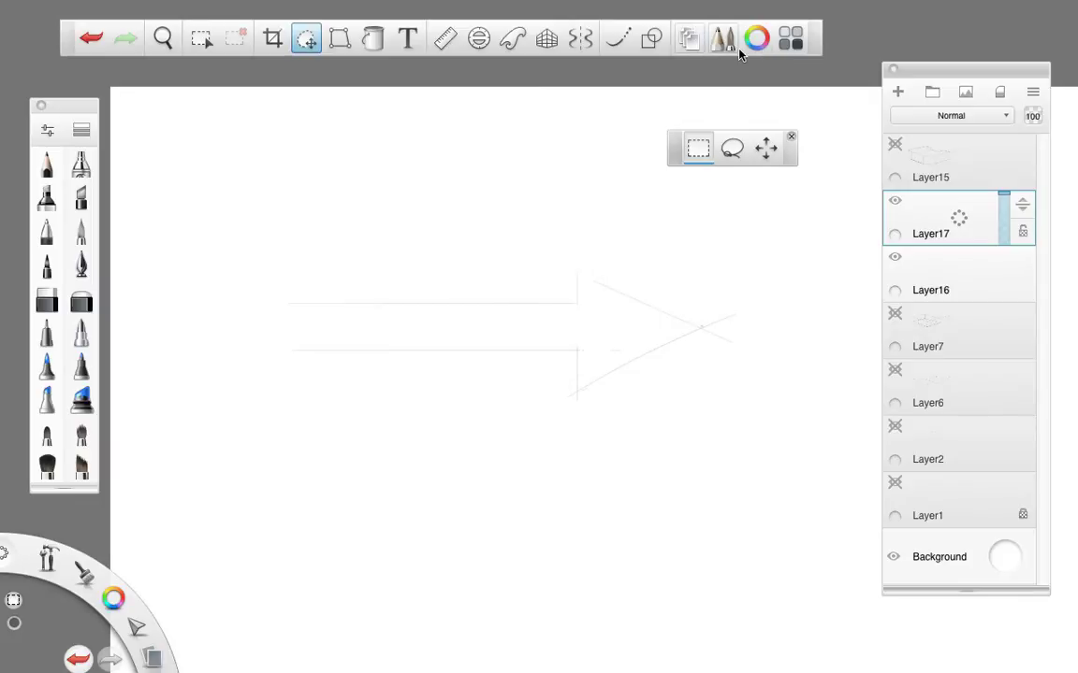
{"action": "left_click", "coordinate": [963, 267]}
{"action": "left_click", "coordinate": [972, 230]}
{"action": "left_click", "coordinate": [1015, 273]}
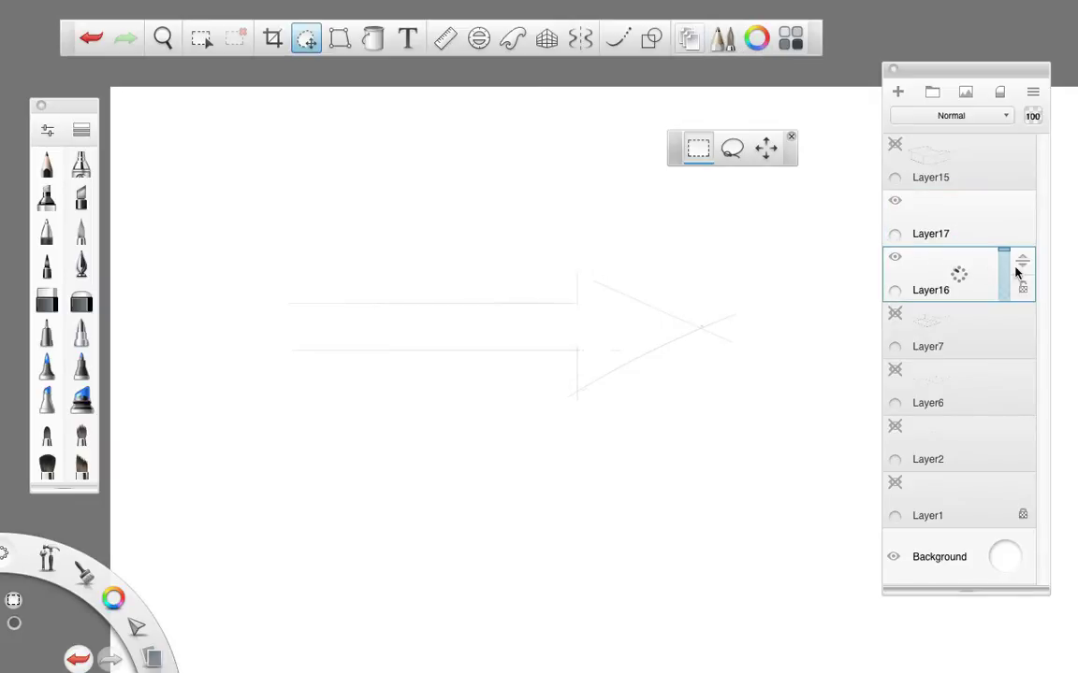
{"action": "left_click_drag", "start_coordinate": [954, 272], "coordinate": [938, 240]}
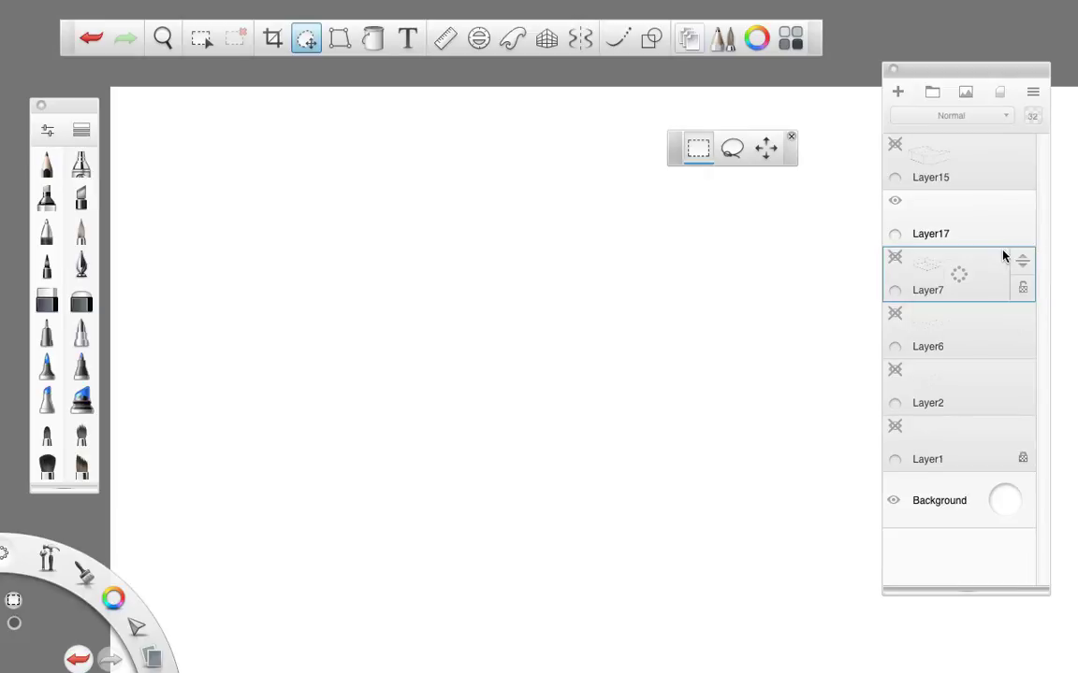
{"action": "left_click", "coordinate": [892, 70]}
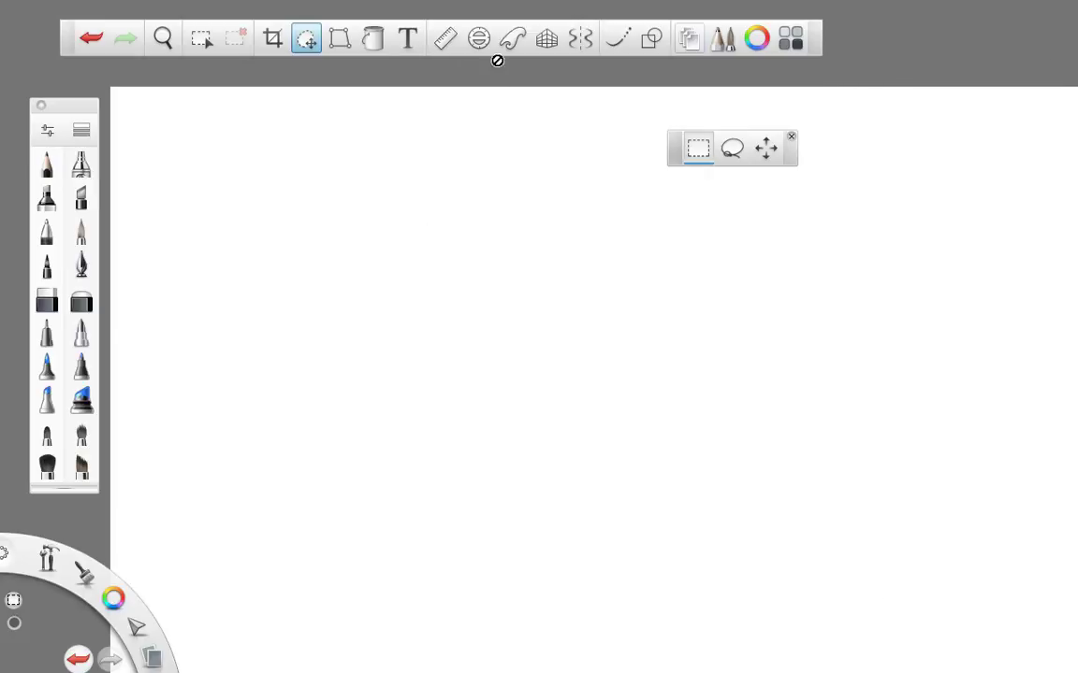
Make Layer17 the active layer and pencil two parallel vertical lines as the sides of a cylinder.
{"action": "left_click", "coordinate": [46, 160]}
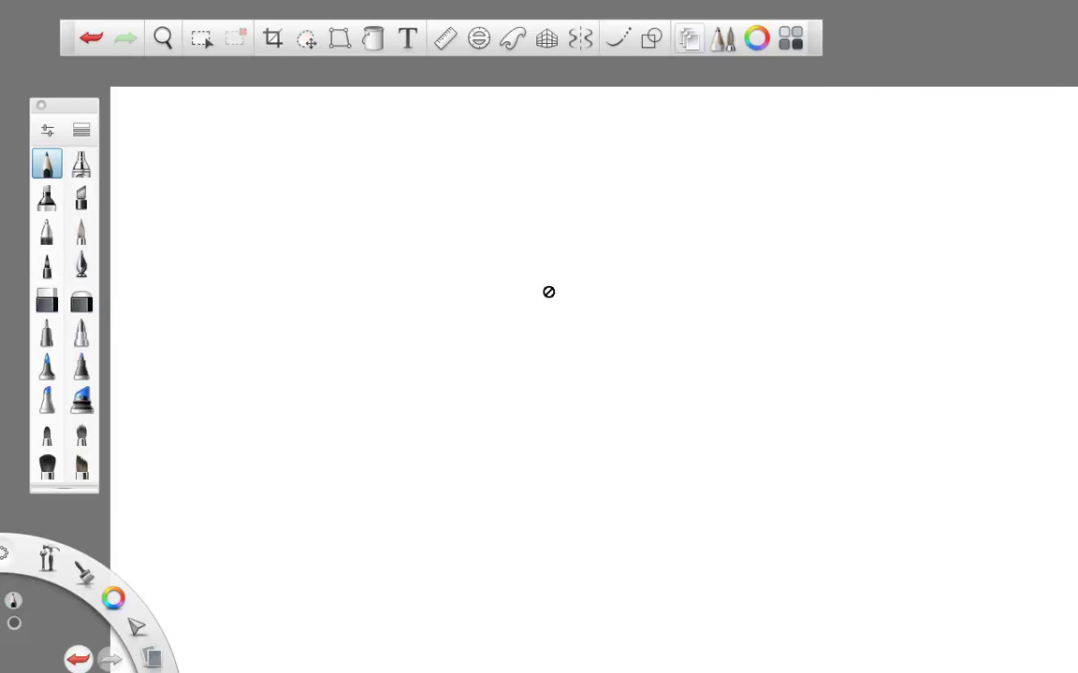
{"action": "left_click", "coordinate": [692, 39]}
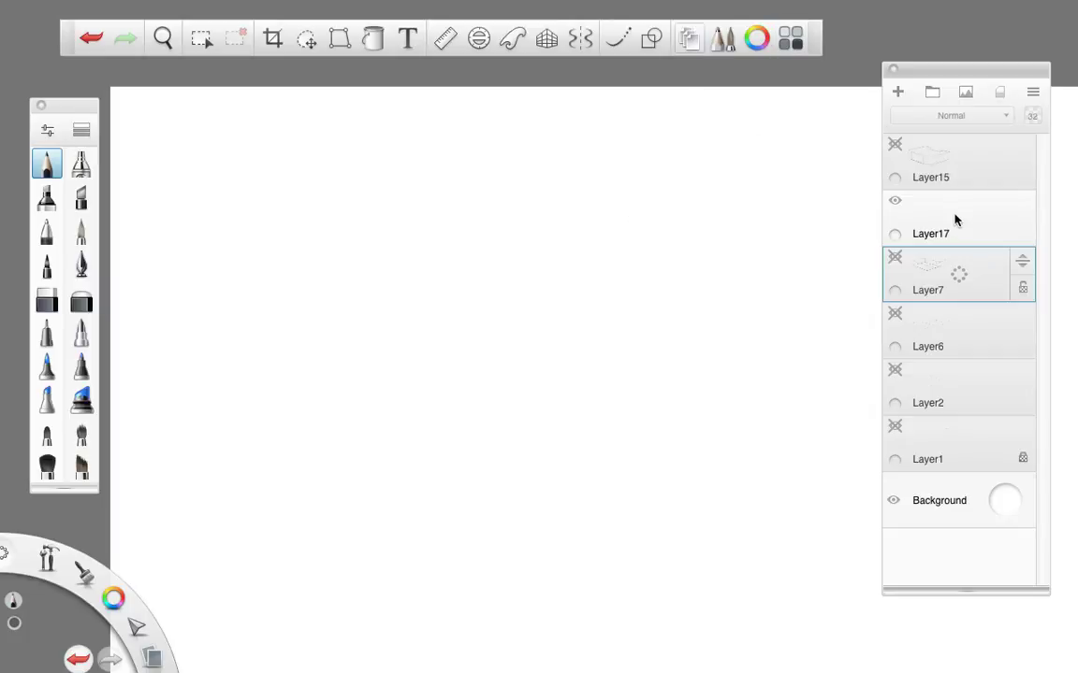
{"action": "left_click", "coordinate": [956, 220]}
{"action": "left_click", "coordinate": [893, 70]}
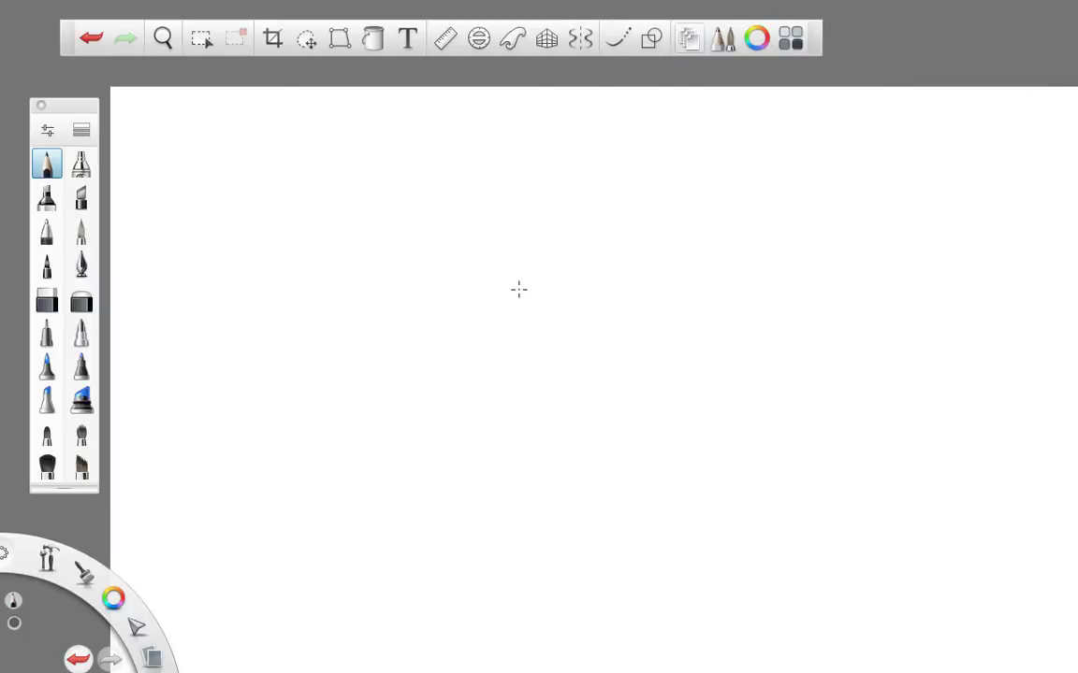
{"action": "left_click_drag", "start_coordinate": [447, 242], "coordinate": [447, 533]}
{"action": "mouse_move", "coordinate": [711, 230]}
{"action": "left_mouse_down"}
{"action": "mouse_move", "coordinate": [703, 467]}
{"action": "mouse_move", "coordinate": [713, 510]}
{"action": "left_mouse_up"}
Fit an ellipse guide between the upper ends of the two vertical lines and trace it as the cylinder's top.
{"action": "left_click", "coordinate": [478, 37]}
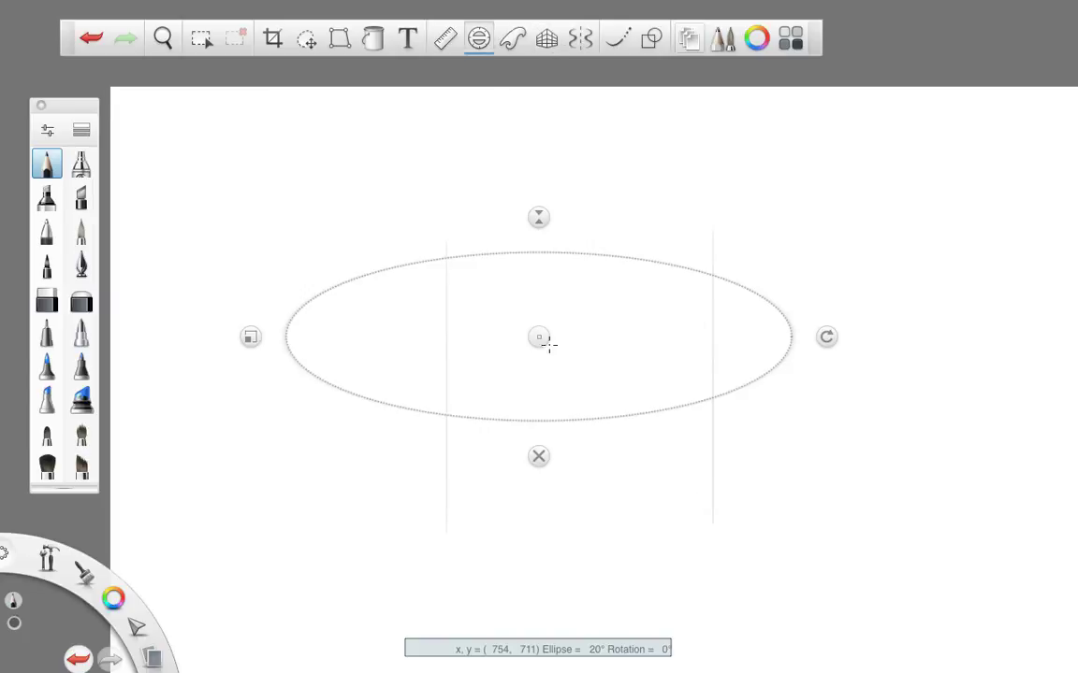
{"action": "left_click_drag", "start_coordinate": [250, 337], "coordinate": [426, 328]}
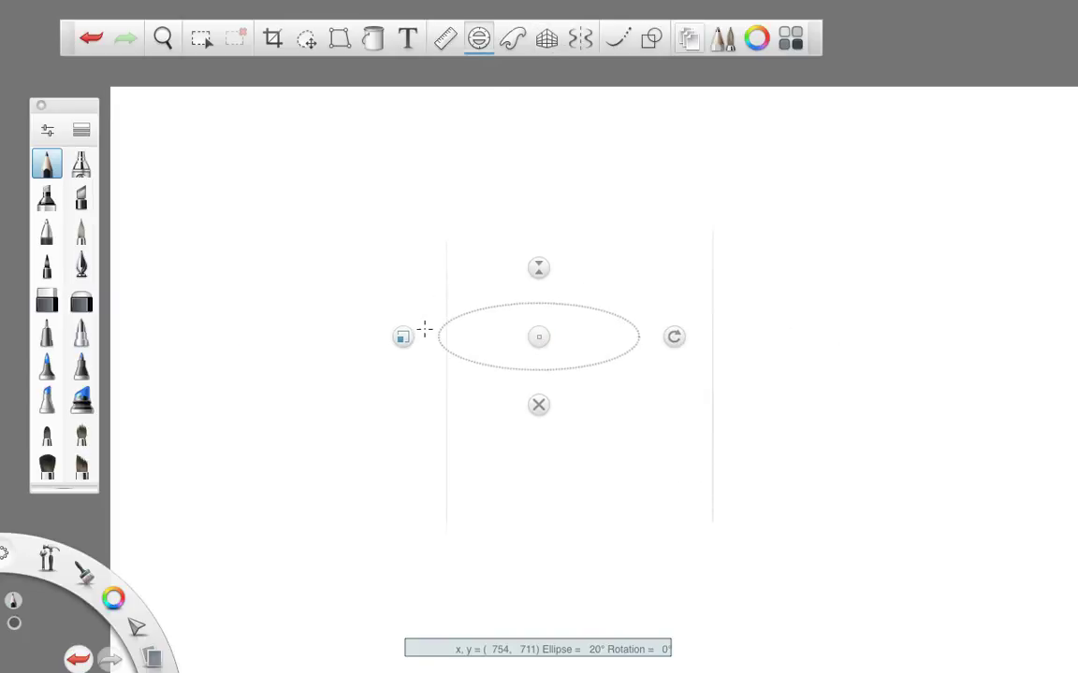
{"action": "left_click_drag", "start_coordinate": [544, 336], "coordinate": [591, 282]}
{"action": "left_click_drag", "start_coordinate": [451, 283], "coordinate": [422, 285]}
{"action": "left_click_drag", "start_coordinate": [591, 281], "coordinate": [580, 275]}
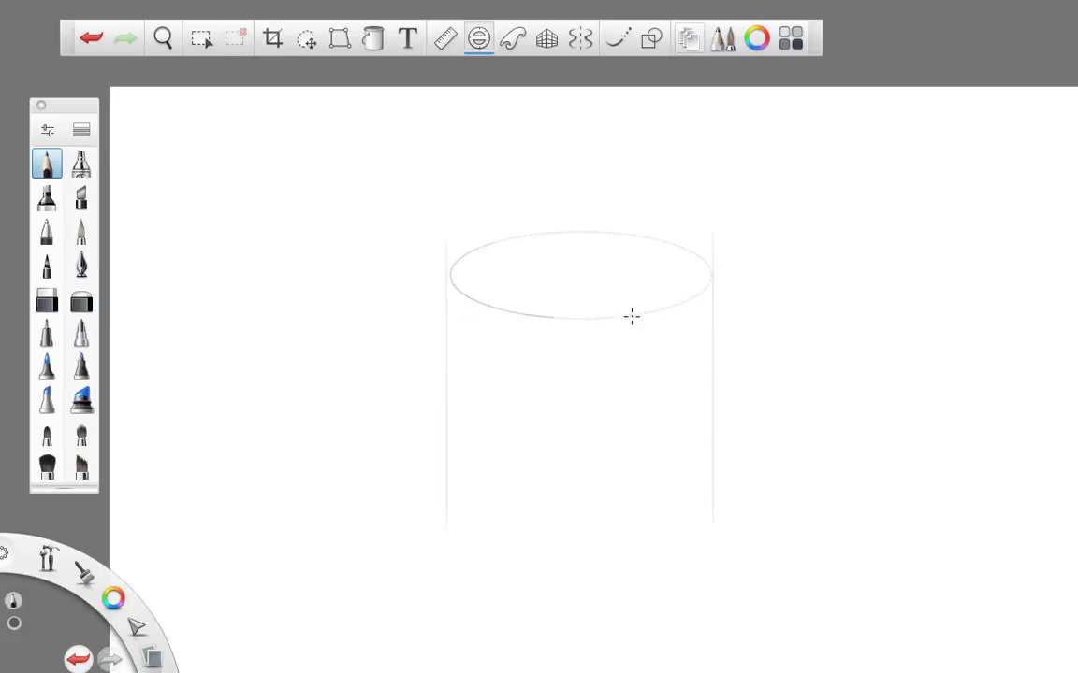
Move the ellipse guide straight down to the cylinder's base, trace its front curve, and close the guide.
{"action": "mouse_move", "coordinate": [580, 275]}
{"action": "left_mouse_down"}
{"action": "mouse_move", "coordinate": [594, 457]}
{"action": "mouse_move", "coordinate": [580, 468]}
{"action": "left_mouse_up"}
{"action": "mouse_move", "coordinate": [455, 472]}
{"action": "left_mouse_down"}
{"action": "mouse_move", "coordinate": [618, 505]}
{"action": "mouse_move", "coordinate": [455, 463]}
{"action": "left_mouse_up"}
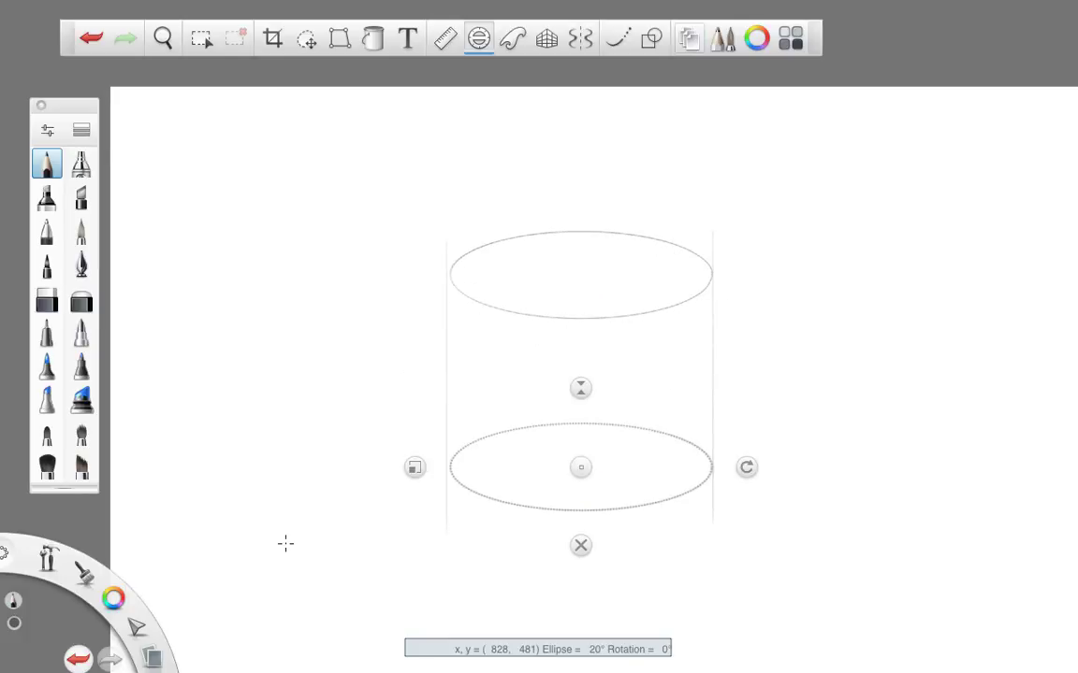
{"action": "left_click", "coordinate": [581, 545]}
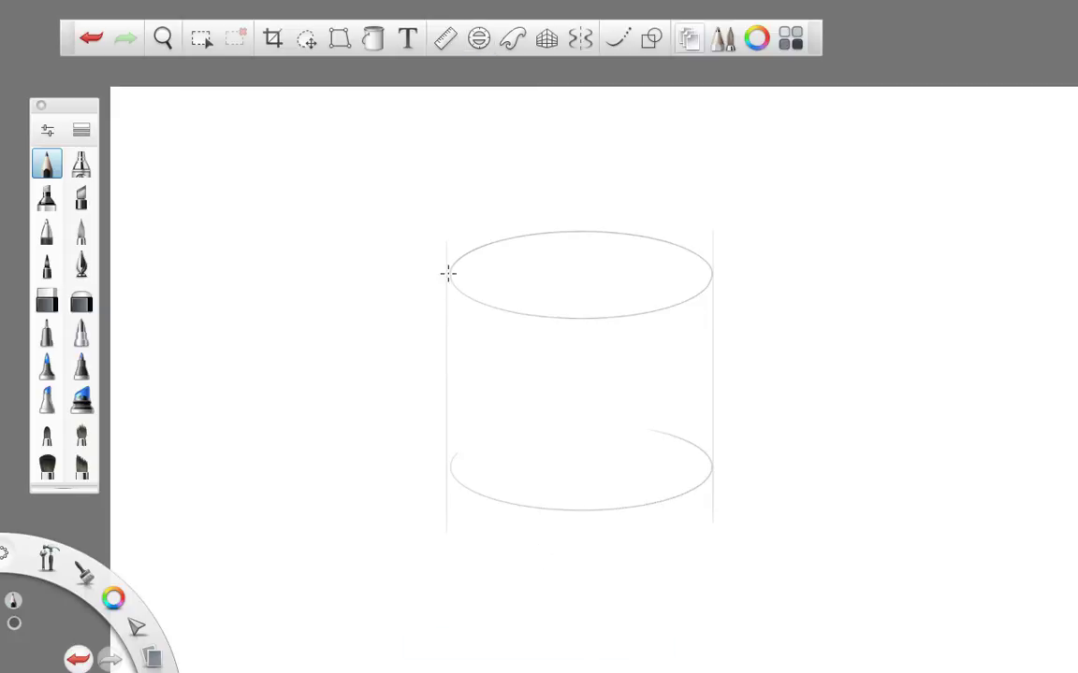
Darken the cylinder's two vertical sides and trace an ellipse-guide curve across its front between the top and base.
{"action": "left_click_drag", "start_coordinate": [447, 271], "coordinate": [448, 488]}
{"action": "left_click_drag", "start_coordinate": [712, 273], "coordinate": [713, 466]}
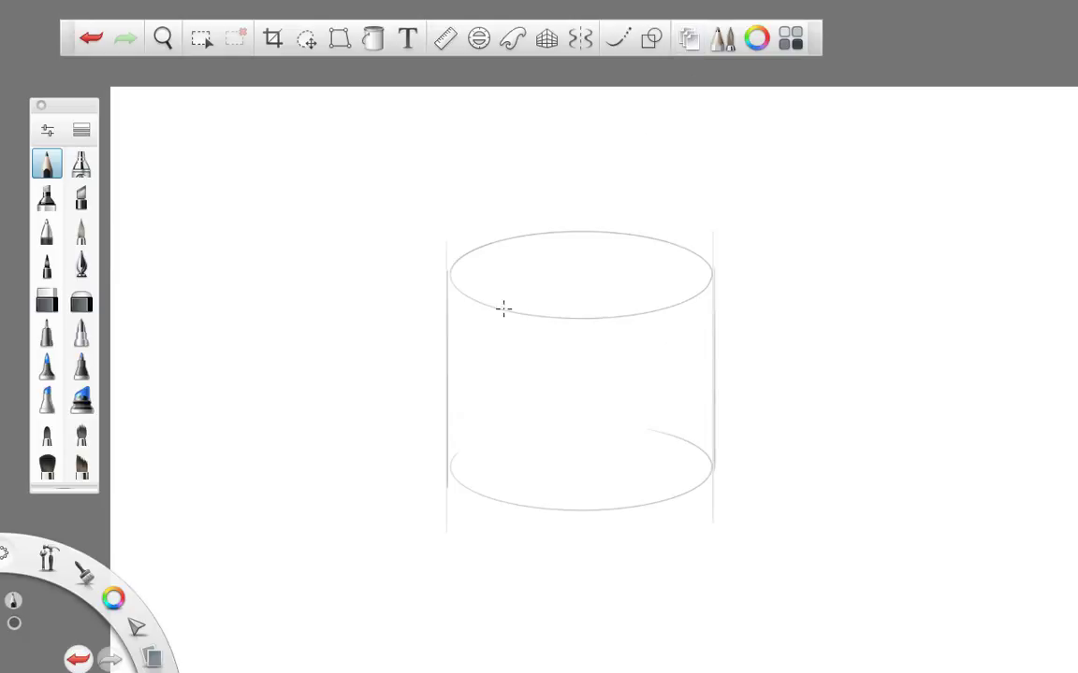
{"action": "left_click", "coordinate": [473, 43]}
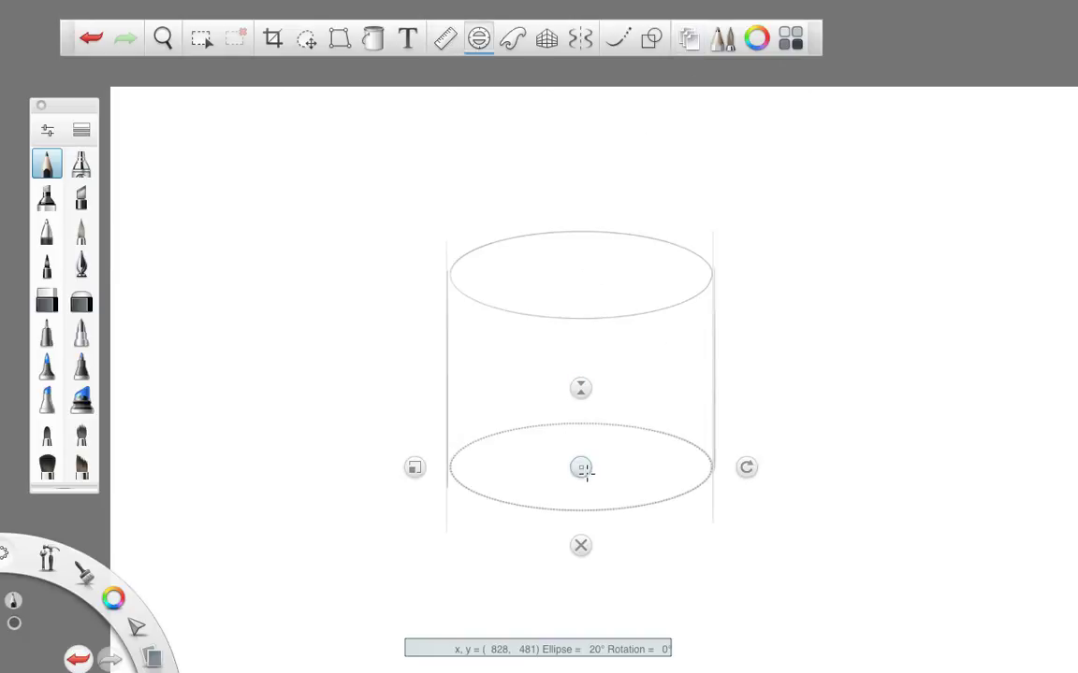
{"action": "left_click_drag", "start_coordinate": [580, 468], "coordinate": [579, 358]}
{"action": "mouse_move", "coordinate": [447, 353]}
{"action": "left_mouse_down"}
{"action": "mouse_move", "coordinate": [666, 416]}
{"action": "mouse_move", "coordinate": [684, 380]}
{"action": "left_mouse_up"}
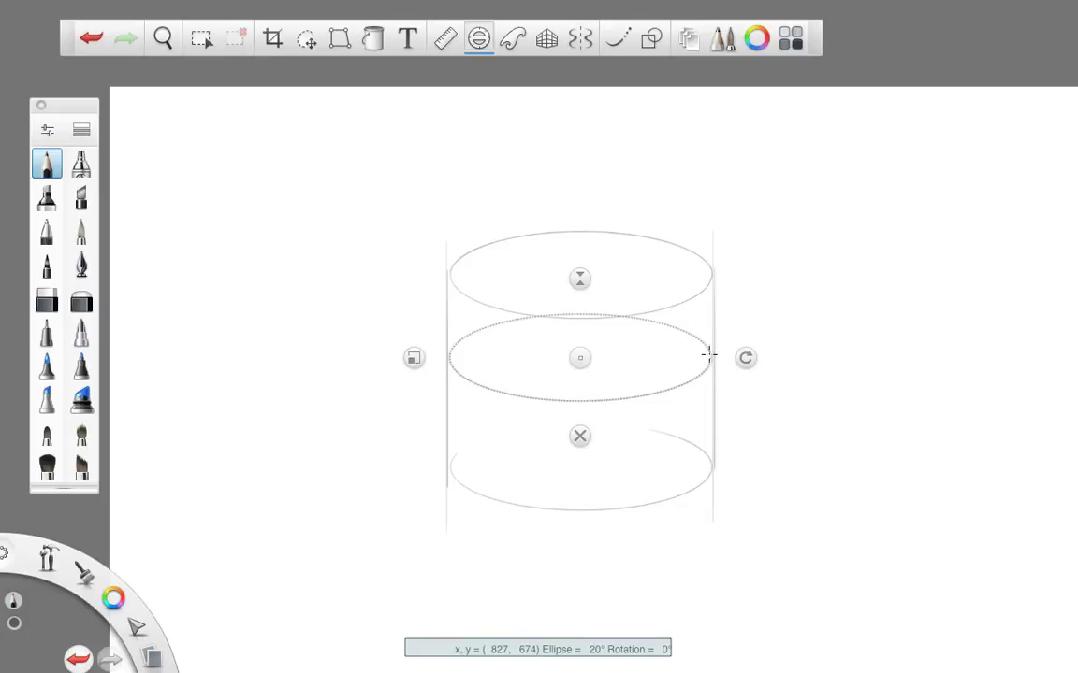
{"action": "left_click_drag", "start_coordinate": [447, 359], "coordinate": [451, 368]}
{"action": "left_click", "coordinate": [579, 433]}
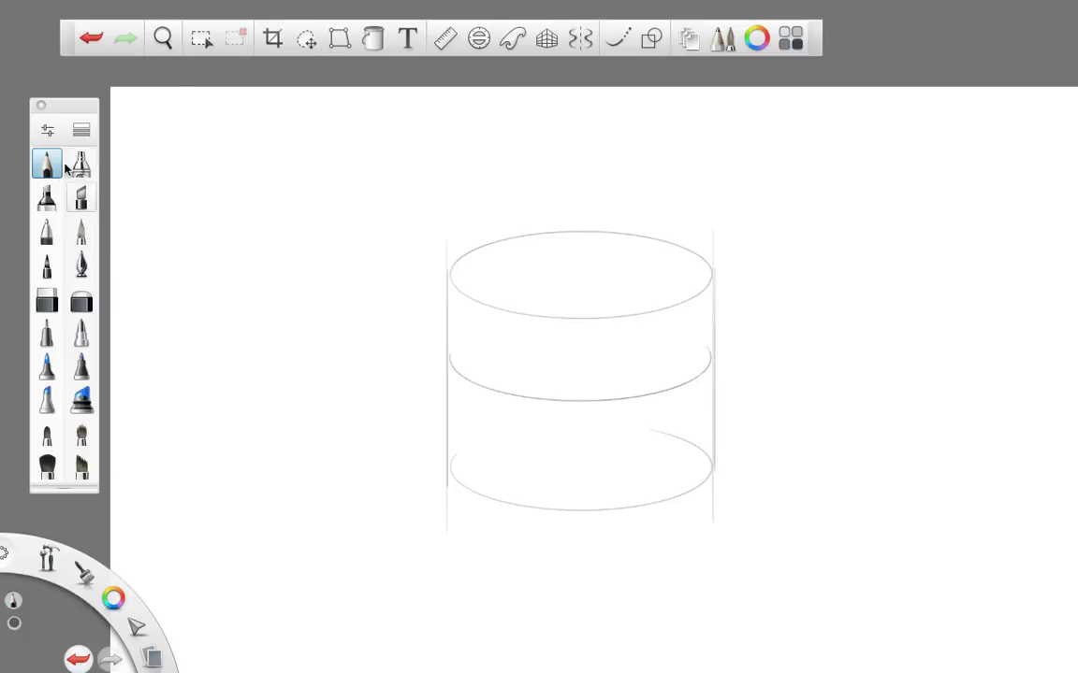
Erase the visible back arc of the cylinder's base and shorten the side lines that overhang below it.
{"action": "left_click", "coordinate": [46, 300]}
{"action": "mouse_move", "coordinate": [502, 405]}
{"action": "left_mouse_down"}
{"action": "mouse_move", "coordinate": [649, 449]}
{"action": "mouse_move", "coordinate": [652, 437]}
{"action": "mouse_move", "coordinate": [683, 438]}
{"action": "left_mouse_up"}
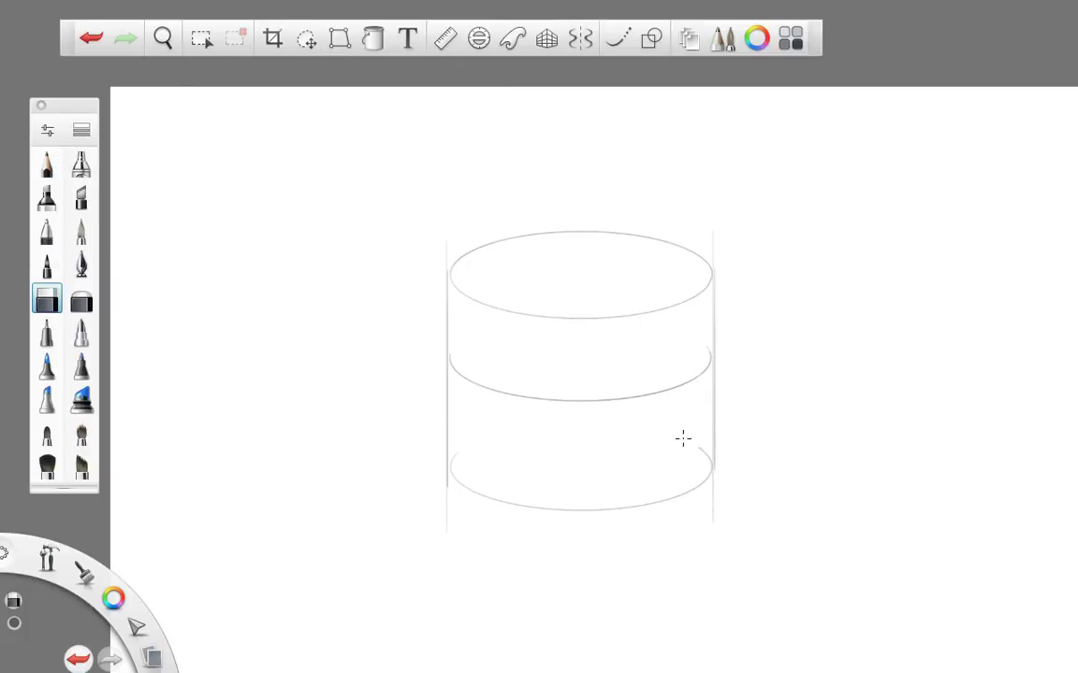
{"action": "left_click_drag", "start_coordinate": [713, 524], "coordinate": [726, 512]}
{"action": "mouse_move", "coordinate": [448, 529]}
{"action": "left_mouse_down"}
{"action": "mouse_move", "coordinate": [452, 508]}
{"action": "mouse_move", "coordinate": [438, 518]}
{"action": "left_mouse_up"}
Add a new layer above Layer17 for the arrow drawing.
{"action": "left_click", "coordinate": [689, 37]}
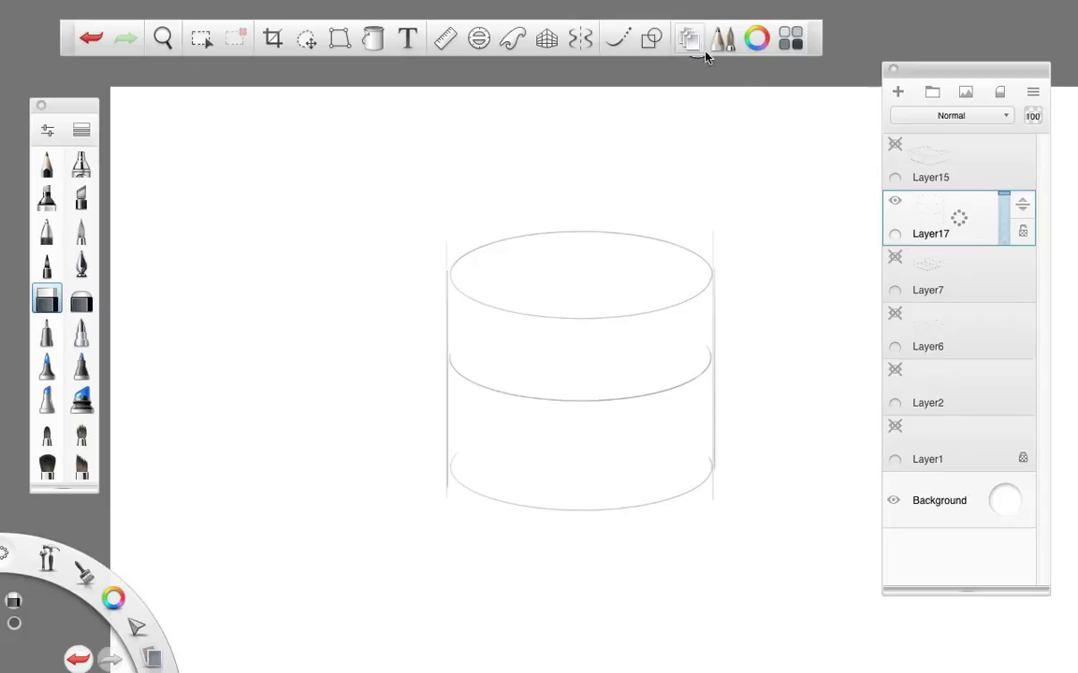
{"action": "left_click", "coordinate": [897, 92]}
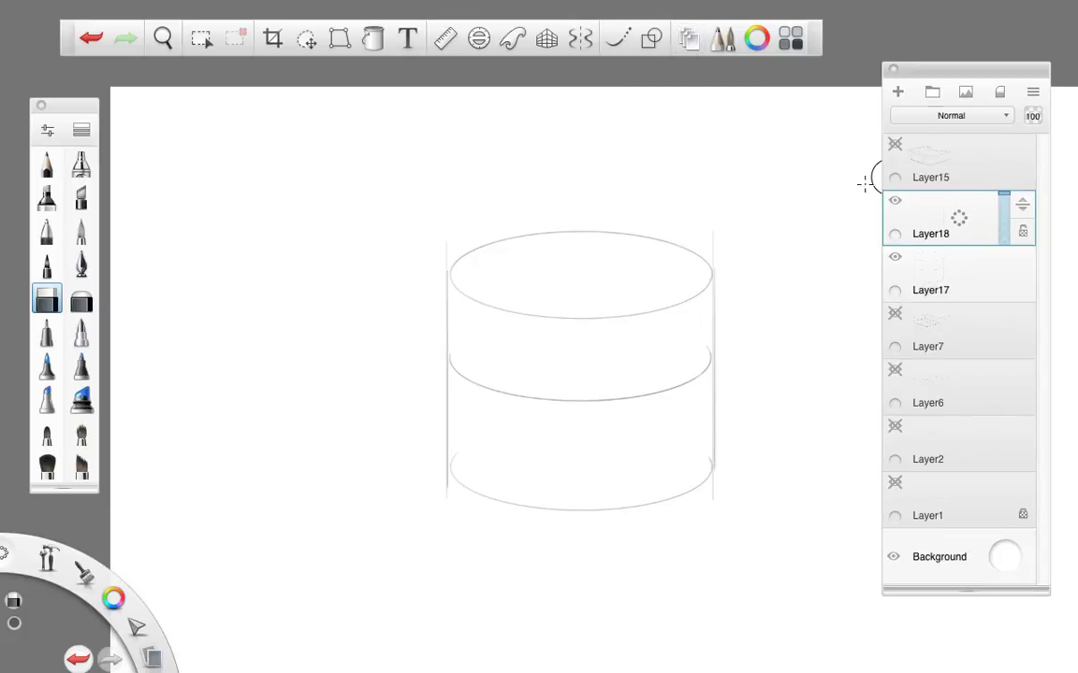
{"action": "left_click", "coordinate": [892, 69]}
Enlarge the ellipse guide beyond the cylinder's width, open it to 22°, centre it around the upper body, and set the pencil to blue.
{"action": "left_click", "coordinate": [478, 38]}
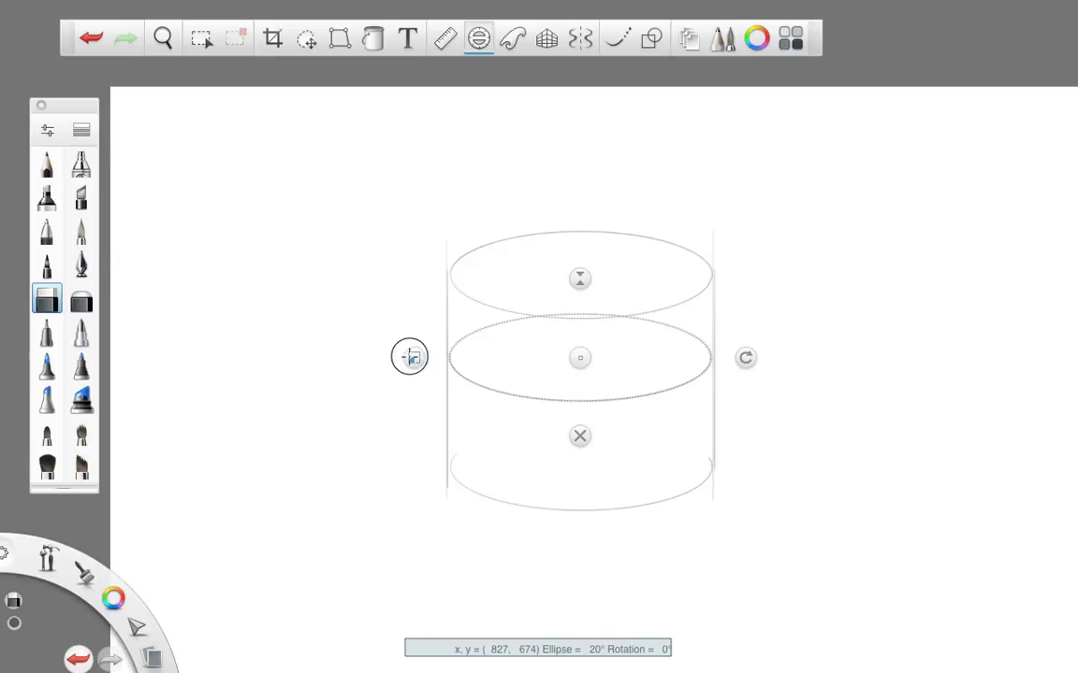
{"action": "left_click", "coordinate": [47, 163]}
{"action": "left_click_drag", "start_coordinate": [411, 358], "coordinate": [386, 357]}
{"action": "left_click_drag", "start_coordinate": [580, 272], "coordinate": [580, 266]}
{"action": "left_click_drag", "start_coordinate": [580, 359], "coordinate": [577, 320]}
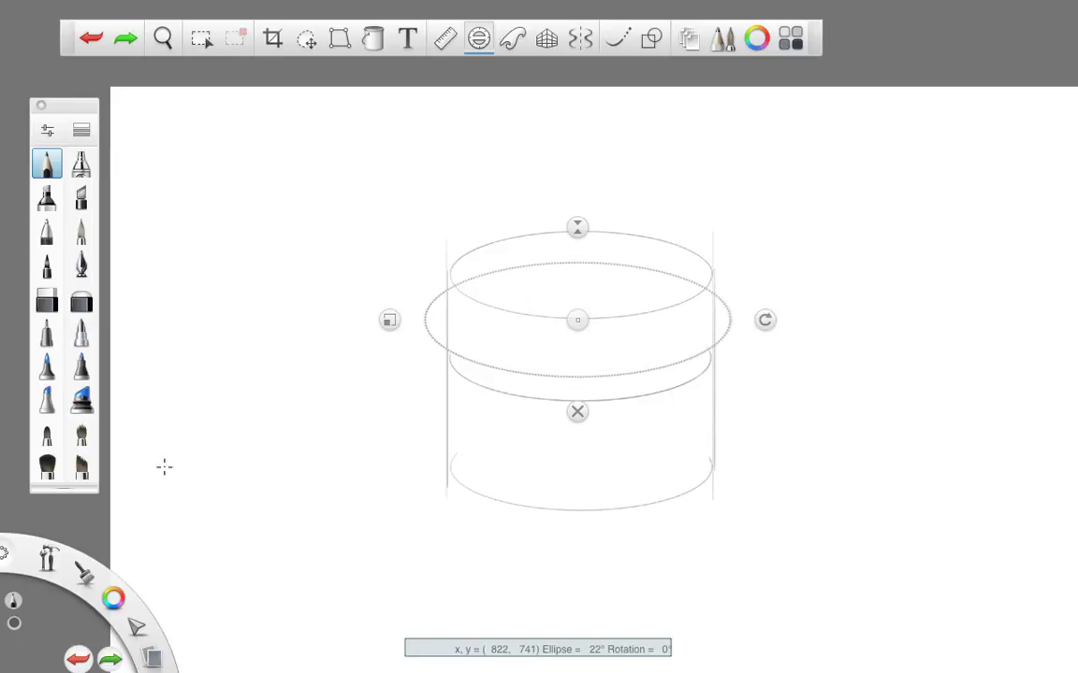
{"action": "mouse_move", "coordinate": [110, 599]}
{"action": "left_click", "coordinate": [93, 625]}
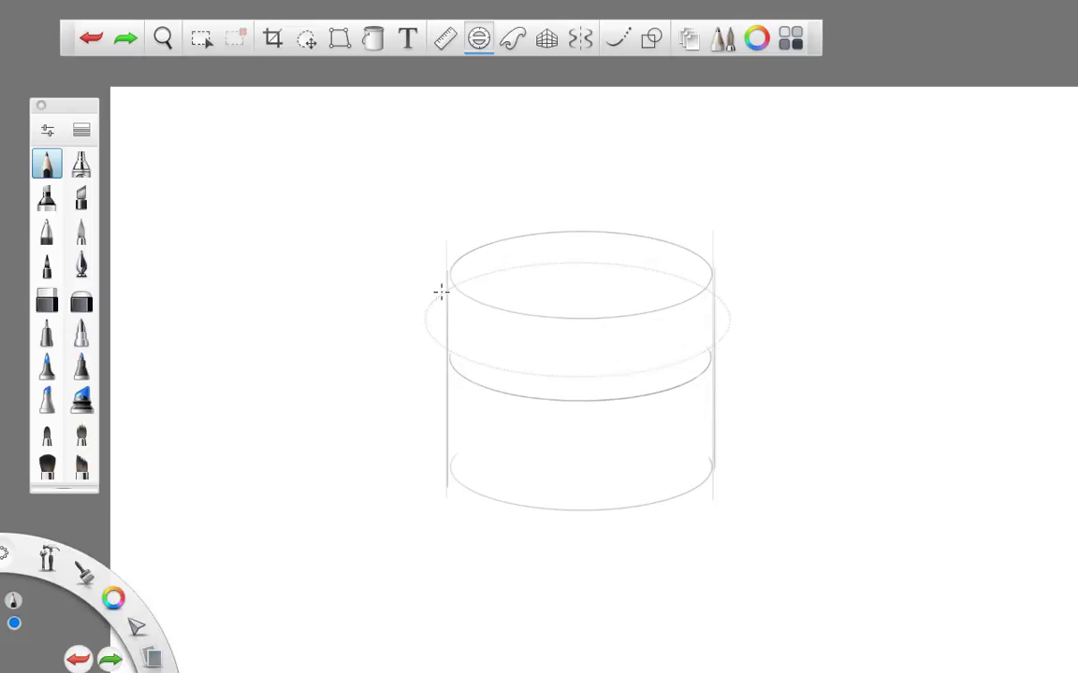
{"action": "mouse_move", "coordinate": [418, 339]}
{"action": "left_mouse_down"}
{"action": "mouse_move", "coordinate": [458, 377]}
{"action": "mouse_move", "coordinate": [563, 403]}
{"action": "mouse_move", "coordinate": [647, 391]}
{"action": "mouse_move", "coordinate": [704, 361]}
{"action": "mouse_move", "coordinate": [722, 339]}
{"action": "mouse_move", "coordinate": [702, 299]}
{"action": "left_mouse_up"}
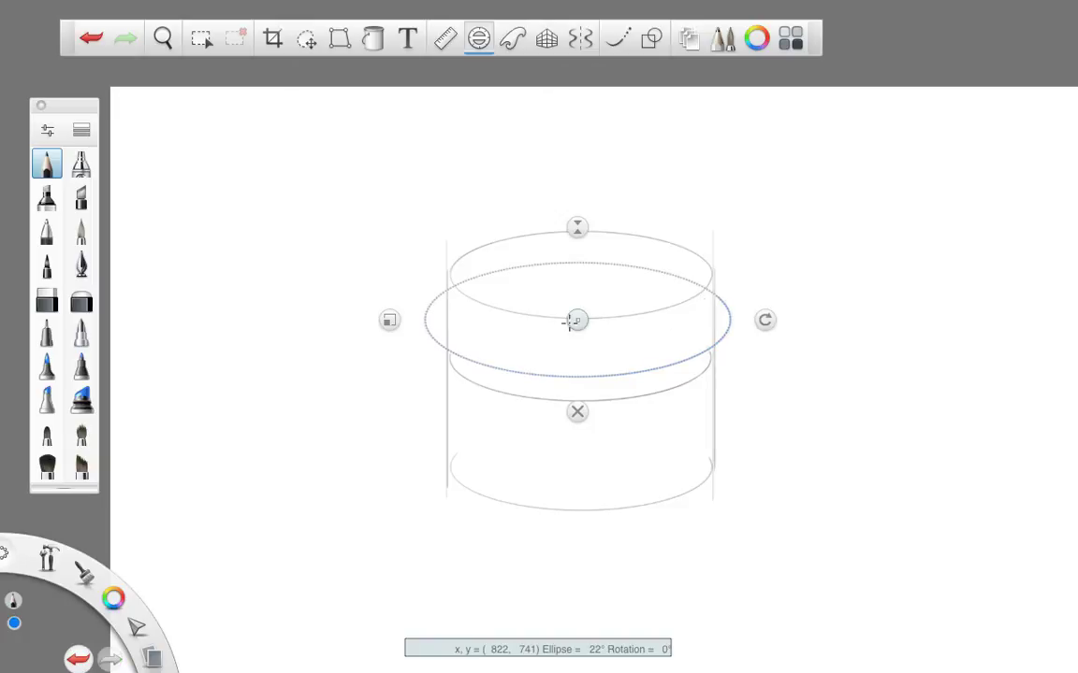
{"action": "left_click_drag", "start_coordinate": [577, 319], "coordinate": [578, 284]}
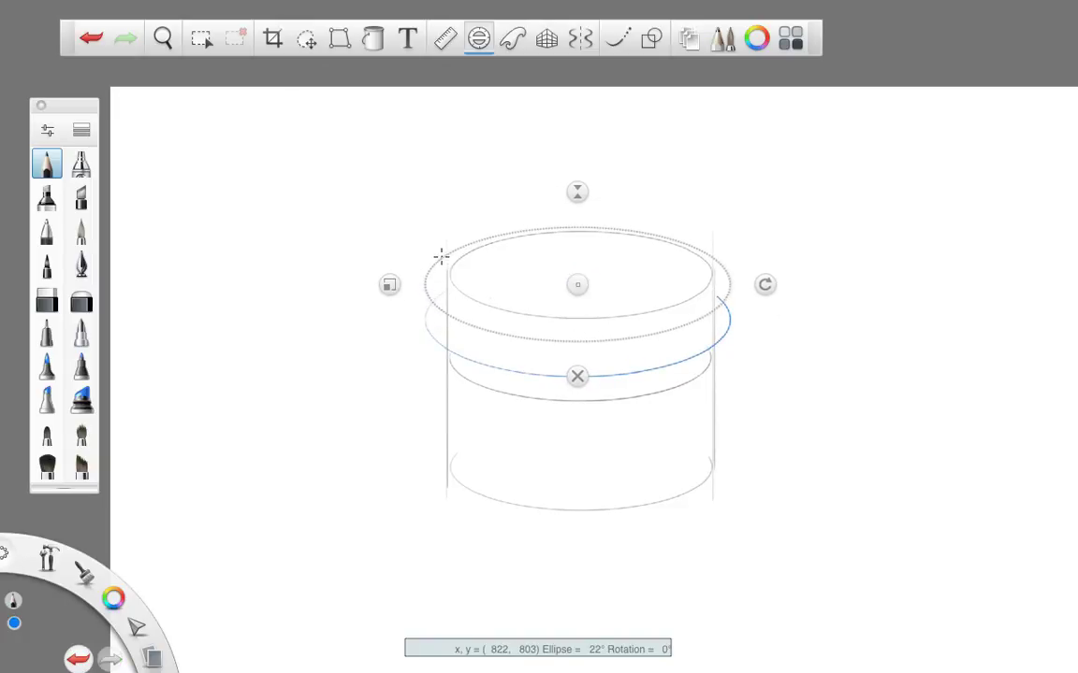
{"action": "left_click_drag", "start_coordinate": [429, 269], "coordinate": [429, 270]}
{"action": "mouse_move", "coordinate": [436, 312]}
{"action": "left_mouse_down"}
{"action": "mouse_move", "coordinate": [477, 335]}
{"action": "mouse_move", "coordinate": [572, 359]}
{"action": "mouse_move", "coordinate": [657, 353]}
{"action": "mouse_move", "coordinate": [719, 307]}
{"action": "mouse_move", "coordinate": [698, 258]}
{"action": "left_mouse_up"}
{"action": "key", "text": "ctrl+z"}
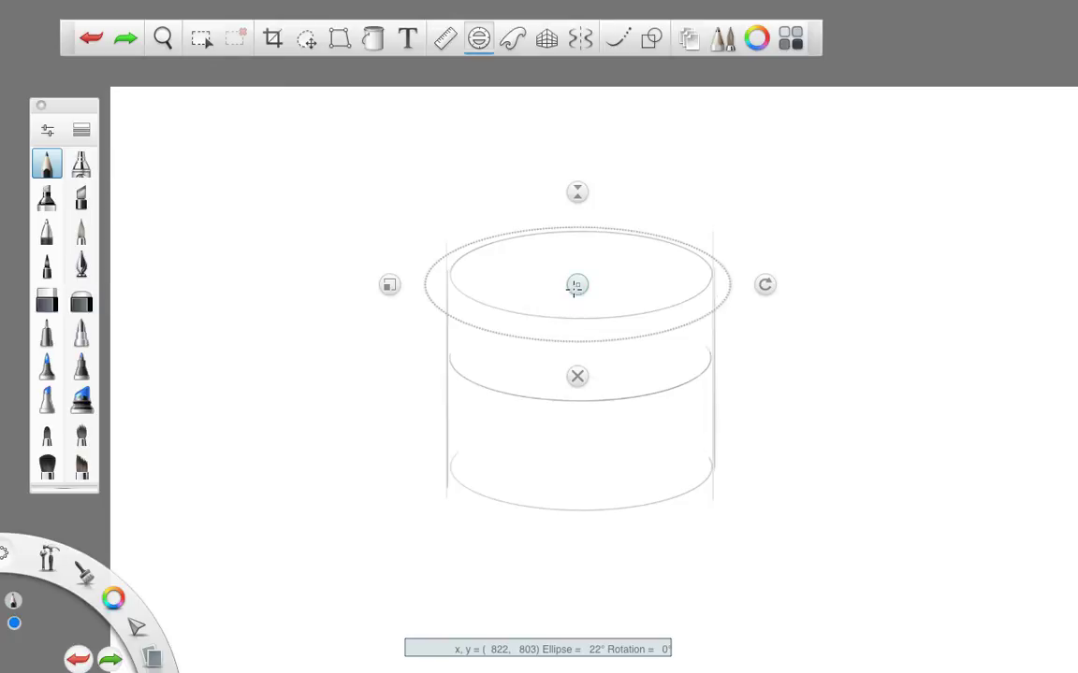
Trace two blue front curves wrapping around the cylinder, one slightly below the other, as the arrow band, then close the ellipse guide.
{"action": "left_click_drag", "start_coordinate": [577, 284], "coordinate": [578, 308]}
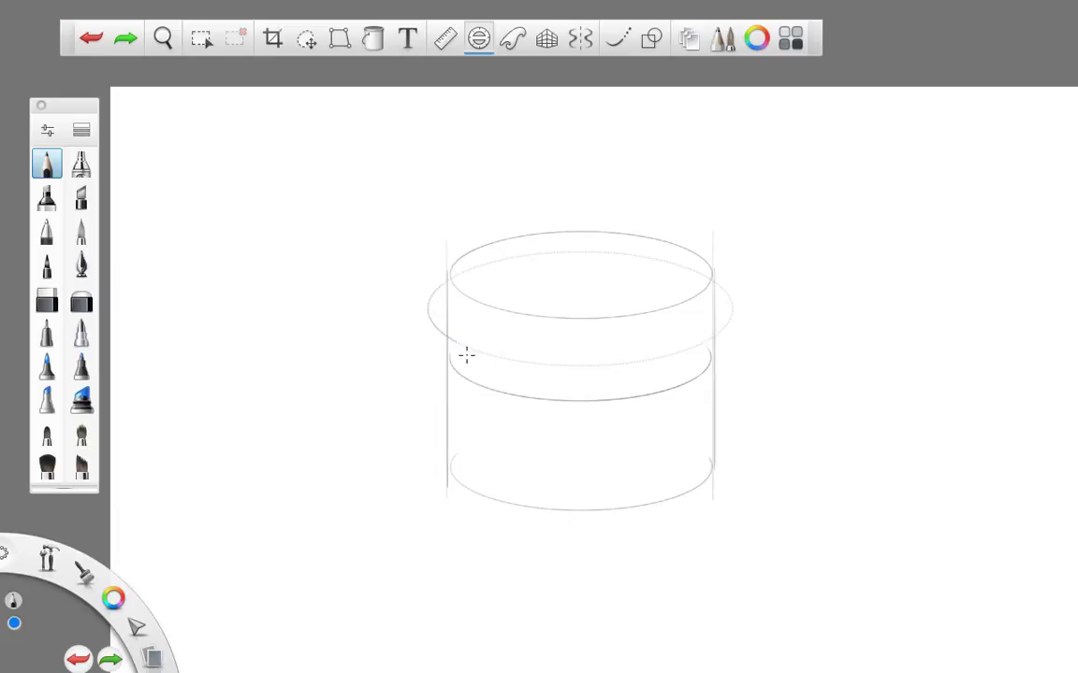
{"action": "mouse_move", "coordinate": [466, 355]}
{"action": "left_mouse_down"}
{"action": "mouse_move", "coordinate": [594, 376]}
{"action": "mouse_move", "coordinate": [706, 344]}
{"action": "mouse_move", "coordinate": [718, 290]}
{"action": "left_mouse_up"}
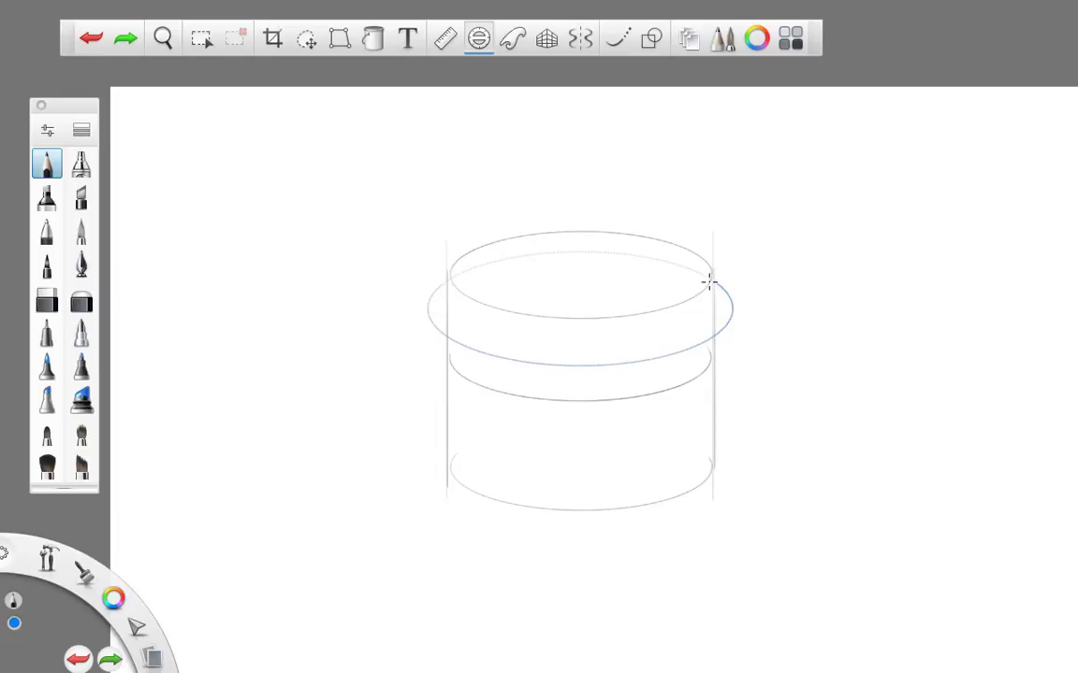
{"action": "mouse_move", "coordinate": [565, 337]}
{"action": "left_click_drag", "start_coordinate": [577, 308], "coordinate": [579, 332]}
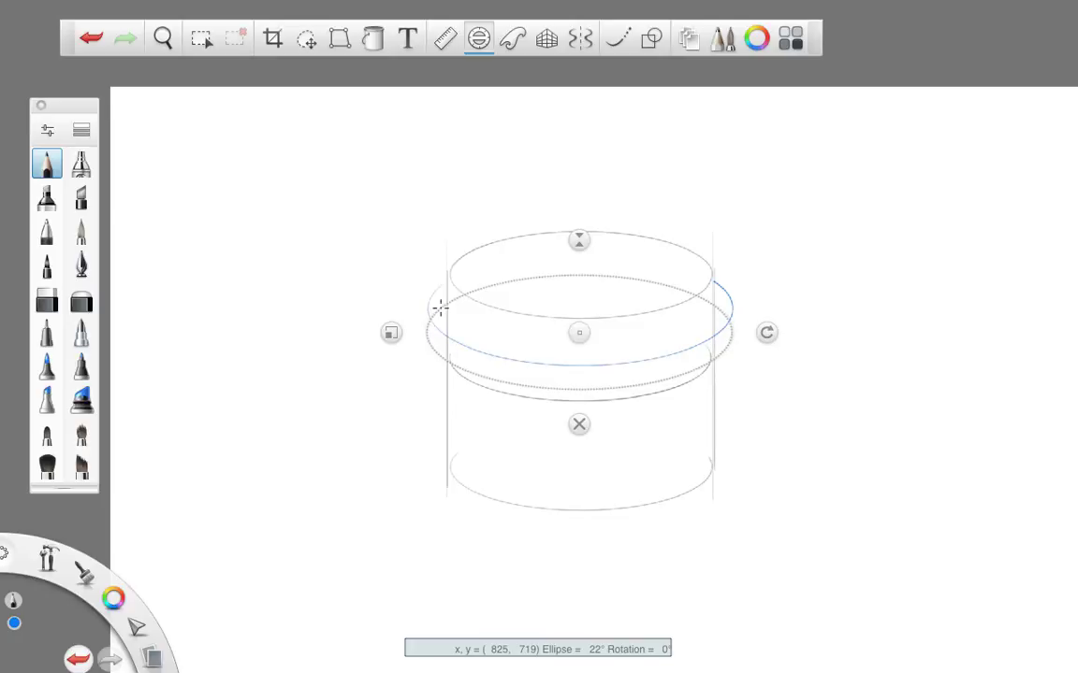
{"action": "mouse_move", "coordinate": [439, 309]}
{"action": "left_mouse_down"}
{"action": "mouse_move", "coordinate": [430, 324]}
{"action": "mouse_move", "coordinate": [610, 393]}
{"action": "mouse_move", "coordinate": [733, 335]}
{"action": "mouse_move", "coordinate": [653, 281]}
{"action": "left_mouse_up"}
{"action": "left_click", "coordinate": [577, 425]}
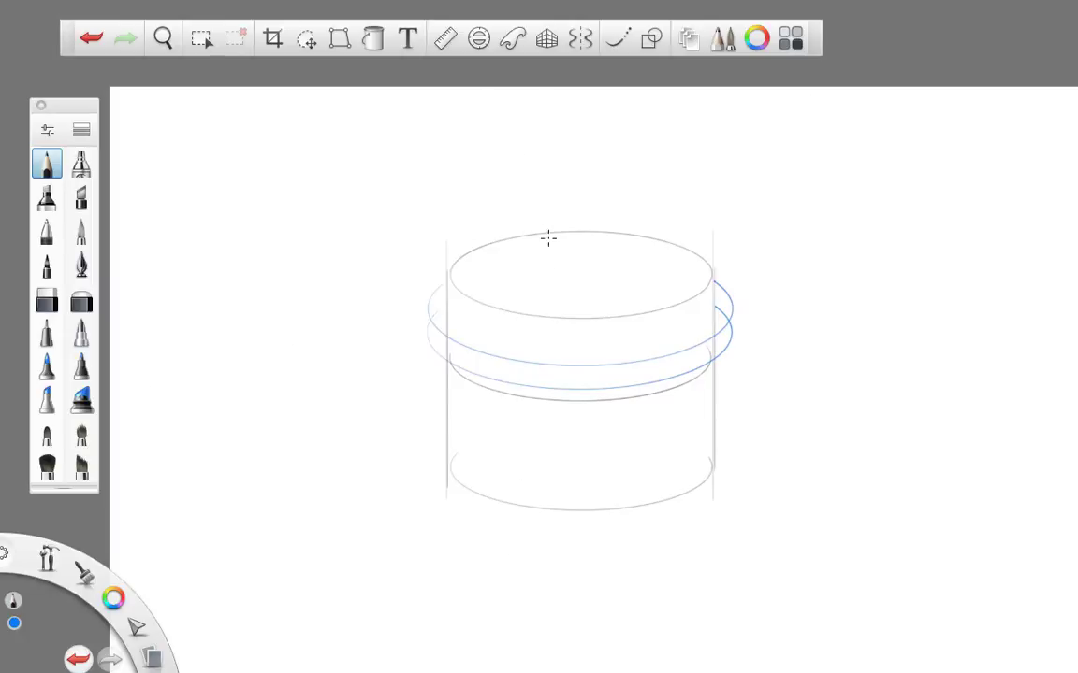
Pencil short vertical lines joining the upper and lower curves at the left end of the blue band.
{"action": "key", "text": "space"}
{"action": "left_click_drag", "start_coordinate": [570, 298], "coordinate": [562, 256]}
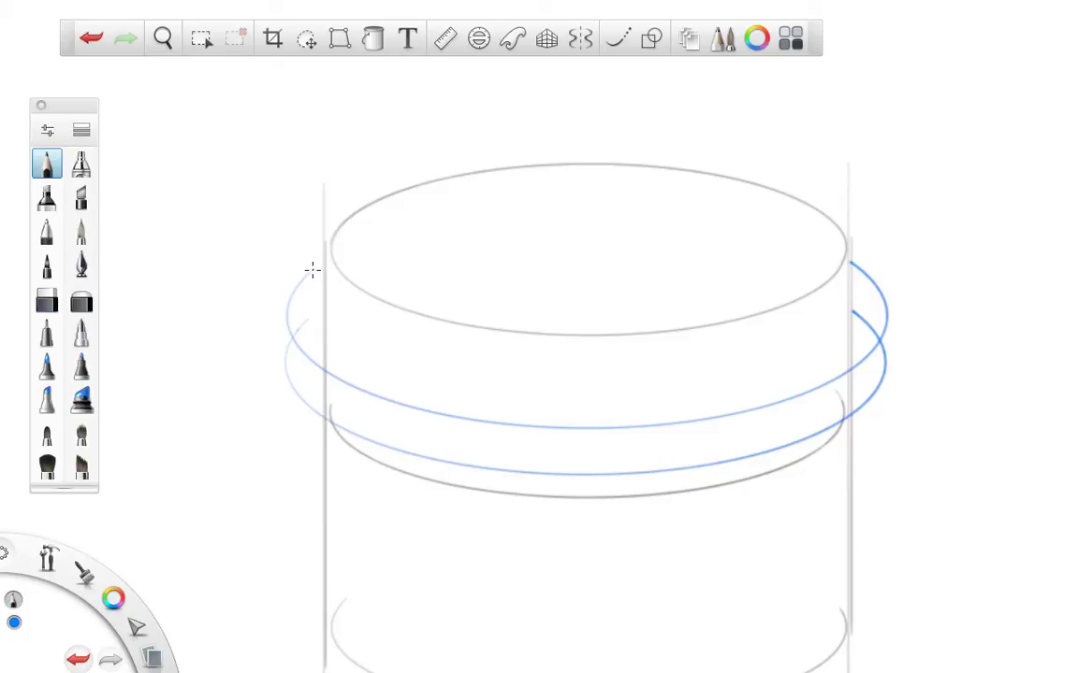
{"action": "mouse_move", "coordinate": [307, 277]}
{"action": "left_mouse_down"}
{"action": "mouse_move", "coordinate": [302, 339]}
{"action": "mouse_move", "coordinate": [286, 371]}
{"action": "left_mouse_up"}
Set the Hard Eraser size to 2.0 and undo the last erasing.
{"action": "left_click", "coordinate": [47, 299]}
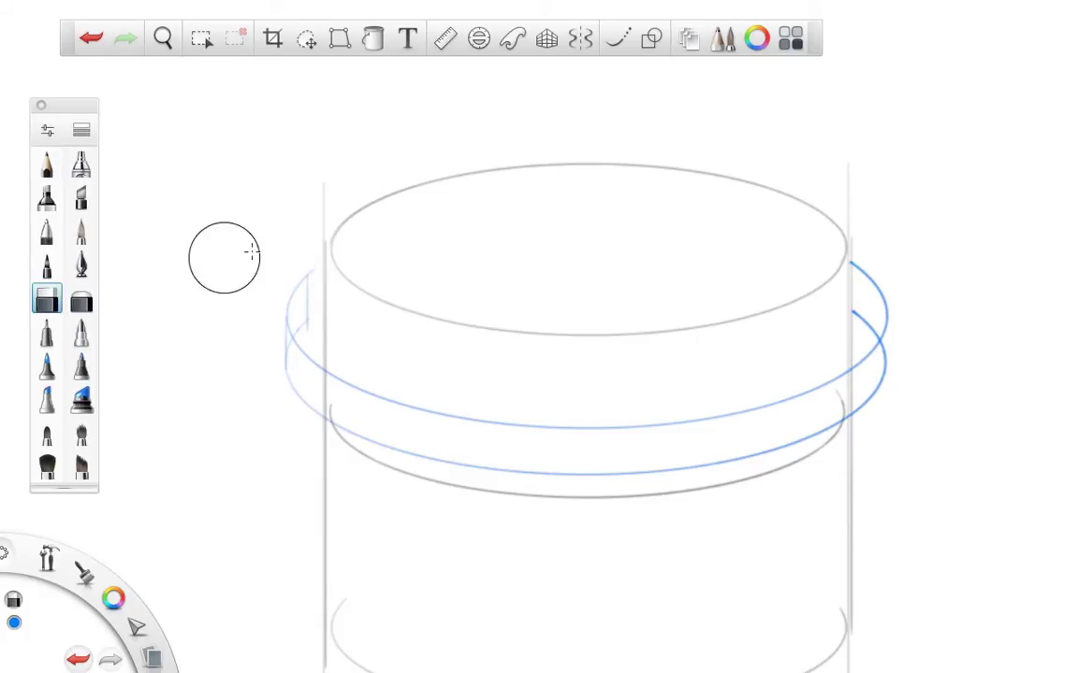
{"action": "double_click", "coordinate": [47, 300]}
{"action": "left_click_drag", "start_coordinate": [90, 215], "coordinate": [76, 215]}
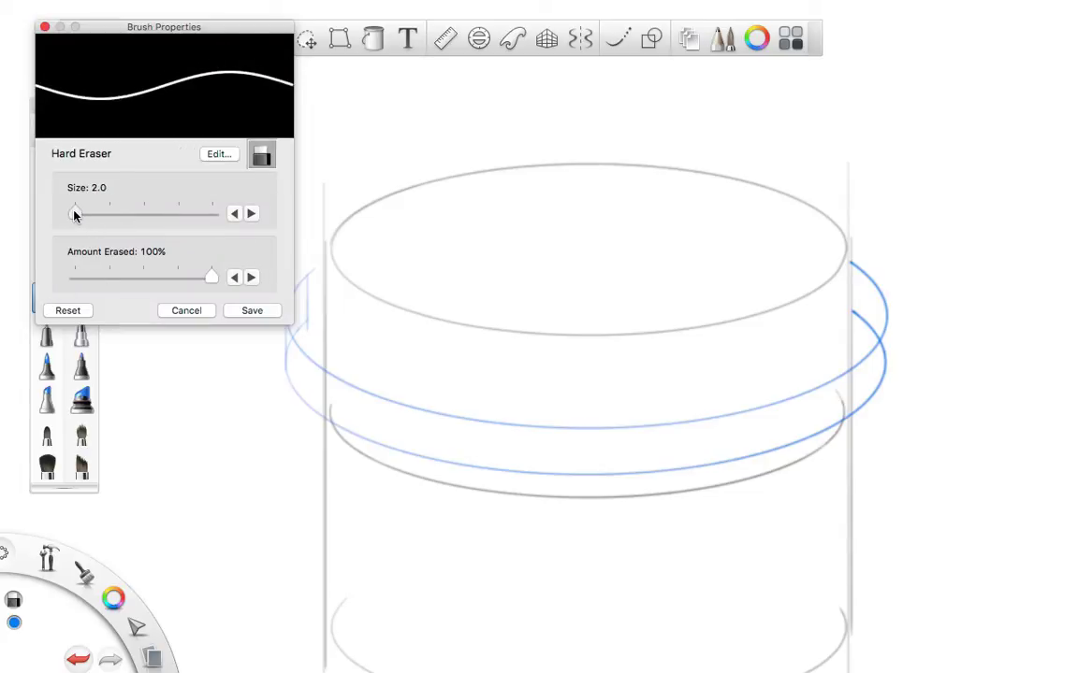
{"action": "left_click", "coordinate": [44, 26]}
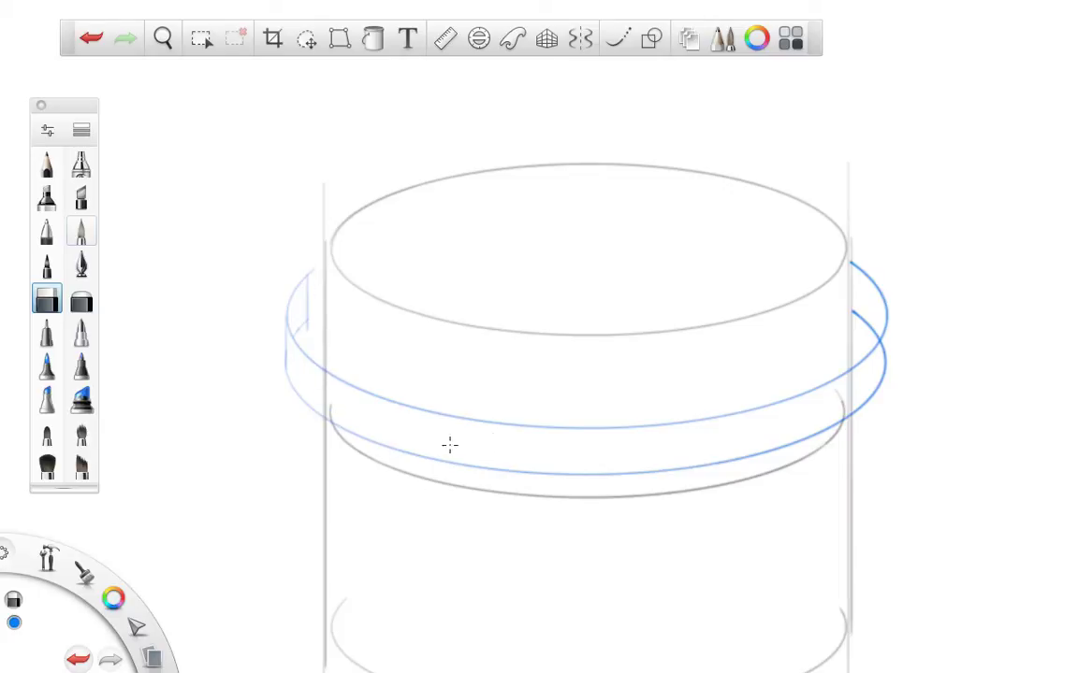
{"action": "key", "text": "ctrl+z"}
Join the band's outer right edge with a vertical line and erase the extra inner vertical line at its left end.
{"action": "left_click", "coordinate": [48, 161]}
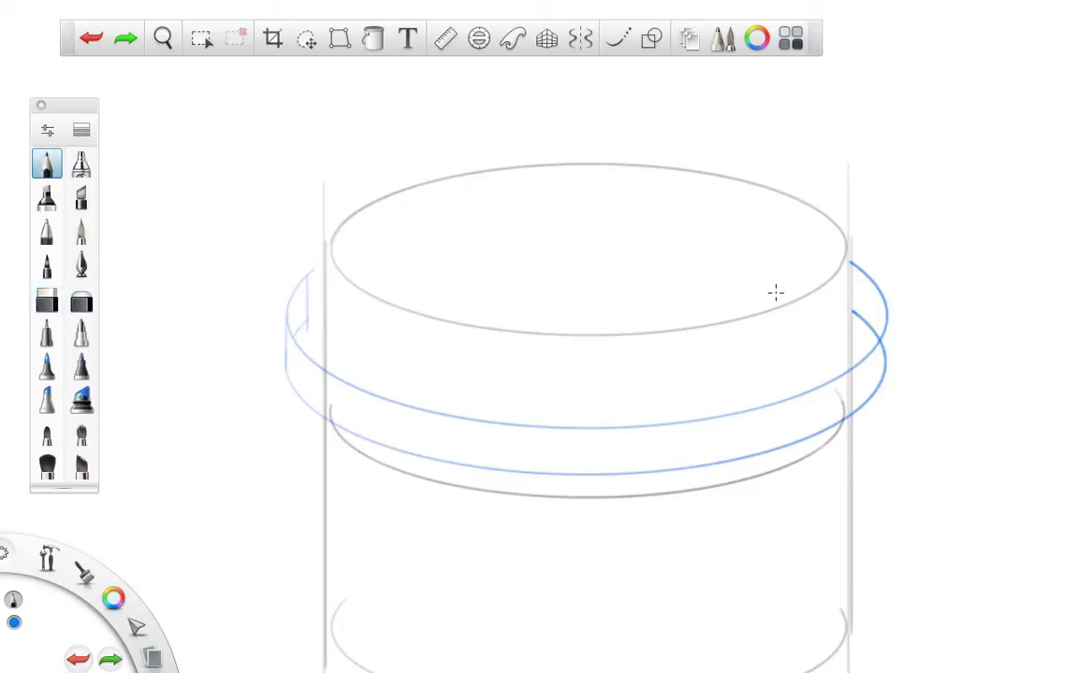
{"action": "left_click_drag", "start_coordinate": [887, 318], "coordinate": [887, 347]}
{"action": "key", "text": "ctrl+z"}
{"action": "left_click_drag", "start_coordinate": [886, 363], "coordinate": [889, 322]}
{"action": "left_click", "coordinate": [47, 299]}
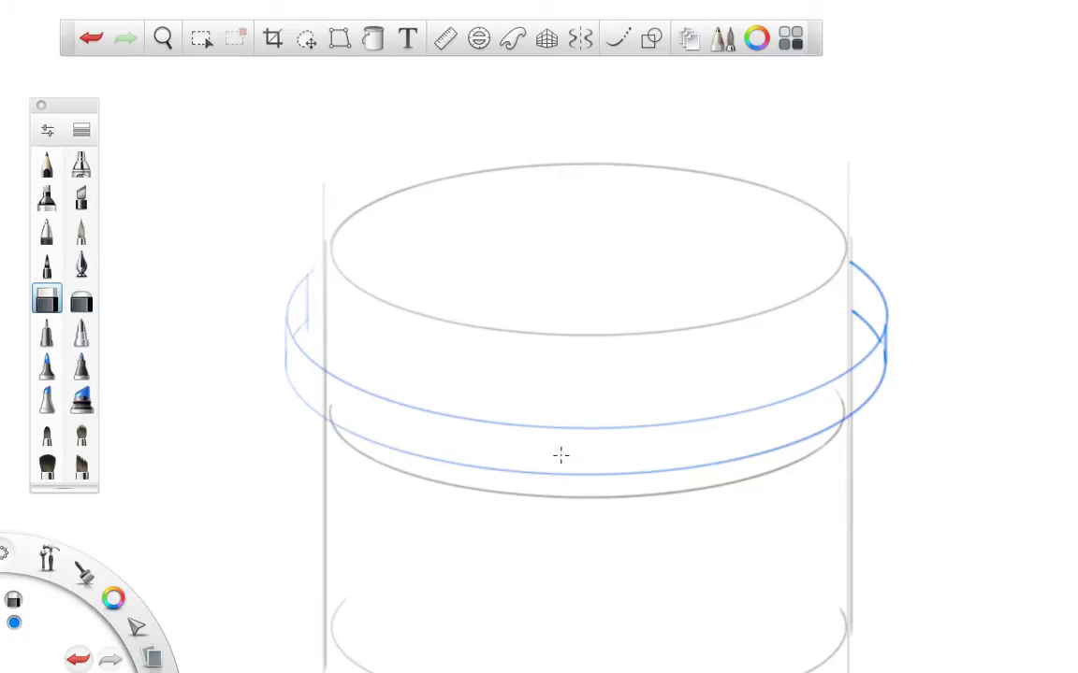
{"action": "left_click_drag", "start_coordinate": [308, 281], "coordinate": [309, 315]}
Draw a vertical arrowhead base line across the band's front and mark its midpoint and the arrow tip along a centred ellipse guide.
{"action": "left_click", "coordinate": [47, 163]}
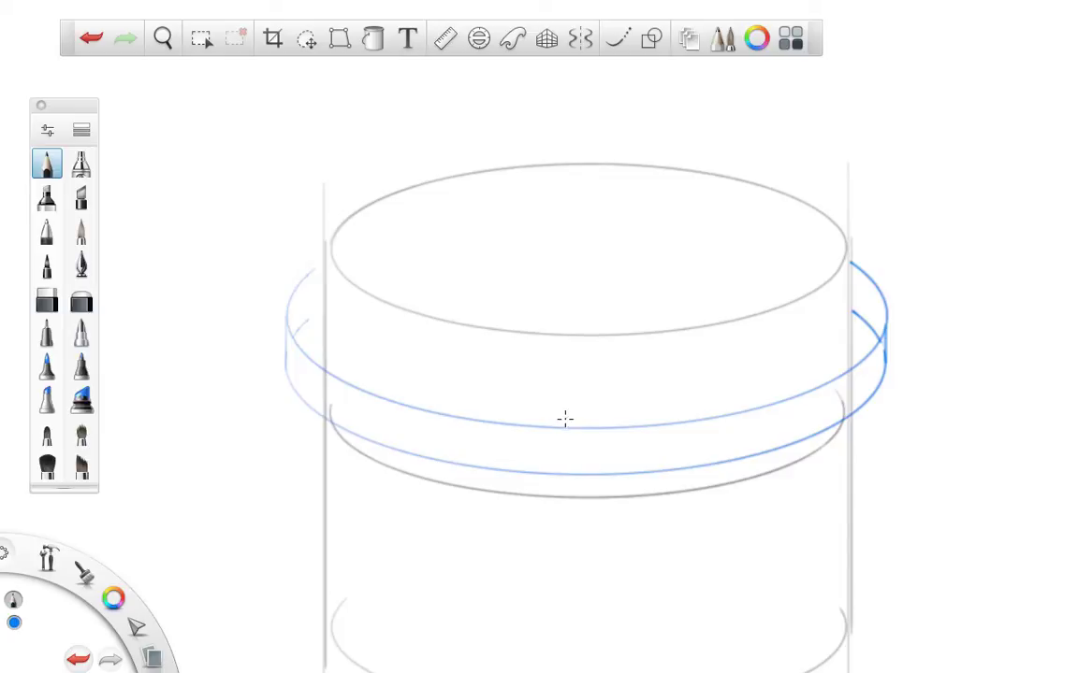
{"action": "left_click_drag", "start_coordinate": [553, 496], "coordinate": [553, 426]}
{"action": "left_click", "coordinate": [478, 39]}
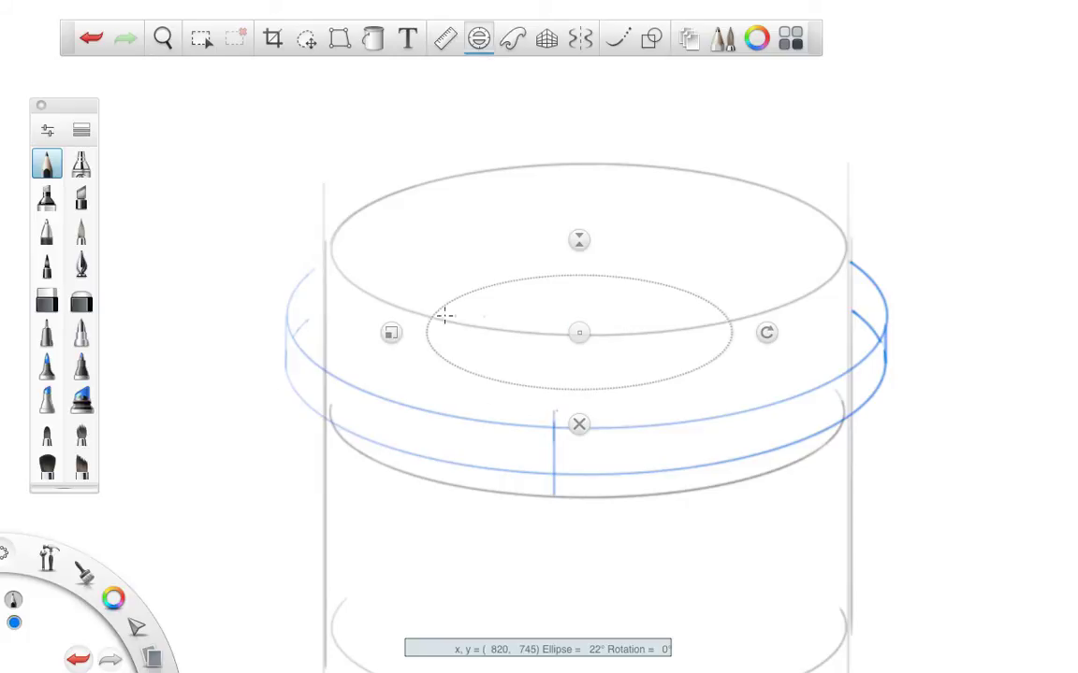
{"action": "left_click_drag", "start_coordinate": [391, 333], "coordinate": [284, 323]}
{"action": "mouse_move", "coordinate": [579, 333]}
{"action": "left_mouse_down"}
{"action": "mouse_move", "coordinate": [587, 320]}
{"action": "mouse_move", "coordinate": [588, 344]}
{"action": "left_mouse_up"}
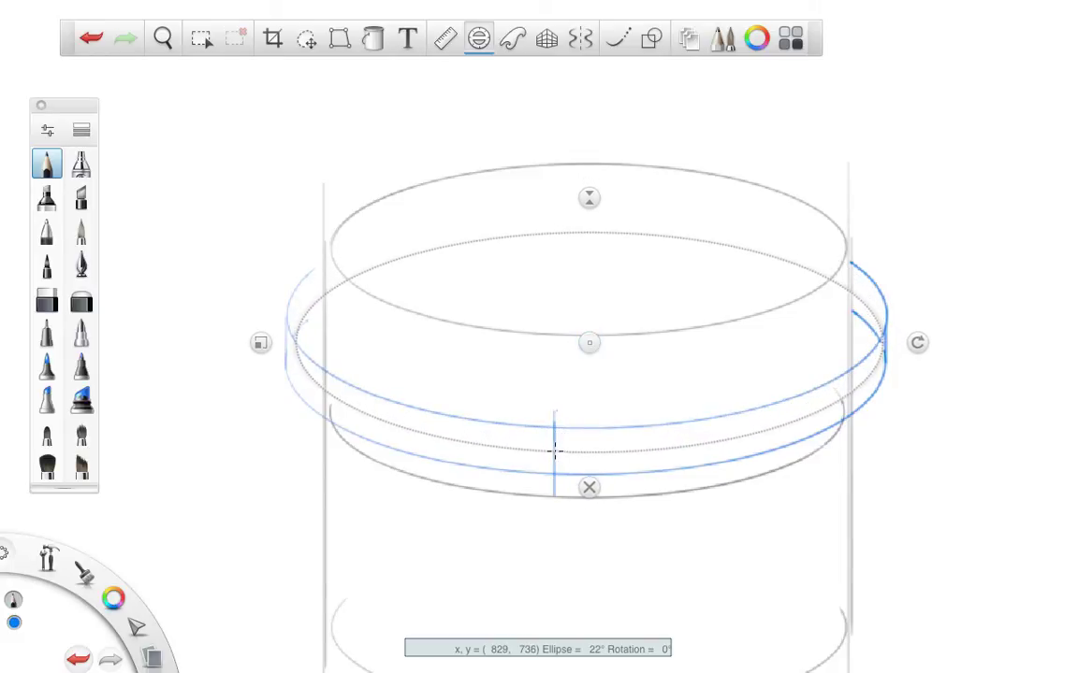
{"action": "left_click", "coordinate": [651, 450]}
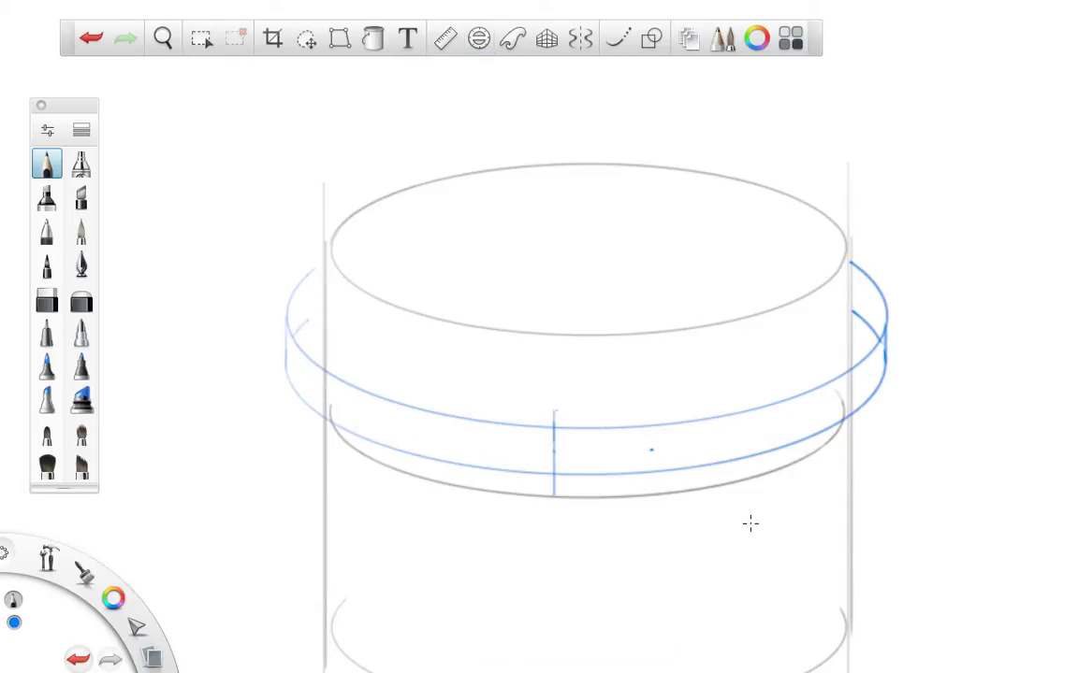
Sketch the arrowhead's two slanted sides from the ends of the base line to the tip mark.
{"action": "left_click", "coordinate": [553, 493], "text": "shift"}
{"action": "left_click", "coordinate": [556, 413], "text": "shift"}
{"action": "key", "text": "ctrl+z"}
{"action": "left_click_drag", "start_coordinate": [561, 416], "coordinate": [659, 450]}
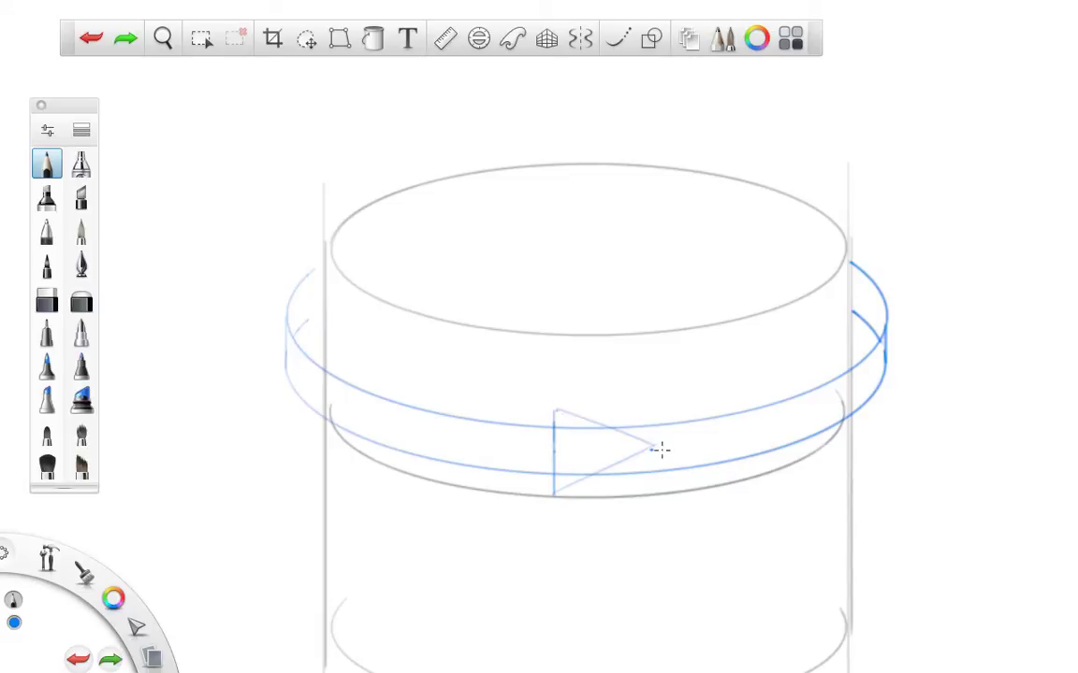
Erase the band curves between the arrowhead's base and just past its tip, along with the roughly sketched slanted sides.
{"action": "left_click", "coordinate": [47, 299]}
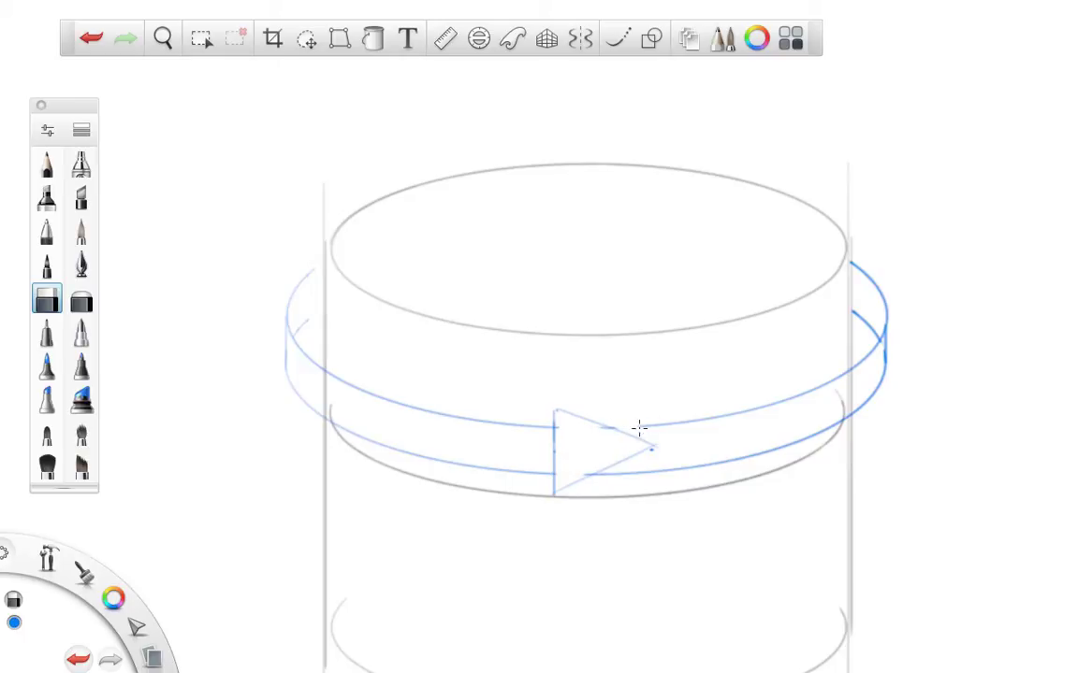
{"action": "left_click_drag", "start_coordinate": [638, 428], "coordinate": [643, 429]}
{"action": "mouse_move", "coordinate": [601, 468]}
{"action": "left_mouse_down"}
{"action": "mouse_move", "coordinate": [620, 479]}
{"action": "mouse_move", "coordinate": [649, 472]}
{"action": "left_mouse_up"}
{"action": "left_click_drag", "start_coordinate": [653, 426], "coordinate": [667, 426]}
{"action": "mouse_move", "coordinate": [566, 414]}
{"action": "left_mouse_down"}
{"action": "mouse_move", "coordinate": [606, 428]}
{"action": "mouse_move", "coordinate": [590, 476]}
{"action": "mouse_move", "coordinate": [561, 488]}
{"action": "left_mouse_up"}
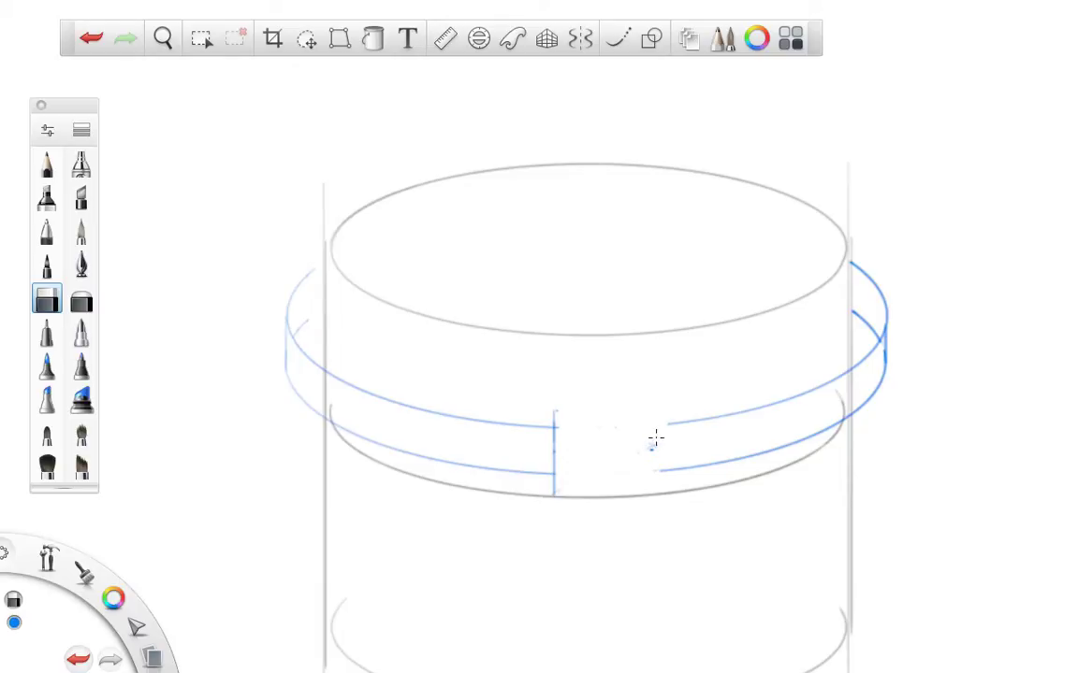
Close the cut end of the band facing the arrow tip with a short vertical line and trim the overhanging curve ends.
{"action": "left_click", "coordinate": [49, 168]}
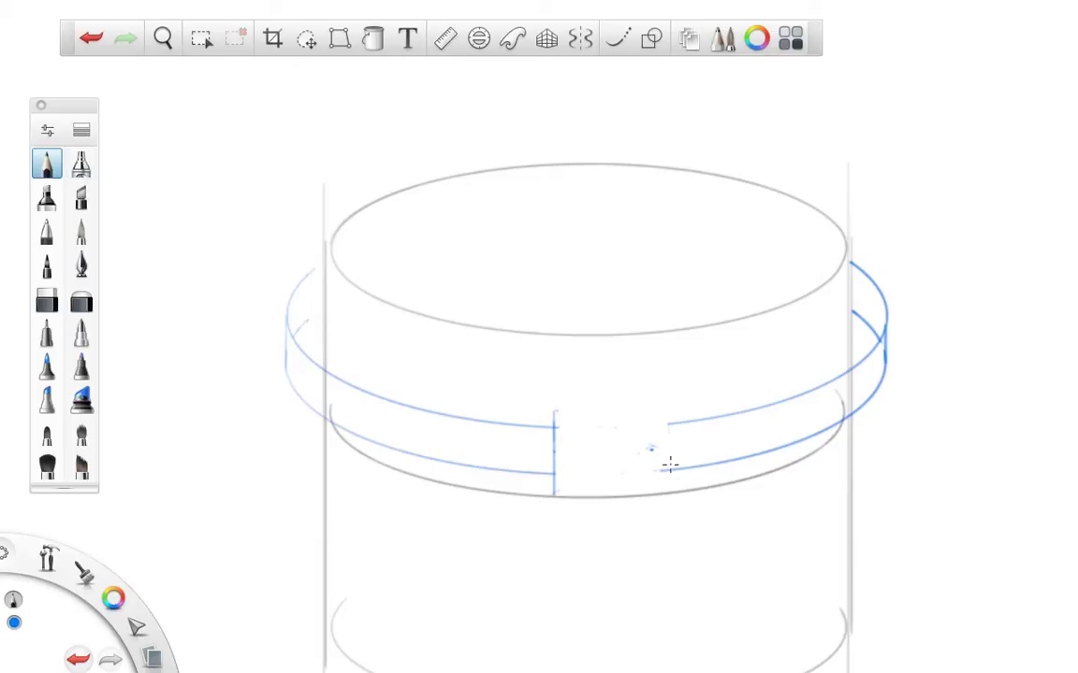
{"action": "left_click_drag", "start_coordinate": [669, 468], "coordinate": [668, 426]}
{"action": "key", "text": "e"}
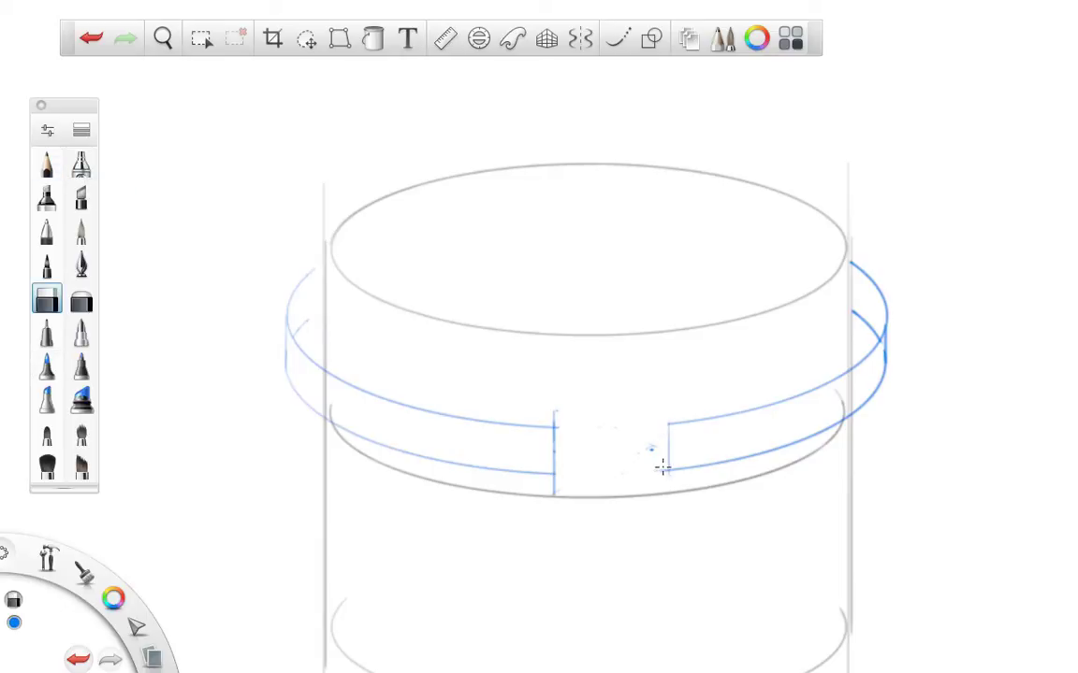
{"action": "key", "text": "e"}
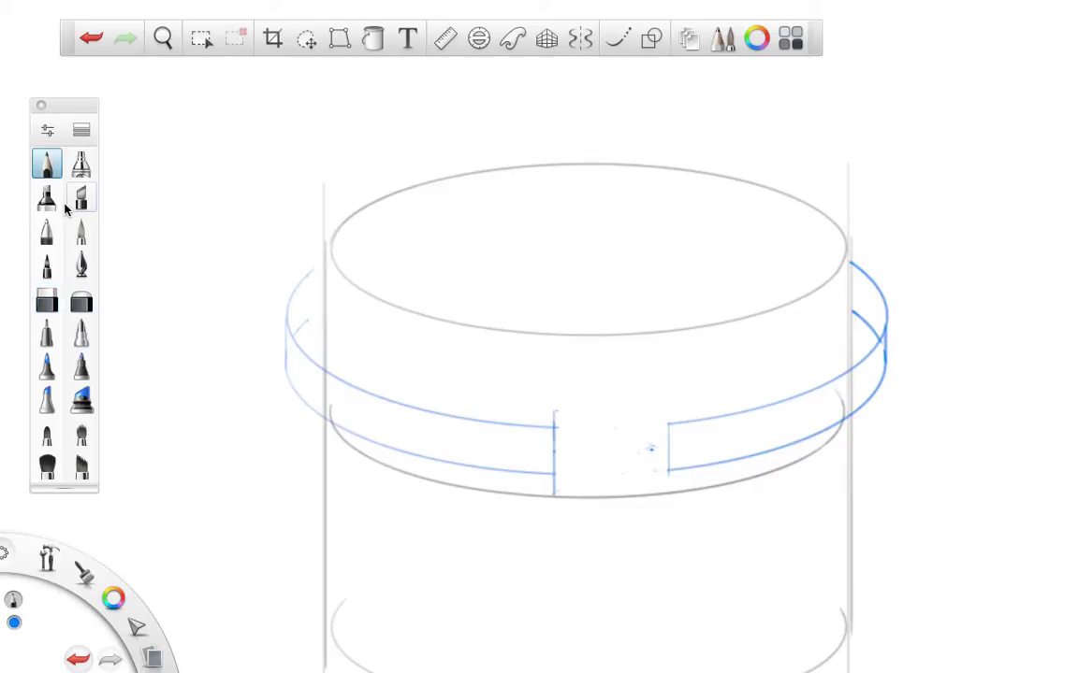
Draw the arrowhead's two slanted sides along the ruler from the base line's ends to the tip, then close the ruler.
{"action": "left_click", "coordinate": [445, 37]}
{"action": "left_click_drag", "start_coordinate": [557, 372], "coordinate": [515, 490]}
{"action": "left_click_drag", "start_coordinate": [248, 565], "coordinate": [558, 529]}
{"action": "left_click_drag", "start_coordinate": [652, 479], "coordinate": [553, 447]}
{"action": "left_click_drag", "start_coordinate": [813, 417], "coordinate": [754, 522]}
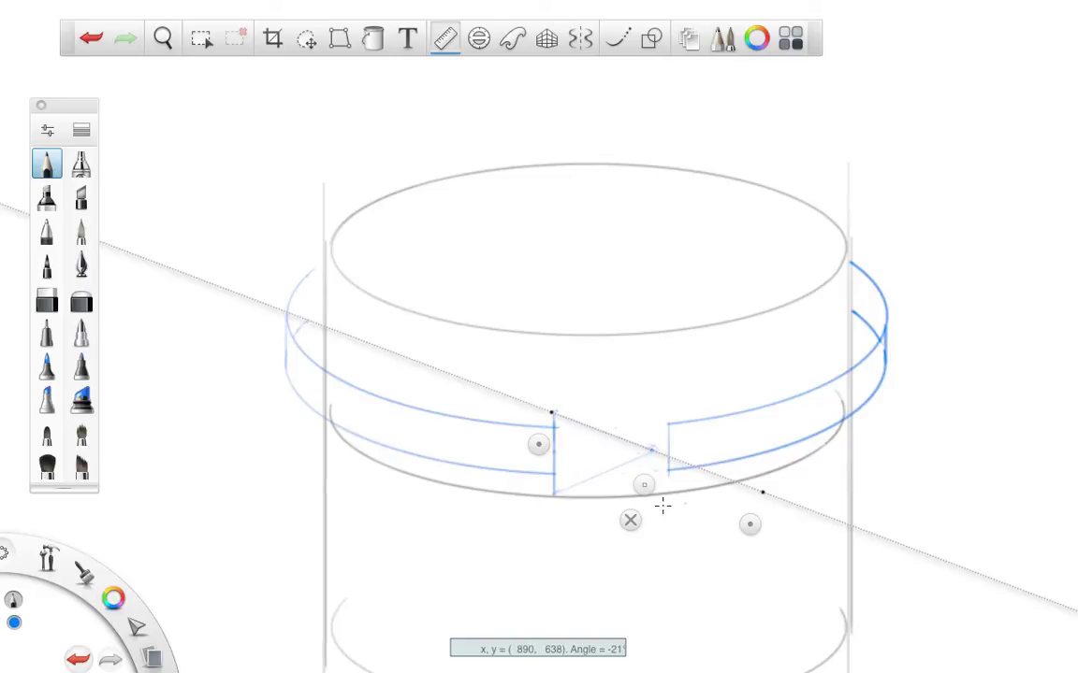
{"action": "left_click", "coordinate": [630, 519]}
{"action": "key", "text": "space"}
{"action": "left_click_drag", "start_coordinate": [657, 484], "coordinate": [910, 501]}
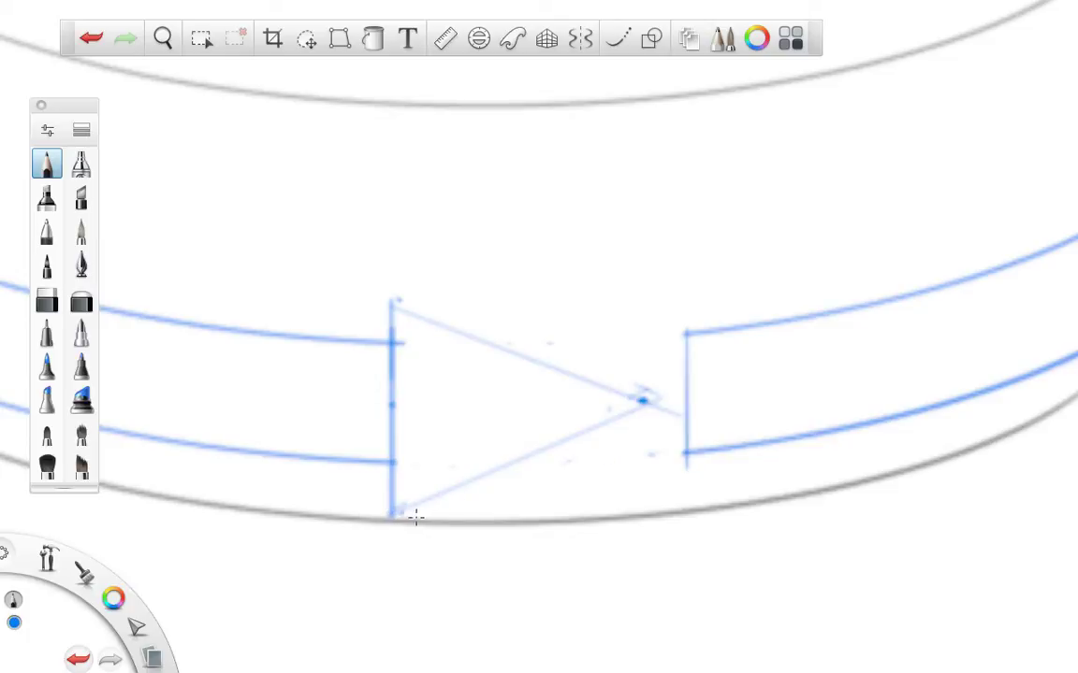
Draw the arrowhead's lower side as an outward-bowing curve from the tip to the base line's lower end.
{"action": "mouse_move", "coordinate": [643, 404]}
{"action": "left_mouse_down"}
{"action": "mouse_move", "coordinate": [471, 489]}
{"action": "mouse_move", "coordinate": [430, 491]}
{"action": "mouse_move", "coordinate": [509, 481]}
{"action": "mouse_move", "coordinate": [378, 518]}
{"action": "left_mouse_up"}
{"action": "key", "text": "ctrl+z"}
{"action": "key", "text": "ctrl+z"}
{"action": "mouse_move", "coordinate": [642, 404]}
{"action": "left_mouse_down"}
{"action": "mouse_move", "coordinate": [553, 461]}
{"action": "mouse_move", "coordinate": [392, 513]}
{"action": "left_mouse_up"}
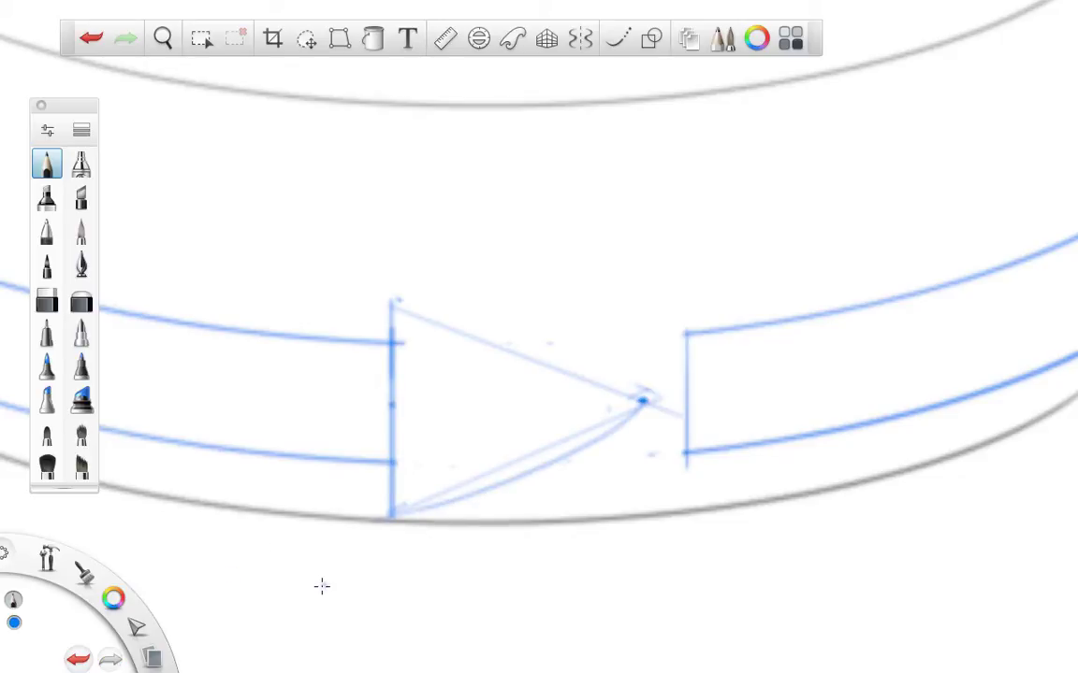
Draw the arrowhead's upper side as a slightly inward-bowing curve from the base line's upper end to the tip.
{"action": "mouse_move", "coordinate": [392, 300]}
{"action": "left_mouse_down"}
{"action": "mouse_move", "coordinate": [580, 380]}
{"action": "mouse_move", "coordinate": [647, 388]}
{"action": "left_mouse_up"}
{"action": "key", "text": "ctrl+z"}
{"action": "mouse_move", "coordinate": [402, 308]}
{"action": "left_mouse_down"}
{"action": "mouse_move", "coordinate": [501, 354]}
{"action": "mouse_move", "coordinate": [654, 400]}
{"action": "left_mouse_up"}
{"action": "key", "text": "ctrl+z"}
{"action": "mouse_move", "coordinate": [394, 306]}
{"action": "left_mouse_down"}
{"action": "mouse_move", "coordinate": [471, 353]}
{"action": "mouse_move", "coordinate": [633, 399]}
{"action": "left_mouse_up"}
{"action": "key", "text": "ctrl+z"}
{"action": "mouse_move", "coordinate": [398, 305]}
{"action": "left_mouse_down"}
{"action": "mouse_move", "coordinate": [508, 363]}
{"action": "mouse_move", "coordinate": [650, 401]}
{"action": "left_mouse_up"}
{"action": "key", "text": "ctrl+z"}
{"action": "left_click_drag", "start_coordinate": [397, 306], "coordinate": [649, 399]}
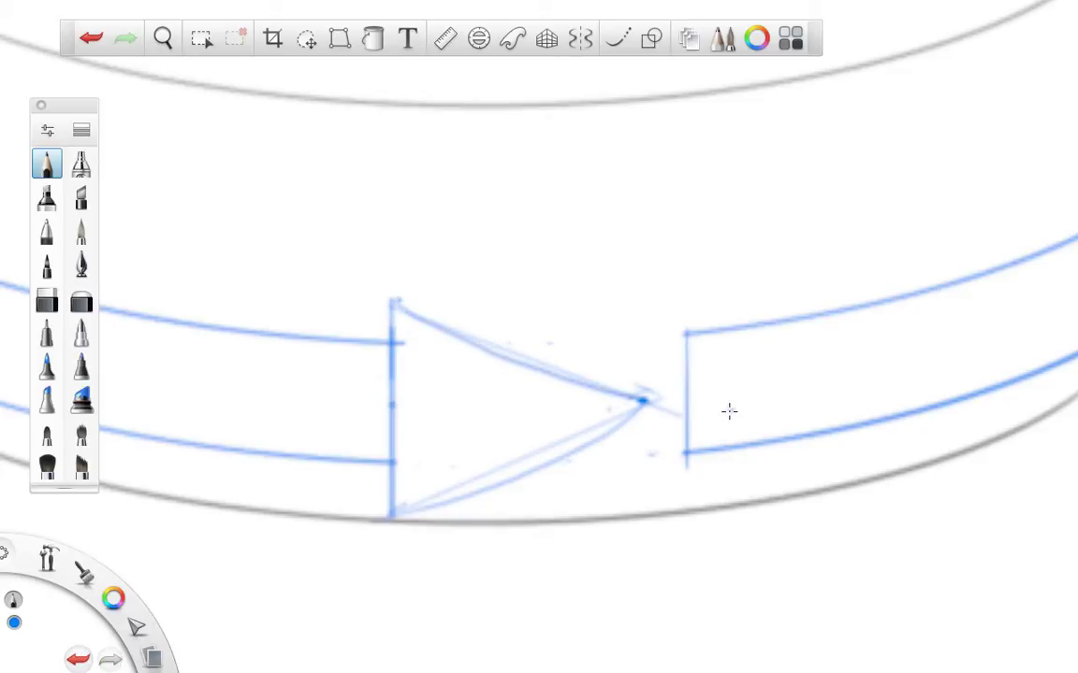
Erase the arrowhead's straight guide sides, the base line segment inside the band, and the stray marks around the tip.
{"action": "left_click", "coordinate": [47, 299]}
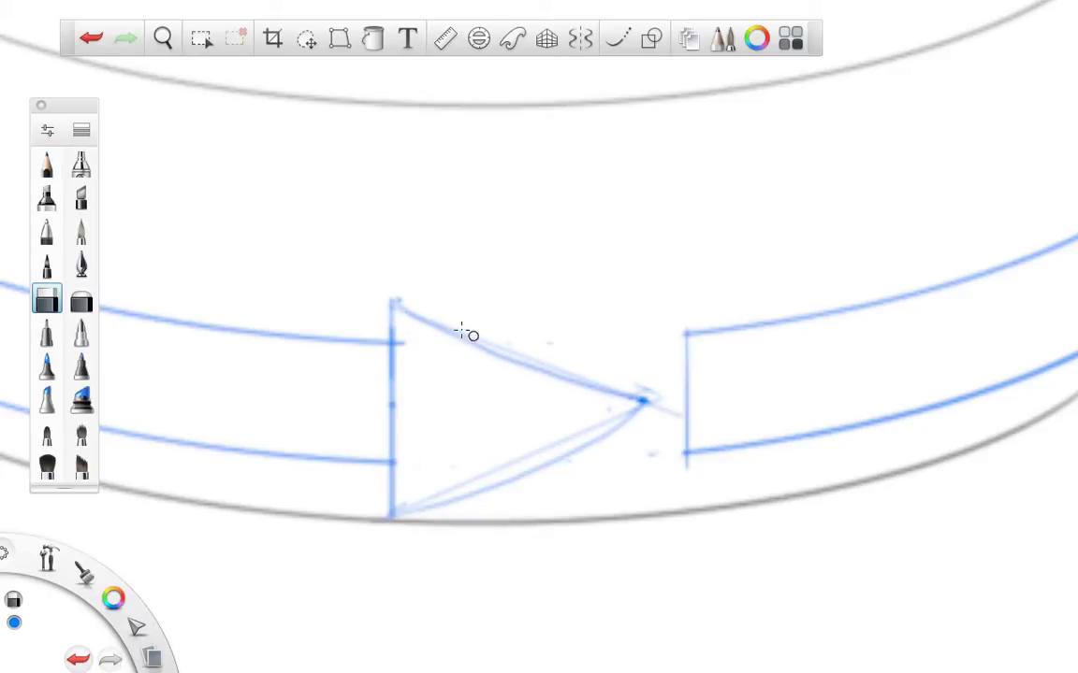
{"action": "mouse_move", "coordinate": [645, 392]}
{"action": "left_mouse_down"}
{"action": "mouse_move", "coordinate": [473, 479]}
{"action": "mouse_move", "coordinate": [614, 435]}
{"action": "left_mouse_up"}
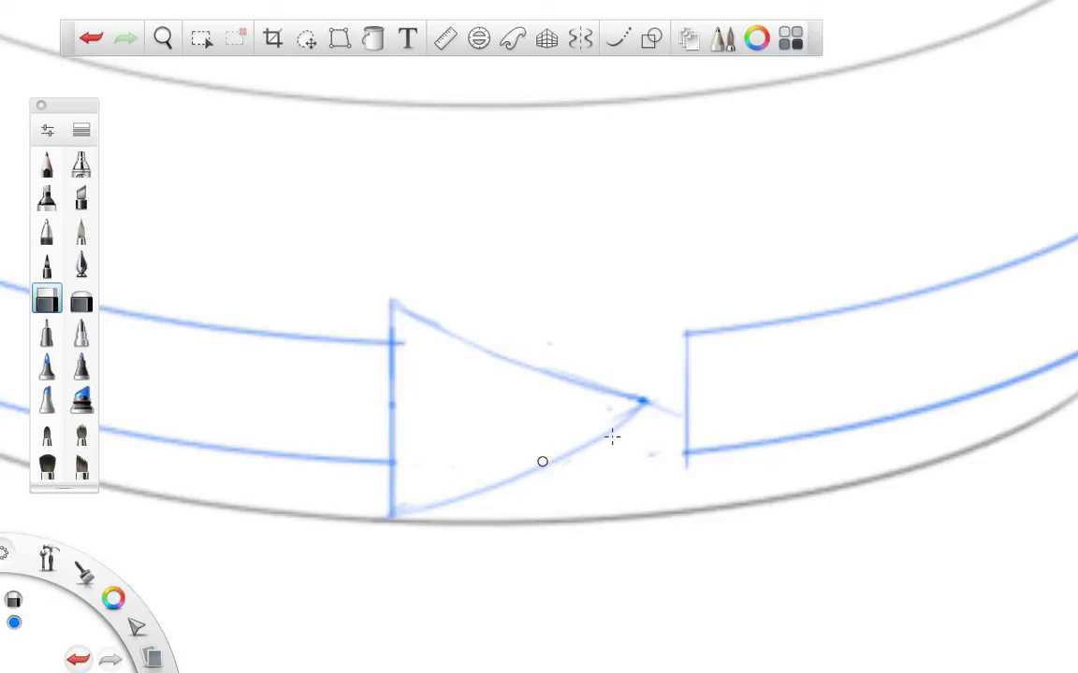
{"action": "key", "text": "space"}
{"action": "mouse_move", "coordinate": [702, 423]}
{"action": "left_mouse_down"}
{"action": "mouse_move", "coordinate": [656, 413]}
{"action": "mouse_move", "coordinate": [640, 493]}
{"action": "mouse_move", "coordinate": [611, 468]}
{"action": "mouse_move", "coordinate": [585, 361]}
{"action": "mouse_move", "coordinate": [468, 279]}
{"action": "mouse_move", "coordinate": [466, 263]}
{"action": "mouse_move", "coordinate": [481, 277]}
{"action": "mouse_move", "coordinate": [459, 289]}
{"action": "mouse_move", "coordinate": [468, 305]}
{"action": "left_mouse_up"}
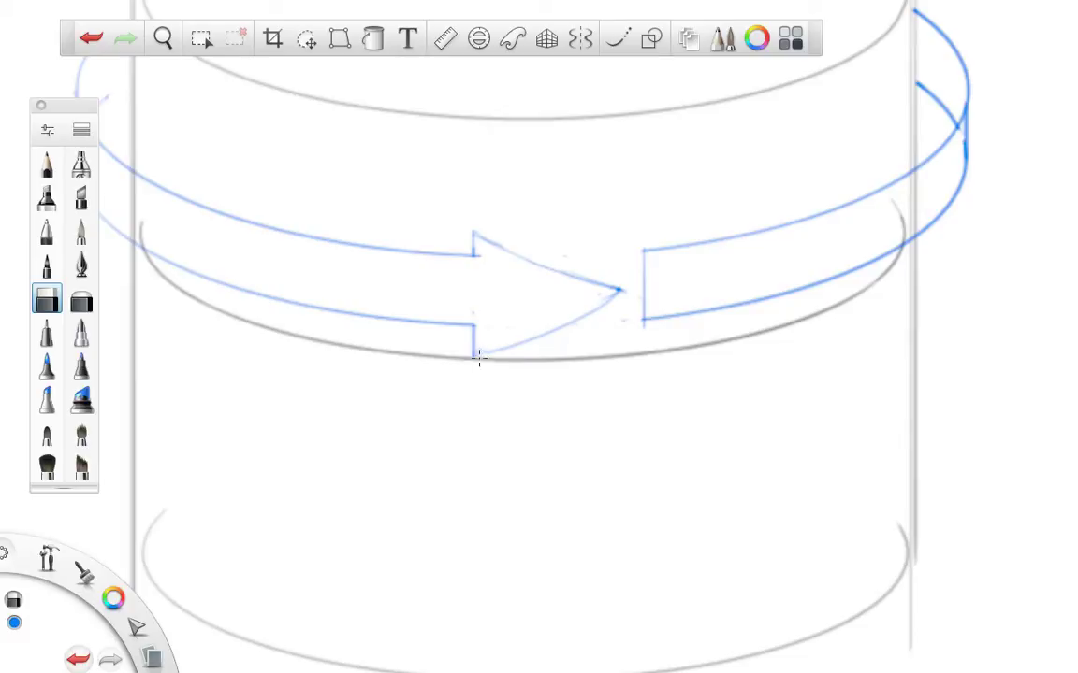
{"action": "key", "text": "space"}
{"action": "left_click_drag", "start_coordinate": [675, 396], "coordinate": [465, 448]}
{"action": "key", "text": "space"}
{"action": "key", "text": "space"}
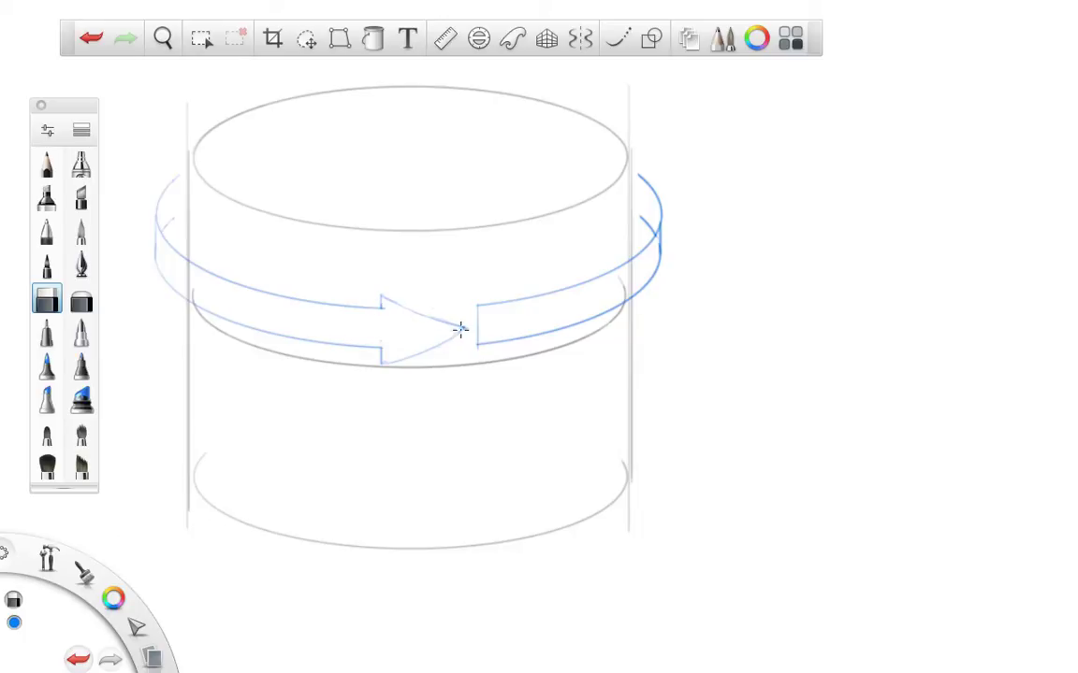
Add a new layer above the blue arrow outline and choose the pencil for hatching.
{"action": "left_click", "coordinate": [689, 38]}
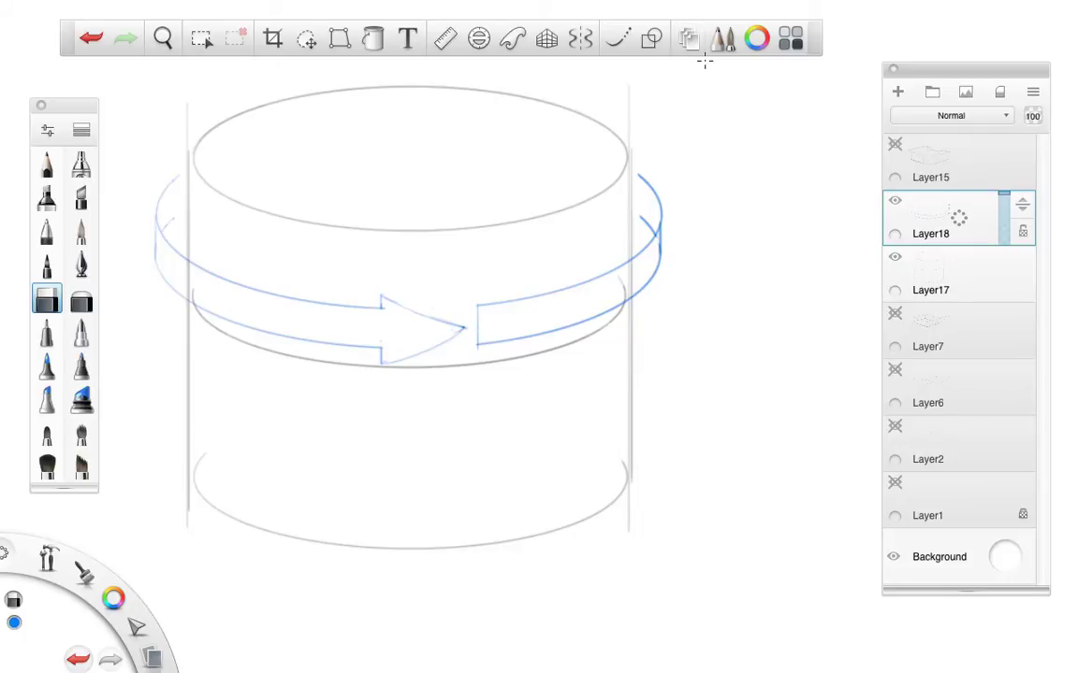
{"action": "key", "text": "super+l"}
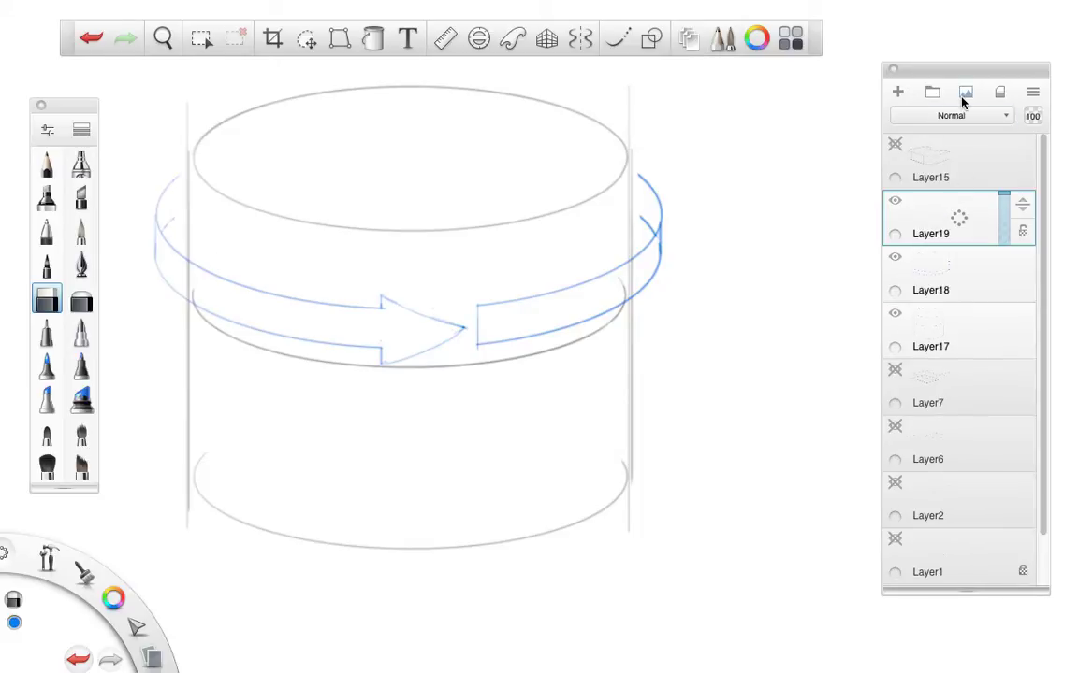
{"action": "left_click", "coordinate": [47, 164]}
Hatch the arrowhead with dense vertical strokes and begin hatching the band behind it.
{"action": "key", "text": "space"}
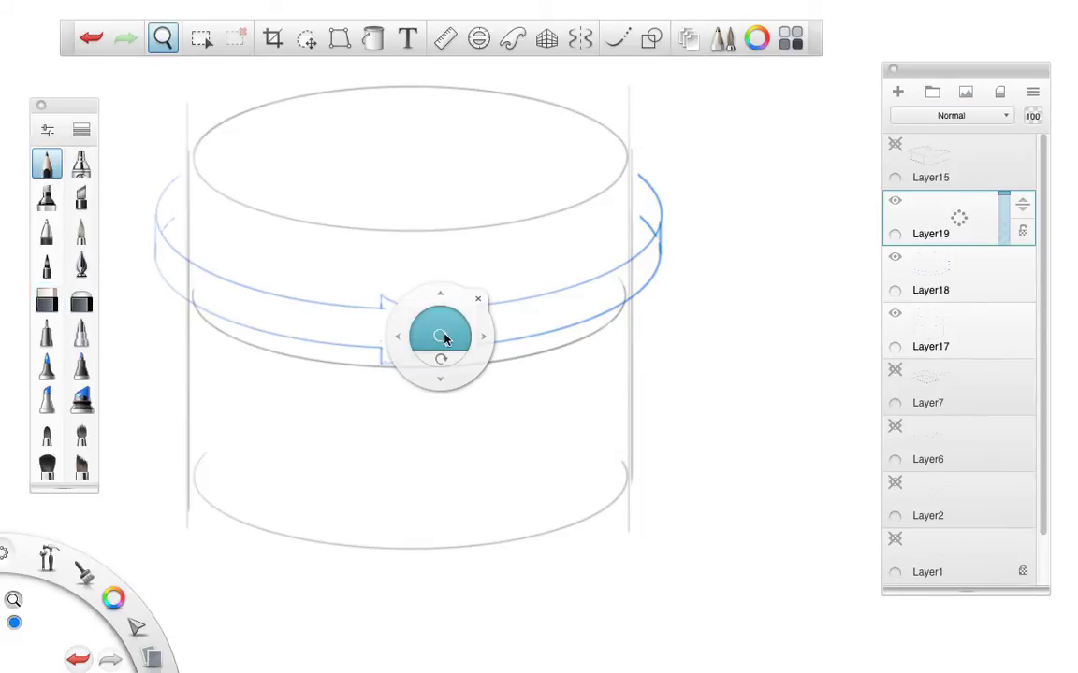
{"action": "mouse_move", "coordinate": [445, 338]}
{"action": "left_mouse_down"}
{"action": "mouse_move", "coordinate": [610, 267]}
{"action": "mouse_move", "coordinate": [586, 278]}
{"action": "left_mouse_up"}
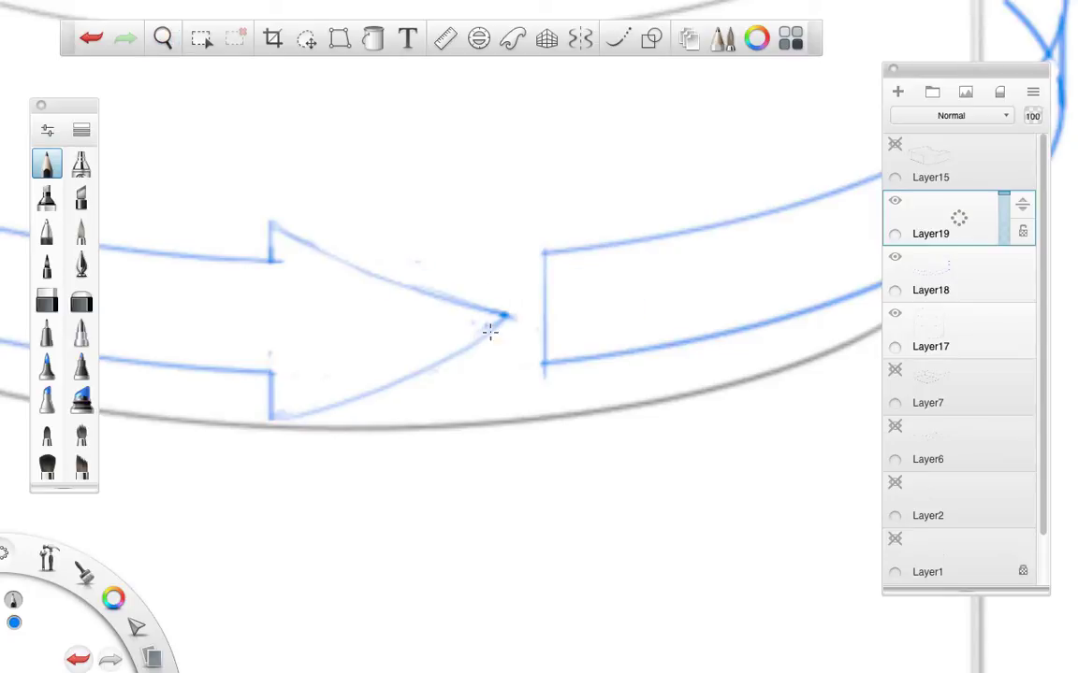
{"action": "mouse_move", "coordinate": [489, 331]}
{"action": "left_mouse_down"}
{"action": "mouse_move", "coordinate": [449, 299]}
{"action": "mouse_move", "coordinate": [419, 339]}
{"action": "mouse_move", "coordinate": [441, 316]}
{"action": "mouse_move", "coordinate": [428, 367]}
{"action": "mouse_move", "coordinate": [408, 291]}
{"action": "mouse_move", "coordinate": [393, 377]}
{"action": "mouse_move", "coordinate": [384, 304]}
{"action": "mouse_move", "coordinate": [393, 292]}
{"action": "mouse_move", "coordinate": [378, 323]}
{"action": "mouse_move", "coordinate": [359, 272]}
{"action": "left_mouse_up"}
{"action": "mouse_move", "coordinate": [350, 266]}
{"action": "left_mouse_down"}
{"action": "mouse_move", "coordinate": [340, 258]}
{"action": "mouse_move", "coordinate": [325, 270]}
{"action": "mouse_move", "coordinate": [300, 416]}
{"action": "mouse_move", "coordinate": [281, 229]}
{"action": "mouse_move", "coordinate": [273, 346]}
{"action": "left_mouse_up"}
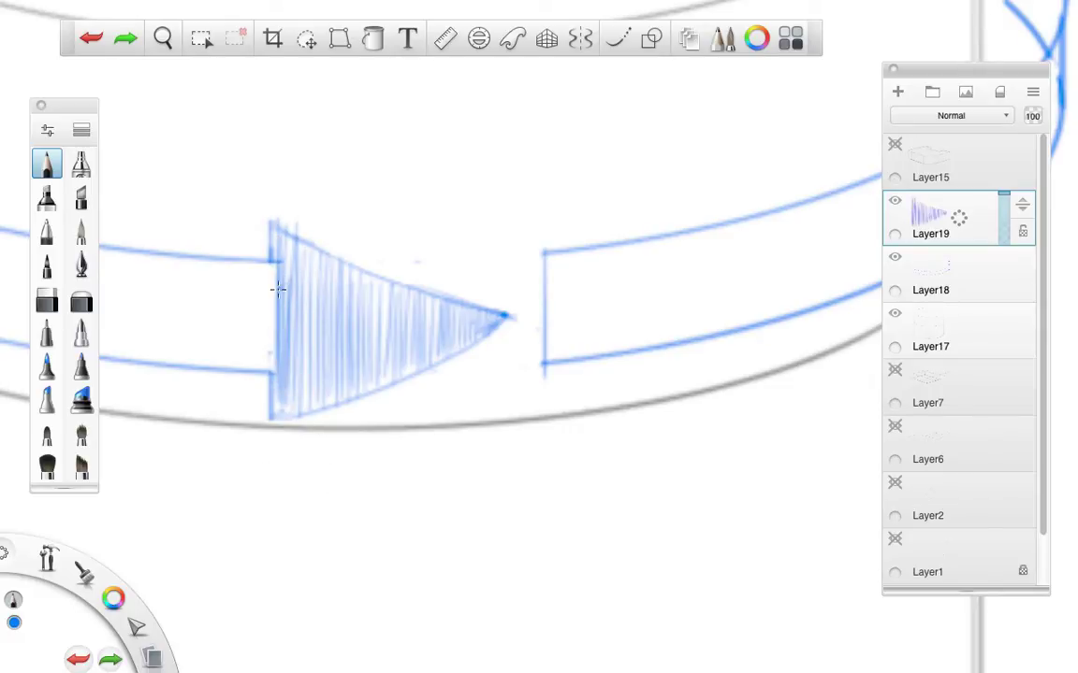
{"action": "mouse_move", "coordinate": [248, 235]}
{"action": "left_mouse_down"}
{"action": "mouse_move", "coordinate": [257, 284]}
{"action": "mouse_move", "coordinate": [238, 299]}
{"action": "mouse_move", "coordinate": [229, 300]}
{"action": "mouse_move", "coordinate": [216, 270]}
{"action": "mouse_move", "coordinate": [168, 268]}
{"action": "left_mouse_up"}
Continue the vertical hatching along the front of the band, spacing the strokes wider away from the arrowhead.
{"action": "key", "text": "space"}
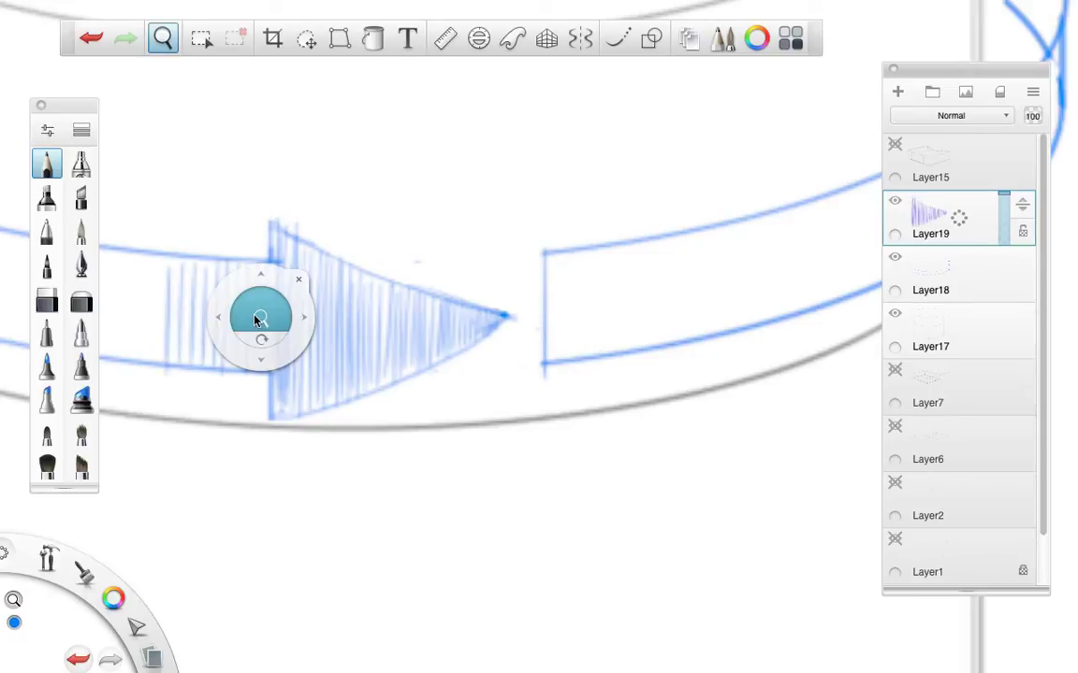
{"action": "left_click_drag", "start_coordinate": [271, 356], "coordinate": [493, 325]}
{"action": "mouse_move", "coordinate": [367, 274]}
{"action": "left_mouse_down"}
{"action": "mouse_move", "coordinate": [372, 248]}
{"action": "mouse_move", "coordinate": [355, 301]}
{"action": "mouse_move", "coordinate": [332, 243]}
{"action": "mouse_move", "coordinate": [283, 239]}
{"action": "mouse_move", "coordinate": [243, 264]}
{"action": "mouse_move", "coordinate": [222, 306]}
{"action": "mouse_move", "coordinate": [184, 322]}
{"action": "mouse_move", "coordinate": [123, 212]}
{"action": "mouse_move", "coordinate": [103, 262]}
{"action": "left_mouse_up"}
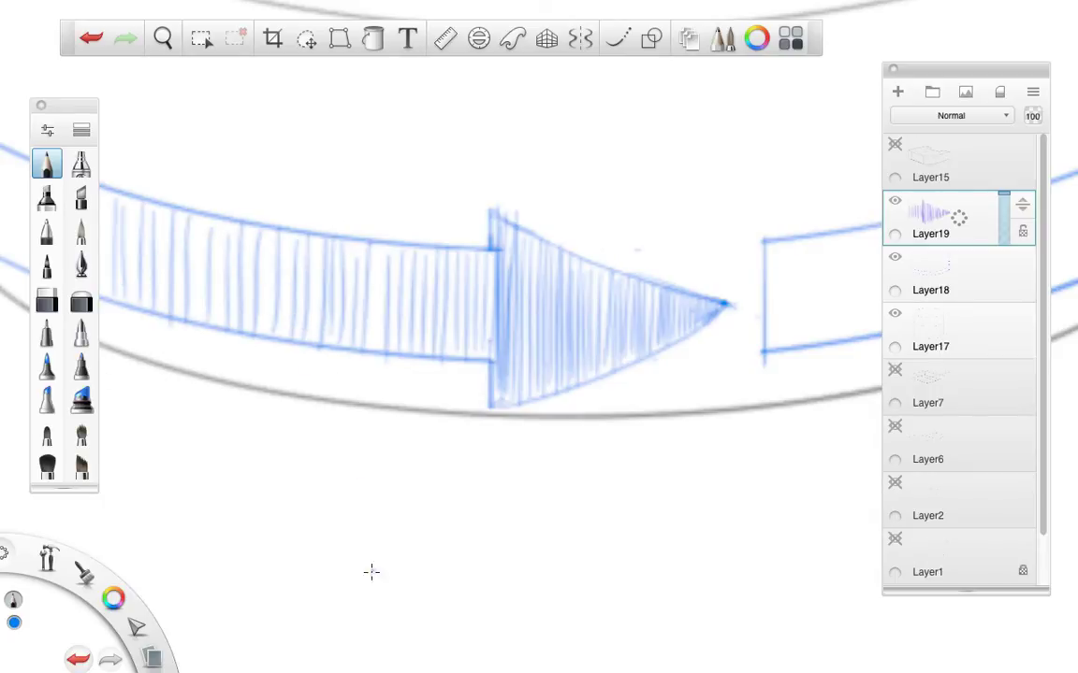
{"action": "left_click_drag", "start_coordinate": [374, 292], "coordinate": [373, 370]}
Erase the overly dark, overshooting hatching at the arrowhead's base and redraw lighter vertical strokes there.
{"action": "left_click", "coordinate": [47, 299]}
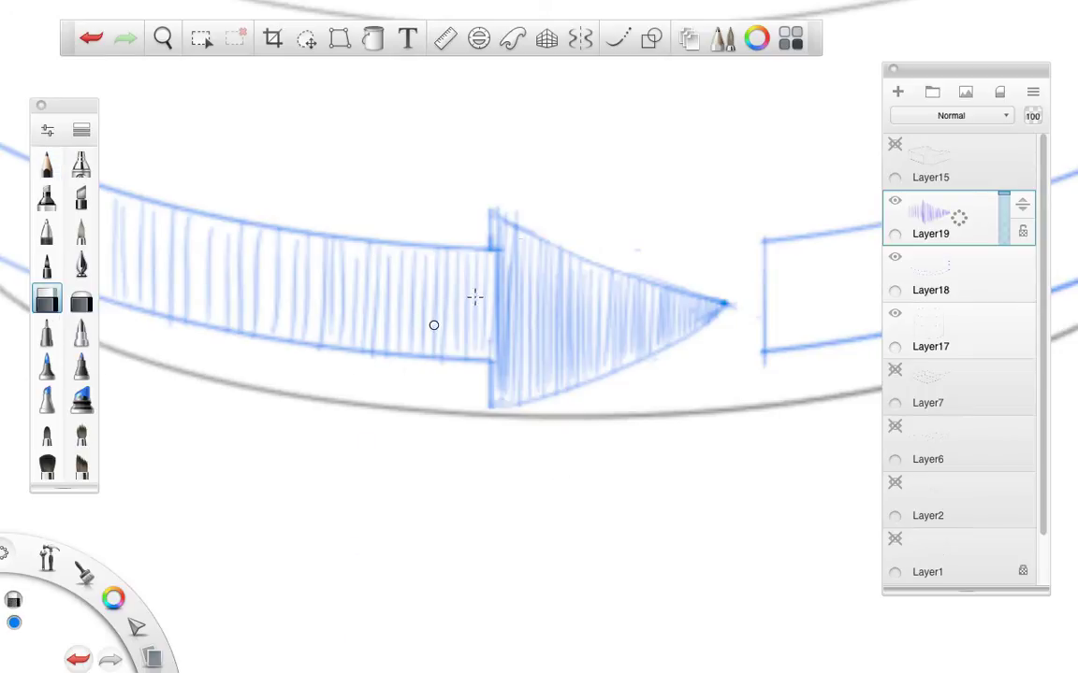
{"action": "left_click_drag", "start_coordinate": [505, 211], "coordinate": [513, 209]}
{"action": "mouse_move", "coordinate": [505, 319]}
{"action": "left_mouse_down"}
{"action": "mouse_move", "coordinate": [514, 193]}
{"action": "mouse_move", "coordinate": [509, 295]}
{"action": "mouse_move", "coordinate": [521, 282]}
{"action": "mouse_move", "coordinate": [503, 259]}
{"action": "mouse_move", "coordinate": [504, 292]}
{"action": "mouse_move", "coordinate": [516, 418]}
{"action": "mouse_move", "coordinate": [498, 229]}
{"action": "left_mouse_up"}
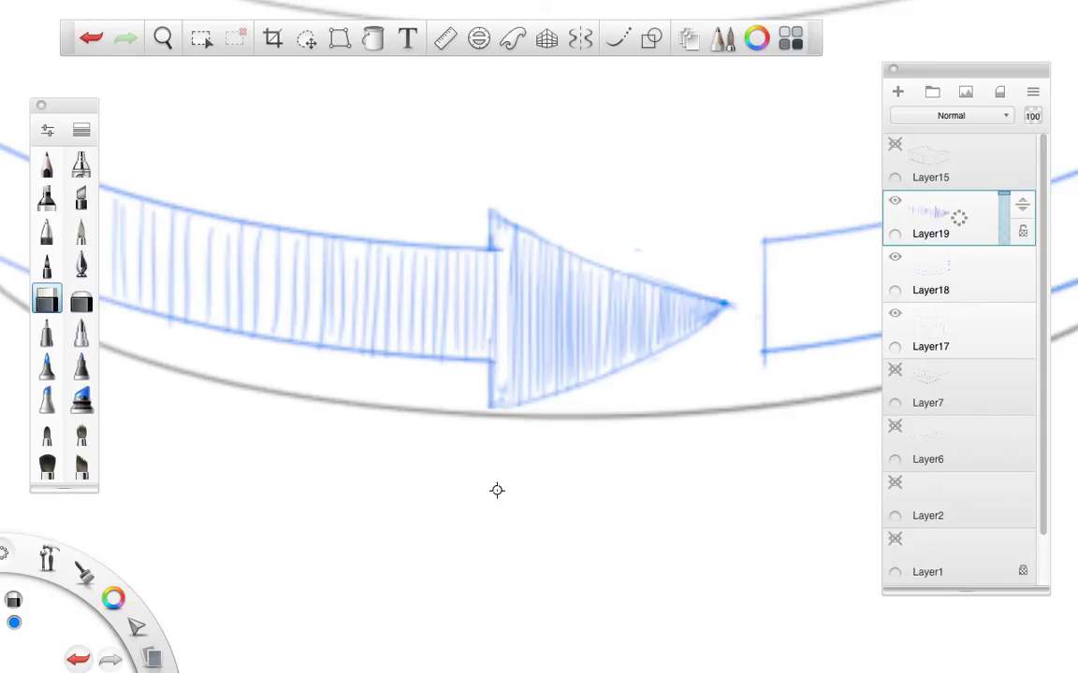
{"action": "left_click", "coordinate": [47, 164]}
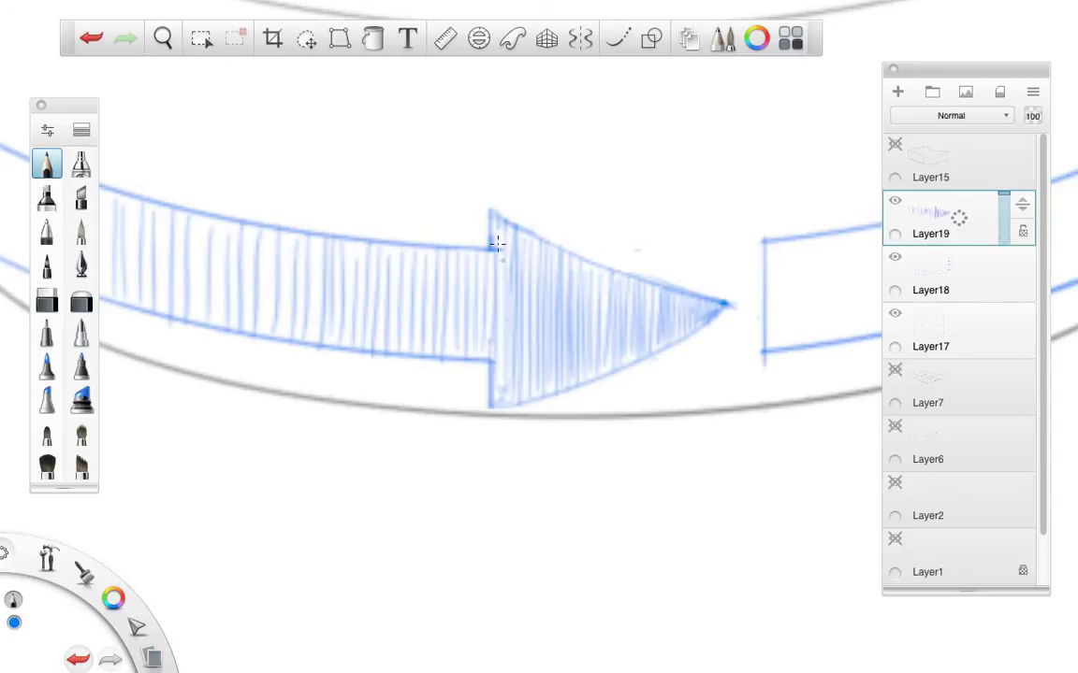
{"action": "left_click_drag", "start_coordinate": [497, 244], "coordinate": [497, 400]}
{"action": "left_click_drag", "start_coordinate": [497, 234], "coordinate": [498, 378]}
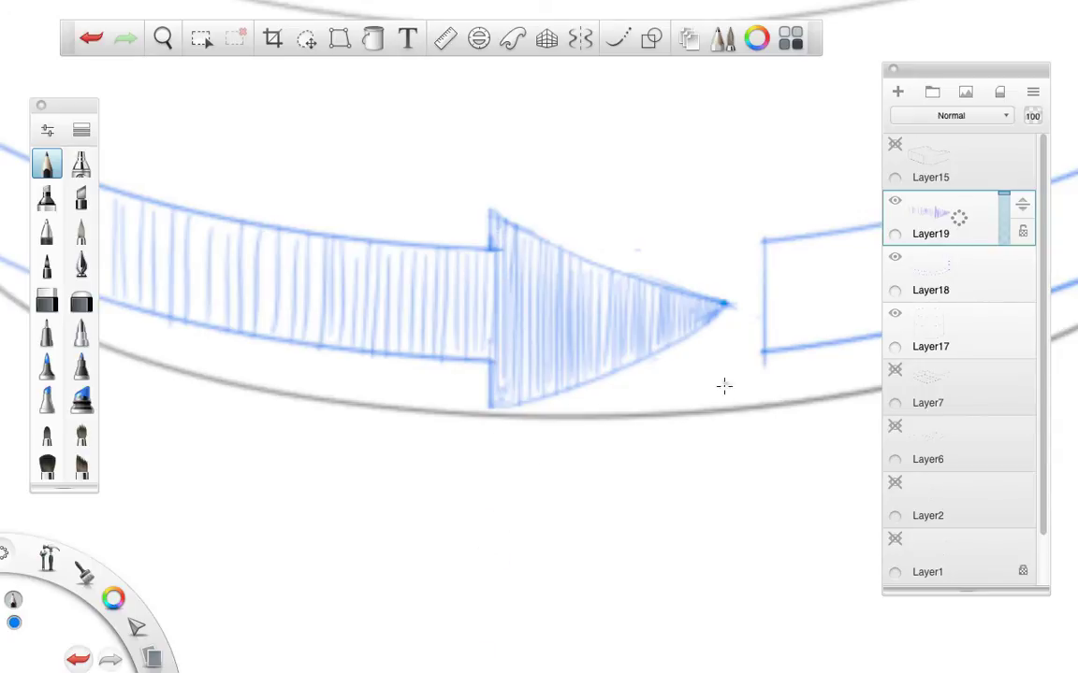
Toggle the hatching layer off and on, then clear all of its strokes.
{"action": "key", "text": "z"}
{"action": "mouse_move", "coordinate": [721, 390]}
{"action": "left_mouse_down"}
{"action": "mouse_move", "coordinate": [599, 437]}
{"action": "mouse_move", "coordinate": [549, 442]}
{"action": "left_mouse_up"}
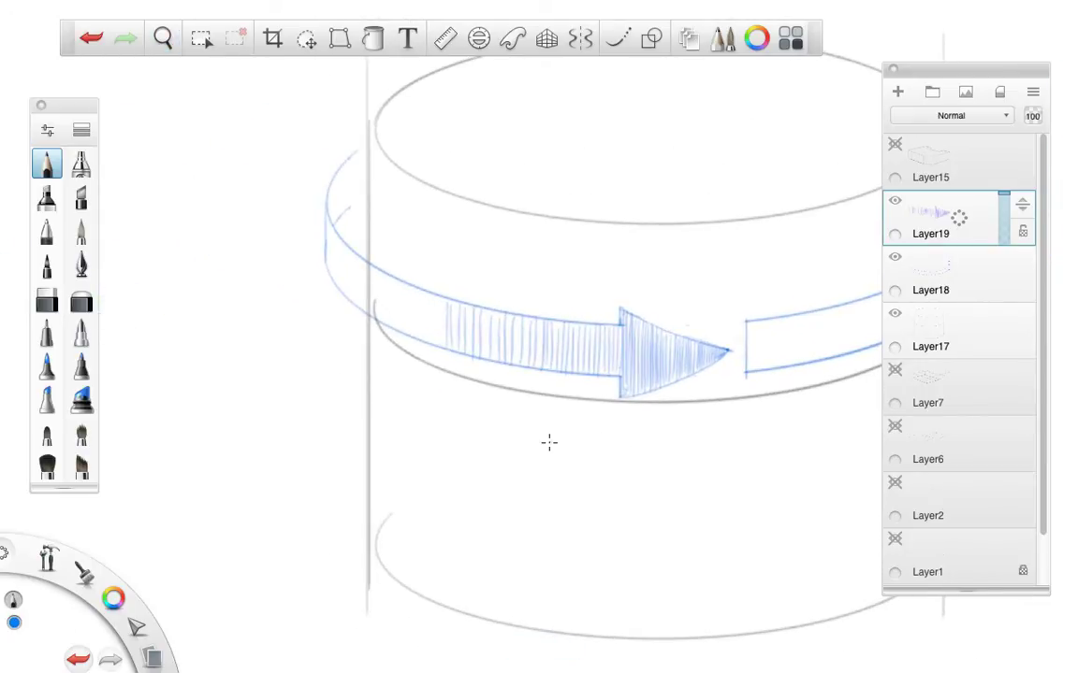
{"action": "key", "text": "space"}
{"action": "left_click_drag", "start_coordinate": [668, 524], "coordinate": [505, 517]}
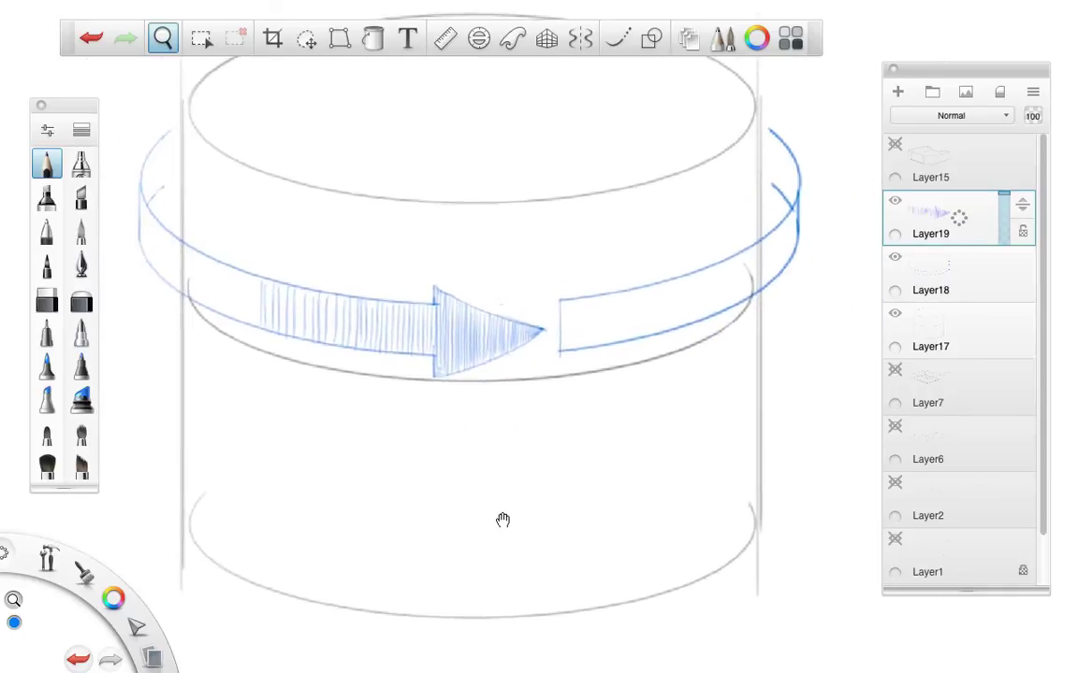
{"action": "left_click", "coordinate": [902, 206]}
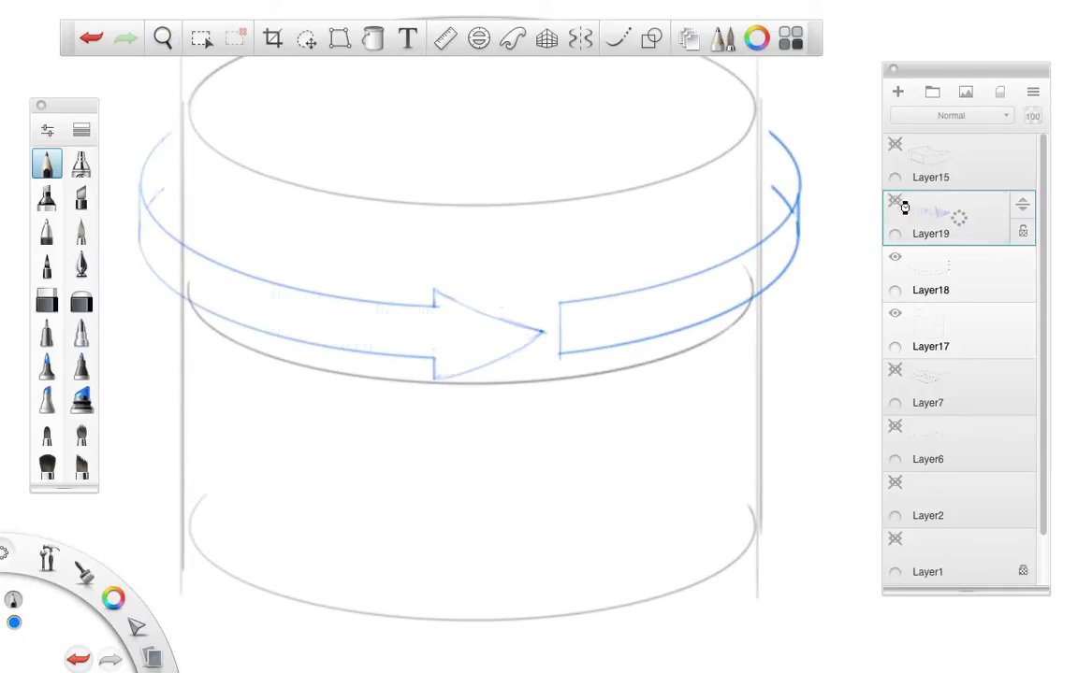
{"action": "left_click", "coordinate": [903, 208]}
{"action": "mouse_move", "coordinate": [1005, 198]}
{"action": "left_mouse_down"}
{"action": "mouse_move", "coordinate": [1005, 234]}
{"action": "mouse_move", "coordinate": [1024, 140]}
{"action": "left_mouse_up"}
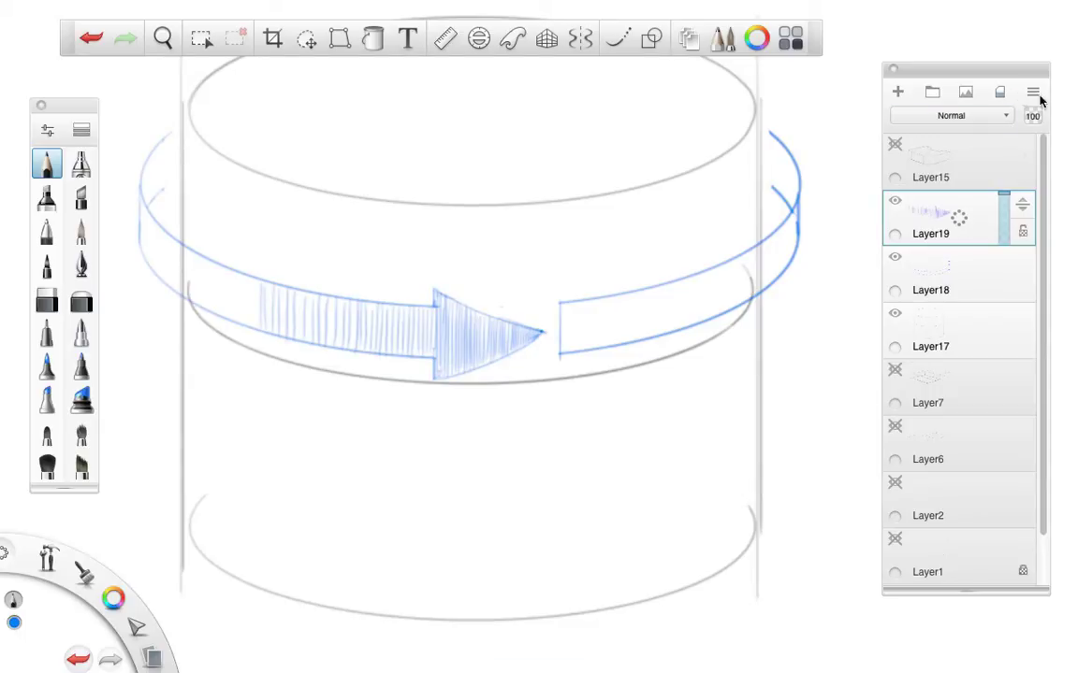
{"action": "left_click", "coordinate": [1001, 96]}
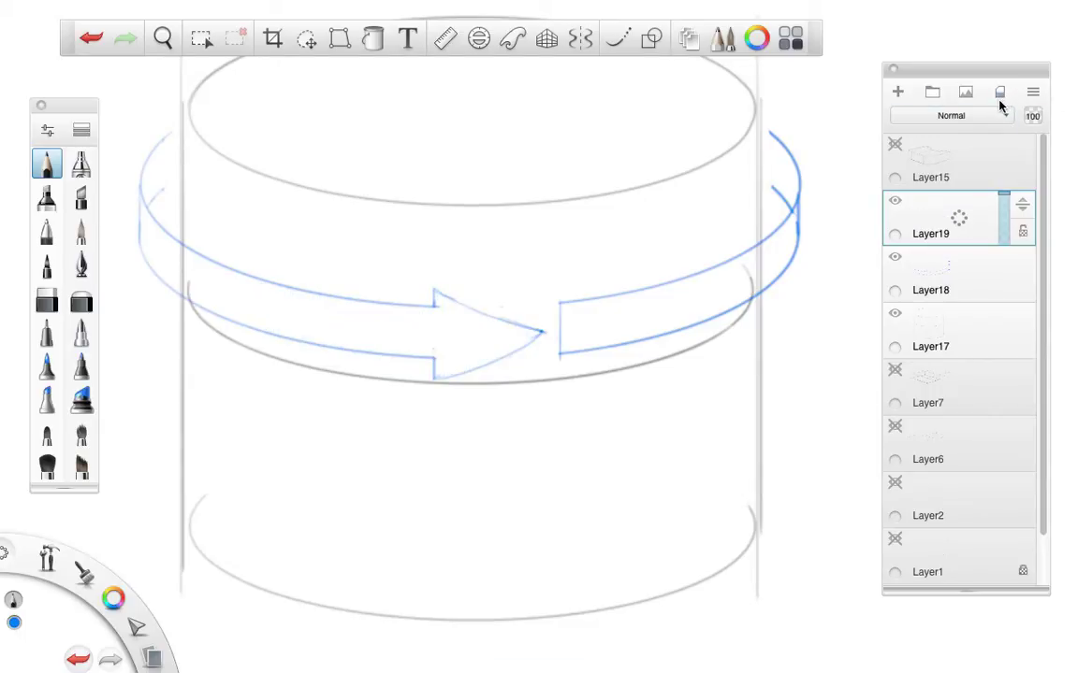
Draw separate vertical hatch lines across the arrowhead from tip to base, widening the gaps toward the base.
{"action": "key", "text": "space"}
{"action": "left_click_drag", "start_coordinate": [542, 337], "coordinate": [616, 250]}
{"action": "mouse_move", "coordinate": [515, 328]}
{"action": "left_mouse_down"}
{"action": "mouse_move", "coordinate": [513, 350]}
{"action": "mouse_move", "coordinate": [491, 367]}
{"action": "left_mouse_up"}
{"action": "left_click_drag", "start_coordinate": [457, 307], "coordinate": [456, 383]}
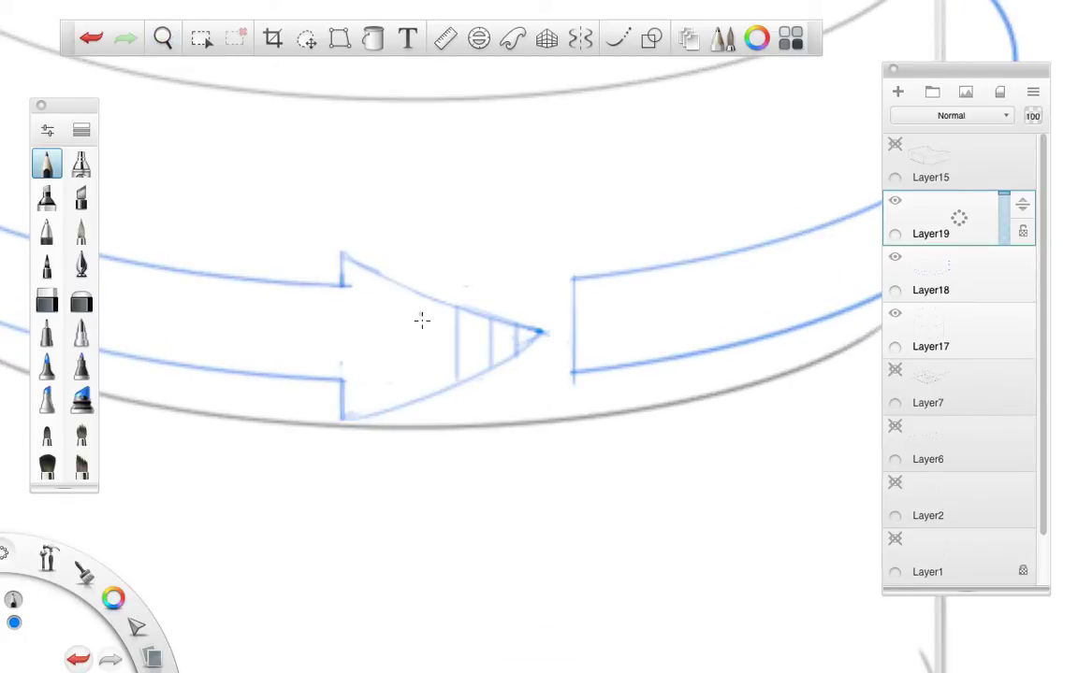
{"action": "left_click_drag", "start_coordinate": [424, 297], "coordinate": [425, 398]}
{"action": "mouse_move", "coordinate": [392, 280]}
{"action": "left_mouse_down"}
{"action": "mouse_move", "coordinate": [387, 371]}
{"action": "mouse_move", "coordinate": [363, 416]}
{"action": "left_mouse_up"}
Draw vertical hatch lines across the band behind the arrowhead, increasing the spacing toward the cylinder's left edge.
{"action": "left_click_drag", "start_coordinate": [329, 288], "coordinate": [328, 383]}
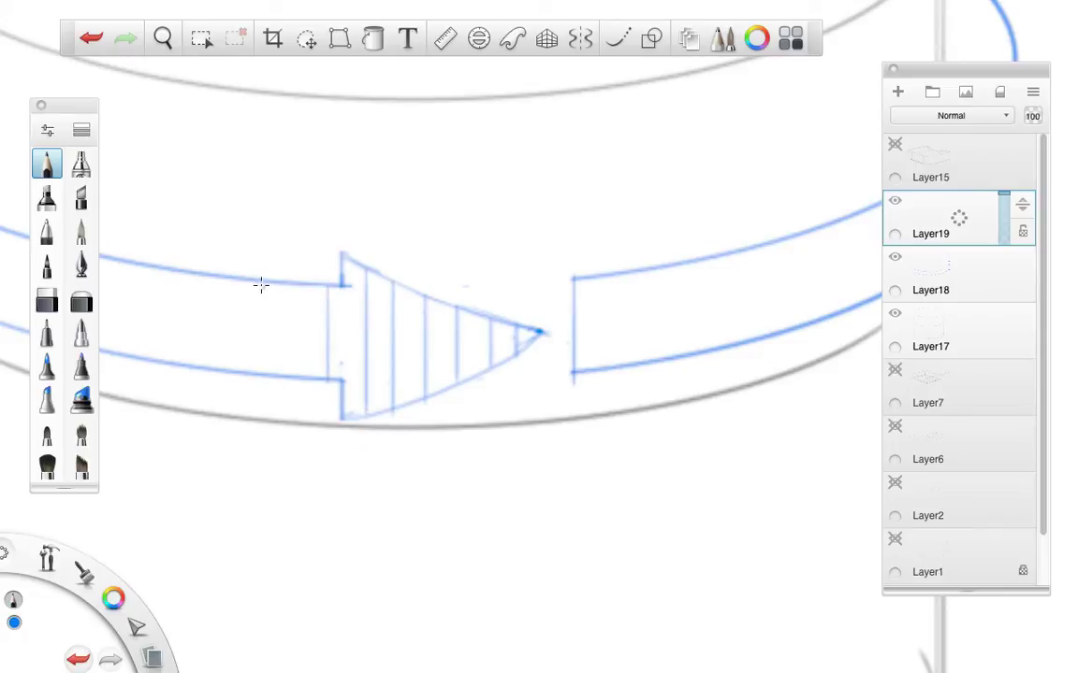
{"action": "left_click_drag", "start_coordinate": [265, 284], "coordinate": [266, 402]}
{"action": "key", "text": "space"}
{"action": "mouse_move", "coordinate": [408, 397]}
{"action": "left_mouse_down"}
{"action": "mouse_move", "coordinate": [483, 435]}
{"action": "mouse_move", "coordinate": [591, 401]}
{"action": "left_mouse_up"}
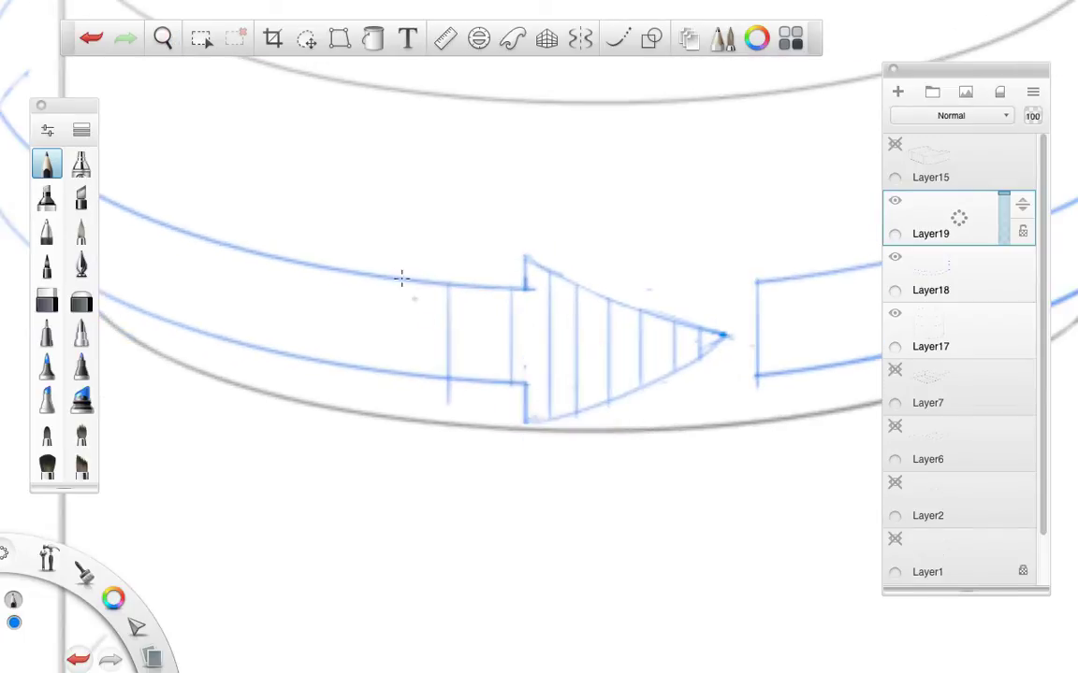
{"action": "left_click_drag", "start_coordinate": [358, 273], "coordinate": [360, 365]}
{"action": "left_click_drag", "start_coordinate": [260, 255], "coordinate": [261, 348]}
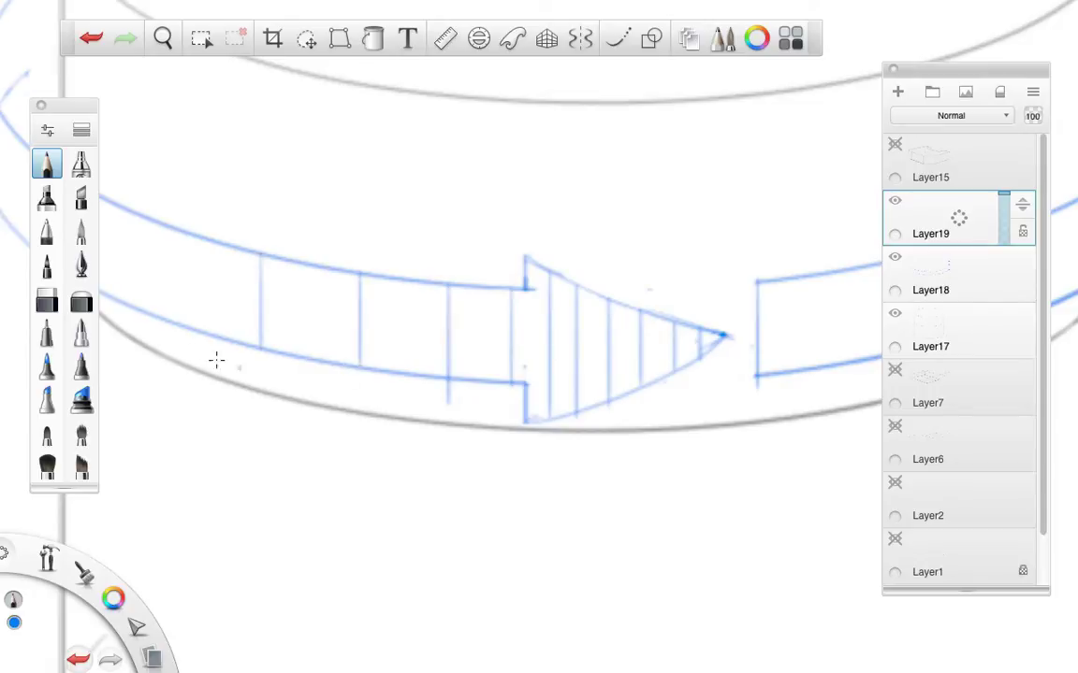
{"action": "left_click_drag", "start_coordinate": [123, 210], "coordinate": [126, 301]}
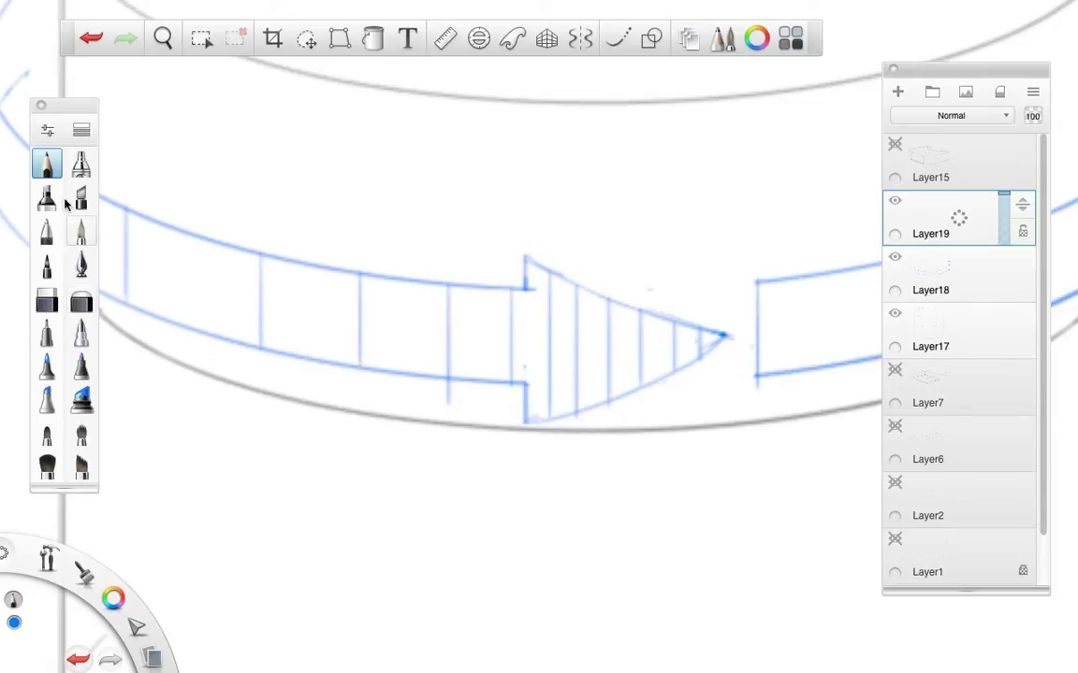
Trim the overhanging ends of the hatch lines and add extra vertical lines near the arrowhead's tip.
{"action": "left_click", "coordinate": [47, 299]}
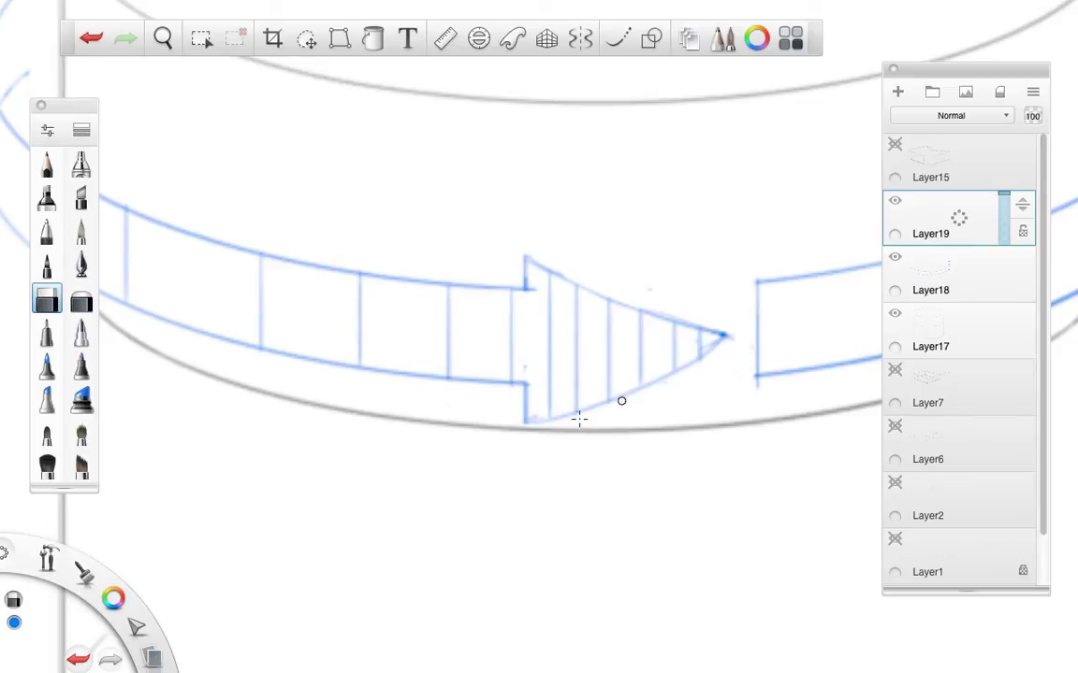
{"action": "key", "text": "space"}
{"action": "left_click", "coordinate": [47, 165]}
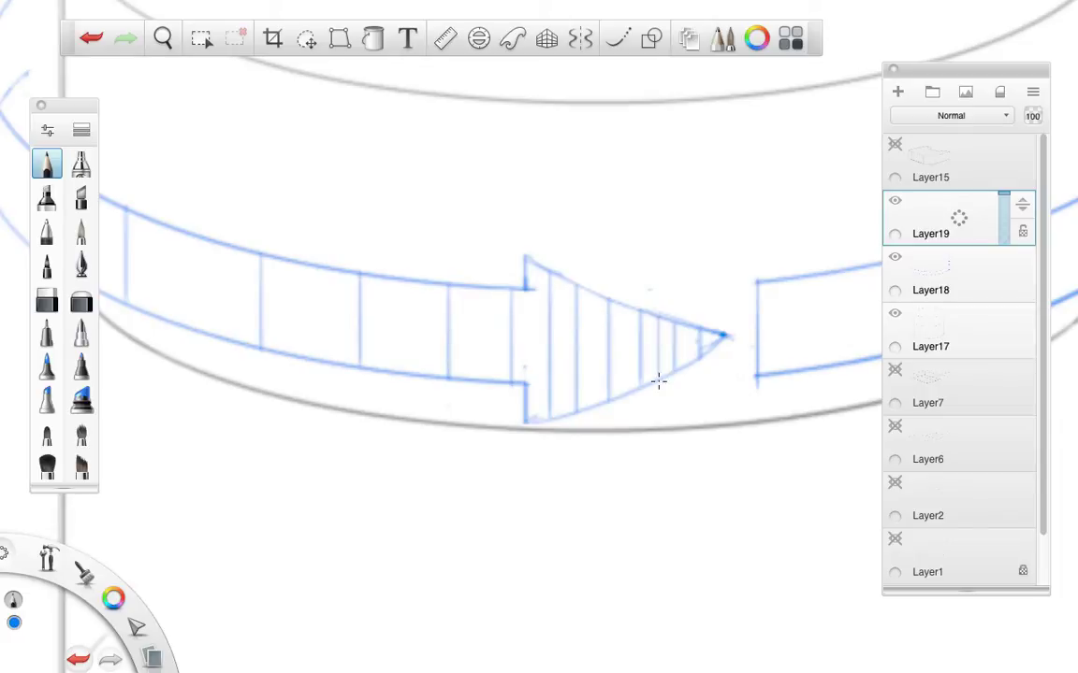
{"action": "mouse_move", "coordinate": [687, 328]}
{"action": "left_mouse_down"}
{"action": "mouse_move", "coordinate": [689, 351]}
{"action": "mouse_move", "coordinate": [698, 346]}
{"action": "left_mouse_up"}
Examine the arrow's graduated hatching against the whole cylinder.
{"action": "key", "text": "space"}
{"action": "left_click_drag", "start_coordinate": [715, 447], "coordinate": [632, 413]}
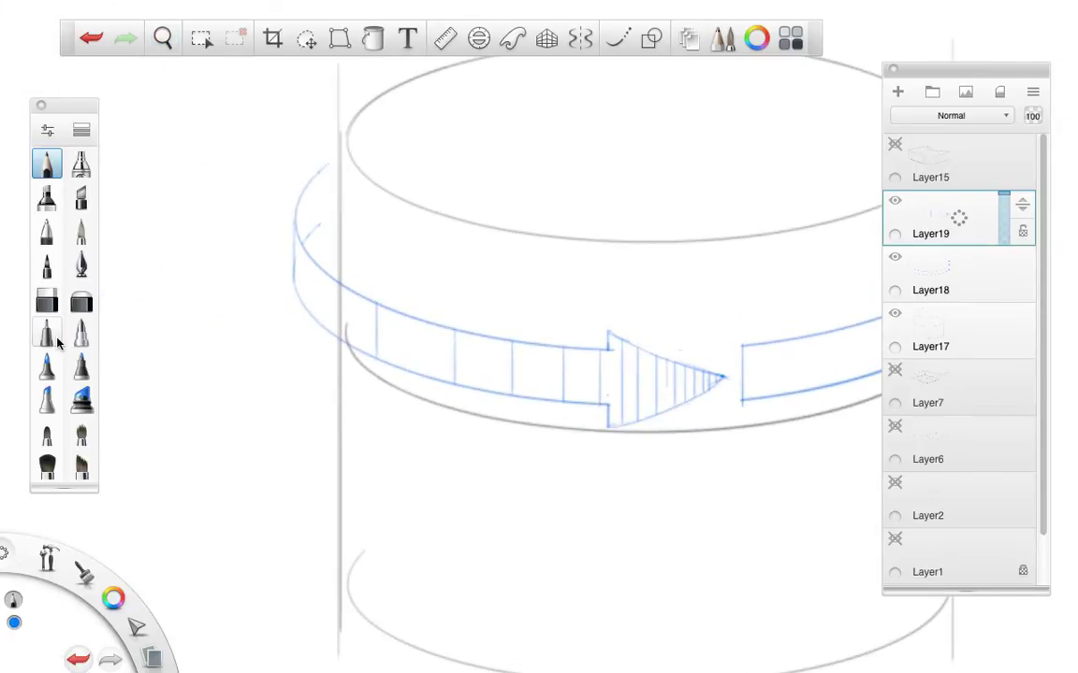
{"action": "key", "text": "space"}
{"action": "key", "text": "space"}
{"action": "mouse_move", "coordinate": [782, 440]}
{"action": "left_mouse_down"}
{"action": "mouse_move", "coordinate": [776, 490]}
{"action": "mouse_move", "coordinate": [553, 497]}
{"action": "mouse_move", "coordinate": [474, 527]}
{"action": "left_mouse_up"}
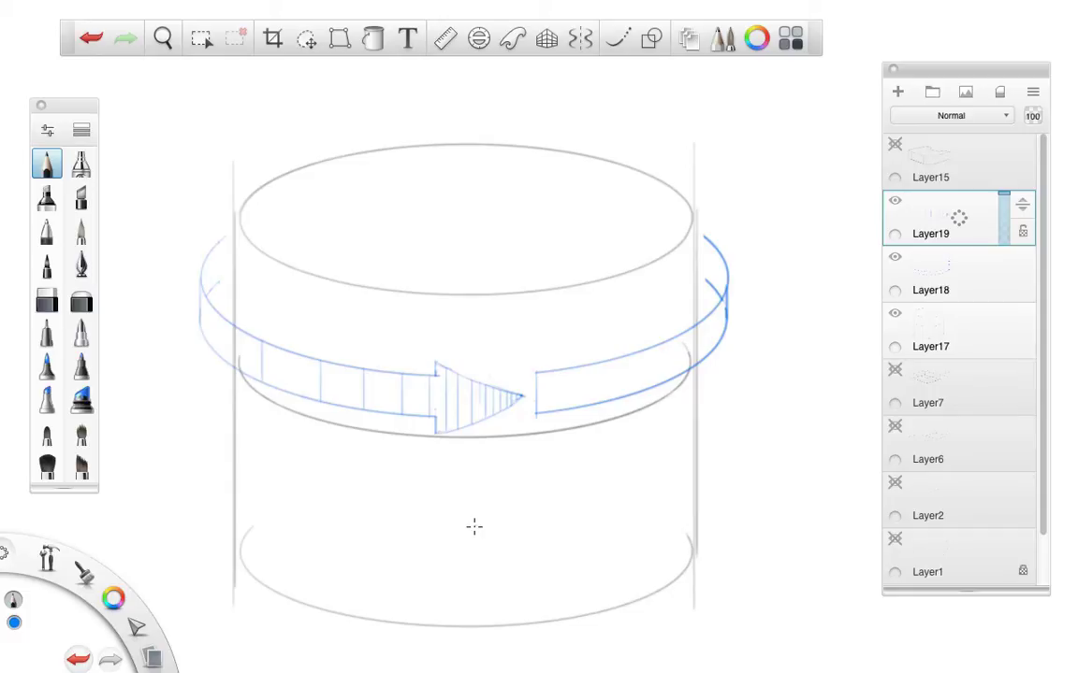
{"action": "key", "text": "space"}
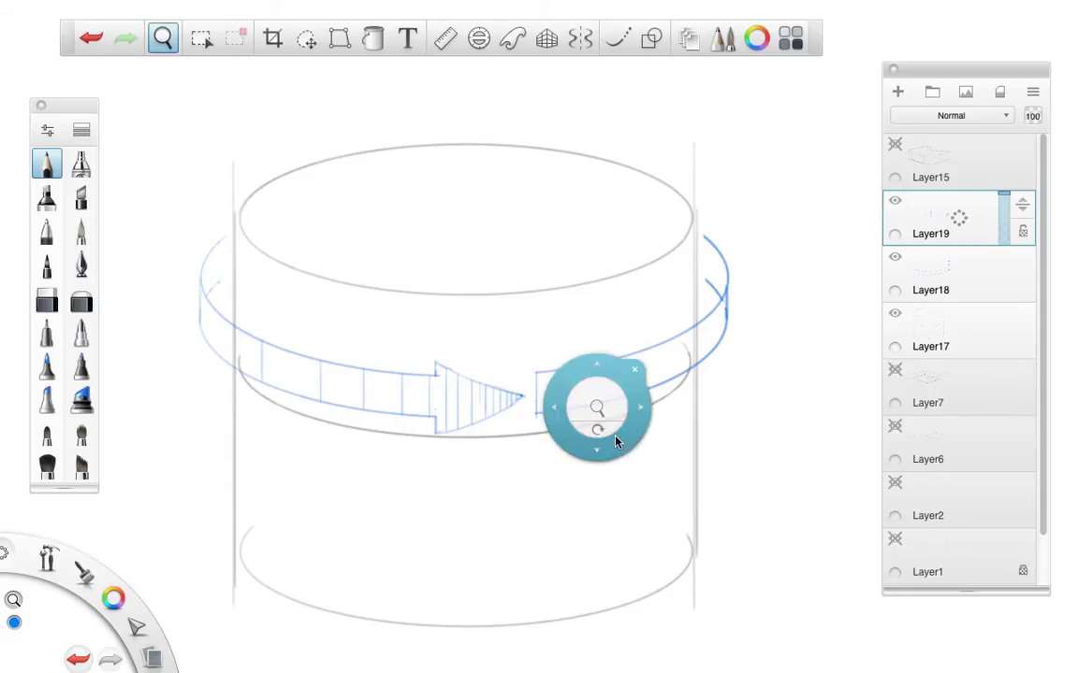
{"action": "left_click_drag", "start_coordinate": [616, 438], "coordinate": [578, 467]}
{"action": "key", "text": "space"}
{"action": "left_click_drag", "start_coordinate": [618, 429], "coordinate": [560, 406]}
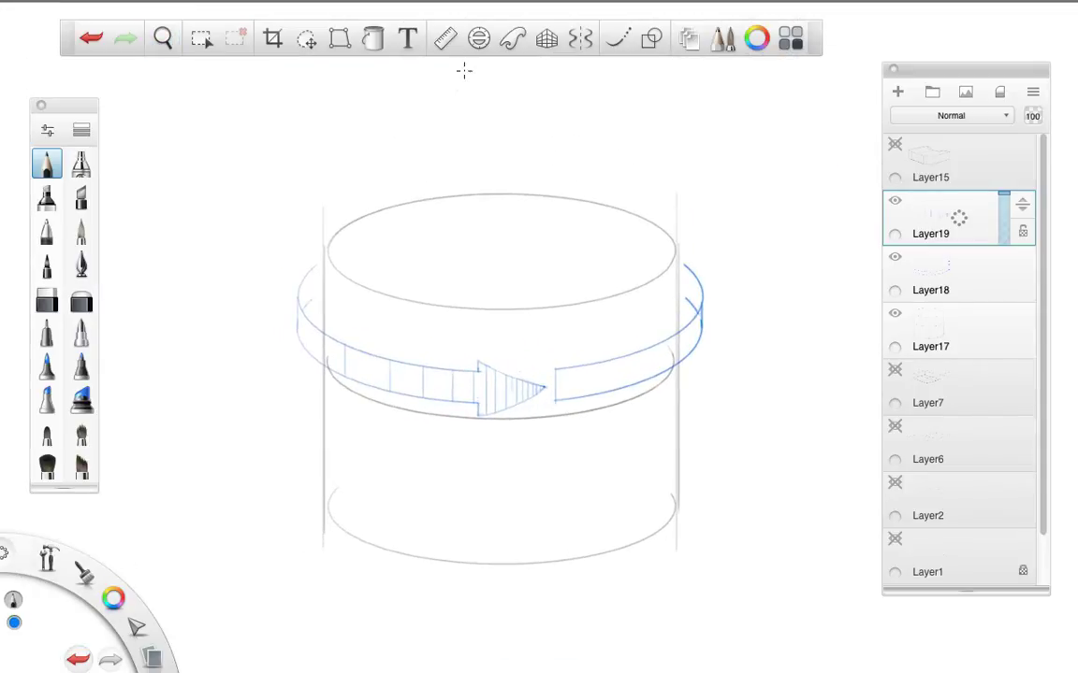
Using the ellipse guide scaled to the cylinder's width, trace a dark ellipse on the empty canvas below the cylinder.
{"action": "left_click", "coordinate": [479, 38]}
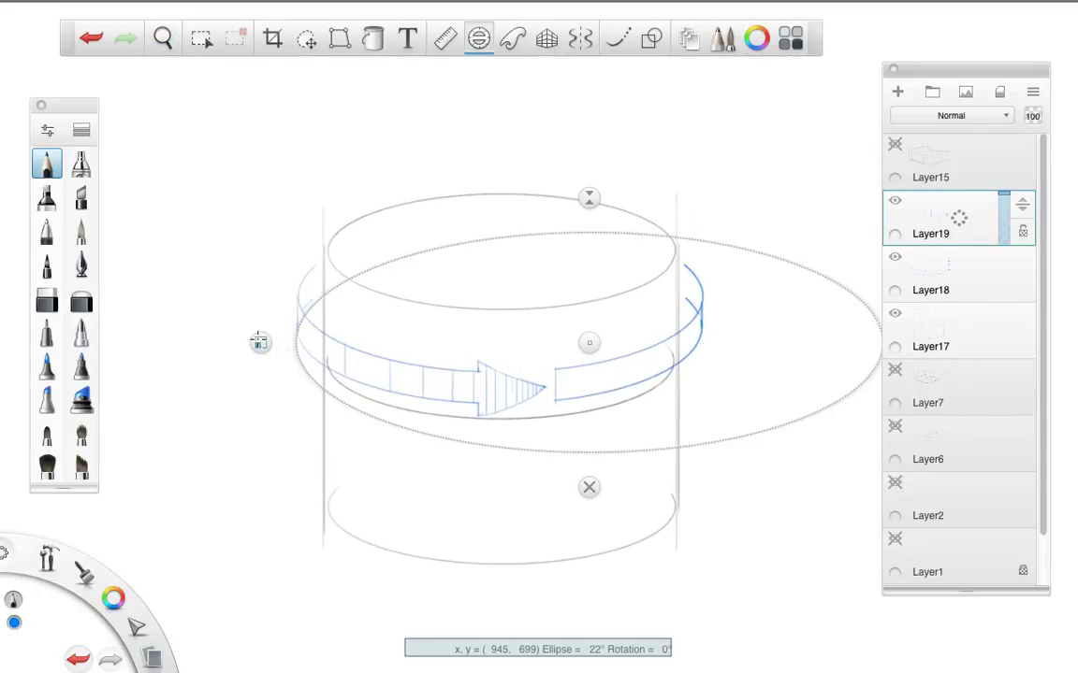
{"action": "left_click_drag", "start_coordinate": [261, 342], "coordinate": [312, 343]}
{"action": "key", "text": "space"}
{"action": "mouse_move", "coordinate": [677, 396]}
{"action": "left_mouse_down"}
{"action": "mouse_move", "coordinate": [677, 361]}
{"action": "mouse_move", "coordinate": [631, 458]}
{"action": "mouse_move", "coordinate": [661, 385]}
{"action": "left_mouse_up"}
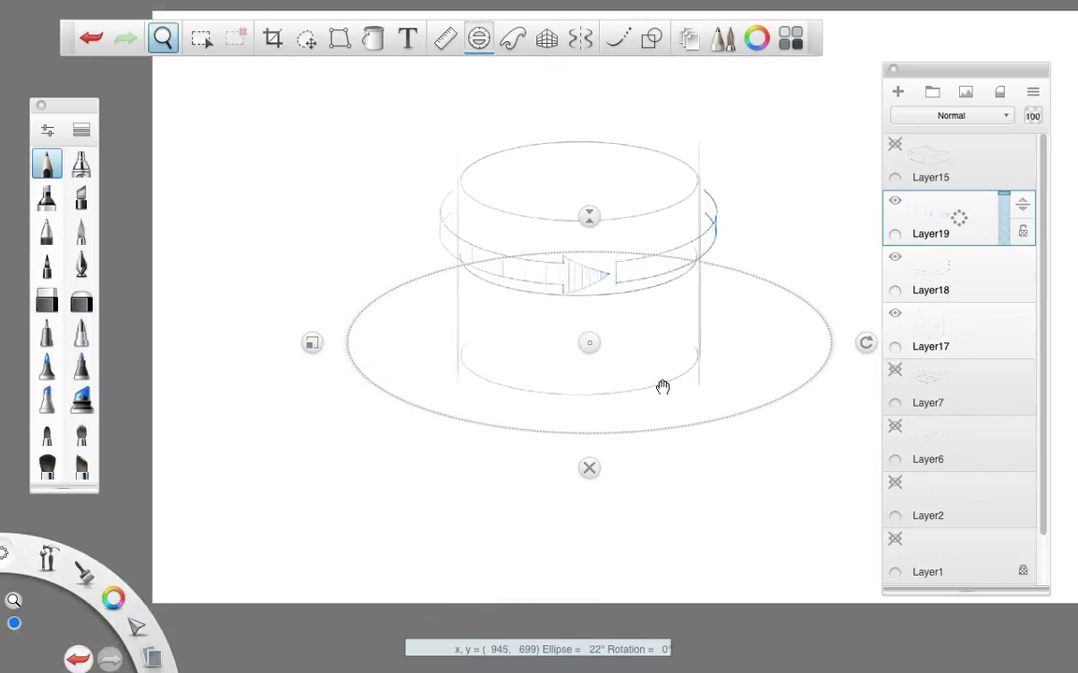
{"action": "left_click_drag", "start_coordinate": [311, 343], "coordinate": [448, 344]}
{"action": "left_click_drag", "start_coordinate": [587, 343], "coordinate": [569, 484]}
{"action": "left_click_drag", "start_coordinate": [113, 605], "coordinate": [149, 568]}
Trace a matching lower ellipse beneath the first and join the two with vertical sides to form a short disc.
{"action": "mouse_move", "coordinate": [536, 434]}
{"action": "left_mouse_down"}
{"action": "mouse_move", "coordinate": [597, 413]}
{"action": "mouse_move", "coordinate": [555, 445]}
{"action": "mouse_move", "coordinate": [569, 514]}
{"action": "left_mouse_up"}
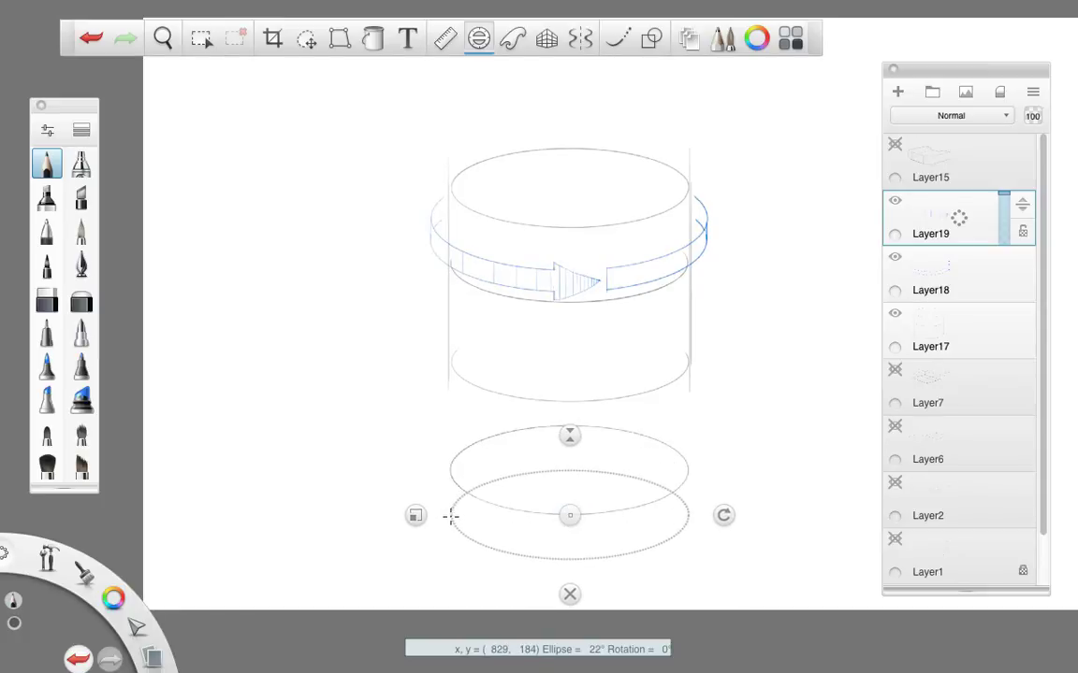
{"action": "mouse_move", "coordinate": [450, 516]}
{"action": "left_mouse_down"}
{"action": "mouse_move", "coordinate": [626, 546]}
{"action": "mouse_move", "coordinate": [681, 508]}
{"action": "mouse_move", "coordinate": [599, 470]}
{"action": "left_mouse_up"}
{"action": "left_click", "coordinate": [570, 594]}
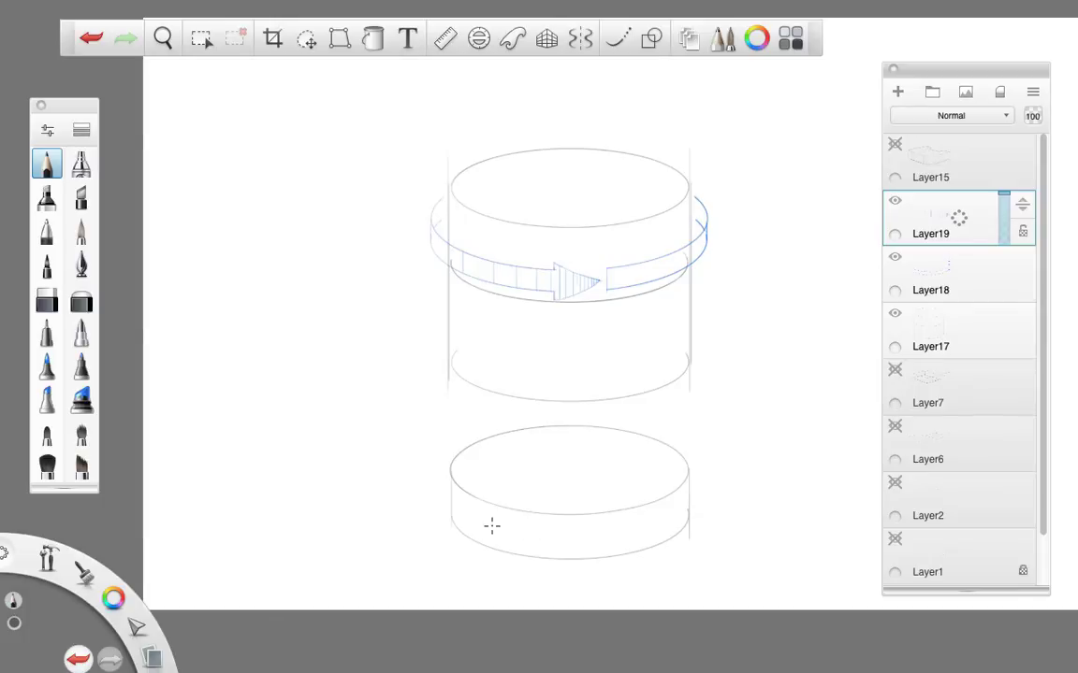
Trace a slightly smaller ellipse inside the disc's top face with the ellipse guide.
{"action": "left_click", "coordinate": [478, 41]}
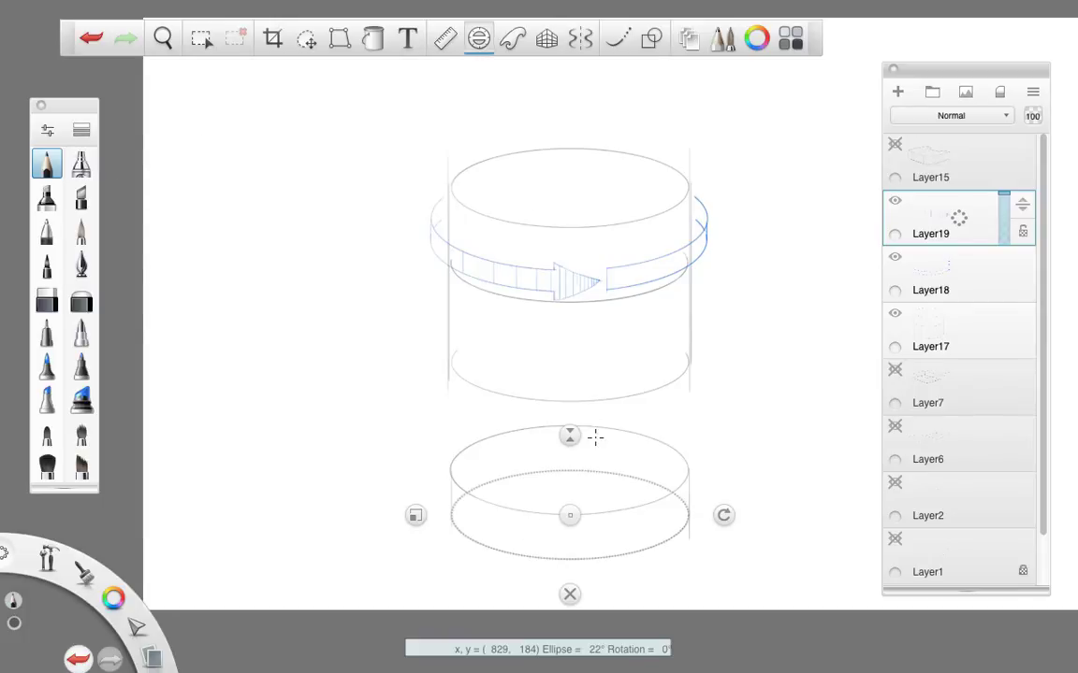
{"action": "left_click_drag", "start_coordinate": [416, 514], "coordinate": [427, 516]}
{"action": "left_click_drag", "start_coordinate": [569, 515], "coordinate": [570, 466]}
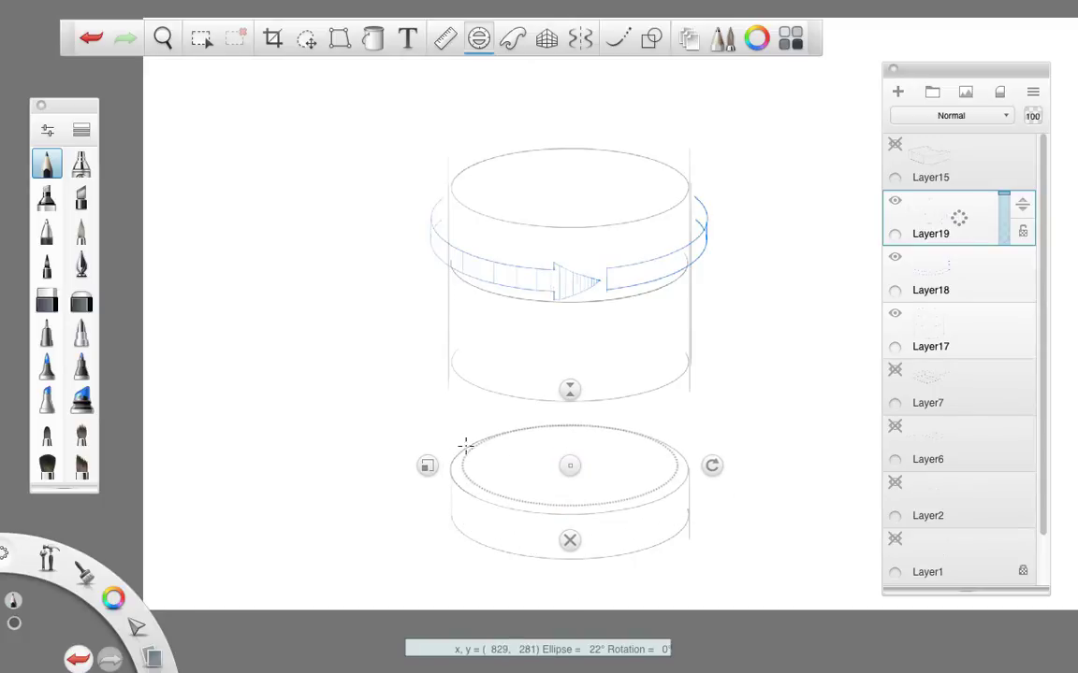
{"action": "left_click_drag", "start_coordinate": [484, 442], "coordinate": [466, 455]}
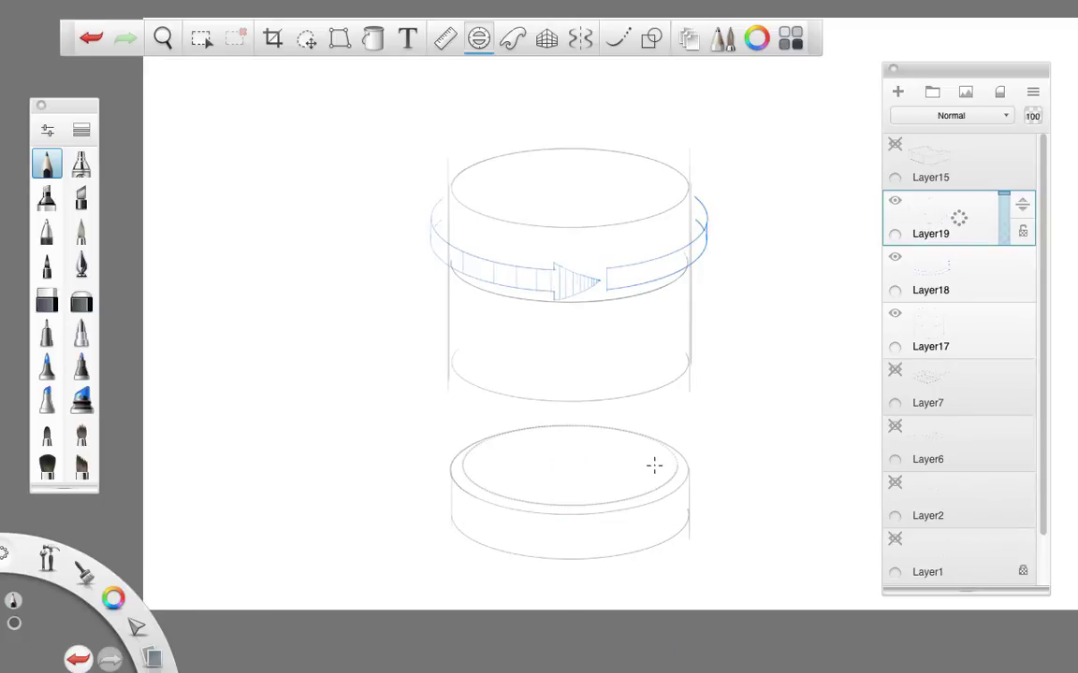
{"action": "left_click", "coordinate": [566, 425]}
Trace the smaller ellipse again slightly higher to form a raised step, and erase the hidden back edges behind it.
{"action": "mouse_move", "coordinate": [569, 463]}
{"action": "left_mouse_down"}
{"action": "mouse_move", "coordinate": [569, 439]}
{"action": "mouse_move", "coordinate": [571, 448]}
{"action": "left_mouse_up"}
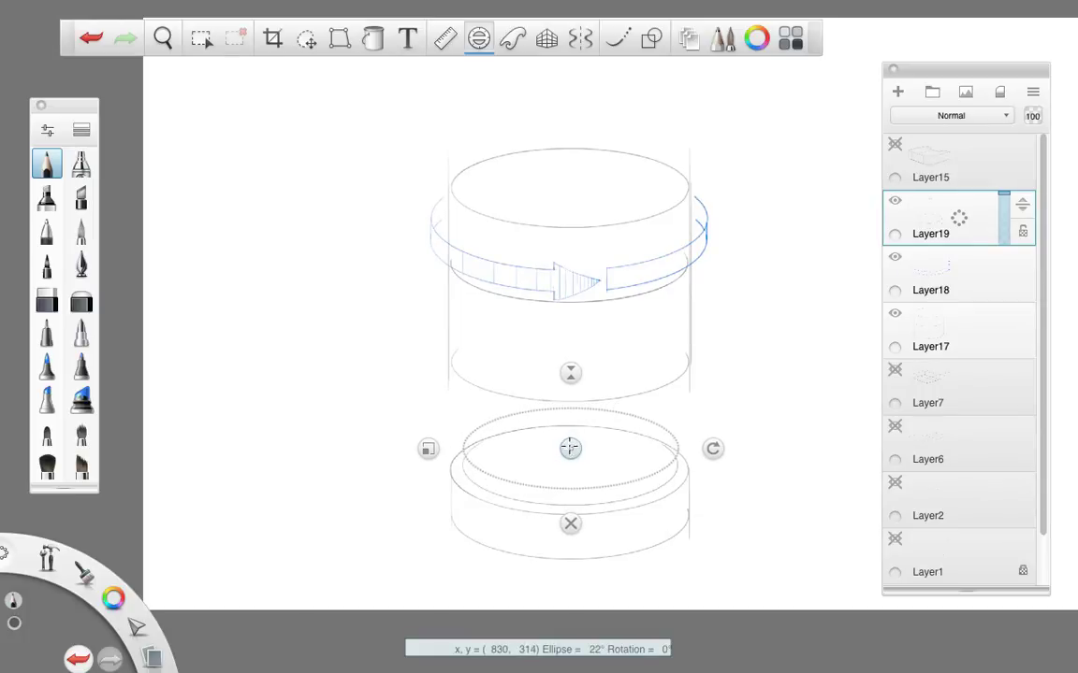
{"action": "mouse_move", "coordinate": [479, 428]}
{"action": "left_mouse_down"}
{"action": "mouse_move", "coordinate": [464, 447]}
{"action": "mouse_move", "coordinate": [664, 457]}
{"action": "mouse_move", "coordinate": [502, 426]}
{"action": "mouse_move", "coordinate": [471, 433]}
{"action": "left_mouse_up"}
{"action": "left_click", "coordinate": [570, 521]}
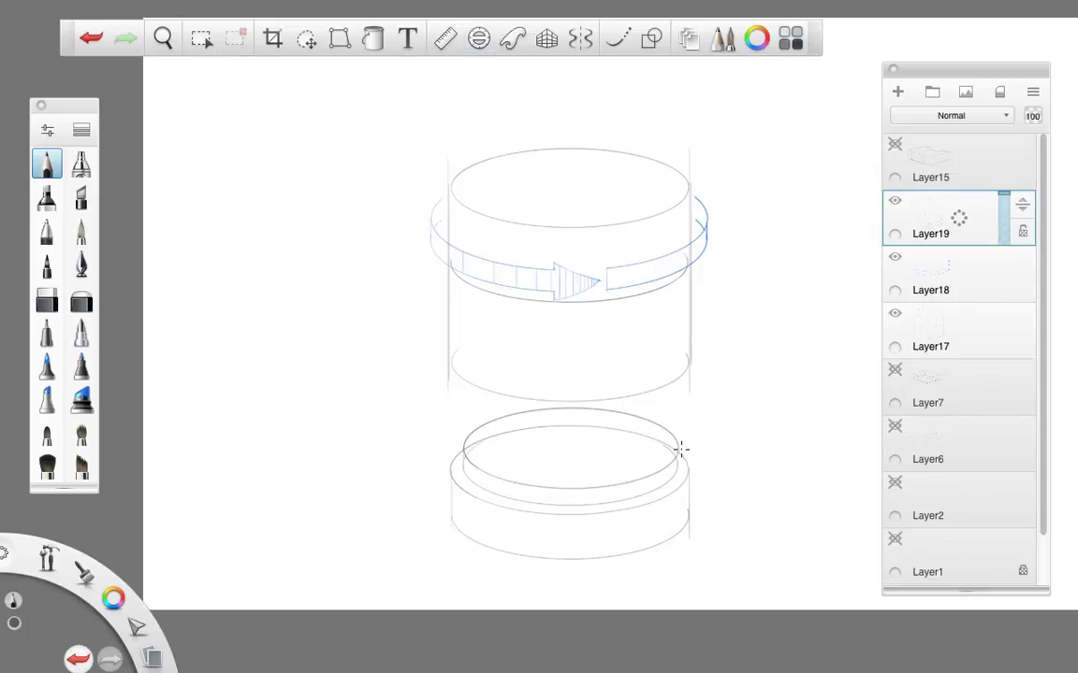
{"action": "left_click", "coordinate": [47, 299]}
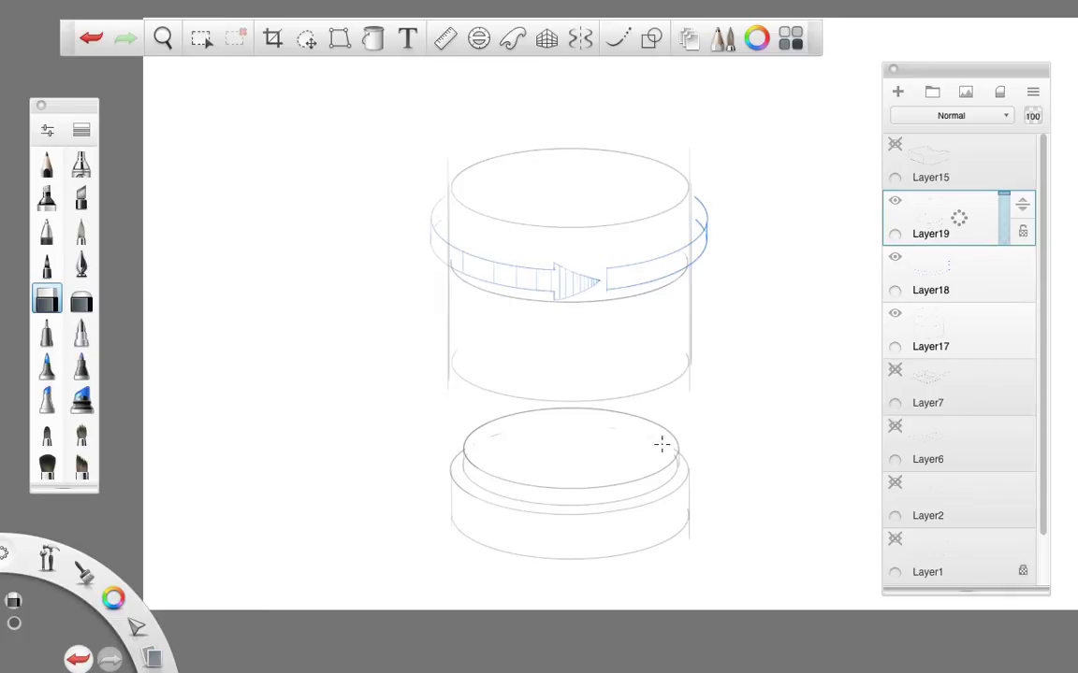
On Layer18, sketch in blue the two vertical shaft lines and arrowhead base edges of an upward arrow on the disc.
{"action": "left_click", "coordinate": [905, 286]}
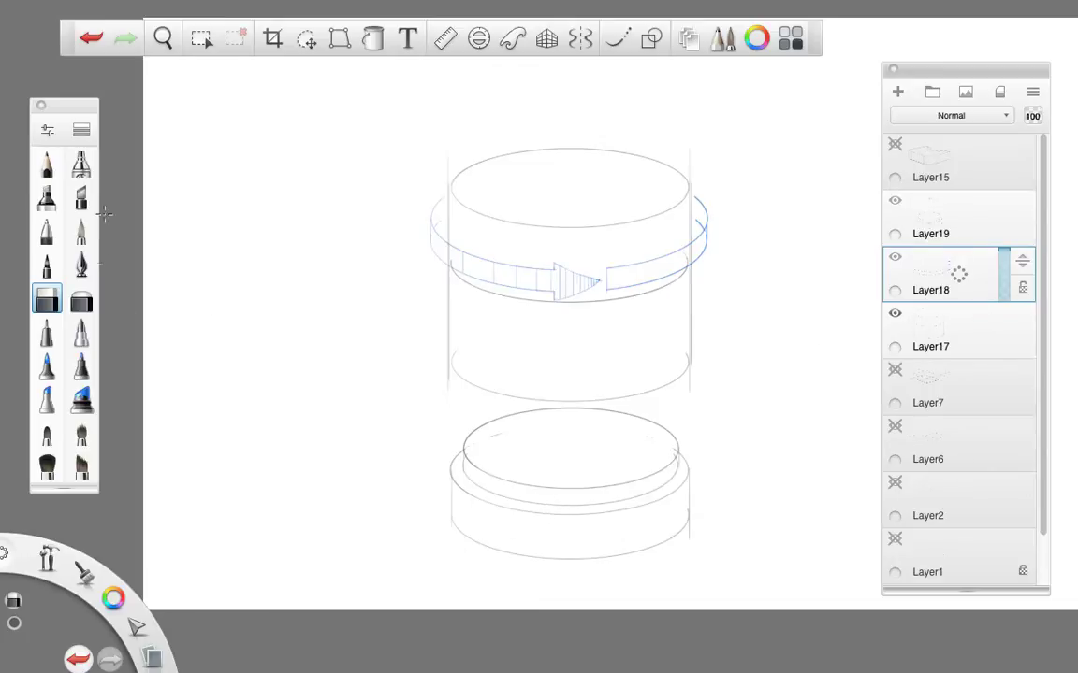
{"action": "left_click", "coordinate": [47, 164]}
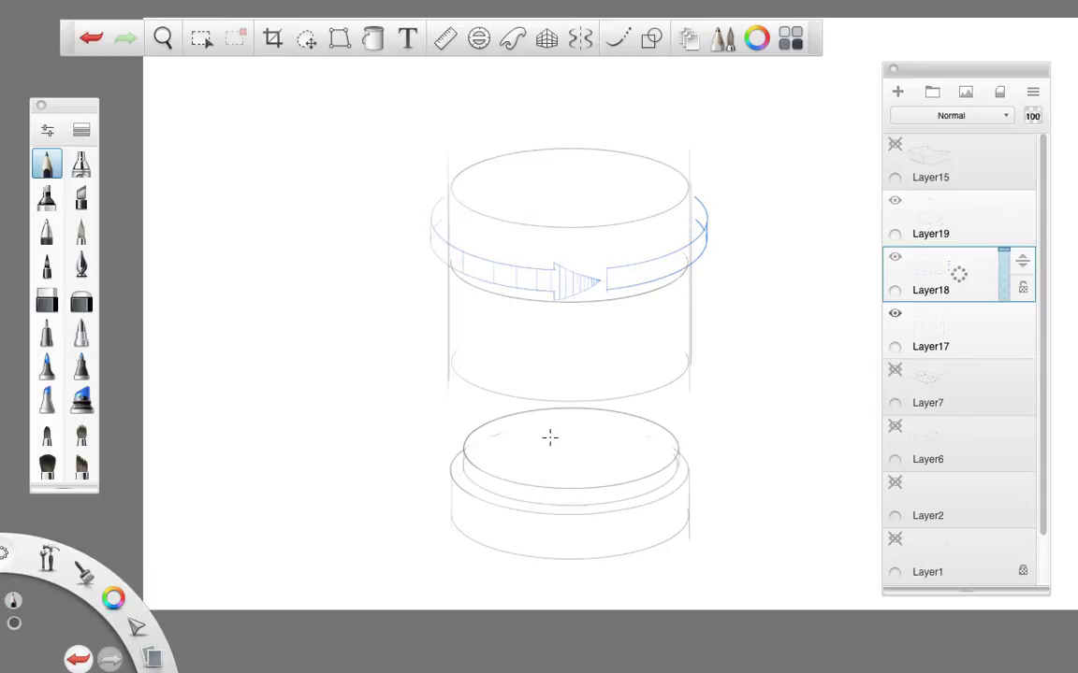
{"action": "key", "text": "ctrl+z"}
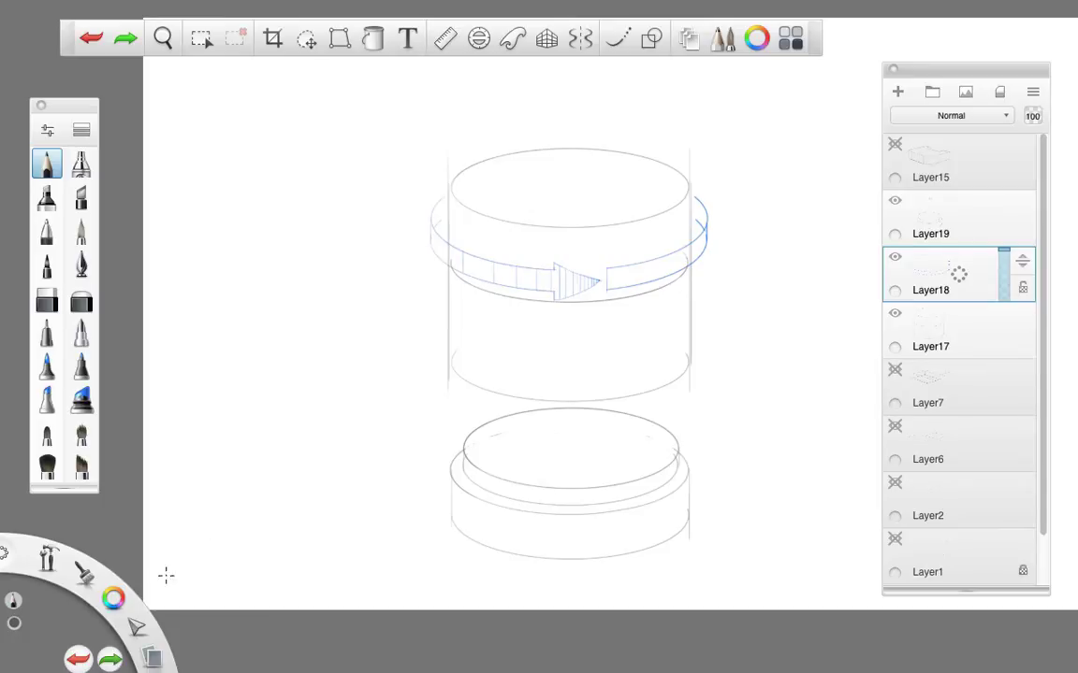
{"action": "left_click_drag", "start_coordinate": [113, 599], "coordinate": [86, 626]}
{"action": "left_click_drag", "start_coordinate": [568, 448], "coordinate": [571, 461]}
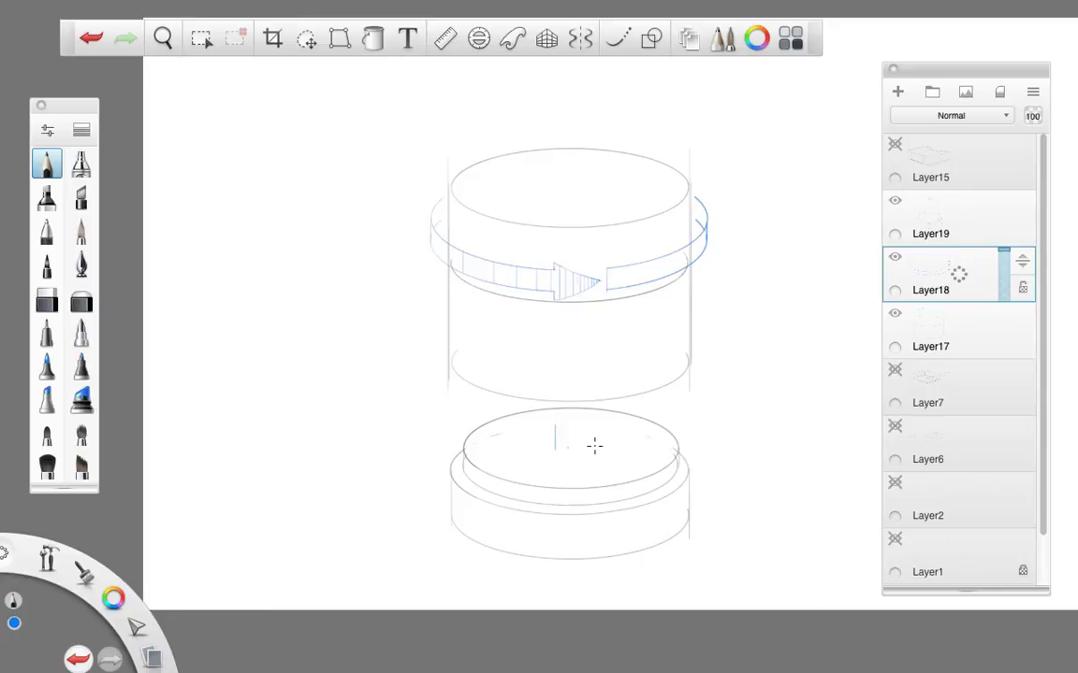
{"action": "key", "text": "ctrl+z"}
{"action": "left_click_drag", "start_coordinate": [553, 448], "coordinate": [553, 432]}
{"action": "key", "text": "ctrl+z"}
{"action": "mouse_move", "coordinate": [582, 424]}
{"action": "left_mouse_down"}
{"action": "mouse_move", "coordinate": [731, 389]}
{"action": "mouse_move", "coordinate": [524, 433]}
{"action": "left_mouse_up"}
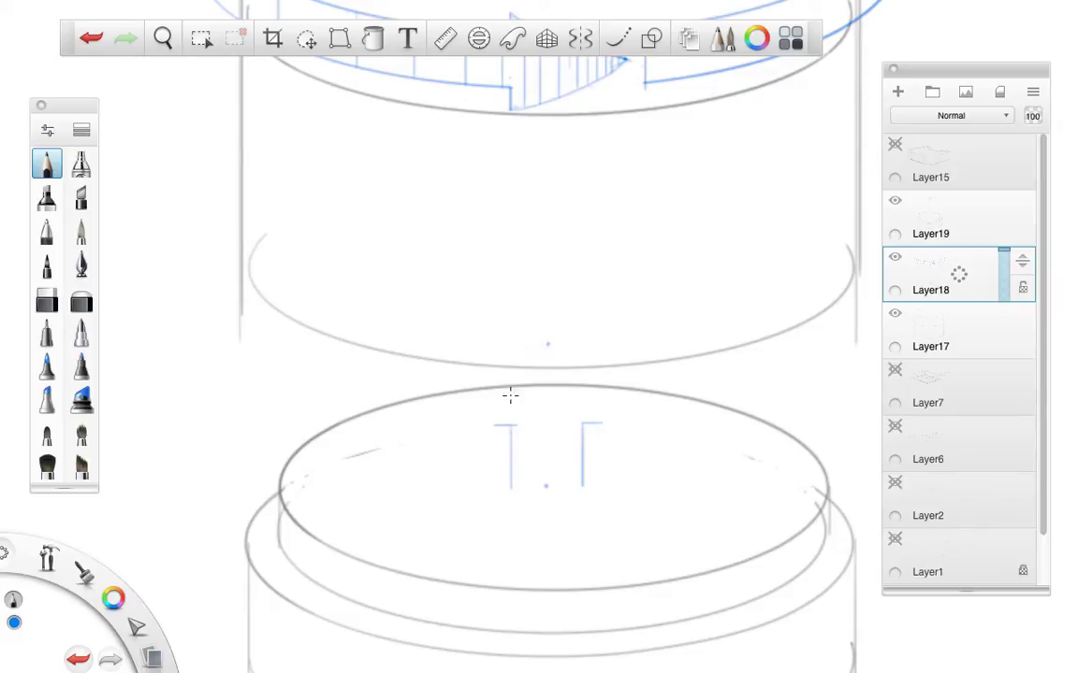
Draw the two slanted sides of the upward arrow's head so they meet at the marked tip.
{"action": "left_click_drag", "start_coordinate": [486, 434], "coordinate": [550, 338]}
{"action": "key", "text": "space"}
{"action": "left_click_drag", "start_coordinate": [614, 469], "coordinate": [757, 229]}
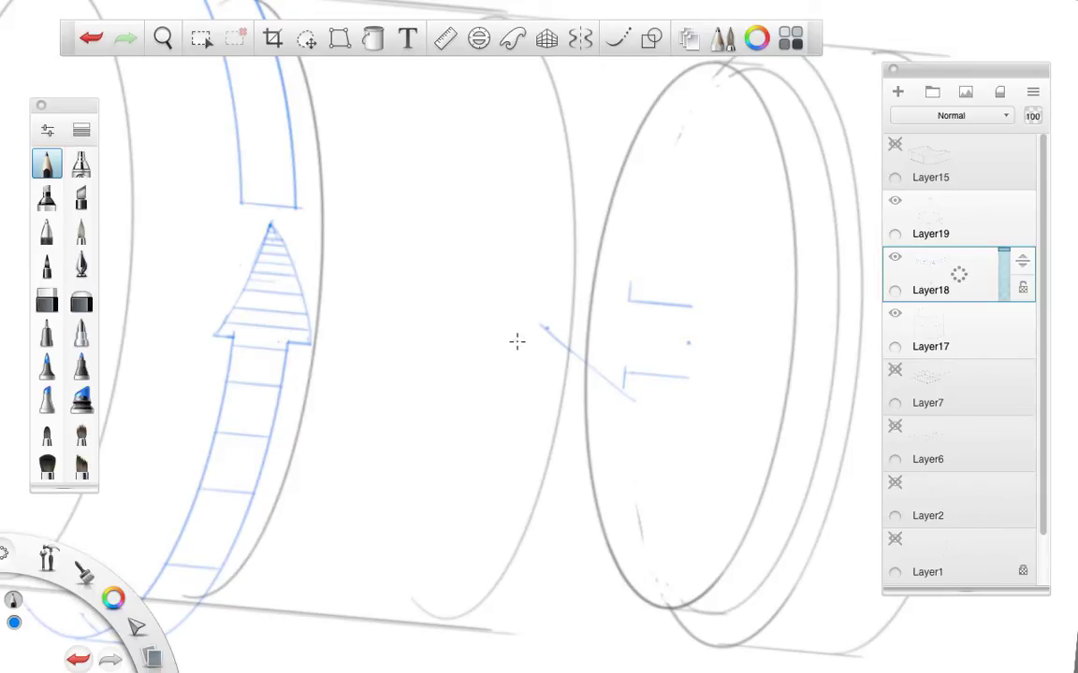
{"action": "left_click_drag", "start_coordinate": [518, 341], "coordinate": [670, 259]}
{"action": "left_click_drag", "start_coordinate": [558, 336], "coordinate": [538, 330]}
{"action": "key", "text": "space"}
{"action": "left_click_drag", "start_coordinate": [741, 323], "coordinate": [559, 563]}
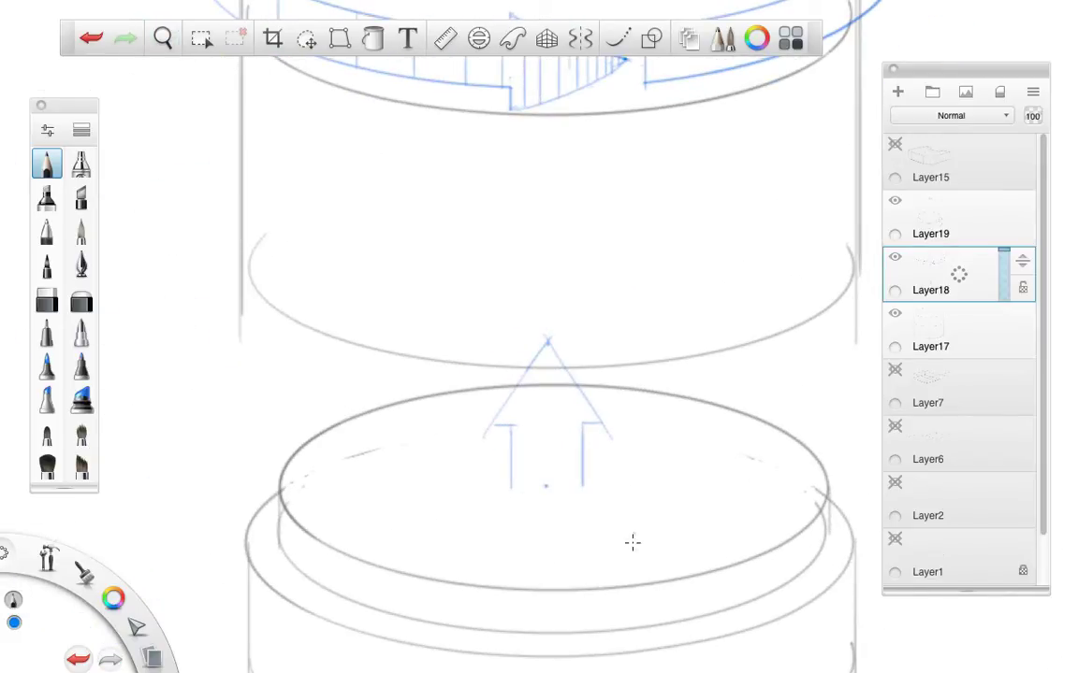
Hatch the upward arrow from tip into shaft with crosswise lines, spacing them wider away from the tip.
{"action": "key", "text": "space"}
{"action": "left_click_drag", "start_coordinate": [654, 598], "coordinate": [800, 235]}
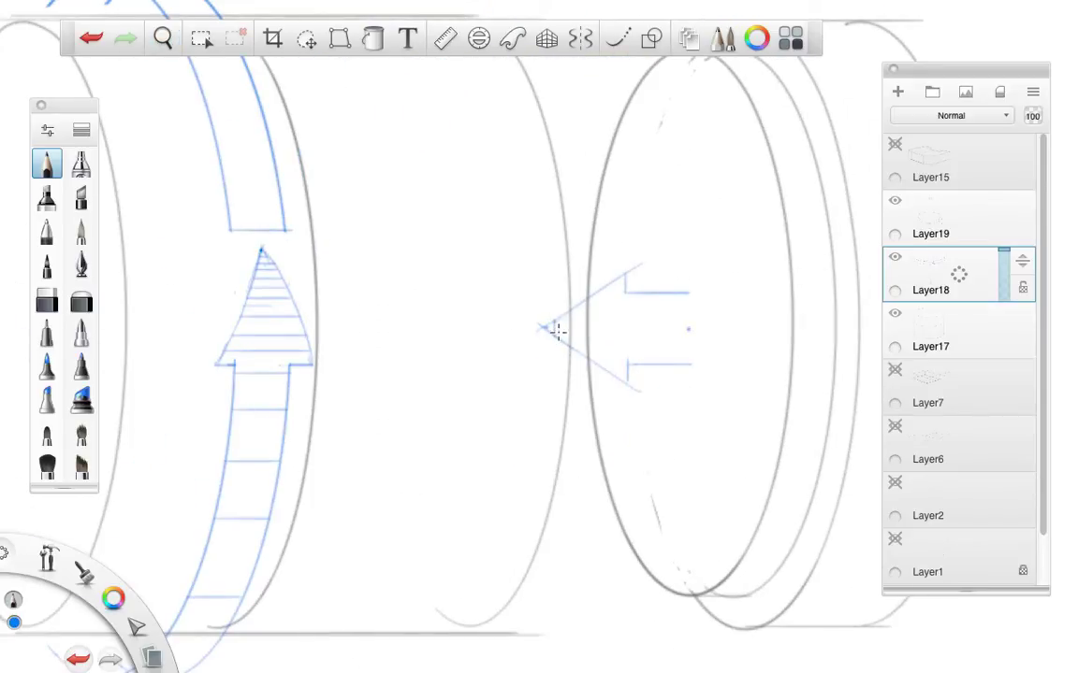
{"action": "mouse_move", "coordinate": [584, 355]}
{"action": "left_mouse_down"}
{"action": "mouse_move", "coordinate": [615, 356]}
{"action": "mouse_move", "coordinate": [632, 310]}
{"action": "mouse_move", "coordinate": [654, 303]}
{"action": "left_mouse_up"}
{"action": "key", "text": "space"}
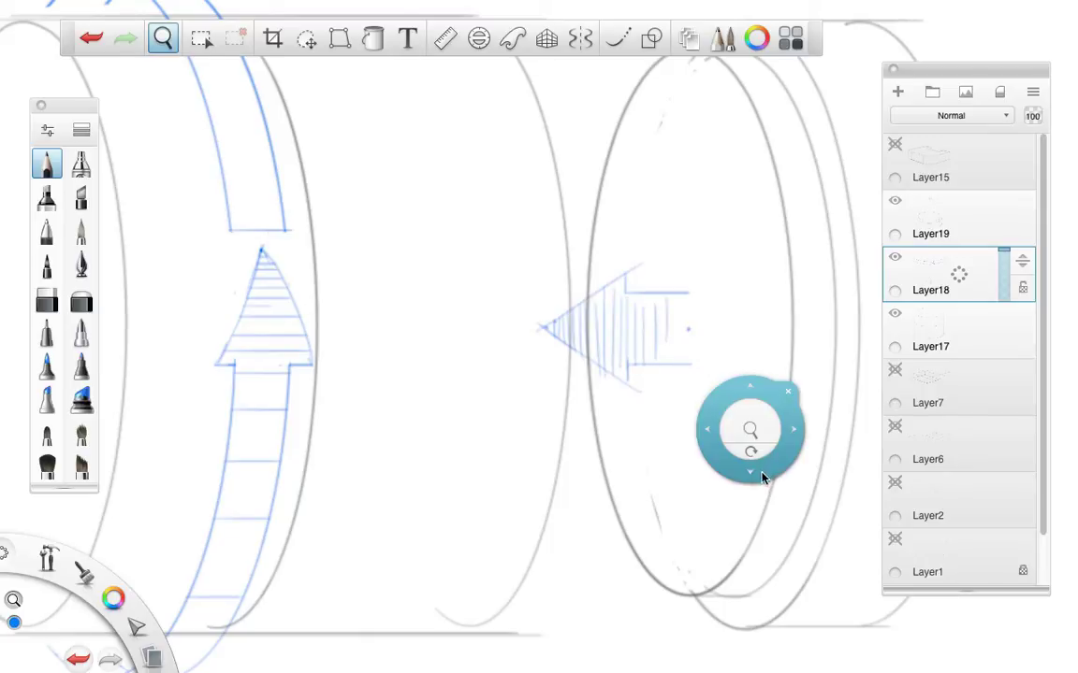
{"action": "mouse_move", "coordinate": [760, 474]}
{"action": "left_mouse_down"}
{"action": "mouse_move", "coordinate": [512, 553]}
{"action": "mouse_move", "coordinate": [622, 365]}
{"action": "left_mouse_up"}
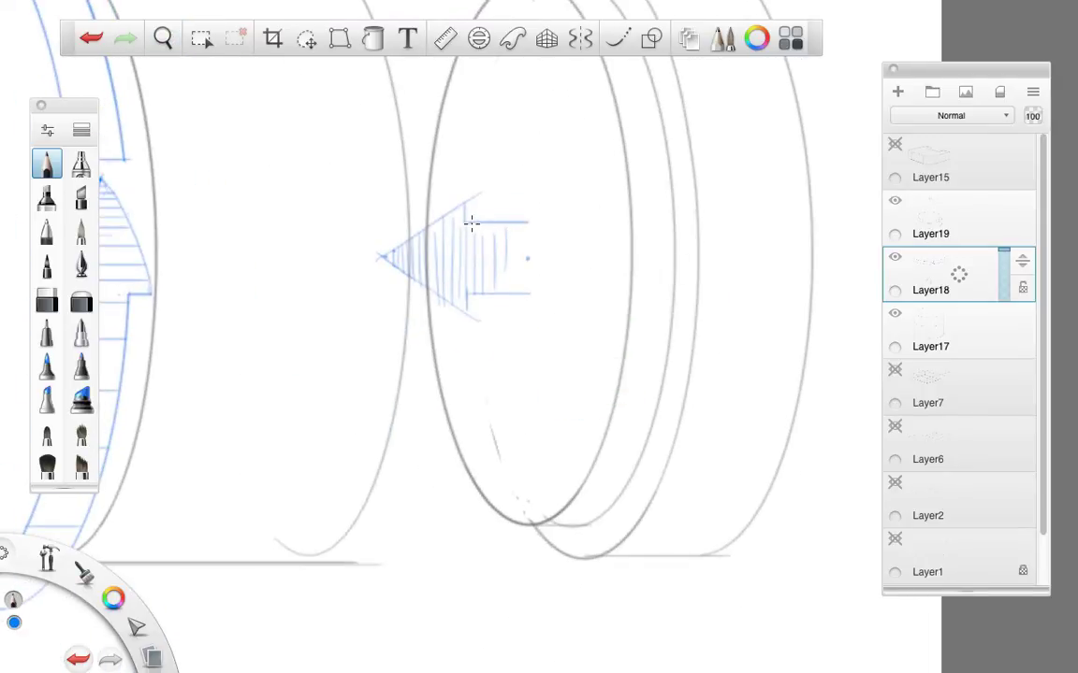
{"action": "left_click_drag", "start_coordinate": [524, 222], "coordinate": [577, 223]}
{"action": "left_click_drag", "start_coordinate": [473, 294], "coordinate": [569, 293]}
{"action": "left_click_drag", "start_coordinate": [475, 293], "coordinate": [590, 295]}
{"action": "left_click_drag", "start_coordinate": [468, 222], "coordinate": [590, 223]}
{"action": "key", "text": "super+z"}
{"action": "key", "text": "super+z"}
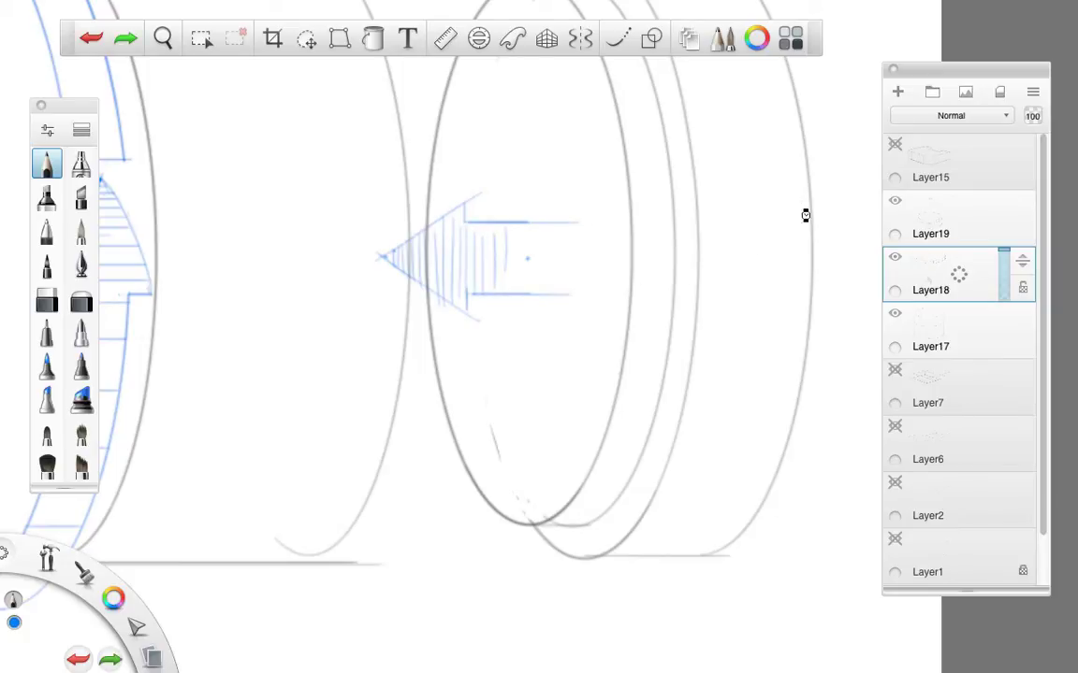
{"action": "key", "text": "super+z"}
{"action": "key", "text": "super+z"}
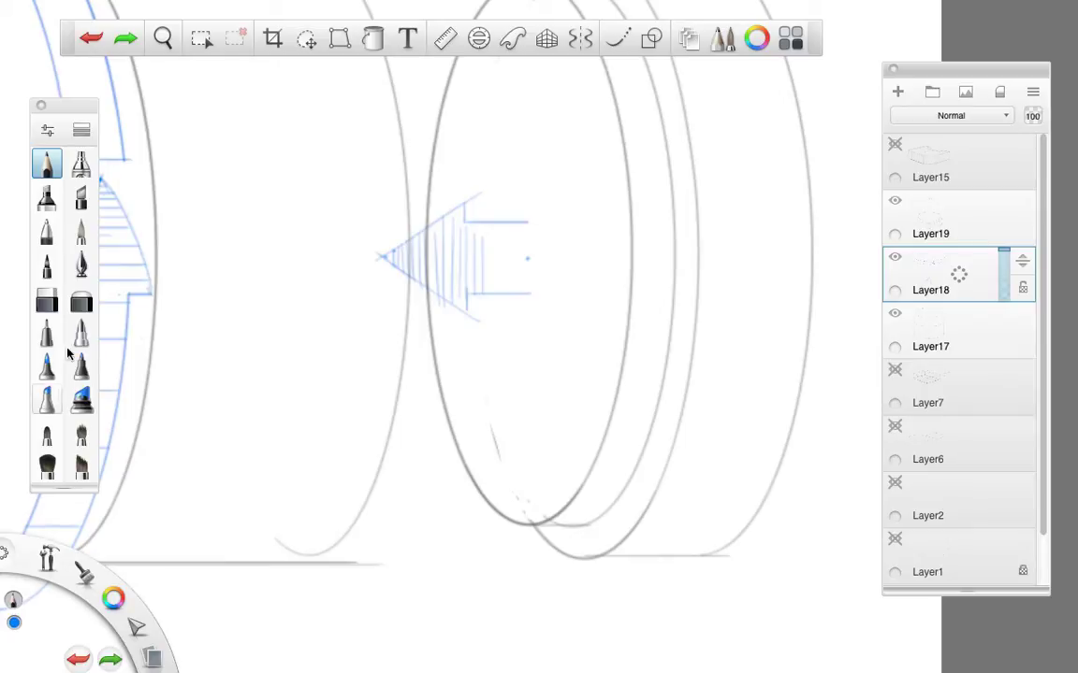
Erase the upward arrow's two shaft lines and redraw them slightly longer in blue.
{"action": "key", "text": "e"}
{"action": "left_click_drag", "start_coordinate": [469, 222], "coordinate": [556, 225]}
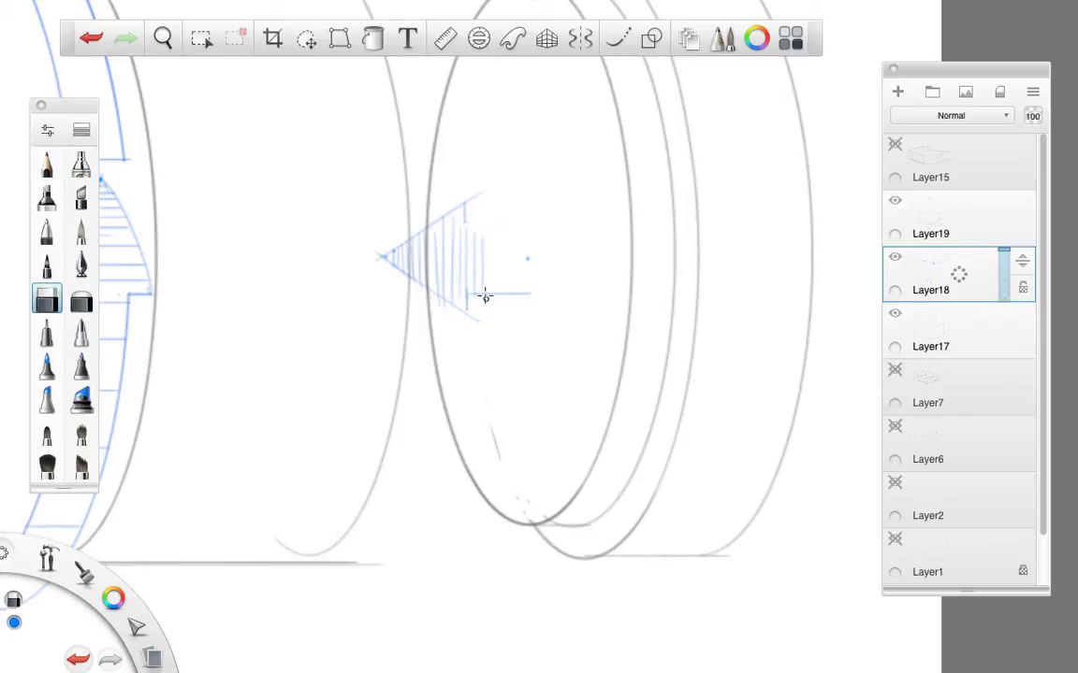
{"action": "key", "text": "p"}
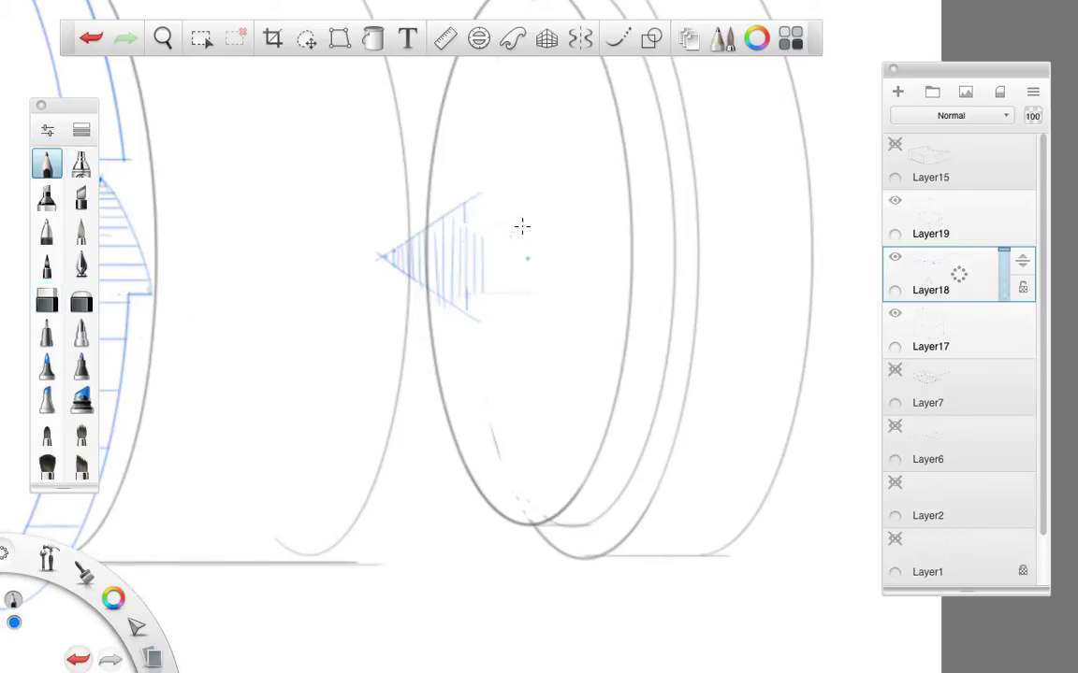
{"action": "left_click_drag", "start_coordinate": [466, 223], "coordinate": [548, 224]}
{"action": "left_click_drag", "start_coordinate": [476, 293], "coordinate": [601, 293]}
Set the Hard Eraser to size 36.6 with 33% erased, and fade the open ends of the arrow's shaft lines.
{"action": "key", "text": "e"}
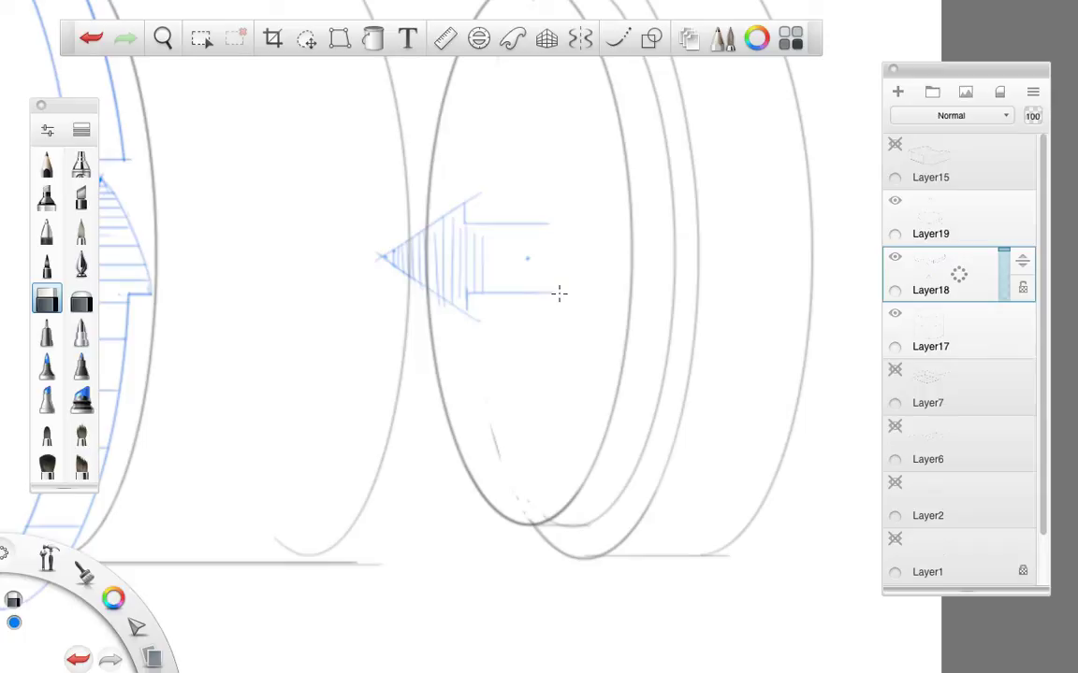
{"action": "double_click", "coordinate": [47, 299]}
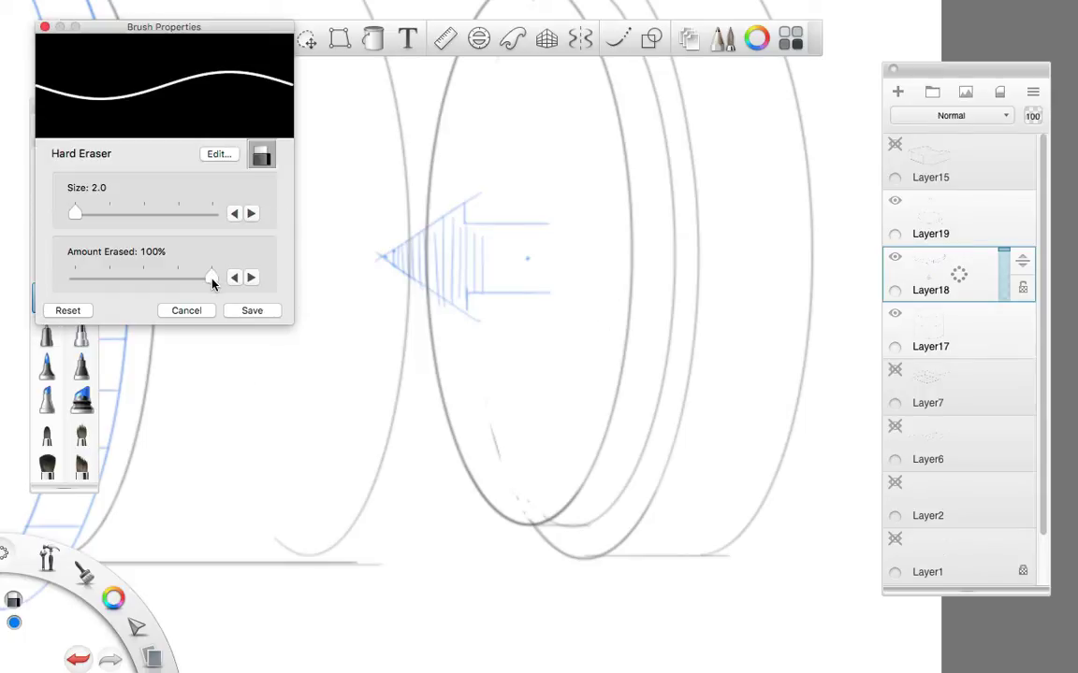
{"action": "left_click_drag", "start_coordinate": [212, 283], "coordinate": [117, 279]}
{"action": "left_click_drag", "start_coordinate": [76, 213], "coordinate": [98, 215]}
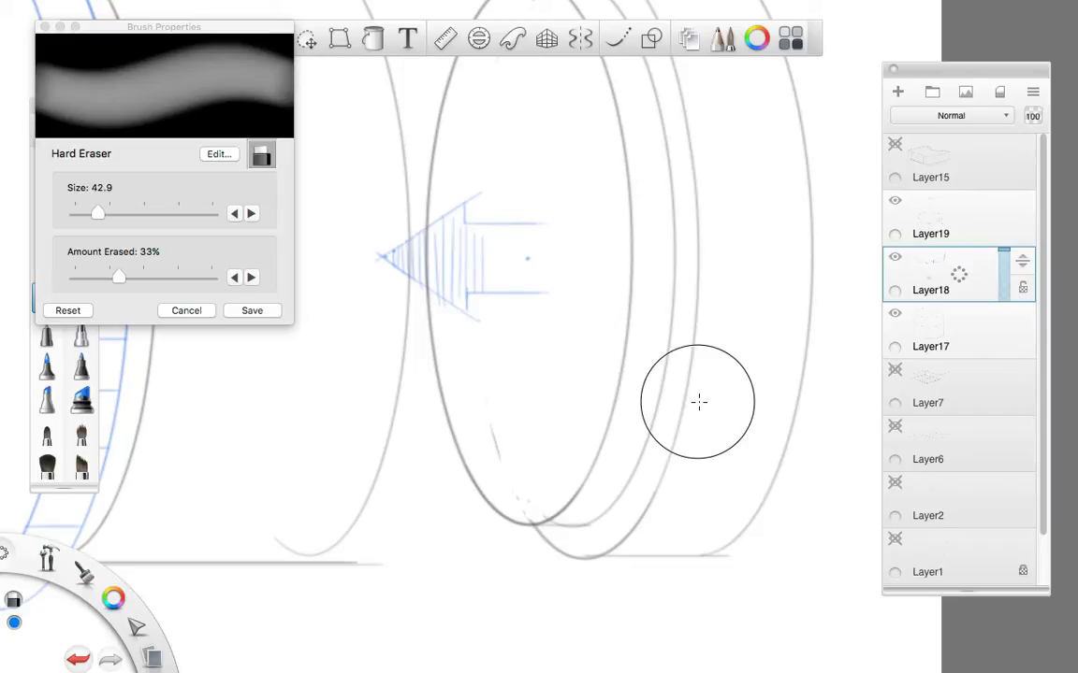
{"action": "mouse_move", "coordinate": [99, 213]}
{"action": "left_mouse_down"}
{"action": "mouse_move", "coordinate": [79, 216]}
{"action": "mouse_move", "coordinate": [93, 213]}
{"action": "left_mouse_up"}
Set the Hard Eraser to size 7.3 with 100% erased, and trim the overshooting corners of the arrowhead.
{"action": "left_click_drag", "start_coordinate": [118, 278], "coordinate": [287, 269]}
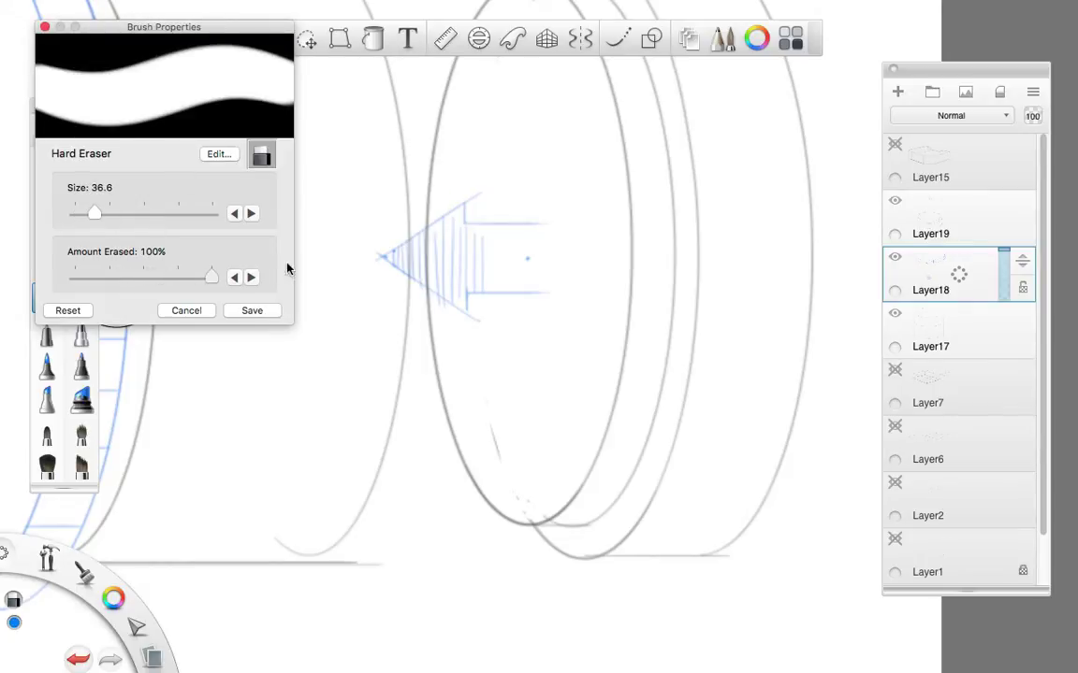
{"action": "left_click_drag", "start_coordinate": [93, 213], "coordinate": [77, 213]}
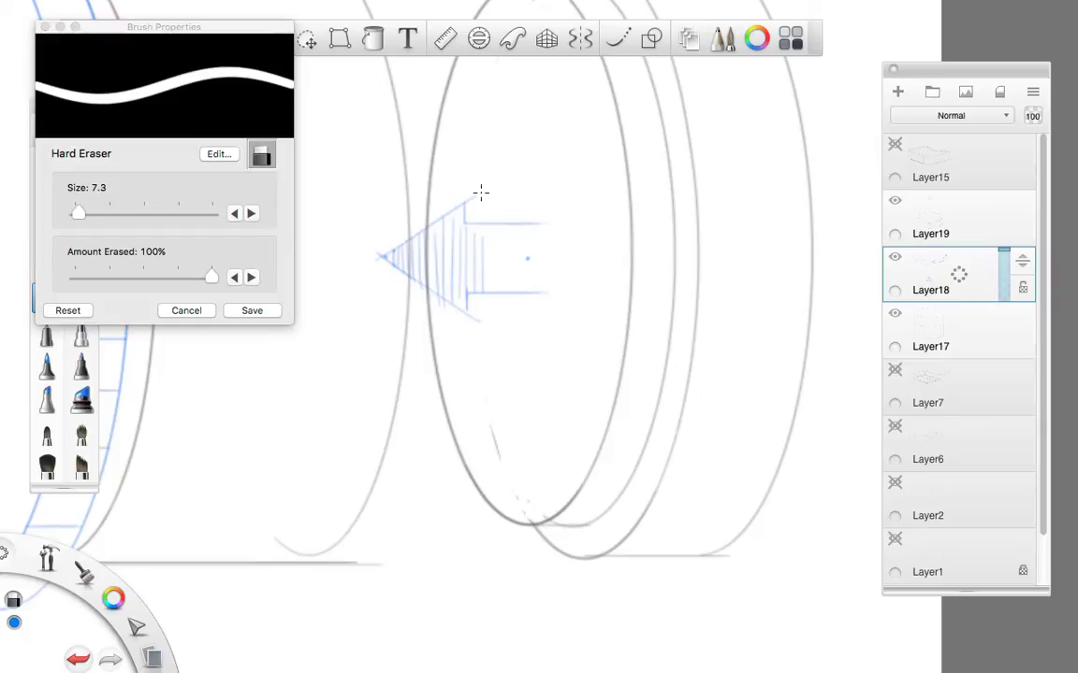
{"action": "left_click_drag", "start_coordinate": [475, 312], "coordinate": [478, 323]}
{"action": "left_click", "coordinate": [42, 26]}
Select the upward arrow with a rectangular marquee and move it slightly down, closer to the disc.
{"action": "key", "text": "space"}
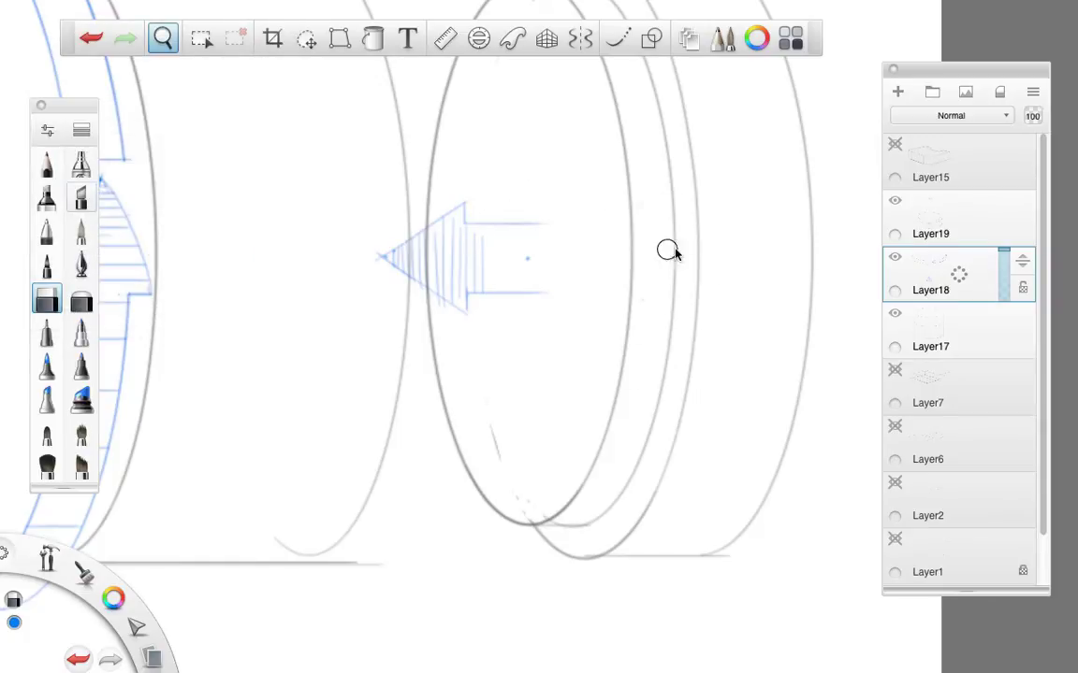
{"action": "mouse_move", "coordinate": [693, 278]}
{"action": "left_mouse_down"}
{"action": "mouse_move", "coordinate": [529, 372]}
{"action": "mouse_move", "coordinate": [564, 391]}
{"action": "mouse_move", "coordinate": [439, 462]}
{"action": "left_mouse_up"}
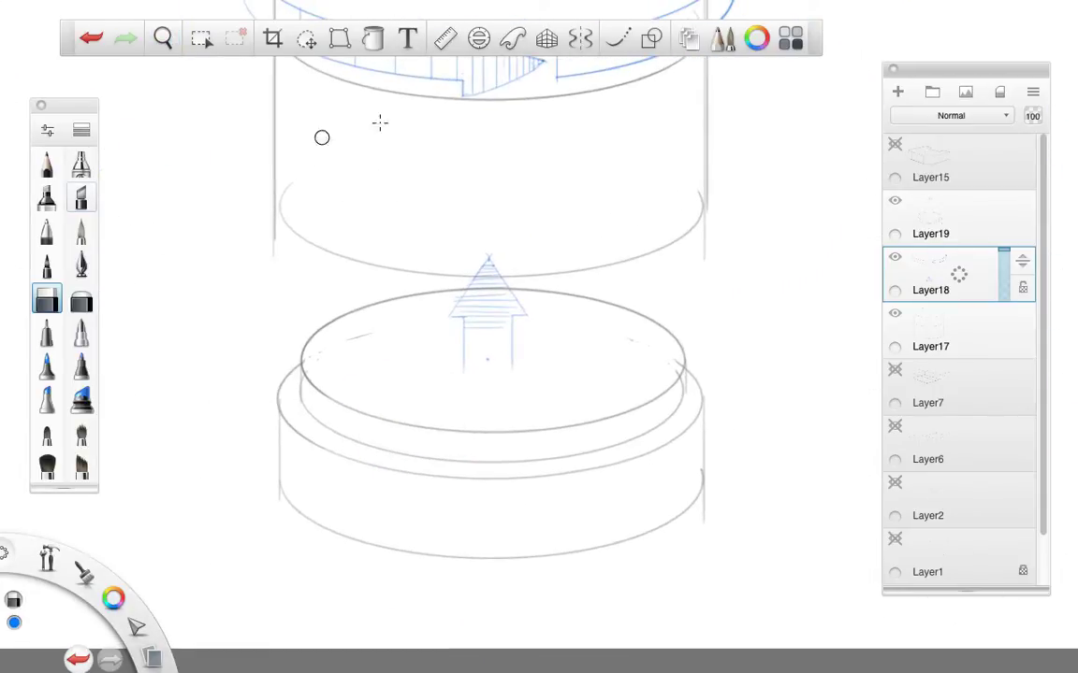
{"action": "left_click", "coordinate": [306, 39]}
{"action": "mouse_move", "coordinate": [427, 233]}
{"action": "left_mouse_down"}
{"action": "mouse_move", "coordinate": [488, 361]}
{"action": "mouse_move", "coordinate": [574, 405]}
{"action": "left_mouse_up"}
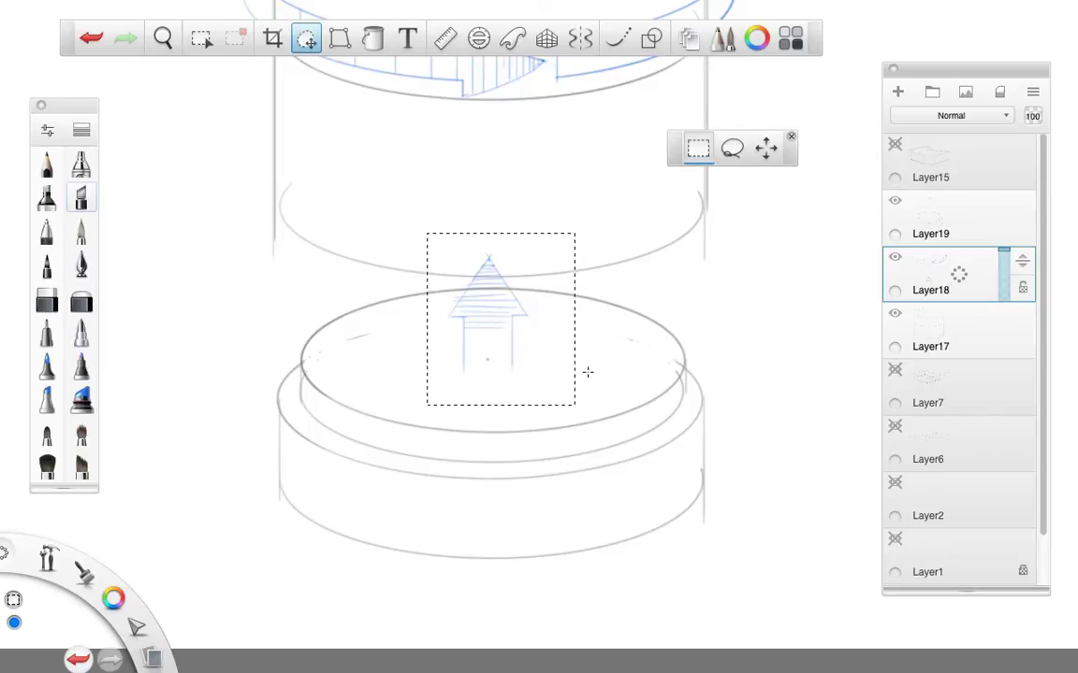
{"action": "left_click_drag", "start_coordinate": [645, 249], "coordinate": [648, 272]}
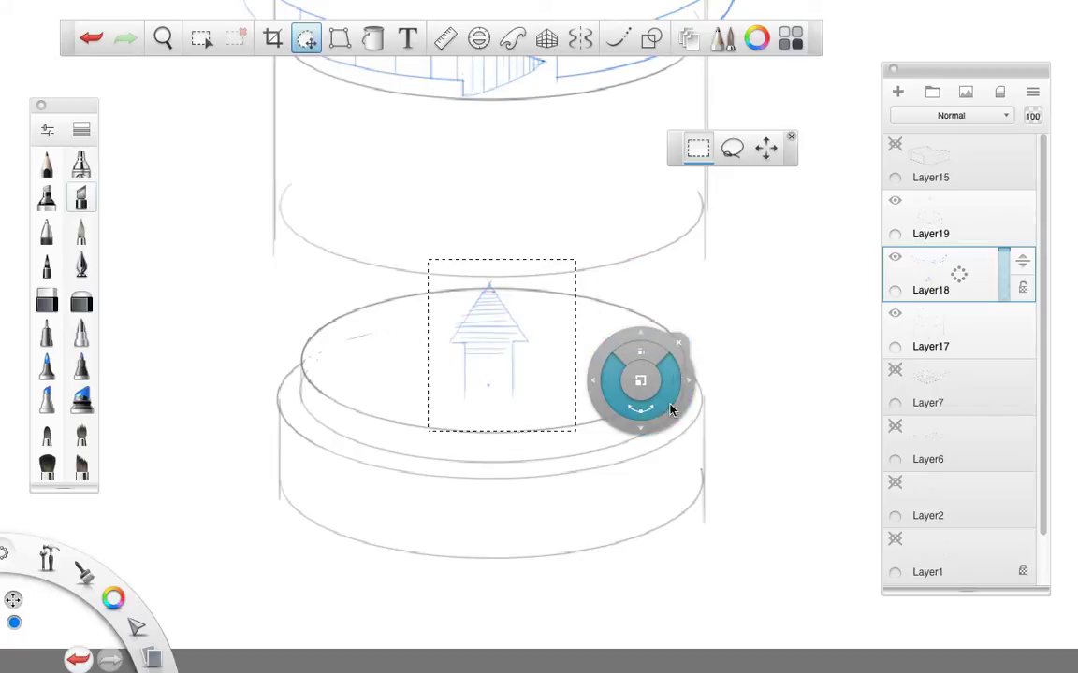
{"action": "left_click", "coordinate": [703, 366]}
Toggle Layer17 and Layer19 off and on to identify their contents, and make Layer19 the active layer.
{"action": "left_click", "coordinate": [895, 315]}
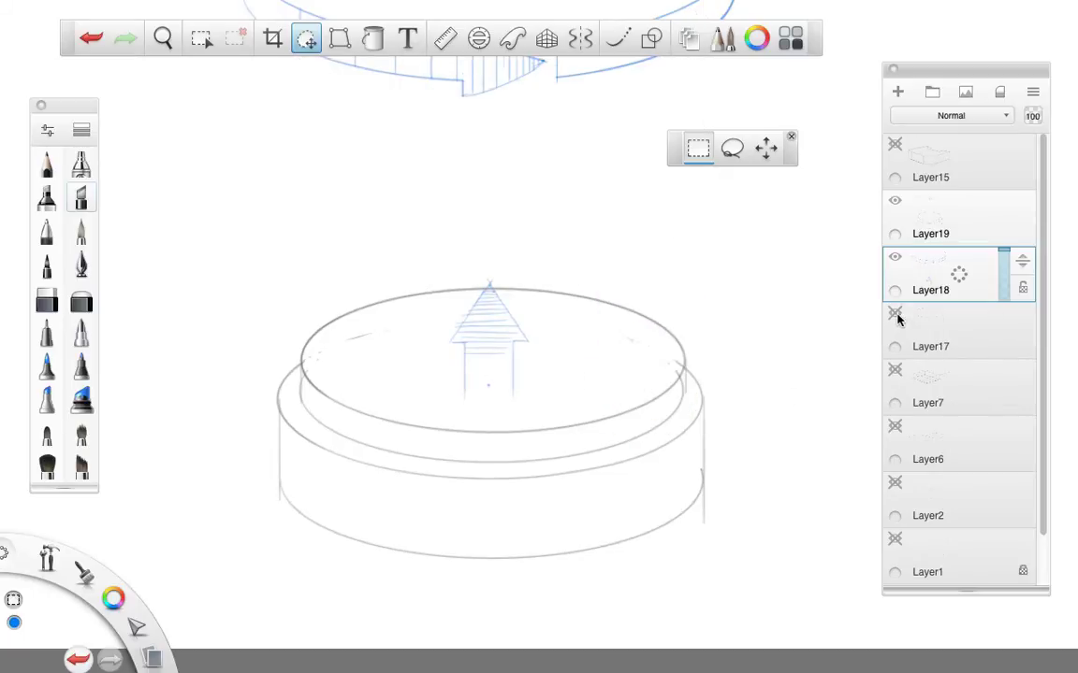
{"action": "left_click", "coordinate": [895, 315]}
{"action": "left_click", "coordinate": [894, 201]}
{"action": "left_click", "coordinate": [894, 200]}
{"action": "left_click", "coordinate": [912, 222]}
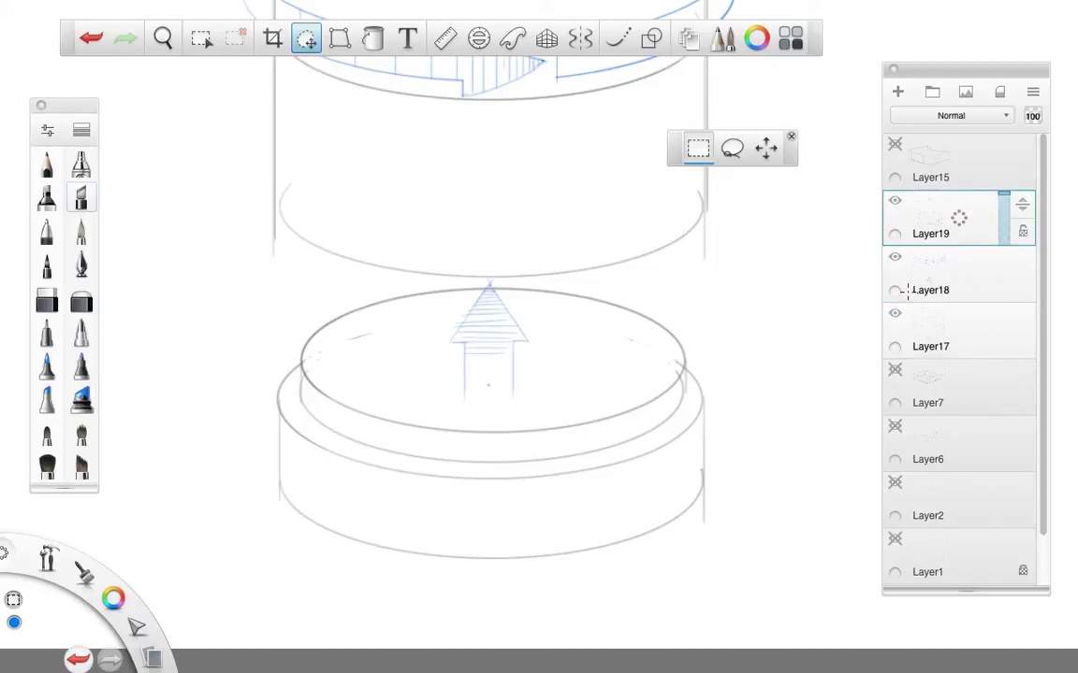
Move the stepped disc on Layer19 down, and move the upward arrow on Layer18 slightly down within the widened gap.
{"action": "mouse_move", "coordinate": [240, 228]}
{"action": "left_mouse_down"}
{"action": "mouse_move", "coordinate": [294, 361]}
{"action": "mouse_move", "coordinate": [746, 565]}
{"action": "mouse_move", "coordinate": [760, 581]}
{"action": "left_mouse_up"}
{"action": "mouse_move", "coordinate": [606, 446]}
{"action": "left_mouse_down"}
{"action": "mouse_move", "coordinate": [595, 451]}
{"action": "mouse_move", "coordinate": [589, 496]}
{"action": "mouse_move", "coordinate": [592, 462]}
{"action": "mouse_move", "coordinate": [592, 474]}
{"action": "left_mouse_up"}
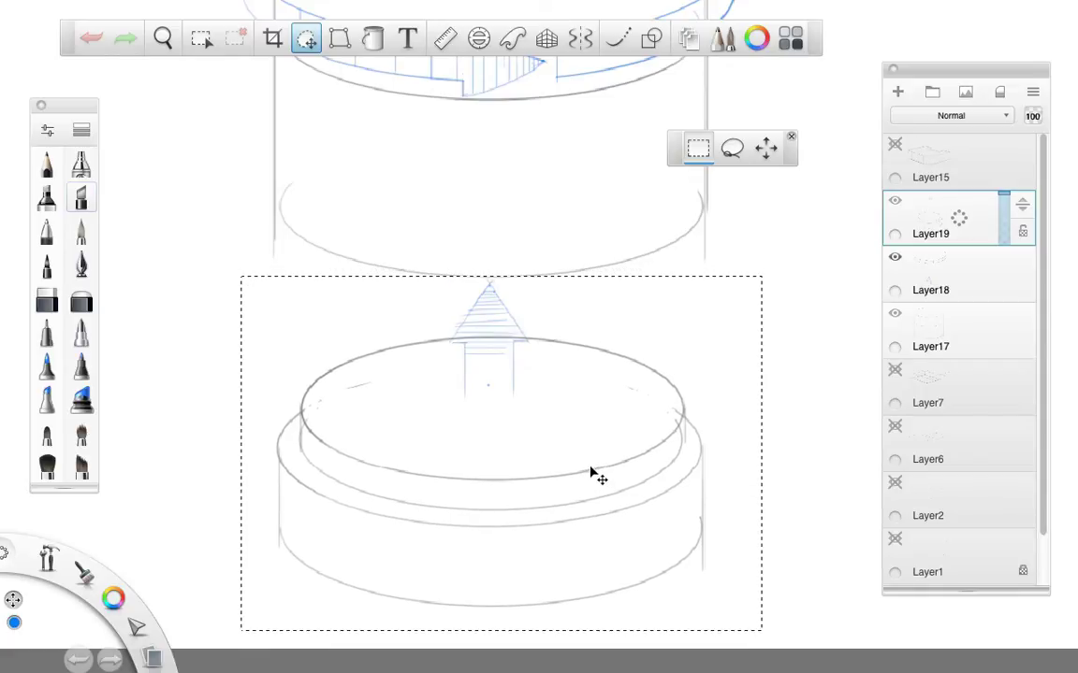
{"action": "left_click", "coordinate": [958, 298]}
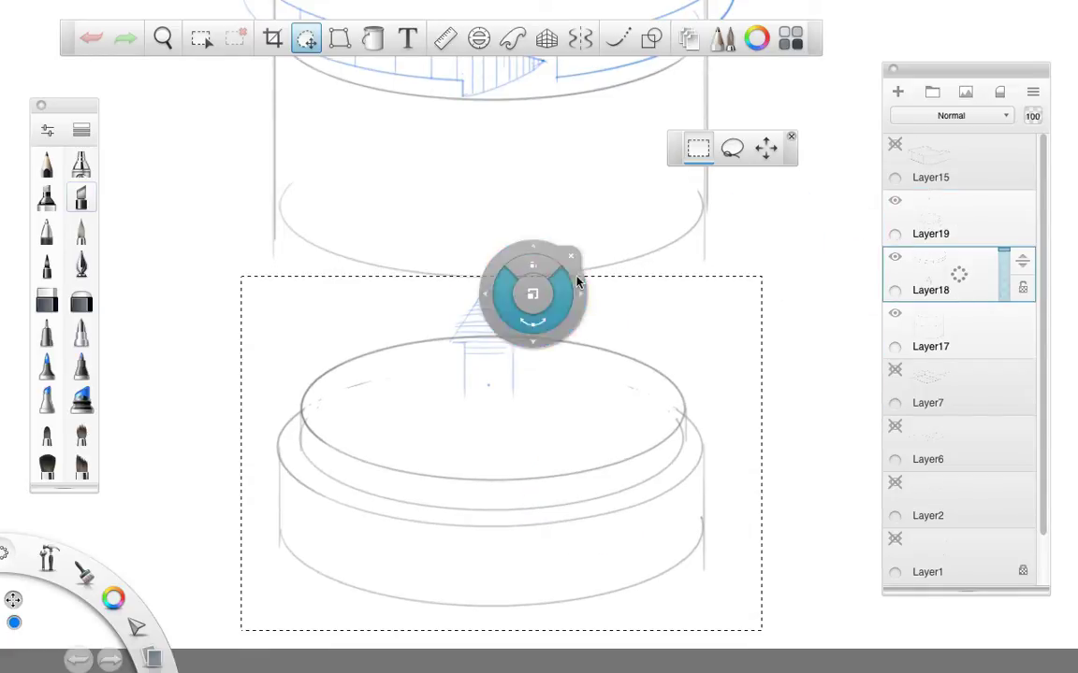
{"action": "mouse_move", "coordinate": [435, 236]}
{"action": "left_mouse_down"}
{"action": "mouse_move", "coordinate": [514, 407]}
{"action": "mouse_move", "coordinate": [594, 416]}
{"action": "left_mouse_up"}
{"action": "left_click_drag", "start_coordinate": [706, 185], "coordinate": [709, 199]}
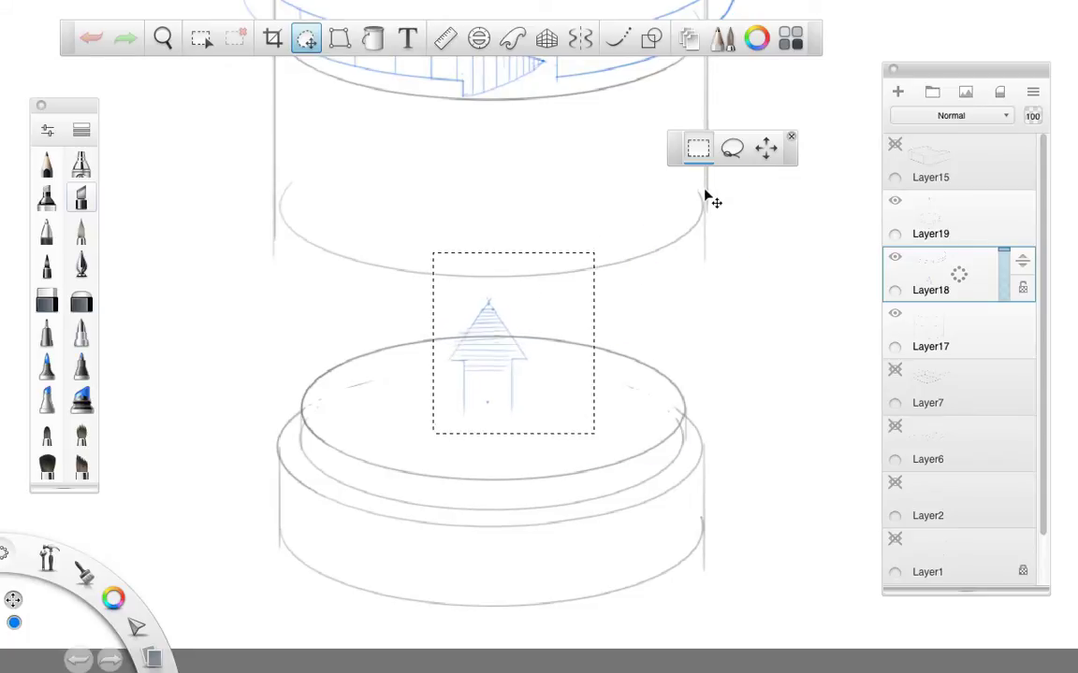
{"action": "left_click_drag", "start_coordinate": [692, 260], "coordinate": [820, 410]}
{"action": "left_click", "coordinate": [898, 327]}
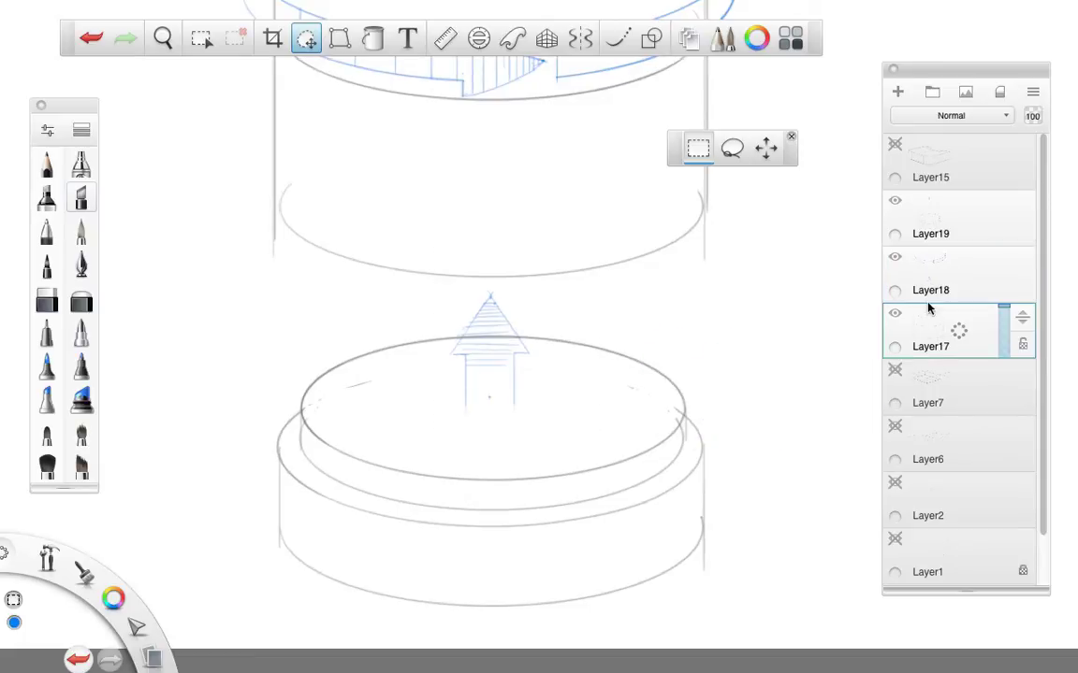
{"action": "left_click_drag", "start_coordinate": [820, 344], "coordinate": [161, 318]}
{"action": "left_click", "coordinate": [47, 299]}
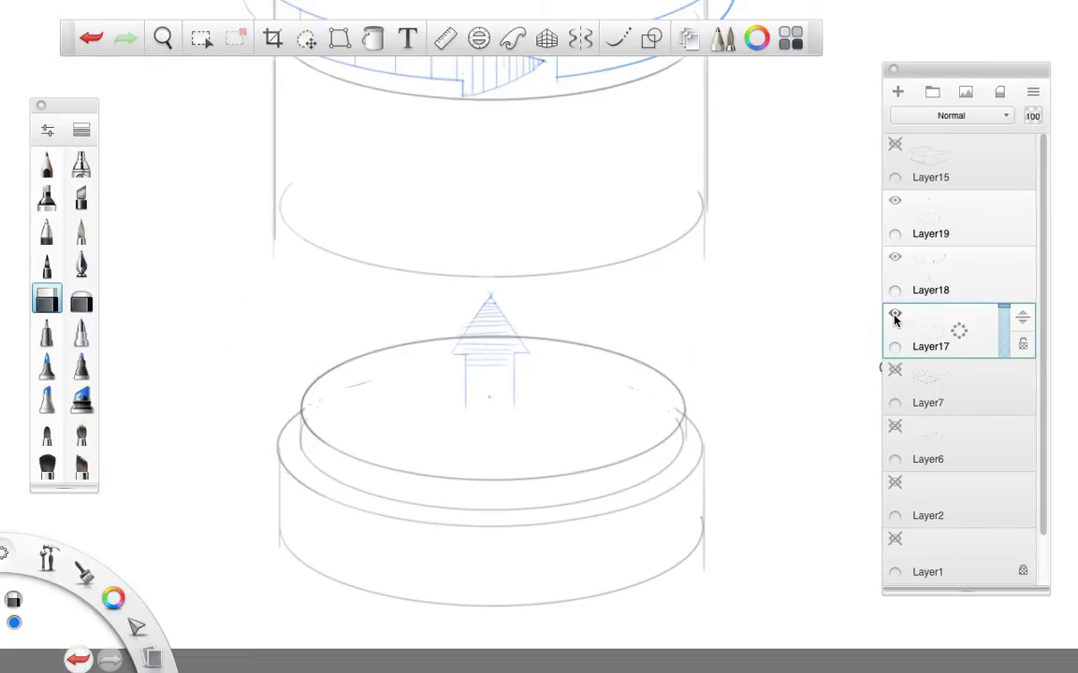
Make Layer19 active and fit the Ellipse guide at 21° to the cylinder's width, slightly below its middle ellipse.
{"action": "left_click", "coordinate": [921, 215]}
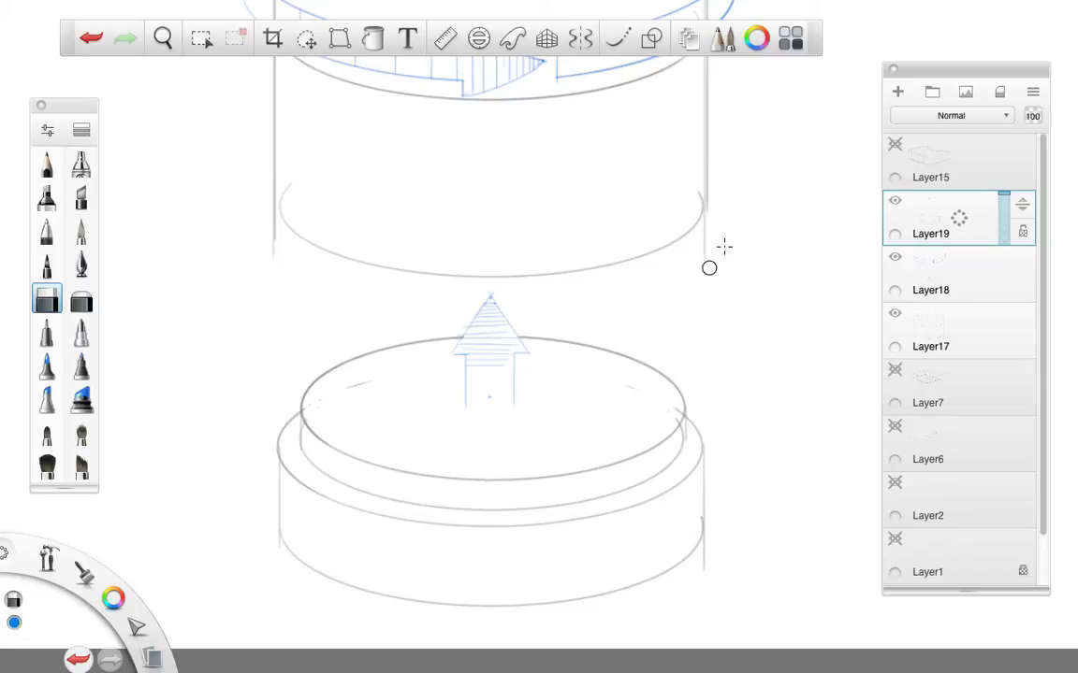
{"action": "key", "text": "super+z"}
{"action": "key", "text": "space"}
{"action": "left_click_drag", "start_coordinate": [793, 229], "coordinate": [672, 435]}
{"action": "key", "text": "space"}
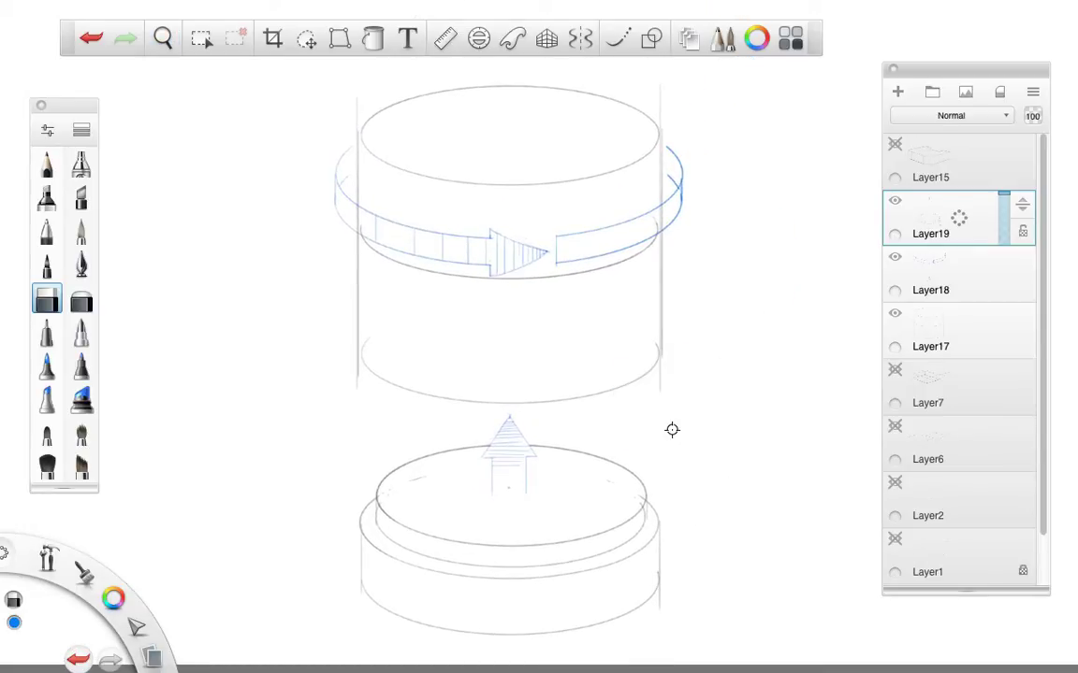
{"action": "left_click", "coordinate": [480, 38]}
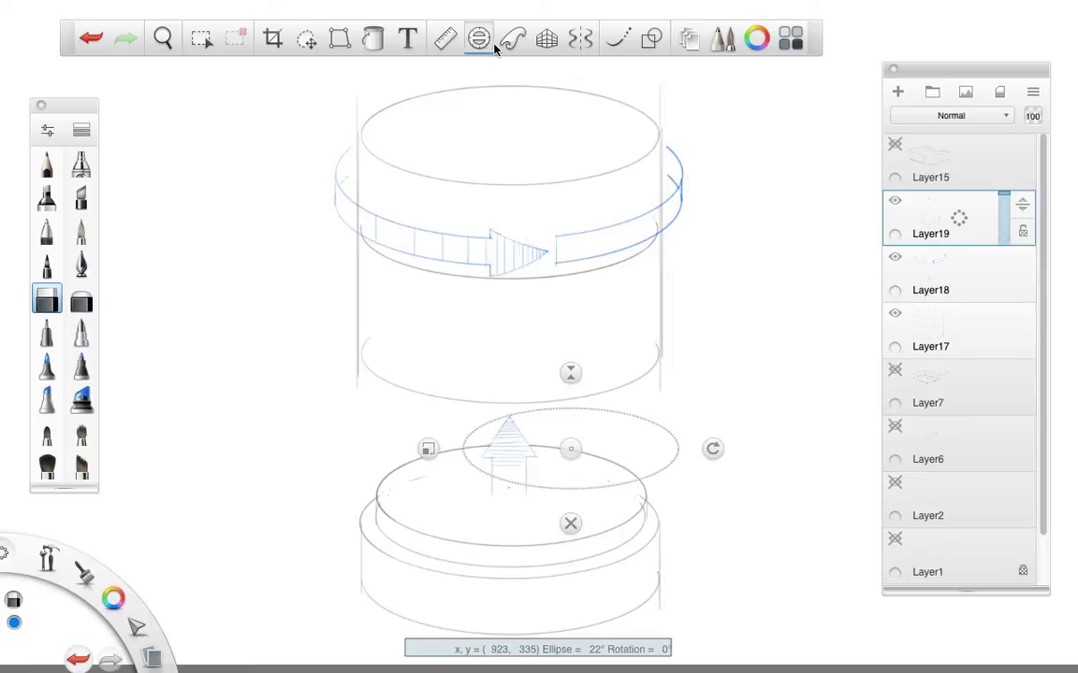
{"action": "left_click_drag", "start_coordinate": [577, 443], "coordinate": [500, 230]}
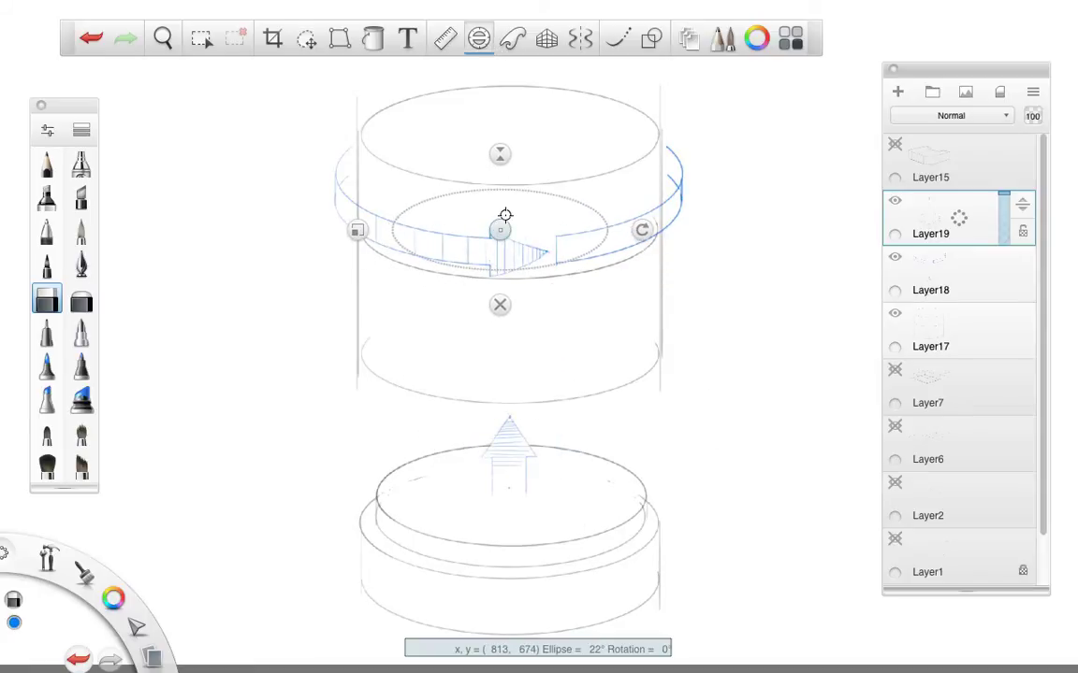
{"action": "left_click_drag", "start_coordinate": [356, 231], "coordinate": [314, 232]}
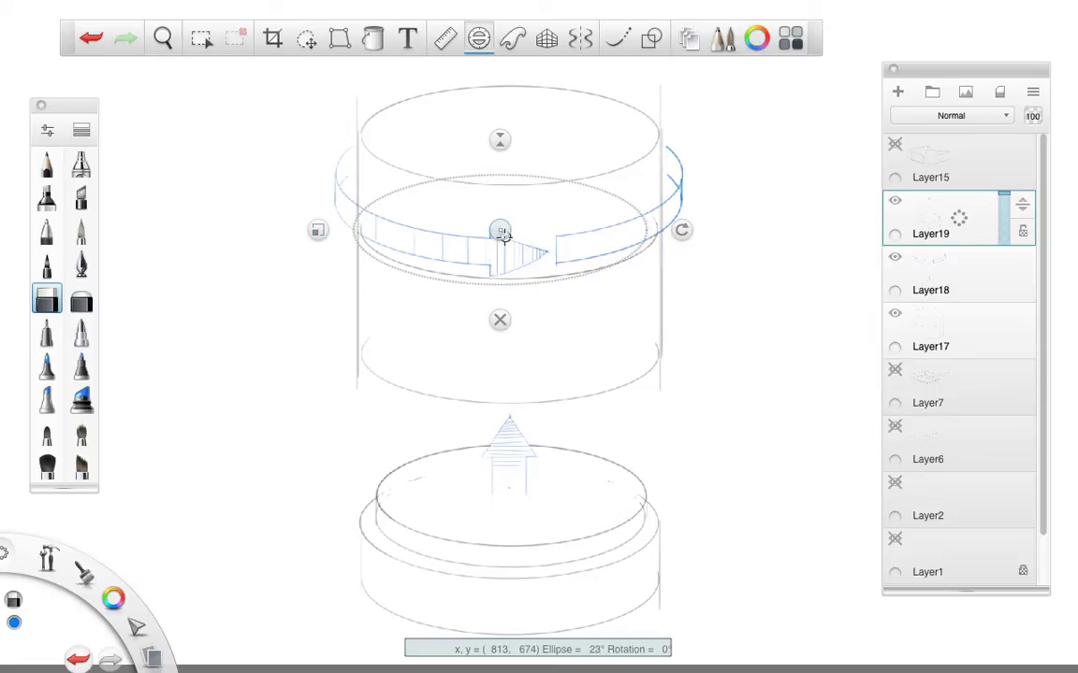
{"action": "left_click_drag", "start_coordinate": [499, 230], "coordinate": [508, 232]}
{"action": "left_click_drag", "start_coordinate": [327, 233], "coordinate": [316, 233]}
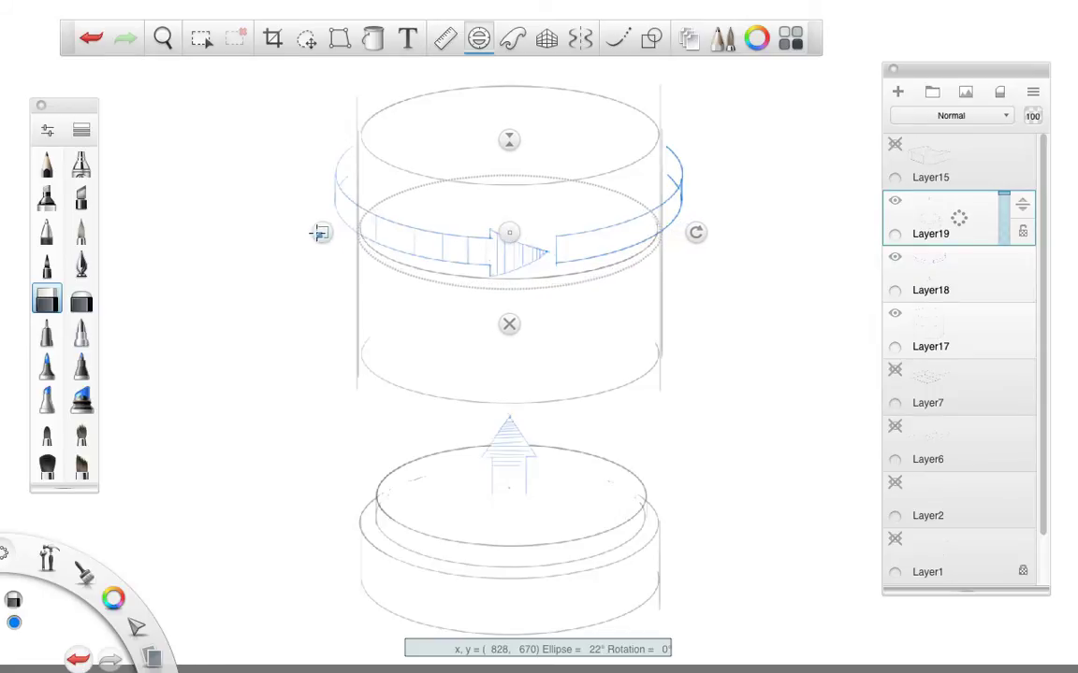
{"action": "left_click_drag", "start_coordinate": [509, 140], "coordinate": [511, 138]}
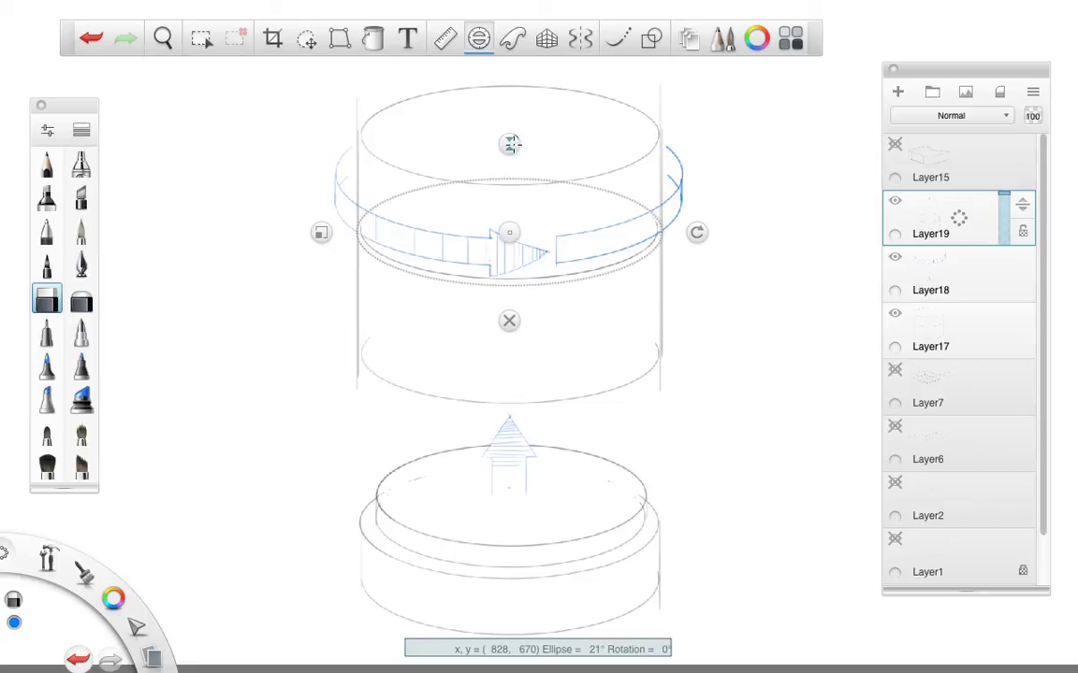
{"action": "left_click_drag", "start_coordinate": [508, 233], "coordinate": [509, 229]}
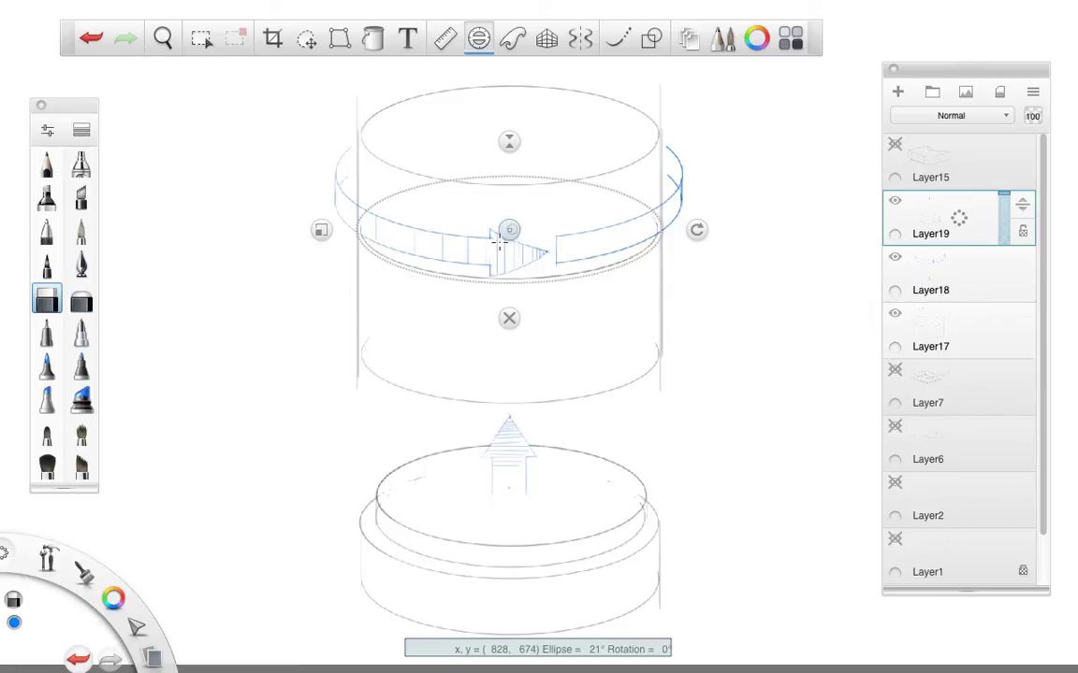
Trace a grey pencil arc along the Ellipse guide just below the cylinder's middle line, replacing the blue test stroke, and close the guide.
{"action": "left_click", "coordinate": [47, 164]}
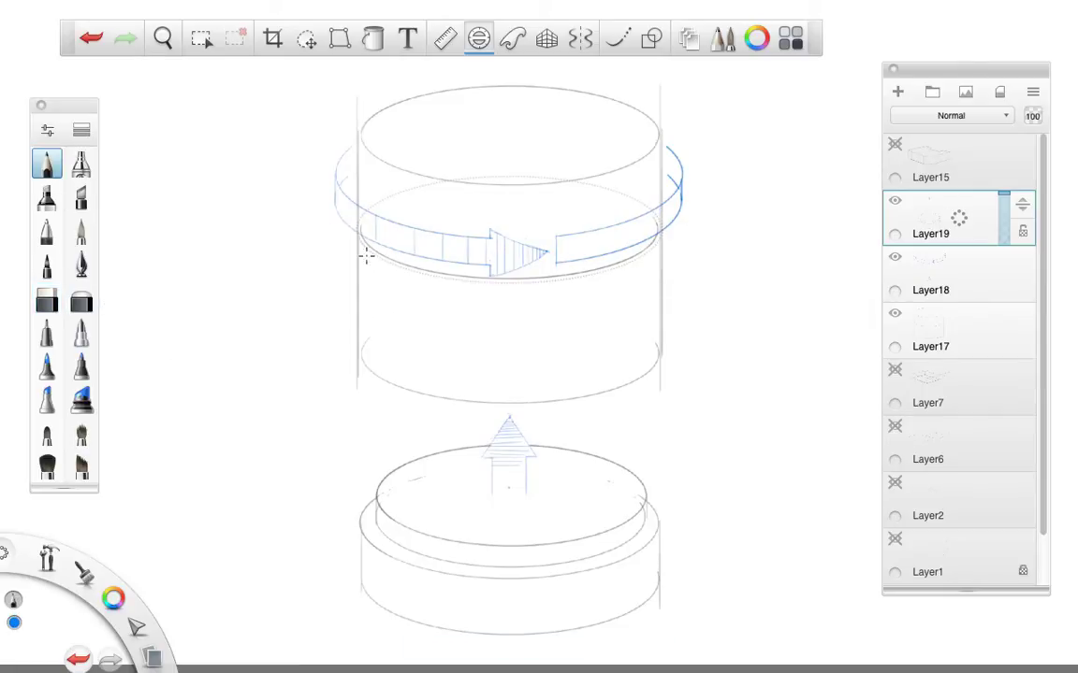
{"action": "left_click_drag", "start_coordinate": [366, 256], "coordinate": [486, 283]}
{"action": "key", "text": "ctrl+z"}
{"action": "left_click_drag", "start_coordinate": [114, 601], "coordinate": [148, 574]}
{"action": "mouse_move", "coordinate": [359, 239]}
{"action": "left_mouse_down"}
{"action": "mouse_move", "coordinate": [423, 279]}
{"action": "mouse_move", "coordinate": [669, 249]}
{"action": "left_mouse_up"}
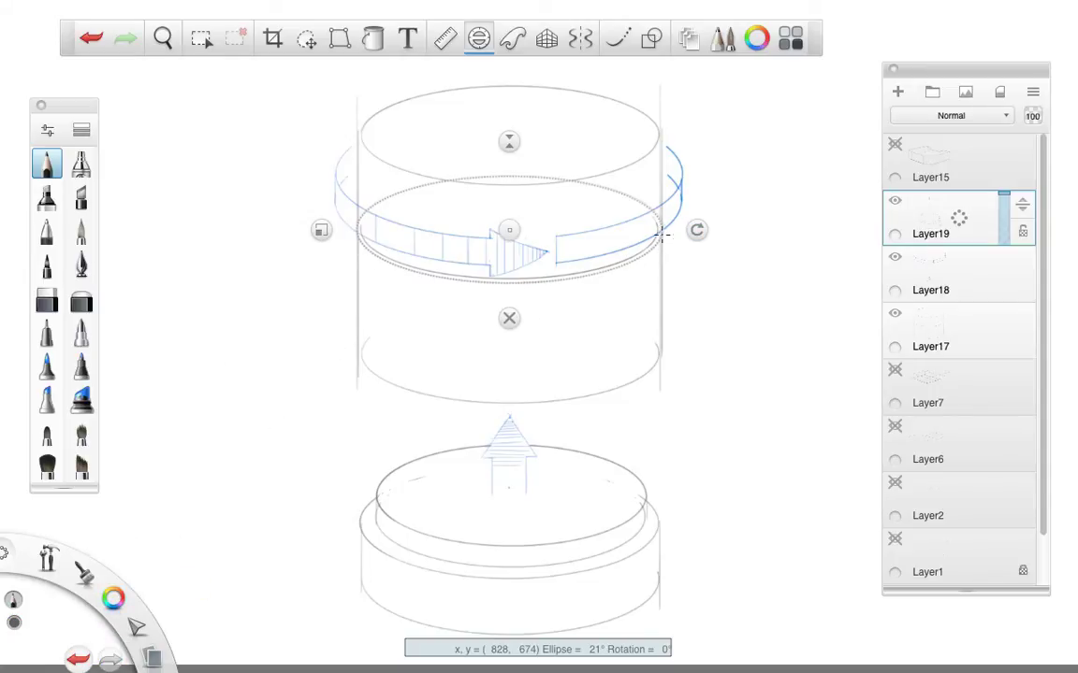
{"action": "left_click", "coordinate": [509, 318]}
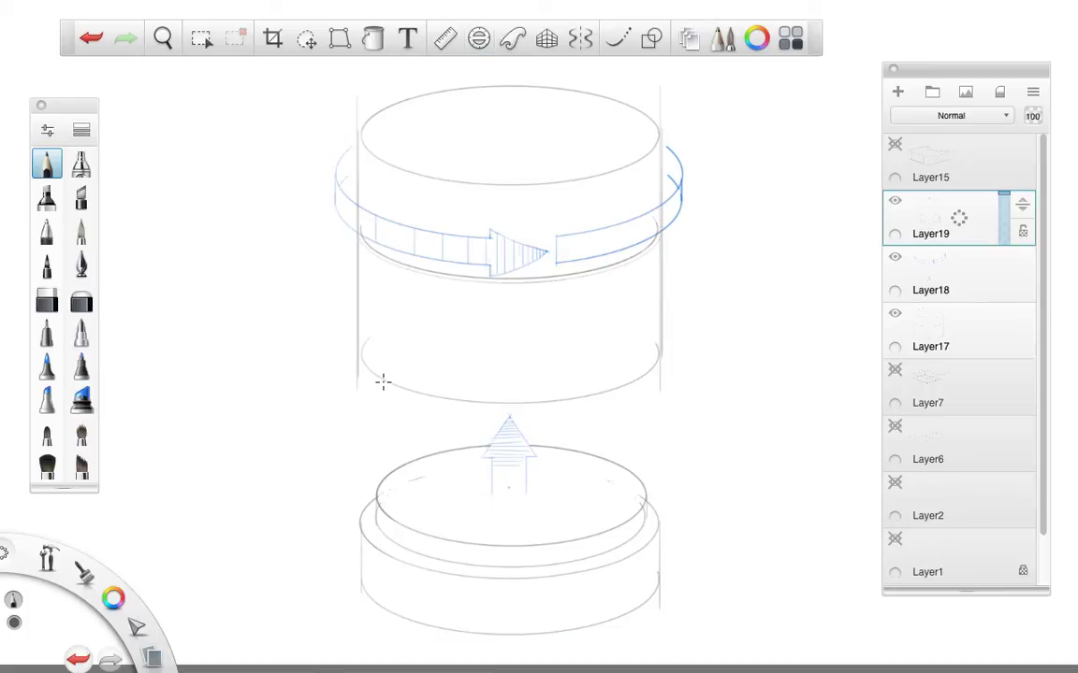
{"action": "left_click", "coordinate": [478, 39]}
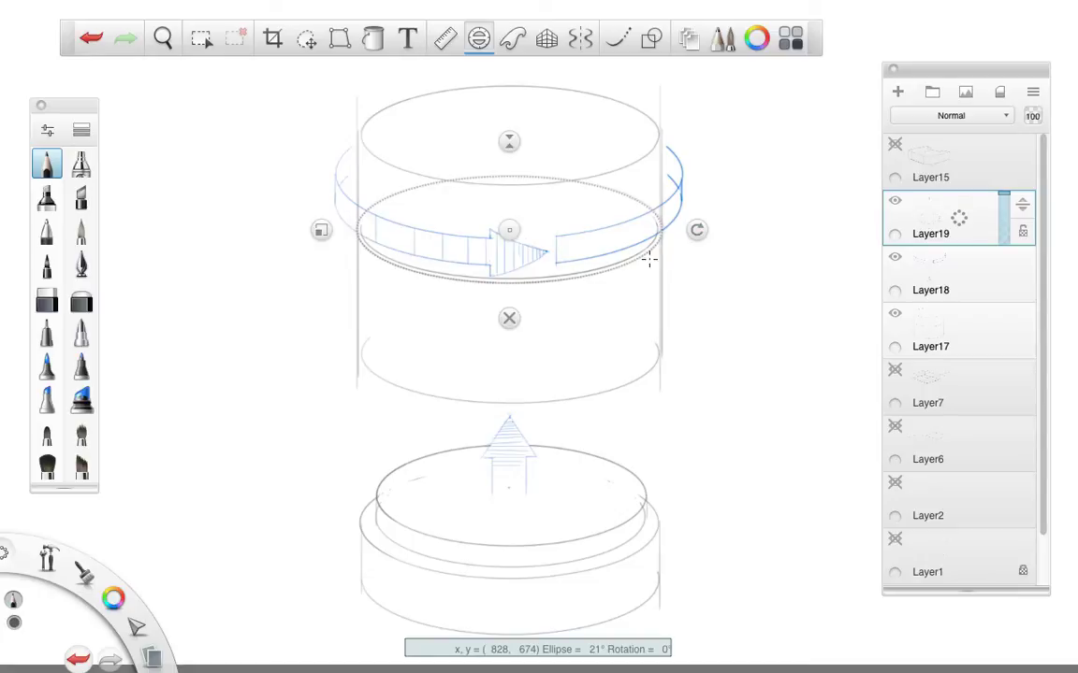
{"action": "left_click", "coordinate": [507, 318]}
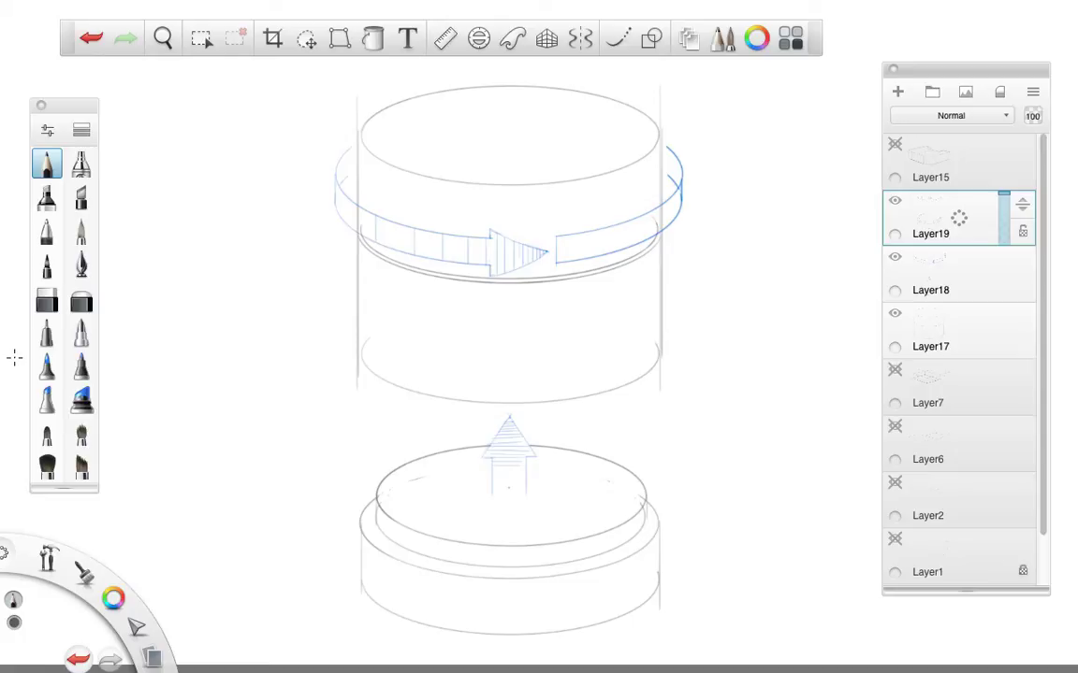
Delete Layer19, Layer18 and Layer17, which hold the cylinder and arrow sketches.
{"action": "left_click", "coordinate": [958, 219]}
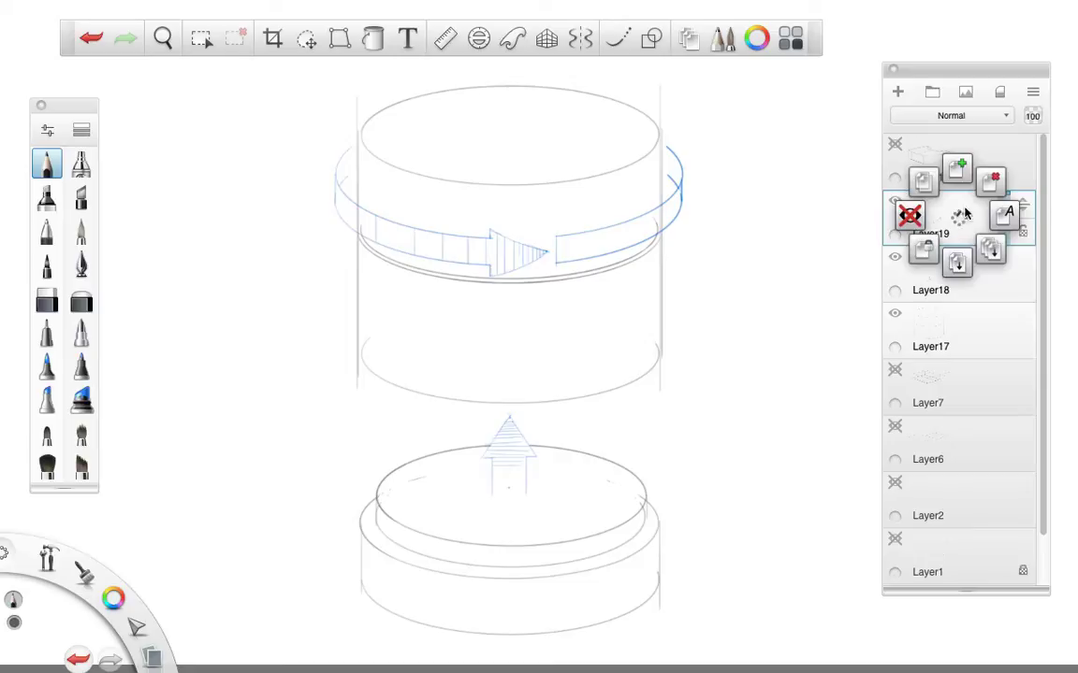
{"action": "left_click", "coordinate": [910, 215]}
{"action": "left_click", "coordinate": [959, 219]}
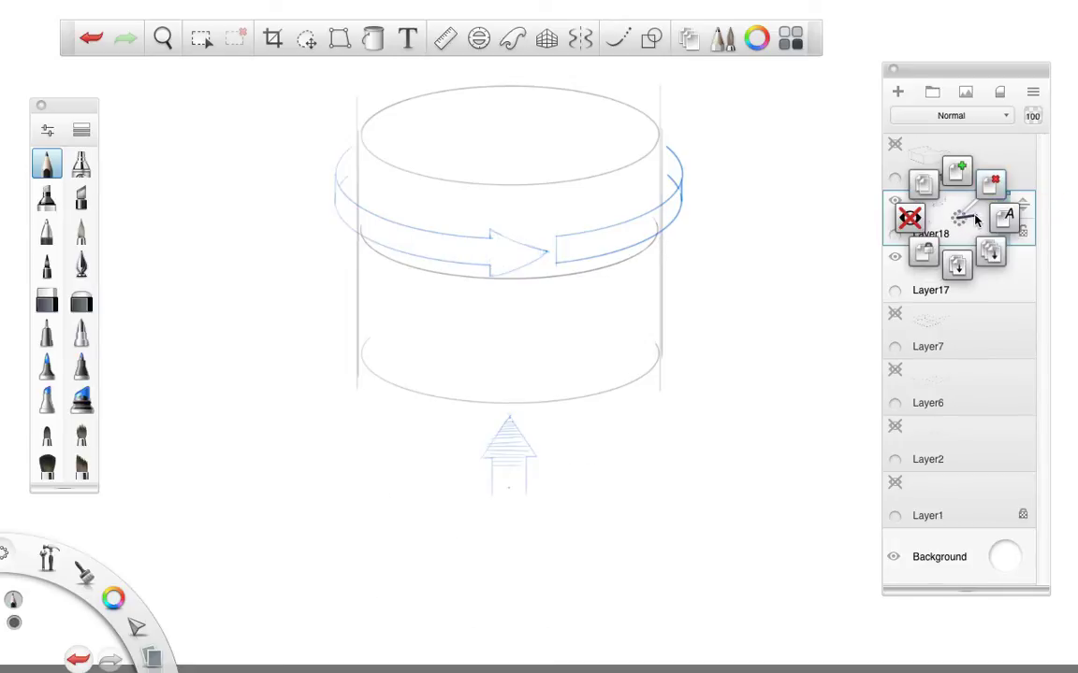
{"action": "left_click", "coordinate": [885, 216]}
{"action": "left_click", "coordinate": [959, 219]}
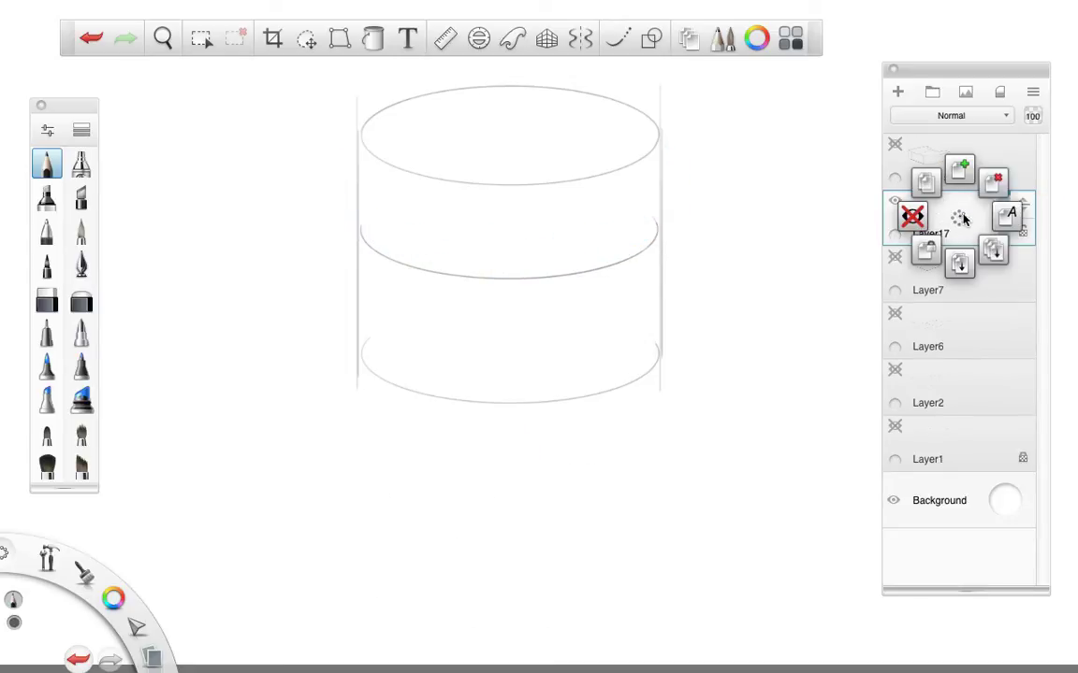
{"action": "left_click", "coordinate": [915, 216]}
Show Layer15, Layer7, Layer6, Layer2 and Layer1, and frame the whole two-point perspective sketch.
{"action": "left_click", "coordinate": [895, 146]}
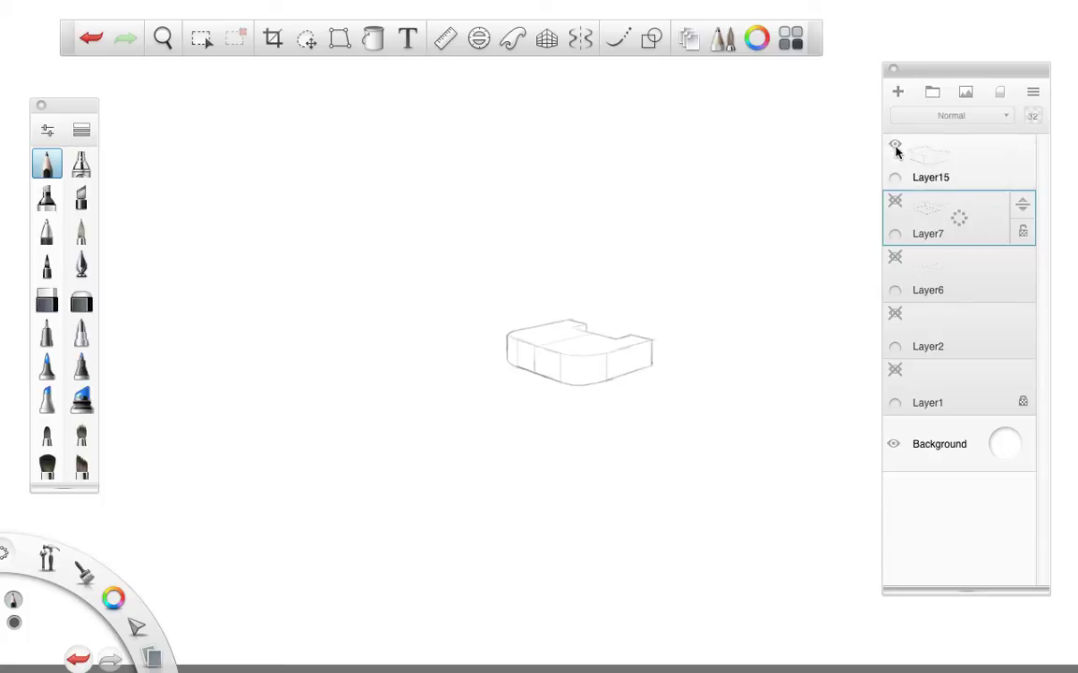
{"action": "left_click", "coordinate": [895, 202]}
{"action": "left_click", "coordinate": [895, 257]}
{"action": "left_click", "coordinate": [896, 315]}
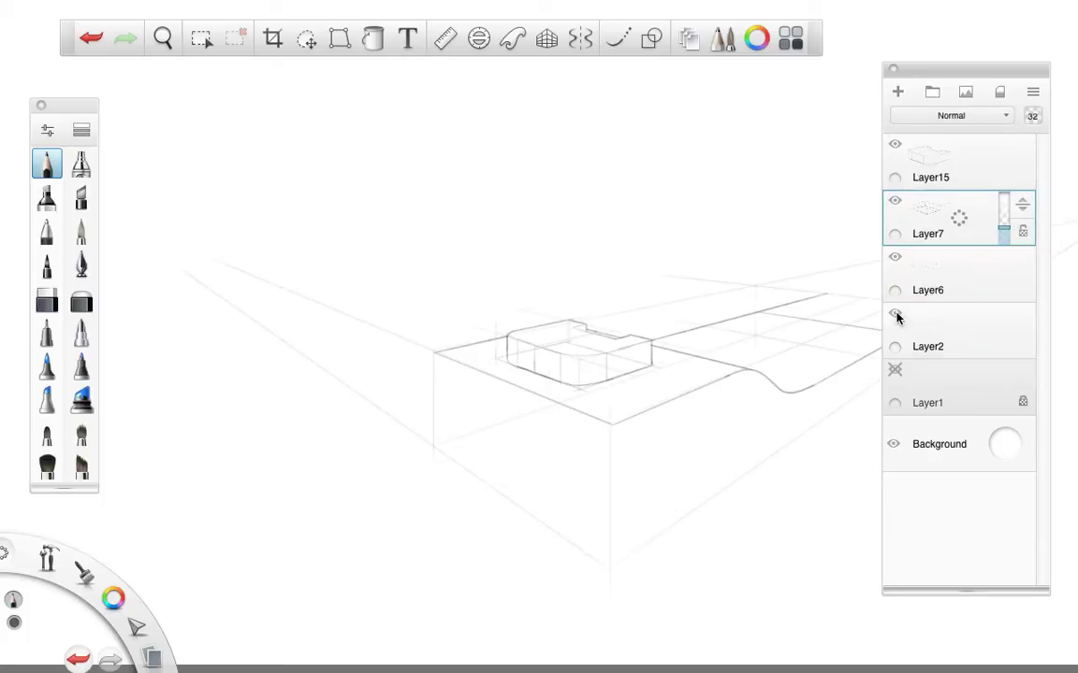
{"action": "left_click", "coordinate": [895, 370]}
{"action": "key", "text": "space"}
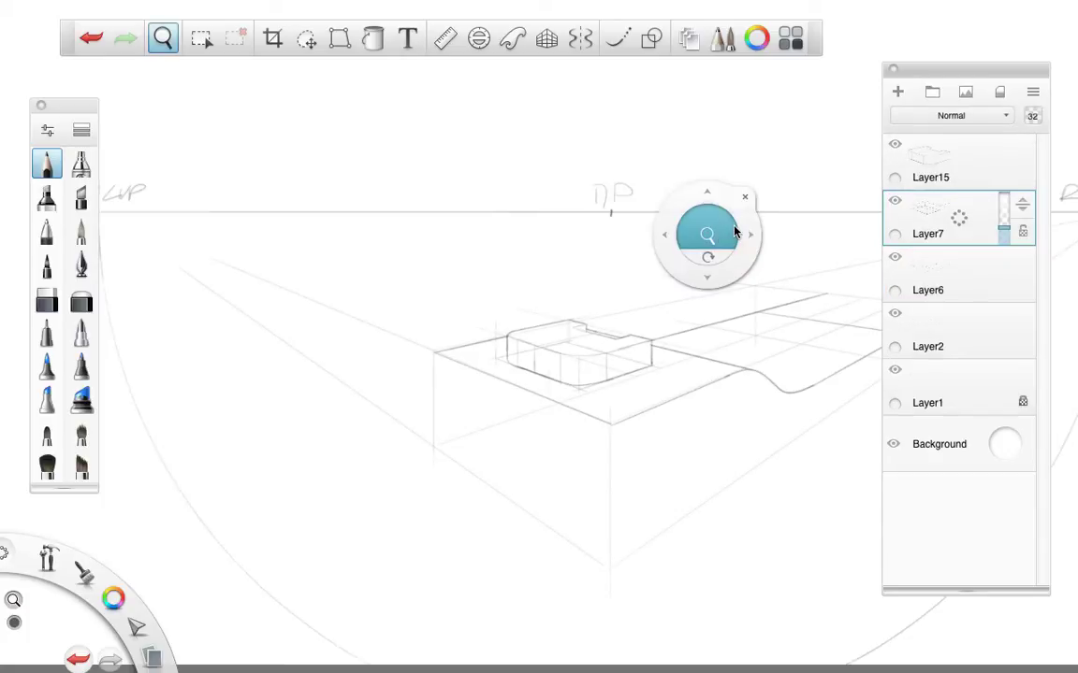
{"action": "left_click_drag", "start_coordinate": [733, 231], "coordinate": [684, 238]}
{"action": "left_click_drag", "start_coordinate": [734, 328], "coordinate": [575, 277]}
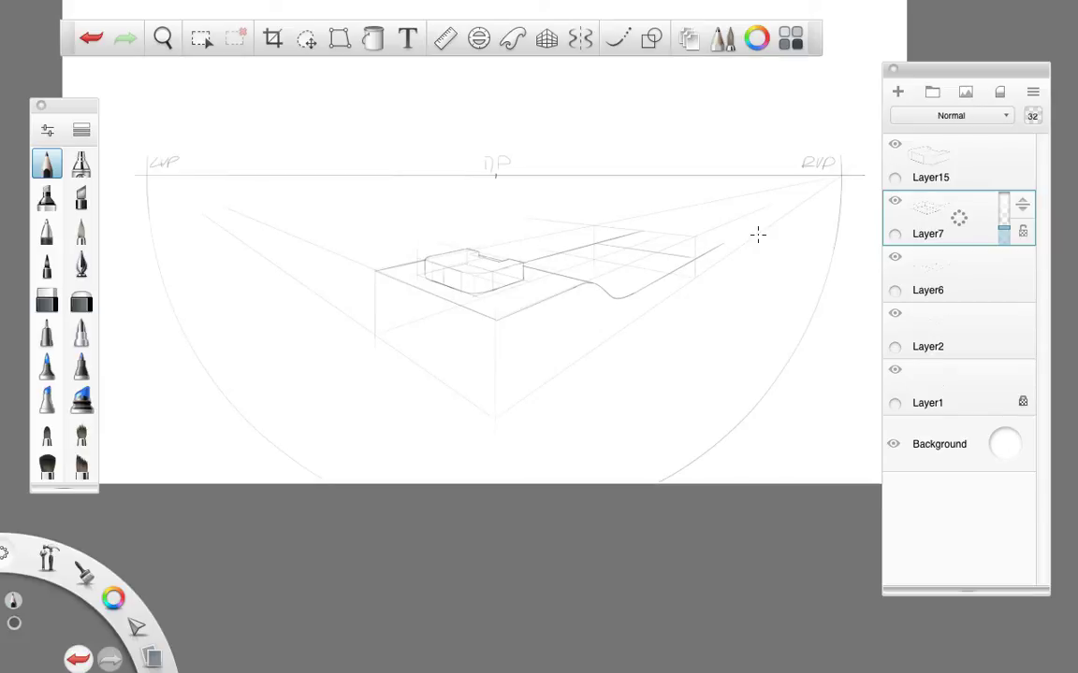
{"action": "key", "text": "space"}
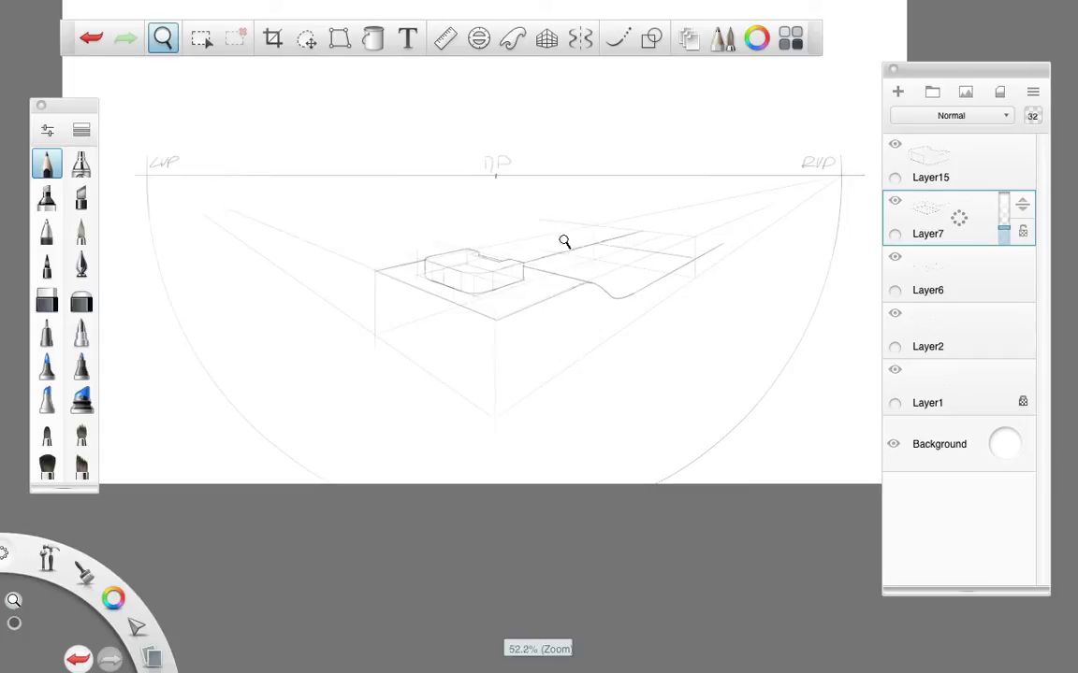
{"action": "mouse_move", "coordinate": [563, 240]}
{"action": "left_mouse_down"}
{"action": "mouse_move", "coordinate": [582, 240]}
{"action": "mouse_move", "coordinate": [640, 317]}
{"action": "mouse_move", "coordinate": [630, 318]}
{"action": "left_mouse_up"}
{"action": "key", "text": "space"}
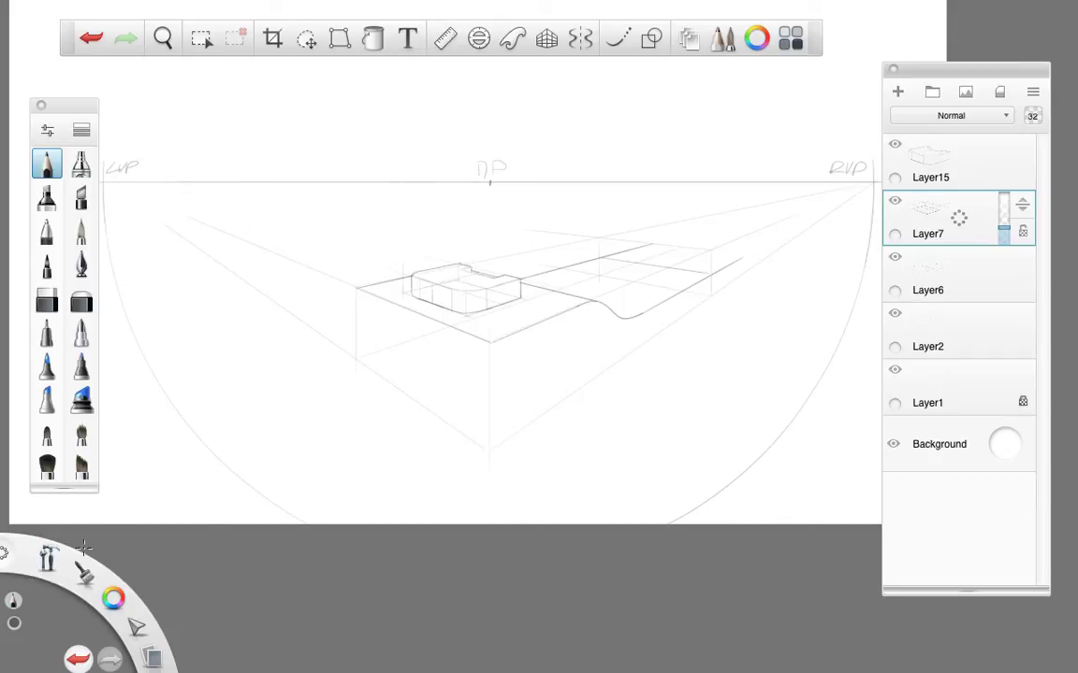
Add a new layer, place it above Layer15 at the top of the stack, and close the layer editor.
{"action": "left_click", "coordinate": [897, 92]}
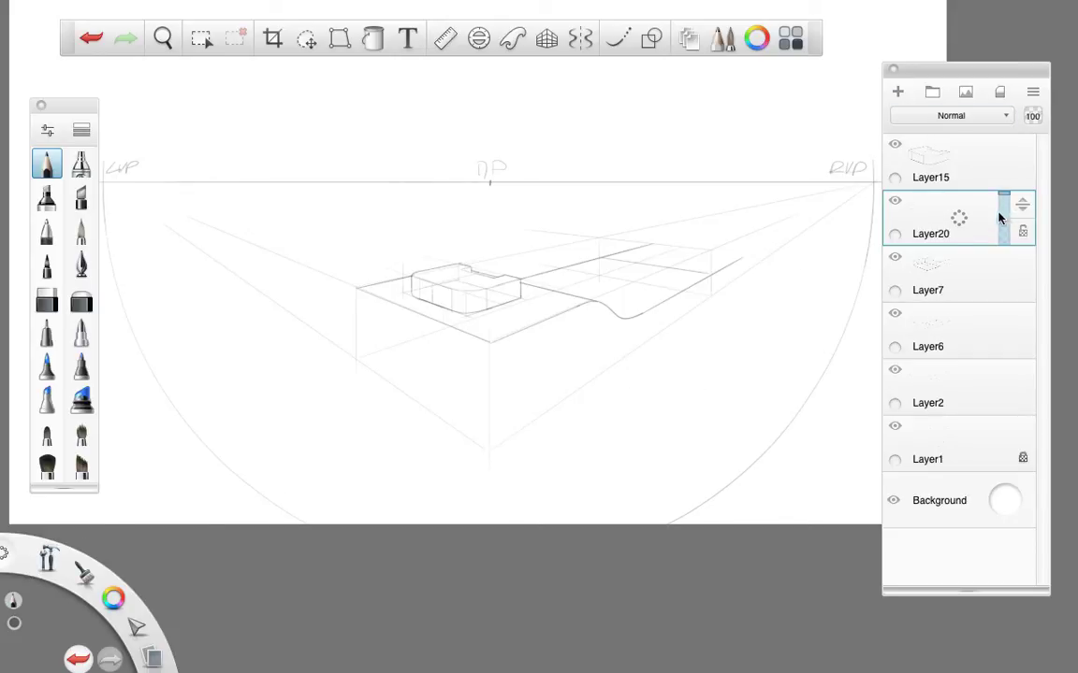
{"action": "left_click_drag", "start_coordinate": [1022, 204], "coordinate": [993, 156]}
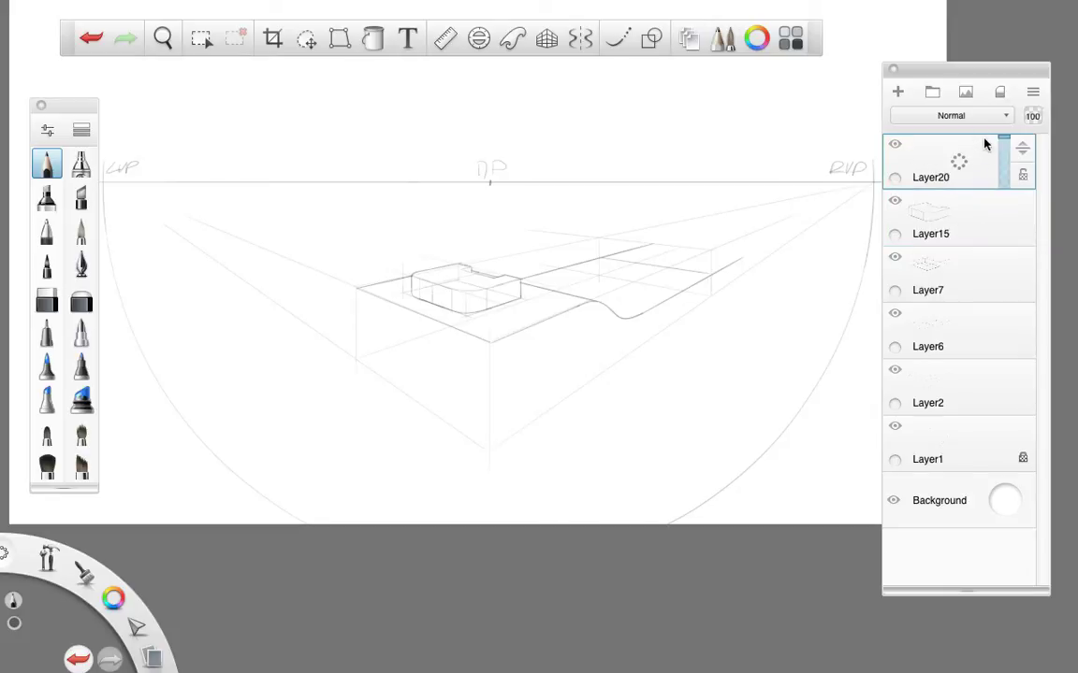
{"action": "left_click", "coordinate": [893, 70]}
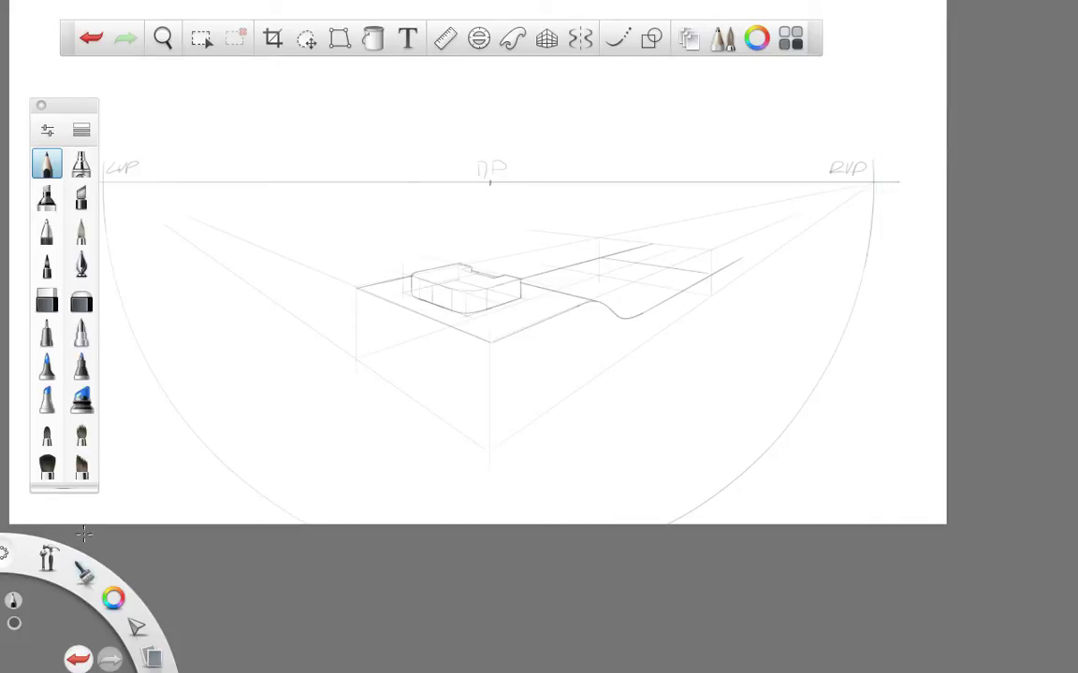
Using the Ruler aligned to RVP, extend the box's four receding edges in light pencil past its left face, and add a vertical construction line.
{"action": "left_click", "coordinate": [446, 38]}
{"action": "left_click_drag", "start_coordinate": [750, 522], "coordinate": [859, 212]}
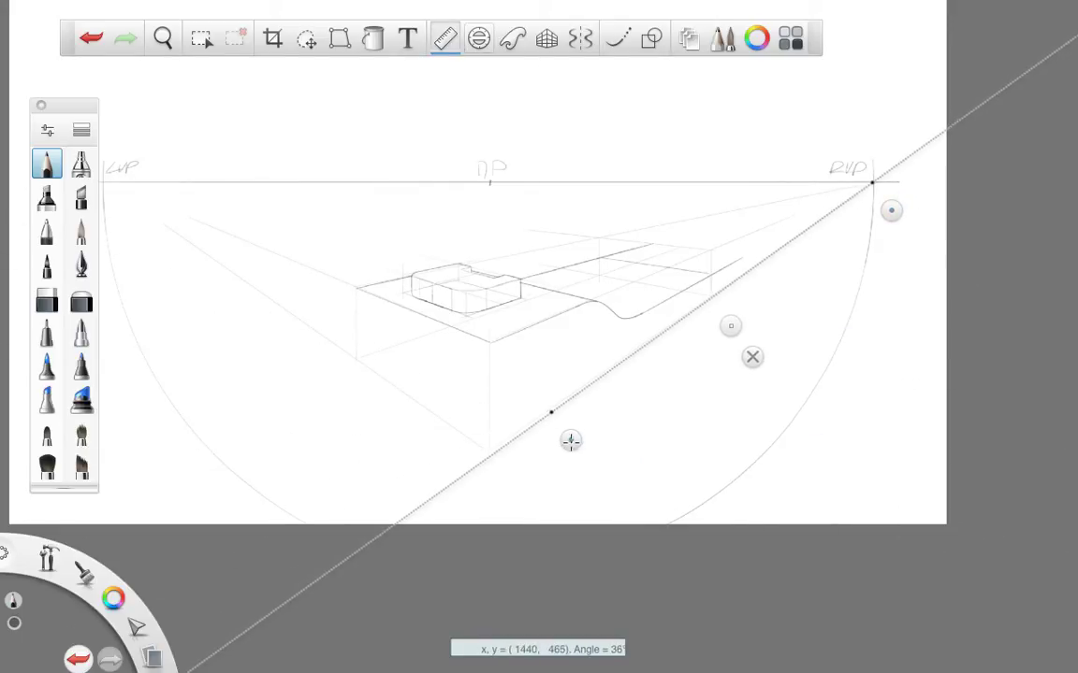
{"action": "left_click_drag", "start_coordinate": [571, 441], "coordinate": [449, 515]}
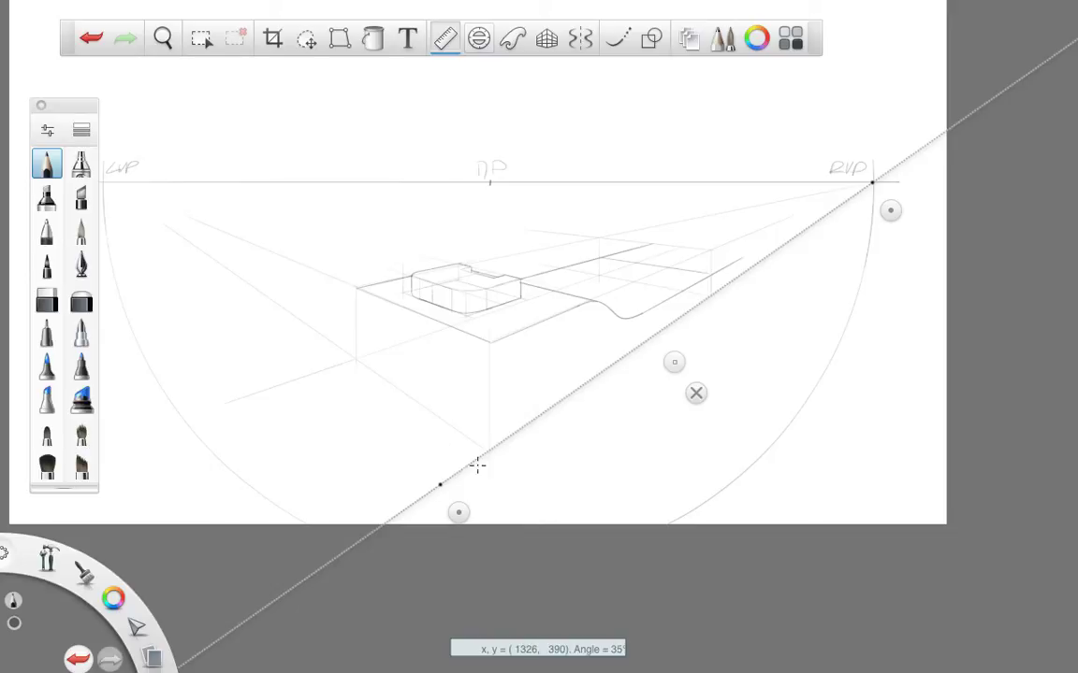
{"action": "left_click_drag", "start_coordinate": [462, 514], "coordinate": [238, 322]}
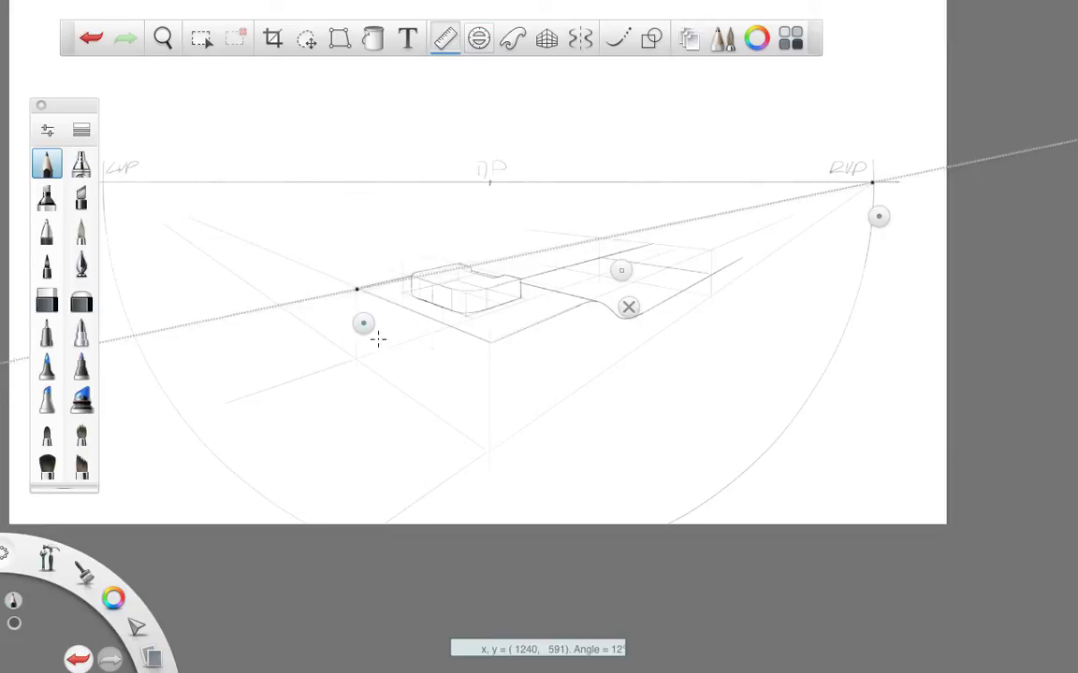
{"action": "left_click_drag", "start_coordinate": [366, 324], "coordinate": [503, 374]}
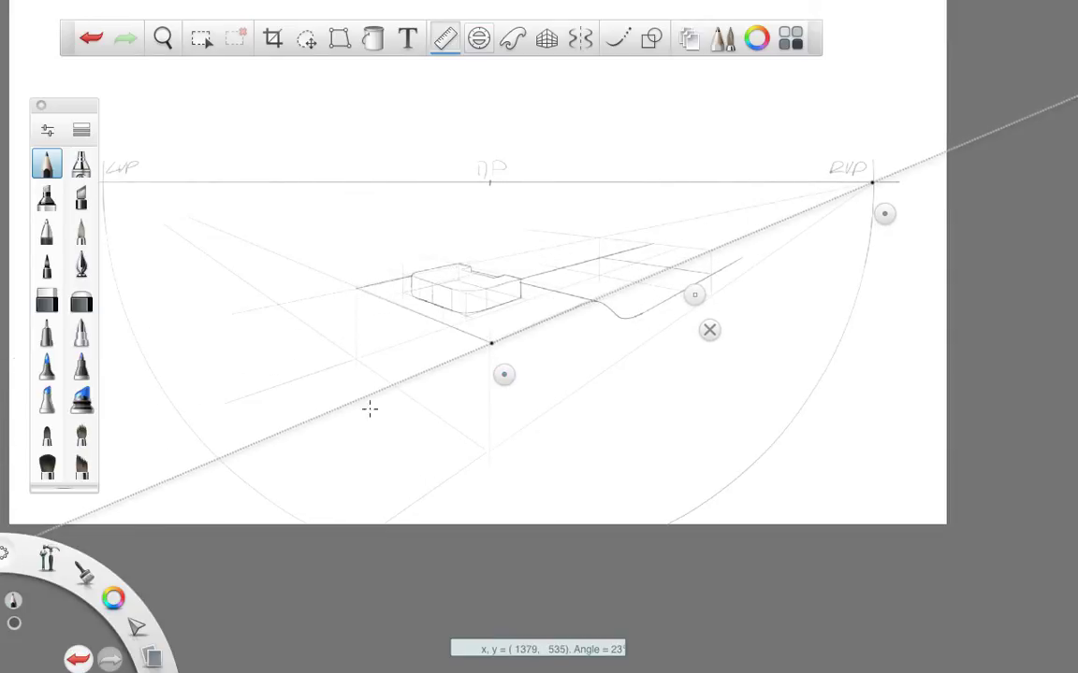
{"action": "left_click", "coordinate": [709, 329]}
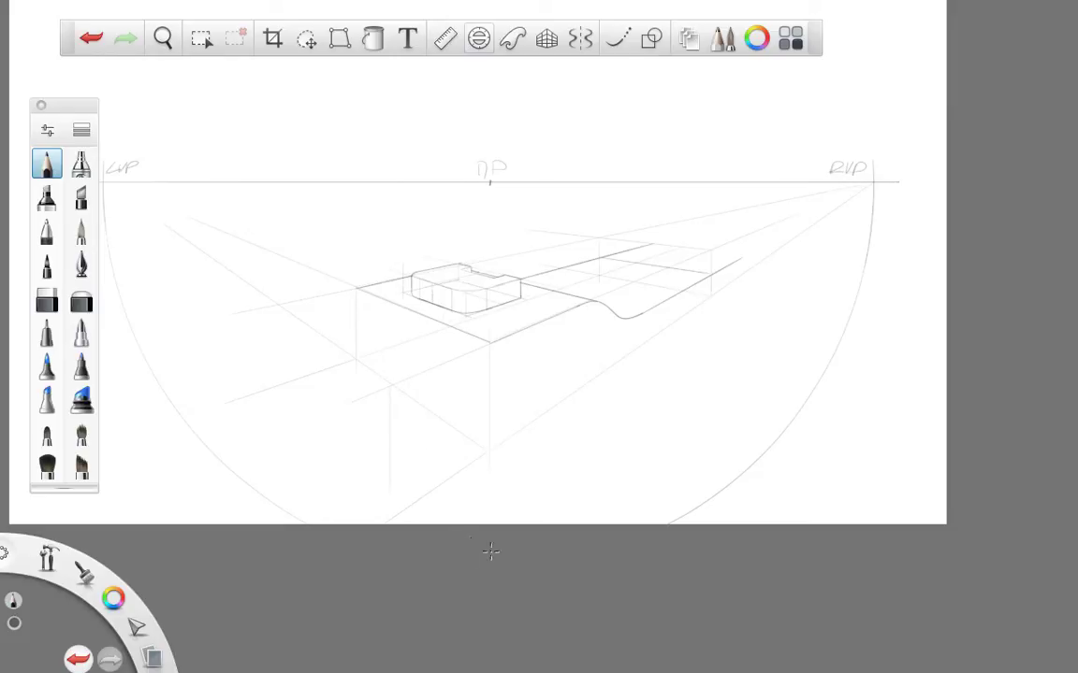
Undo the misplaced vertical and redraw it in pencil from the extended box's upper front corner down to the lowest receding edge.
{"action": "key", "text": "ctrl+z"}
{"action": "left_click_drag", "start_coordinate": [383, 391], "coordinate": [383, 550]}
{"action": "key", "text": "ctrl+z"}
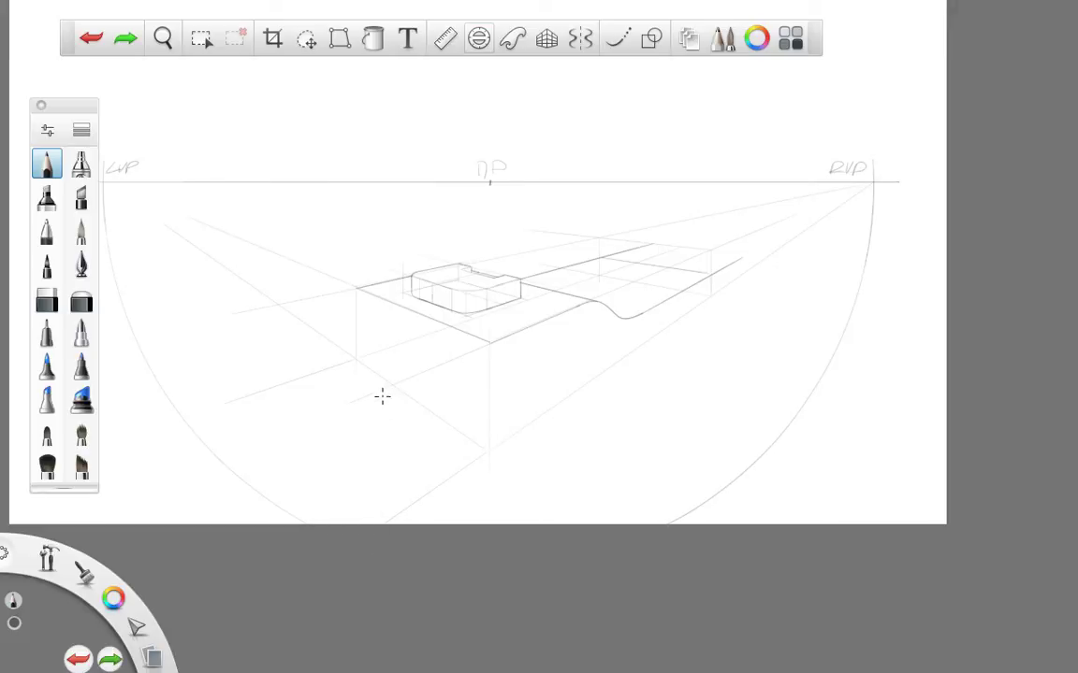
{"action": "left_click_drag", "start_coordinate": [382, 393], "coordinate": [385, 549]}
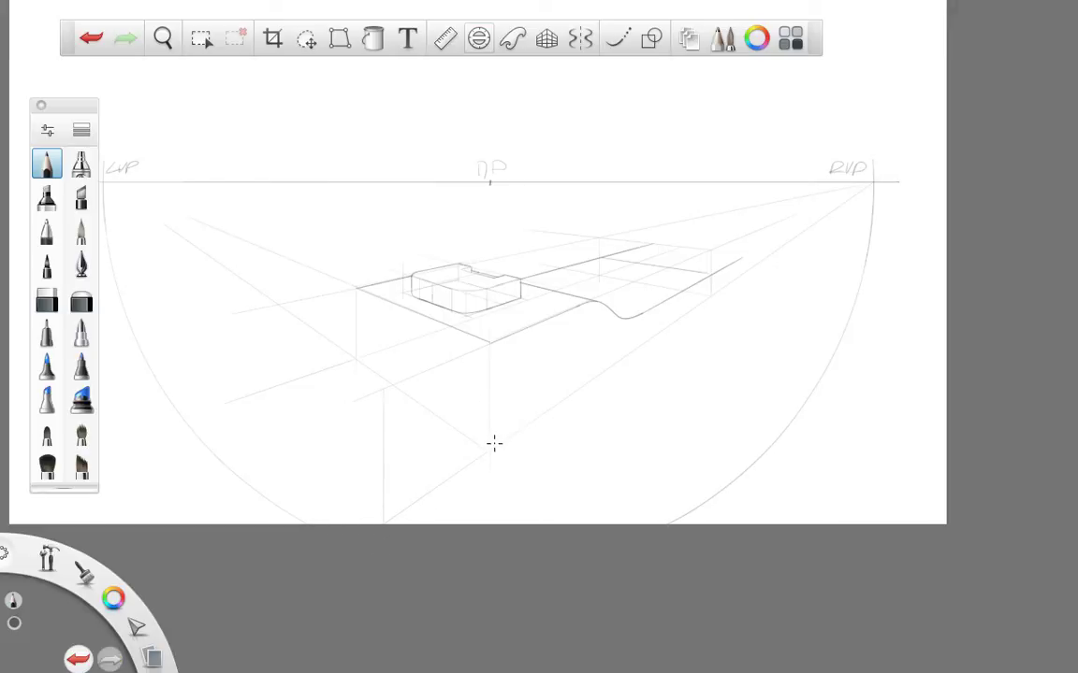
{"action": "key", "text": "ctrl+z"}
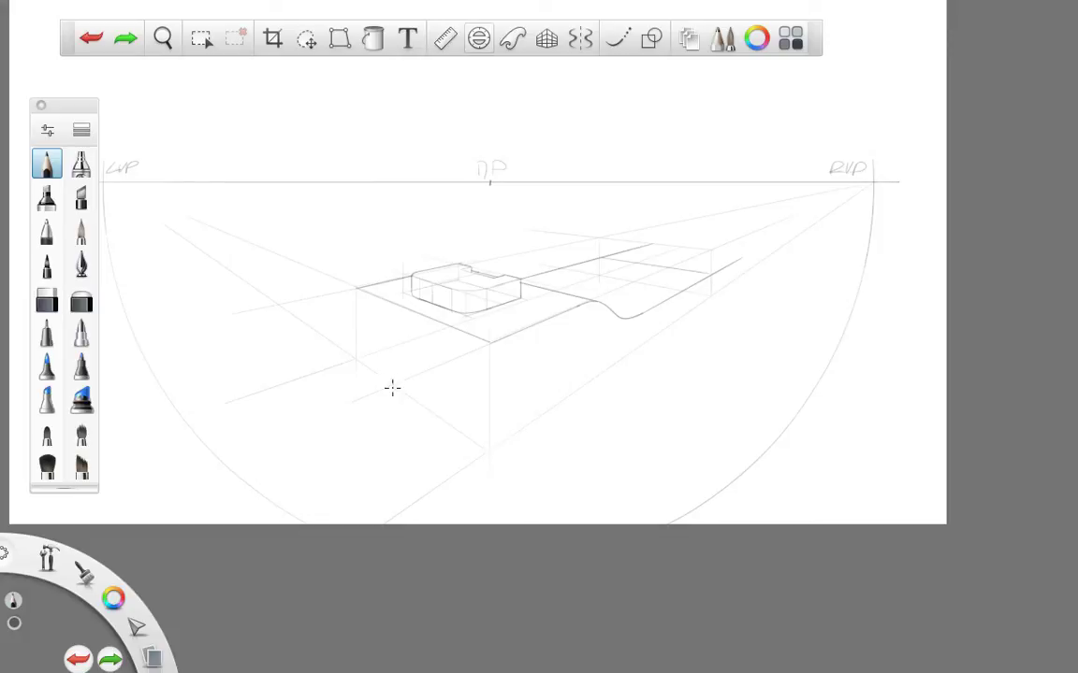
{"action": "left_click_drag", "start_coordinate": [392, 385], "coordinate": [394, 533]}
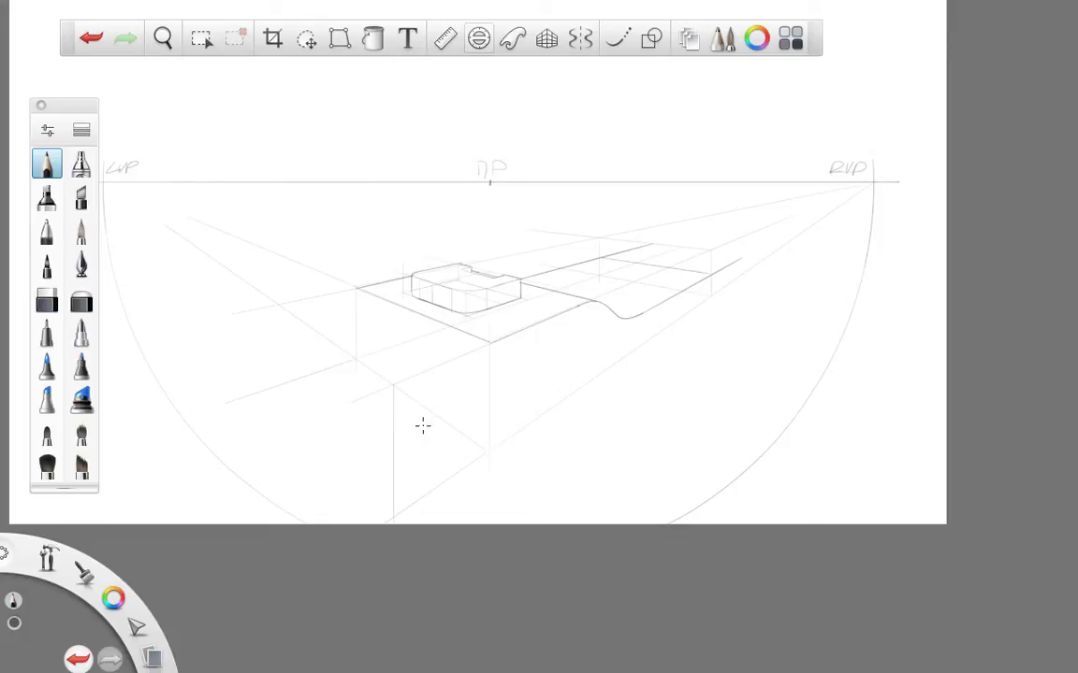
Align the Ruler from LVP to the foot of the new vertical and draw the extension's lower left edge in light pencil.
{"action": "left_click", "coordinate": [446, 39]}
{"action": "left_click_drag", "start_coordinate": [504, 374], "coordinate": [105, 214]}
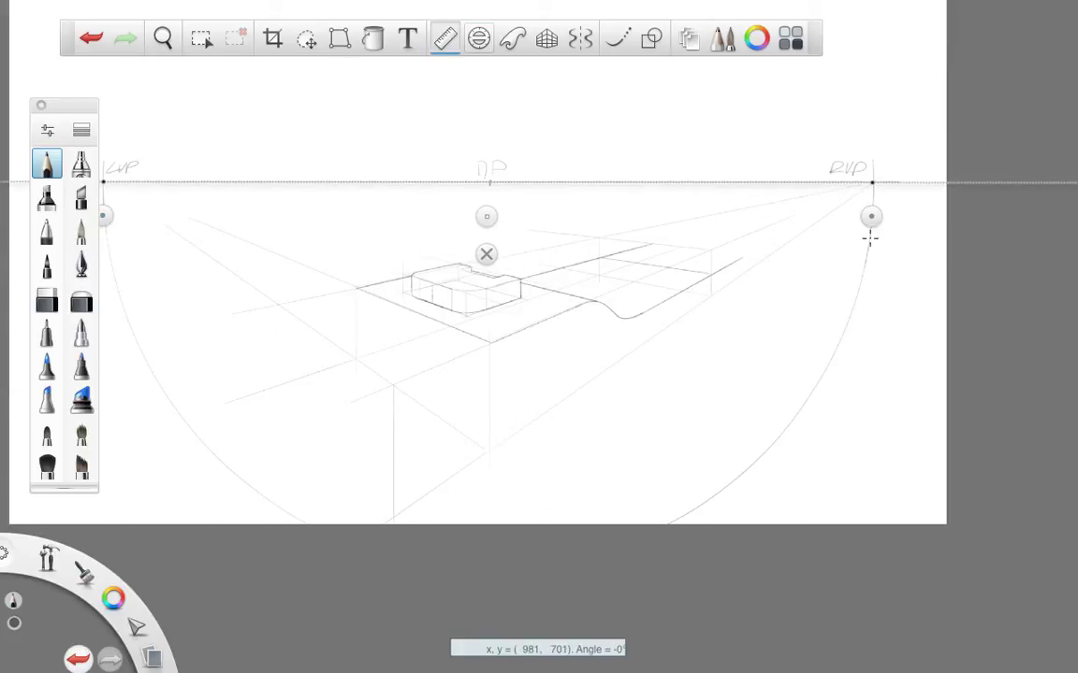
{"action": "left_click_drag", "start_coordinate": [829, 248], "coordinate": [364, 493]}
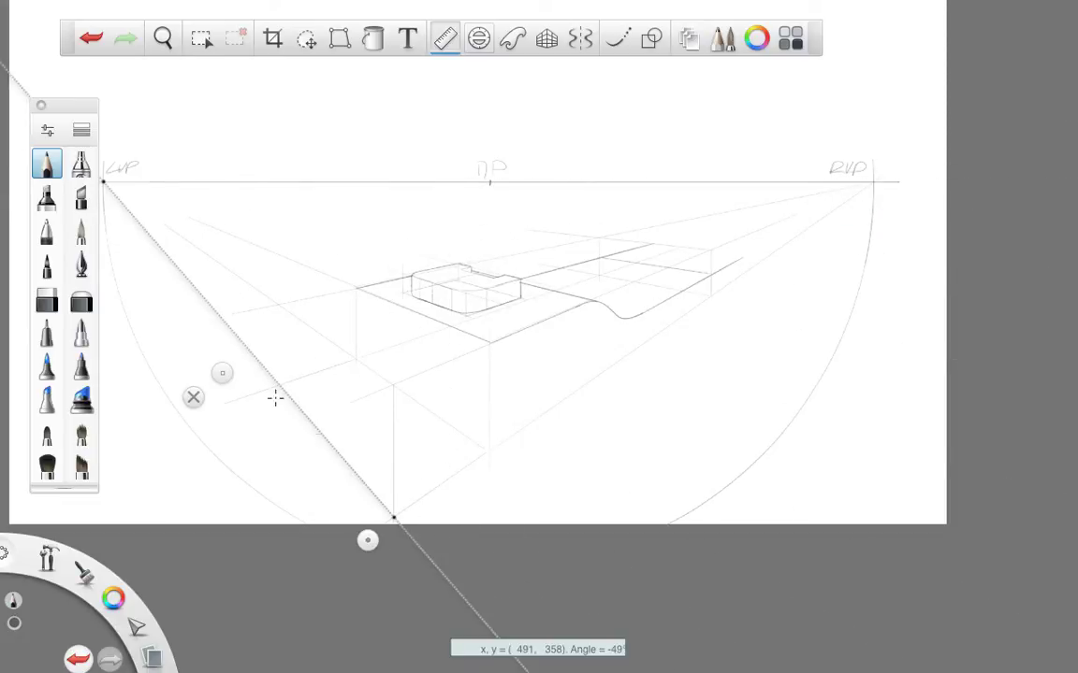
{"action": "mouse_move", "coordinate": [355, 512]}
{"action": "left_mouse_down"}
{"action": "mouse_move", "coordinate": [347, 533]}
{"action": "mouse_move", "coordinate": [164, 459]}
{"action": "mouse_move", "coordinate": [168, 368]}
{"action": "mouse_move", "coordinate": [348, 493]}
{"action": "left_mouse_up"}
Set the Ruler to 90° at the extension's far-left corner, draw its vertical edge in light pencil, and close the Ruler.
{"action": "left_click", "coordinate": [343, 505]}
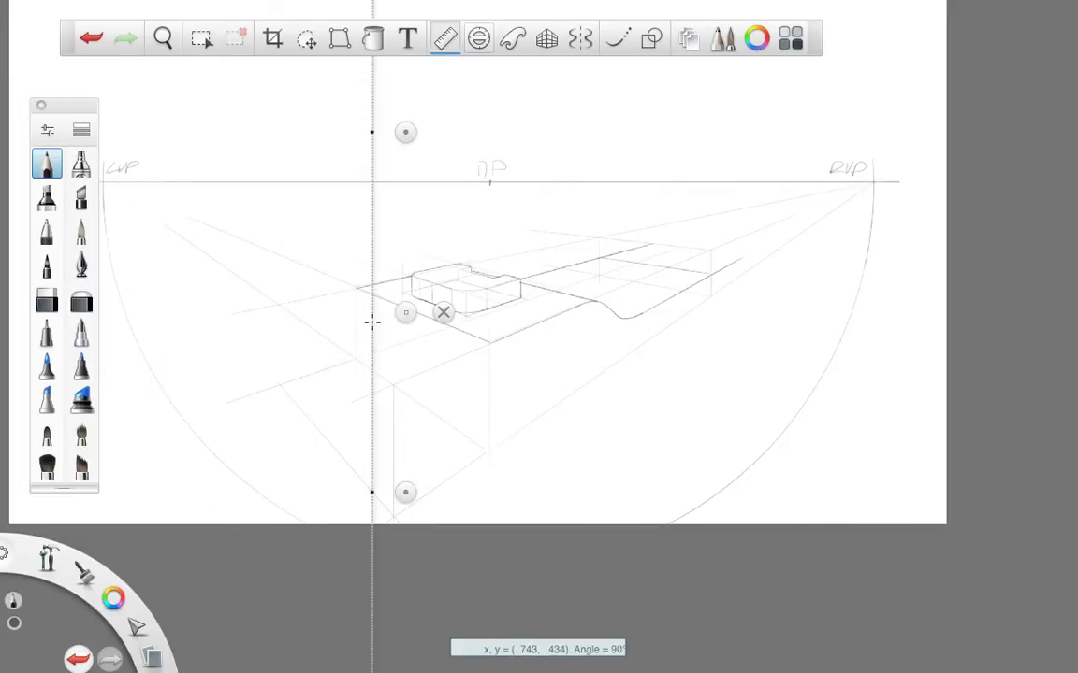
{"action": "left_click_drag", "start_coordinate": [404, 313], "coordinate": [313, 309]}
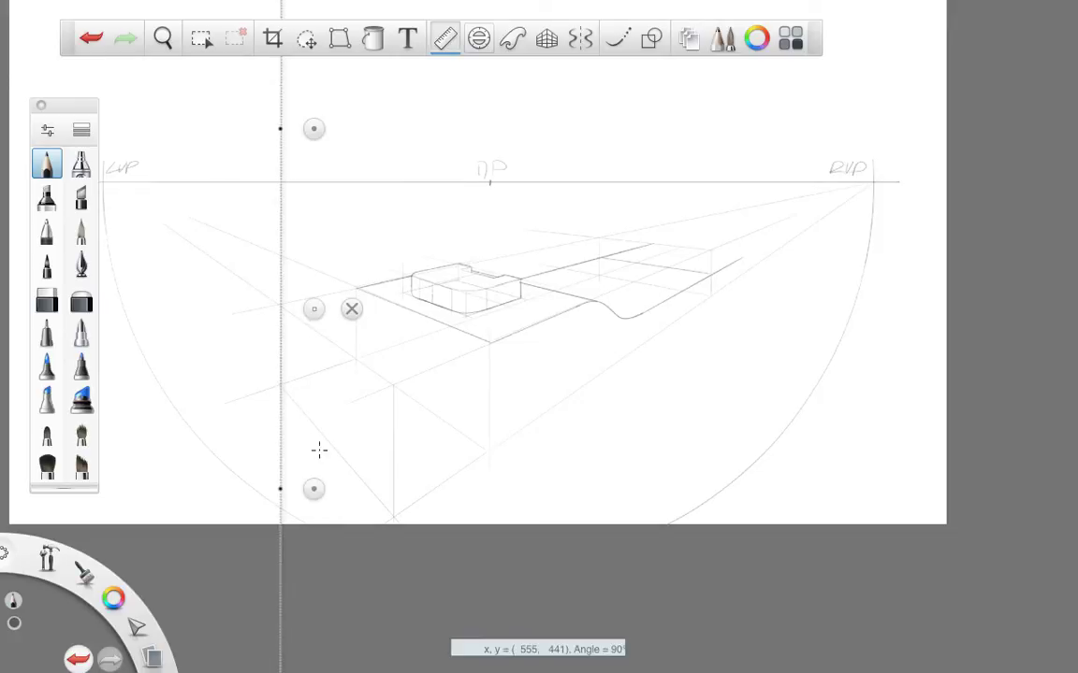
{"action": "left_click", "coordinate": [352, 309]}
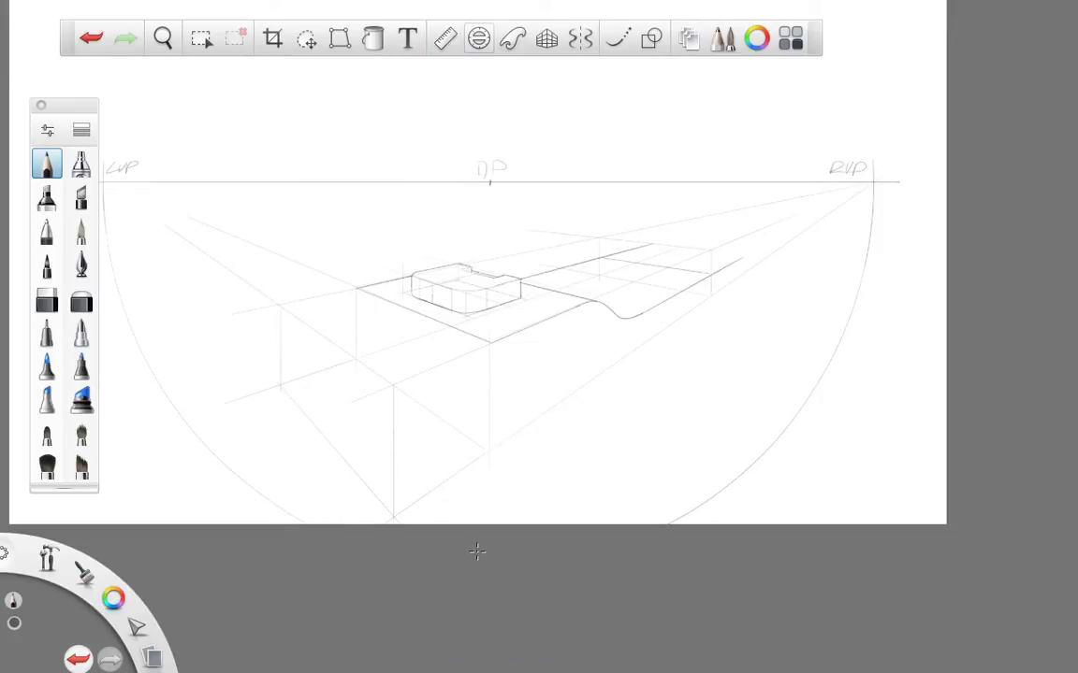
Reopen the Ruler and align it at about 18° through the extension's lower far-left corner toward RVP.
{"action": "left_click", "coordinate": [445, 39]}
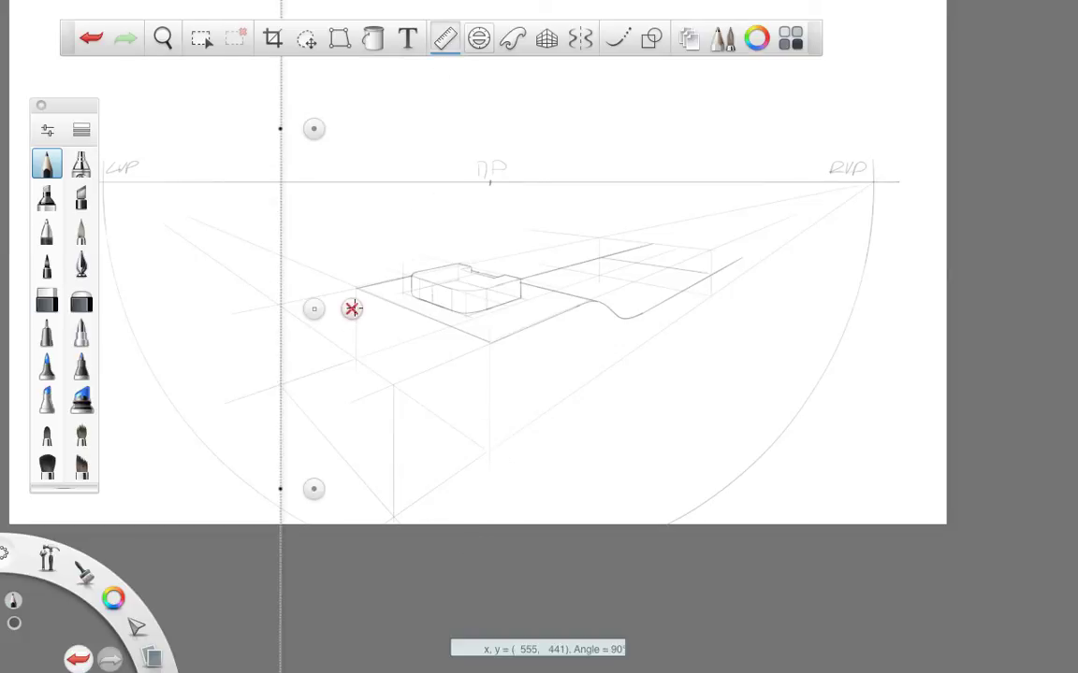
{"action": "left_click_drag", "start_coordinate": [310, 125], "coordinate": [459, 468]}
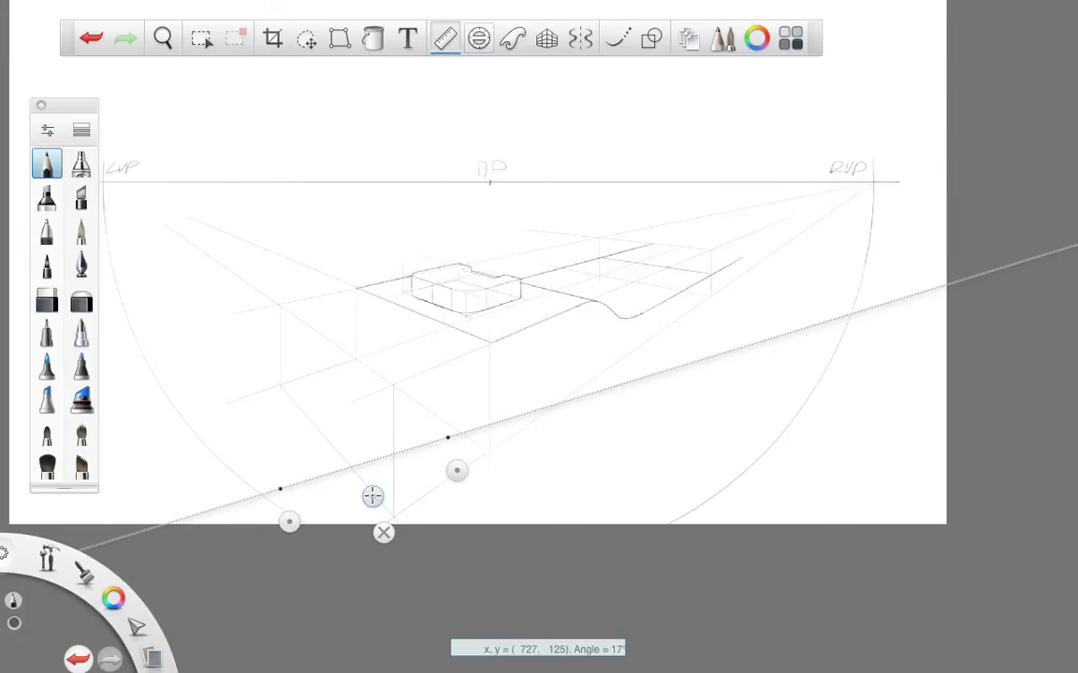
{"action": "left_click_drag", "start_coordinate": [373, 497], "coordinate": [380, 379]}
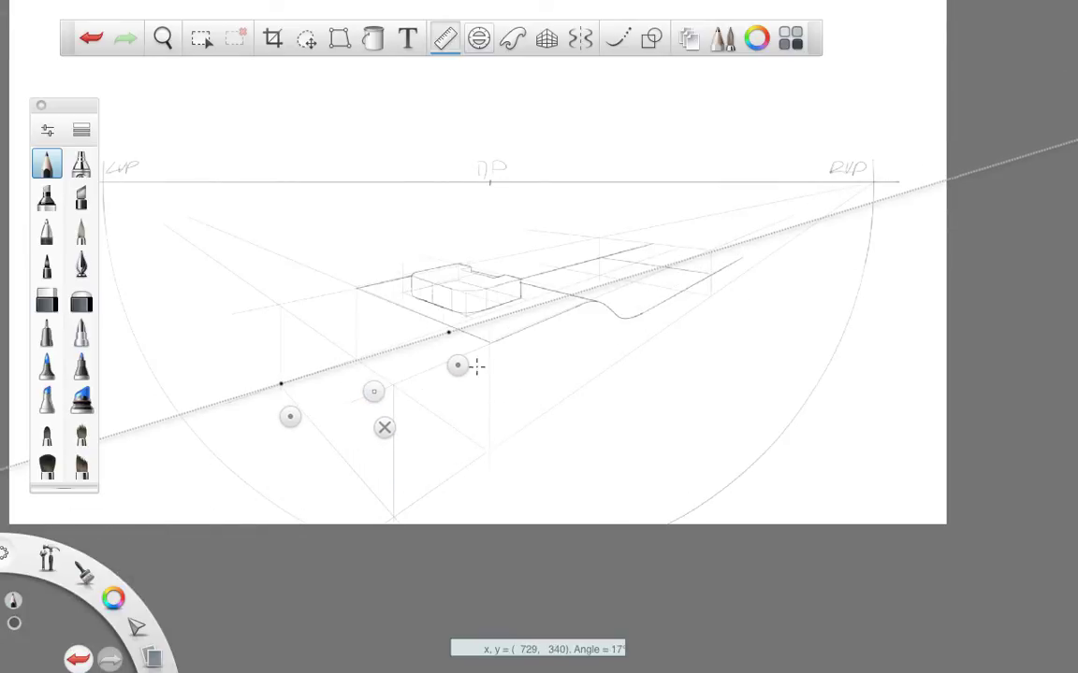
{"action": "left_click_drag", "start_coordinate": [457, 366], "coordinate": [460, 363]}
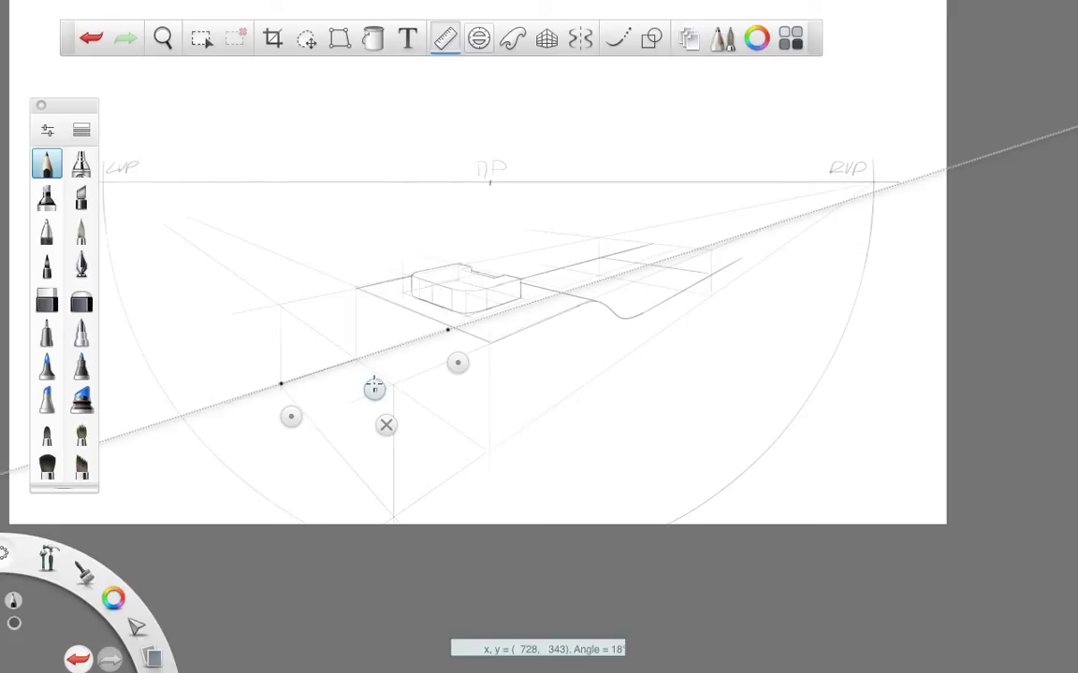
Darken the box's near bottom edge running toward the right vanishing point, using the ruler as a guide.
{"action": "left_click_drag", "start_coordinate": [372, 387], "coordinate": [496, 560]}
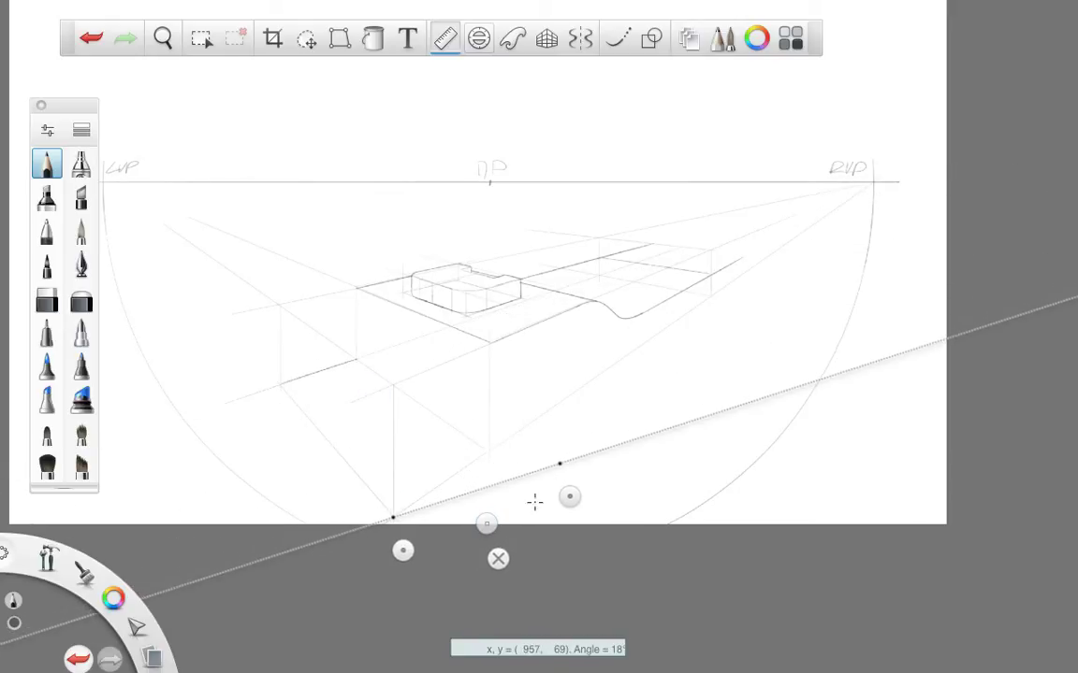
{"action": "left_click_drag", "start_coordinate": [572, 495], "coordinate": [515, 473]}
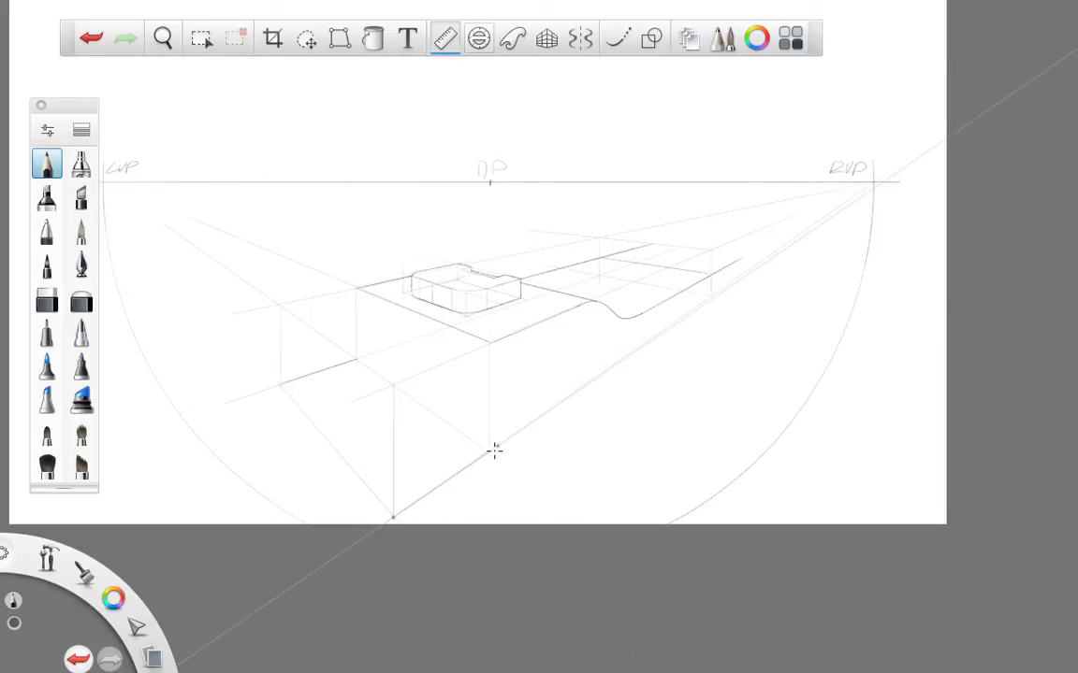
{"action": "mouse_move", "coordinate": [495, 452]}
Darken the box's front-left bottom edge and the opposite bottom edge running toward the left vanishing point with the ruler.
{"action": "left_click_drag", "start_coordinate": [517, 473], "coordinate": [294, 409]}
{"action": "mouse_move", "coordinate": [363, 461]}
{"action": "left_click_drag", "start_coordinate": [310, 474], "coordinate": [394, 447]}
{"action": "left_click_drag", "start_coordinate": [445, 515], "coordinate": [484, 491]}
{"action": "left_click_drag", "start_coordinate": [489, 450], "coordinate": [418, 389]}
{"action": "mouse_move", "coordinate": [414, 394]}
Darken the two vertical edges below the upper platform with the ruler upright at 90°, and close the ruler.
{"action": "left_click_drag", "start_coordinate": [488, 493], "coordinate": [380, 286]}
{"action": "left_click_drag", "start_coordinate": [311, 249], "coordinate": [327, 257]}
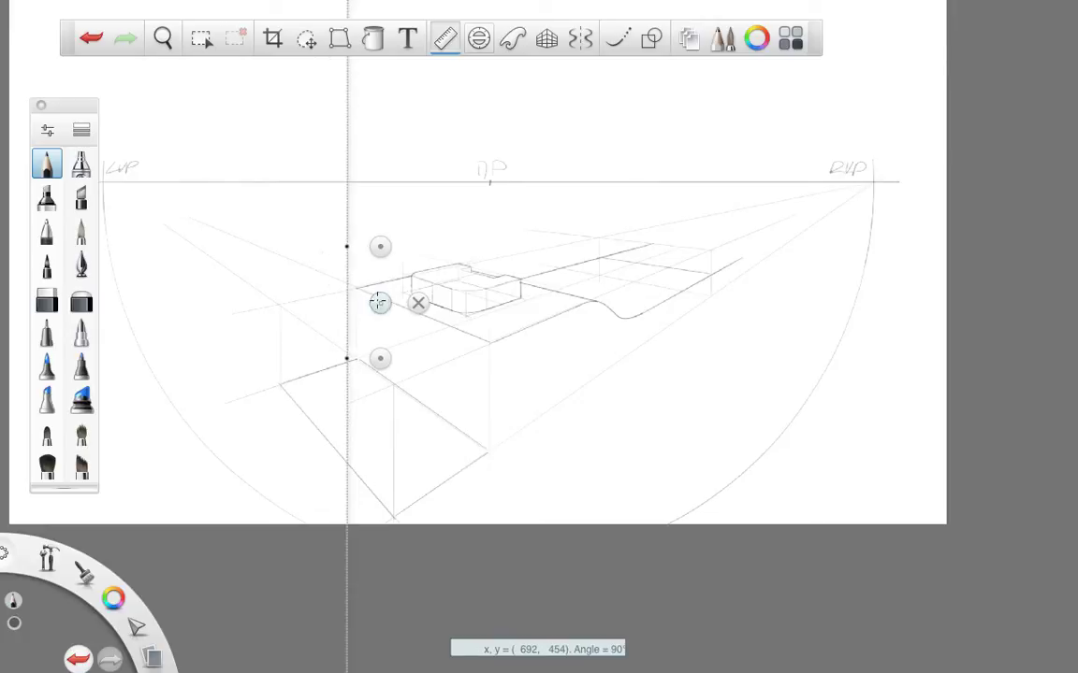
{"action": "left_click_drag", "start_coordinate": [379, 303], "coordinate": [488, 337]}
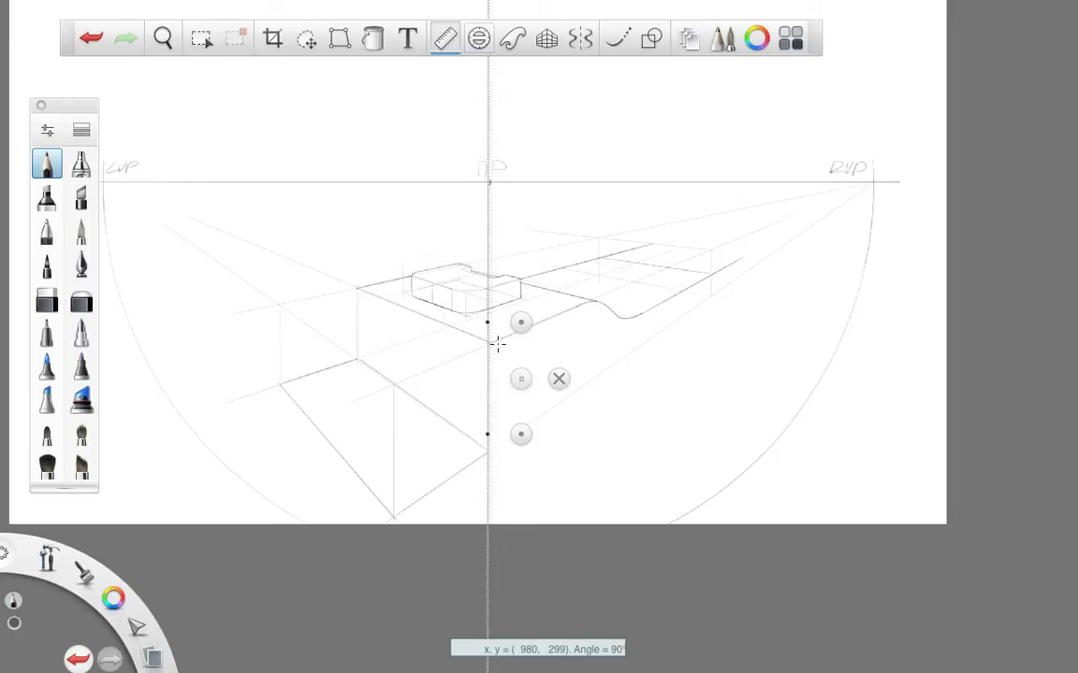
{"action": "mouse_move", "coordinate": [534, 435]}
{"action": "left_click", "coordinate": [558, 378]}
Draw a ruled line from the foot of the rear vertical edge toward the right vanishing point and close the ruler.
{"action": "left_click", "coordinate": [446, 39]}
{"action": "left_click_drag", "start_coordinate": [519, 434], "coordinate": [431, 378]}
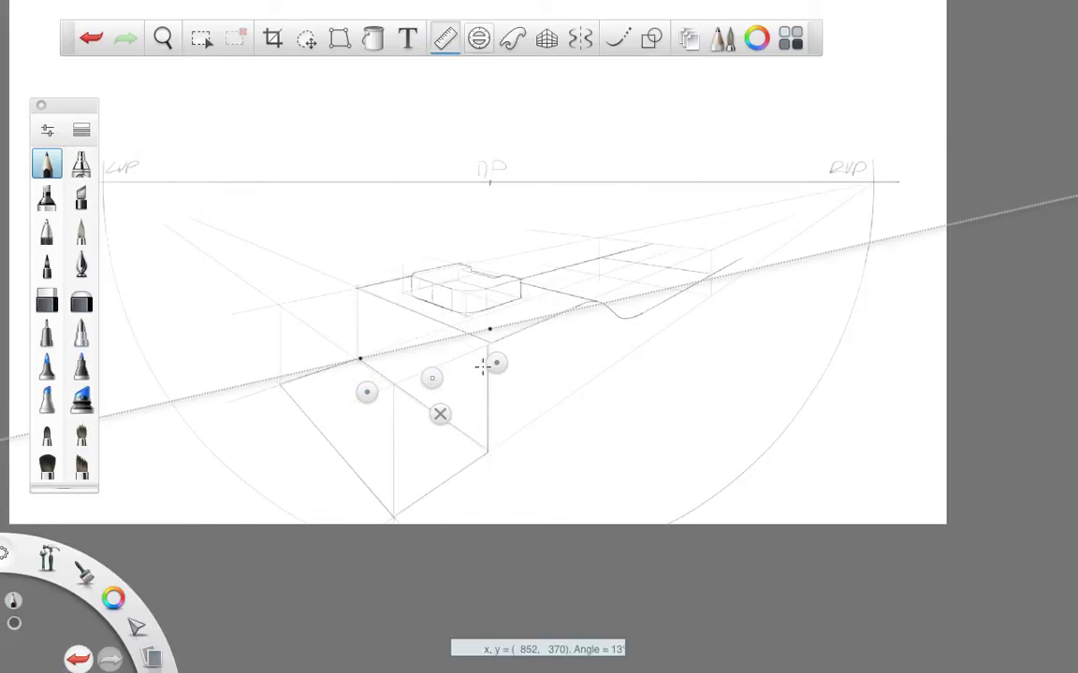
{"action": "left_click_drag", "start_coordinate": [497, 363], "coordinate": [496, 344]}
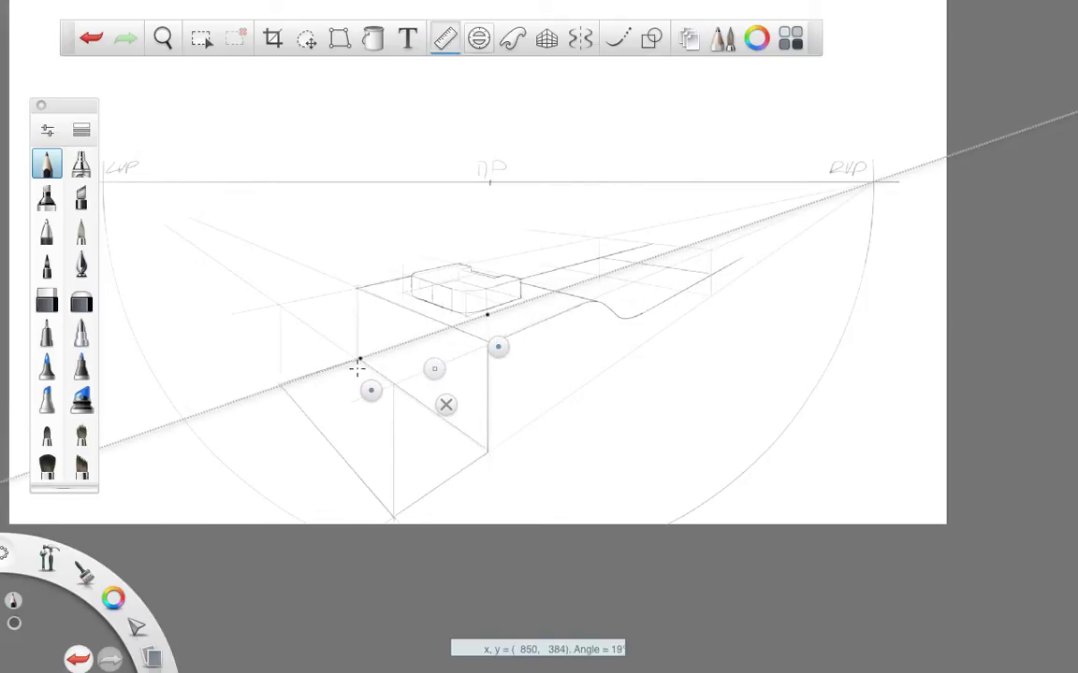
{"action": "left_click_drag", "start_coordinate": [363, 358], "coordinate": [451, 338]}
{"action": "left_click", "coordinate": [445, 404]}
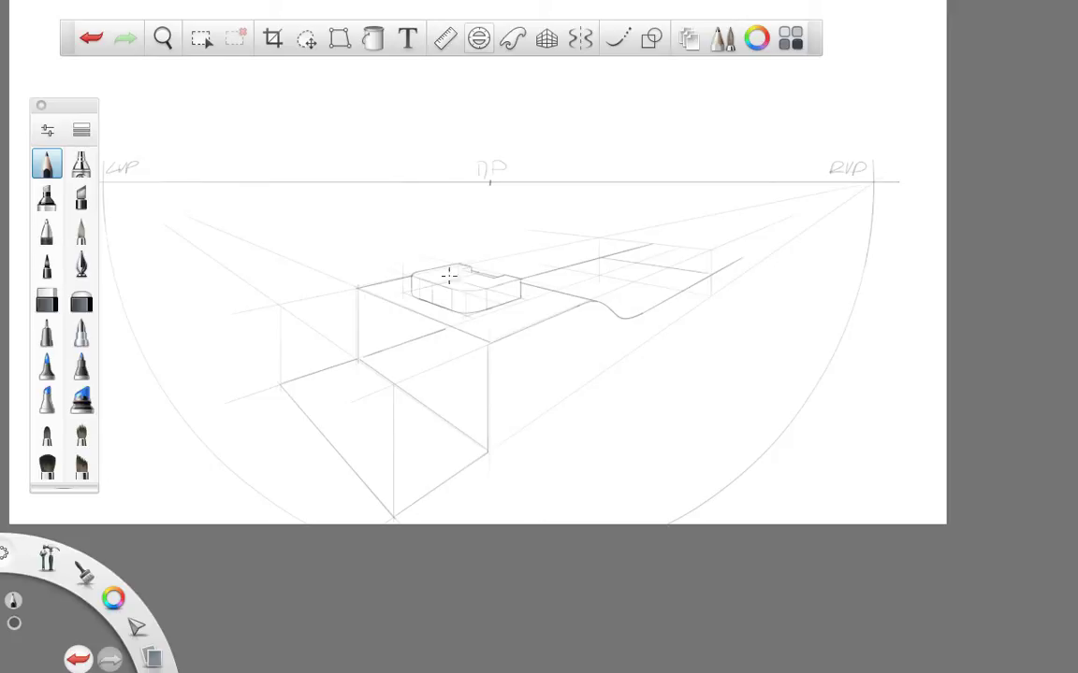
Sketch a rough curved form in red inside the open box, with guide strokes toward the left vanishing point.
{"action": "left_click_drag", "start_coordinate": [113, 598], "coordinate": [89, 560]}
{"action": "mouse_move", "coordinate": [433, 338]}
{"action": "left_mouse_down"}
{"action": "mouse_move", "coordinate": [393, 363]}
{"action": "mouse_move", "coordinate": [372, 413]}
{"action": "left_mouse_up"}
{"action": "mouse_move", "coordinate": [393, 323]}
{"action": "left_mouse_down"}
{"action": "mouse_move", "coordinate": [355, 349]}
{"action": "mouse_move", "coordinate": [339, 382]}
{"action": "left_mouse_up"}
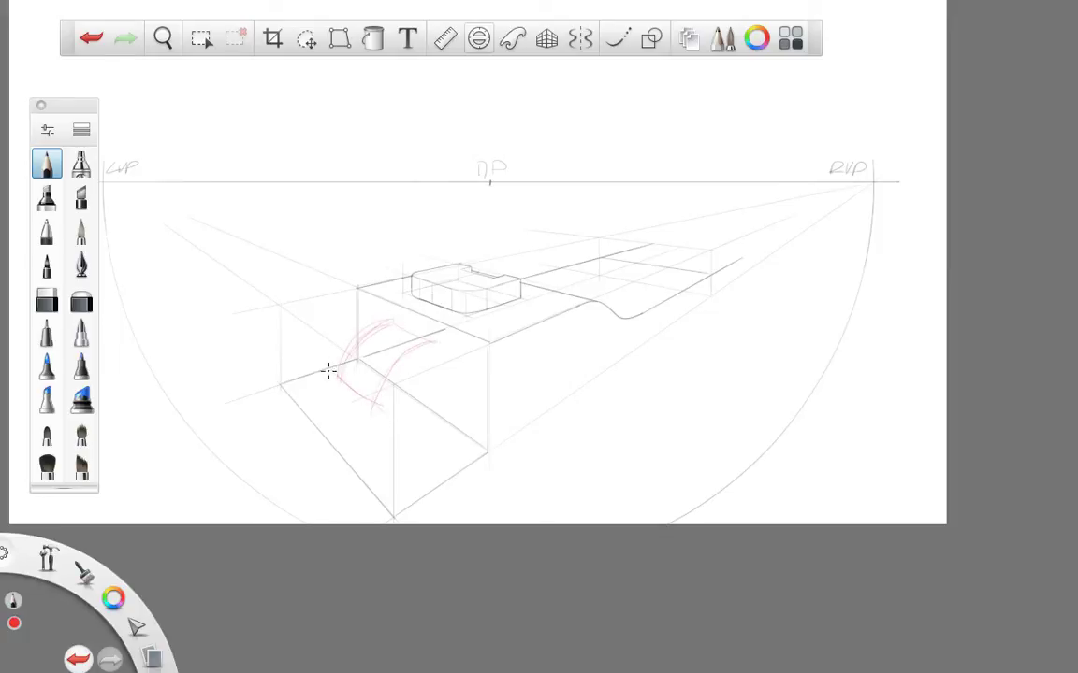
{"action": "left_click_drag", "start_coordinate": [337, 361], "coordinate": [333, 399]}
{"action": "mouse_move", "coordinate": [427, 345]}
{"action": "left_mouse_down"}
{"action": "mouse_move", "coordinate": [361, 296]}
{"action": "mouse_move", "coordinate": [229, 232]}
{"action": "left_mouse_up"}
{"action": "left_click_drag", "start_coordinate": [333, 360], "coordinate": [187, 207]}
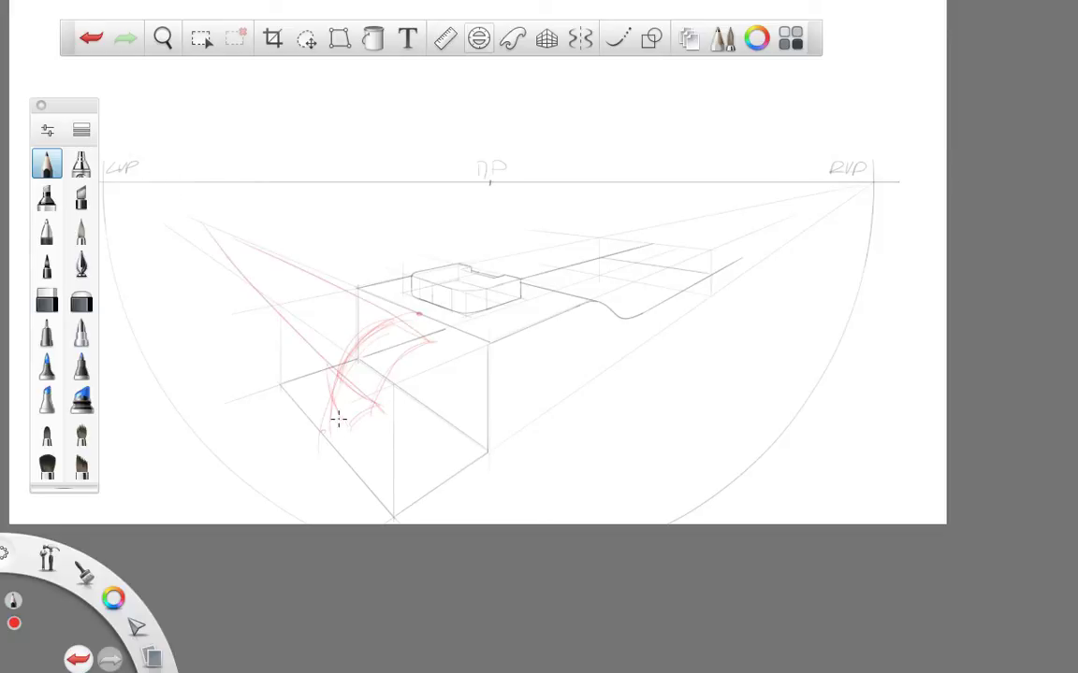
{"action": "mouse_move", "coordinate": [290, 357]}
{"action": "left_mouse_down"}
{"action": "mouse_move", "coordinate": [174, 226]}
{"action": "mouse_move", "coordinate": [182, 250]}
{"action": "left_mouse_up"}
Undo all the red sketch strokes on the box.
{"action": "key", "text": "ctrl+z"}
{"action": "key", "text": "ctrl+z"}
{"action": "key", "text": "ctrl+z"}
{"action": "key", "text": "ctrl+z"}
{"action": "key", "text": "ctrl+z"}
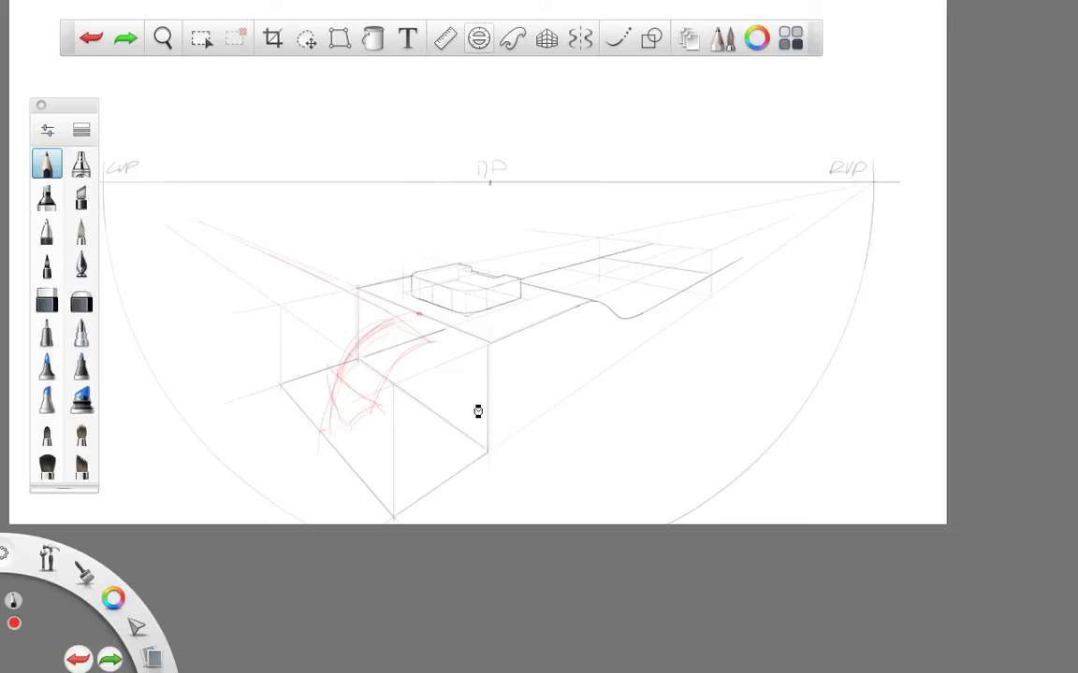
{"action": "key", "text": "ctrl+z"}
{"action": "key", "text": "ctrl+z"}
{"action": "key", "text": "ctrl+z"}
{"action": "key", "text": "ctrl+z"}
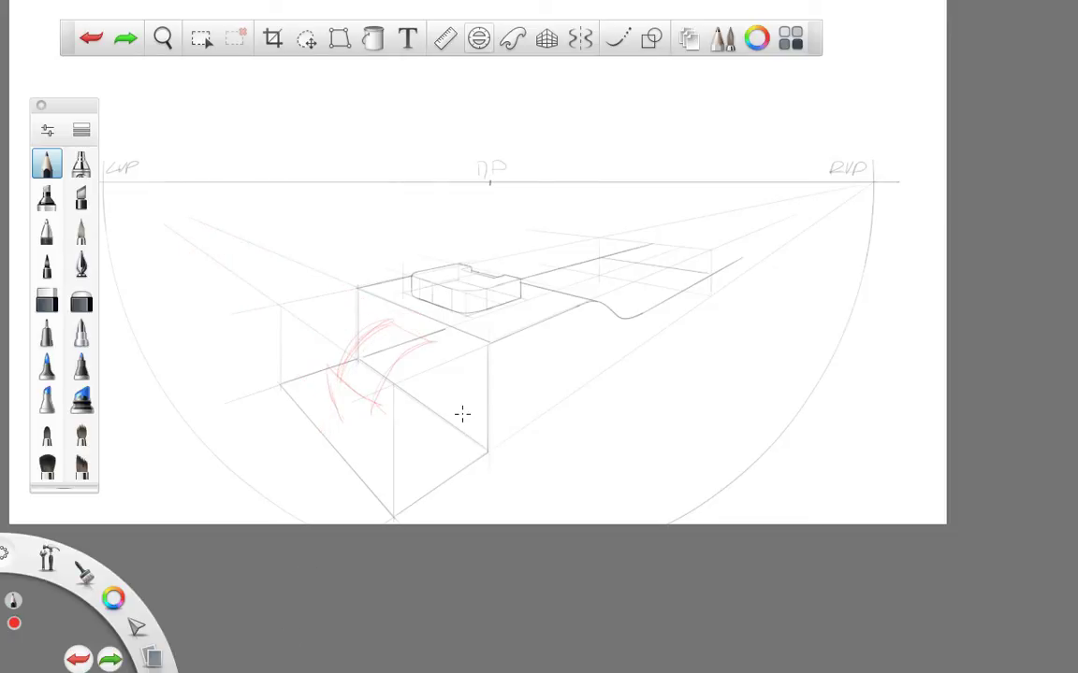
{"action": "key", "text": "ctrl+z"}
{"action": "key", "text": "ctrl+z"}
{"action": "key", "text": "ctrl+z"}
{"action": "key", "text": "ctrl+z"}
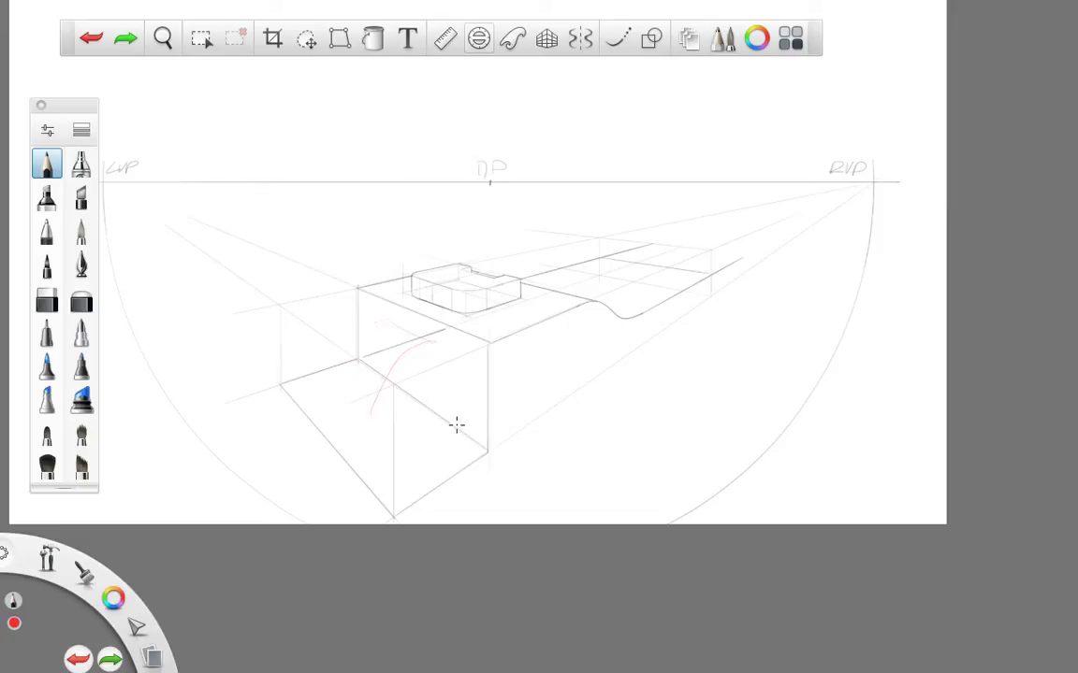
Switch to blue and mark with the ruler where the two diagonals of the box's left face cross.
{"action": "left_click", "coordinate": [113, 598]}
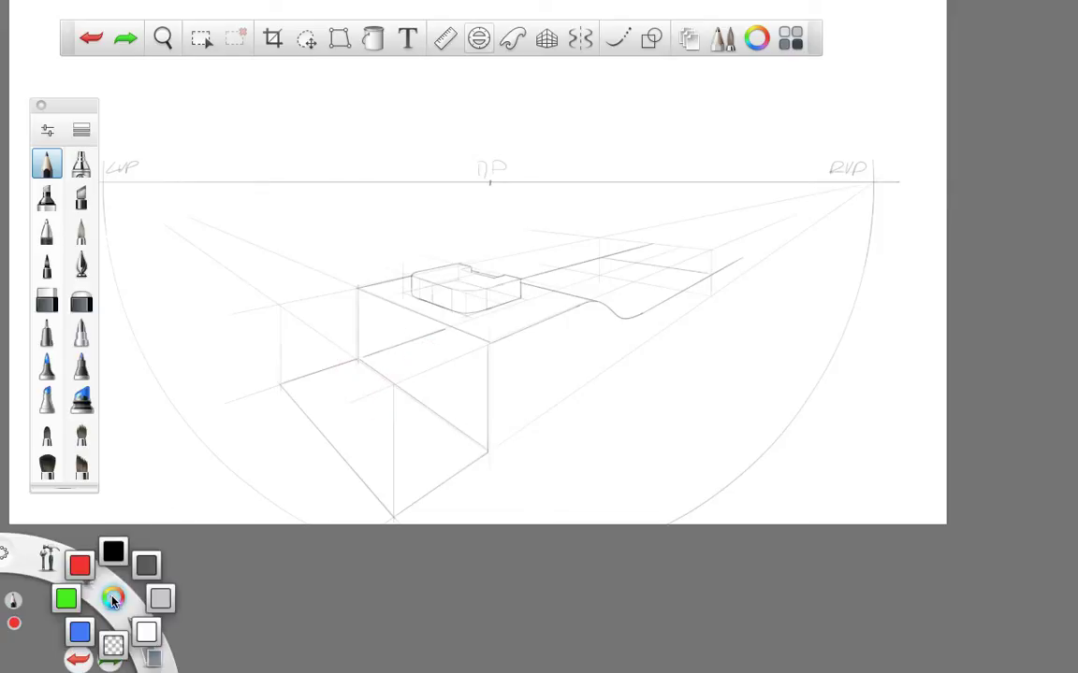
{"action": "left_click", "coordinate": [79, 632]}
{"action": "left_click", "coordinate": [445, 38]}
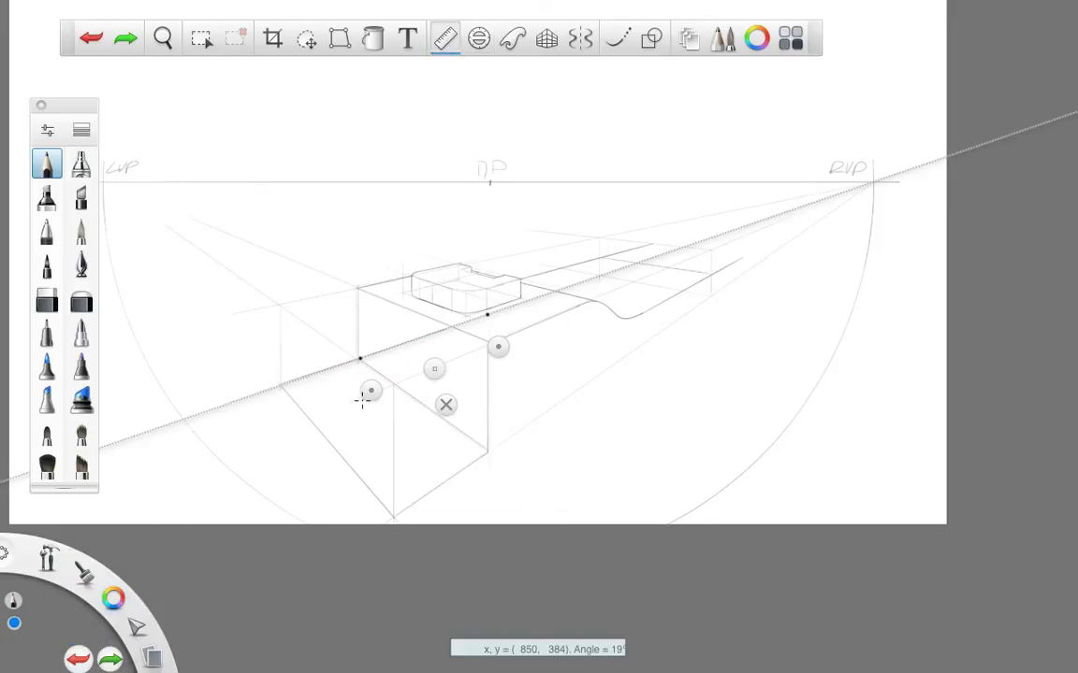
{"action": "left_click_drag", "start_coordinate": [373, 393], "coordinate": [289, 417]}
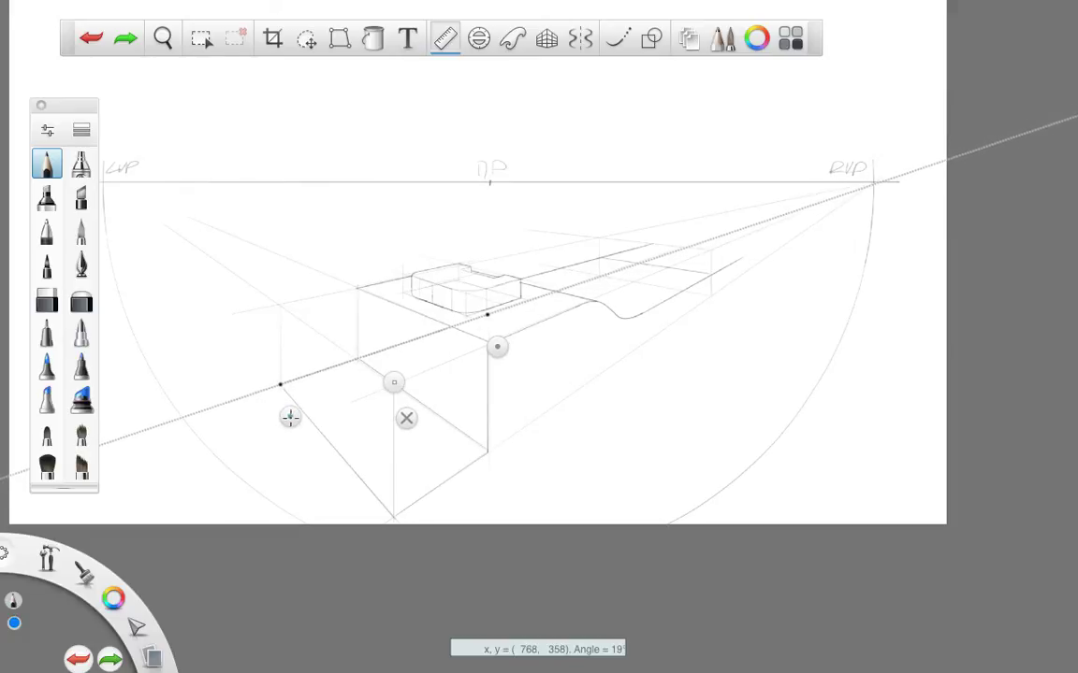
{"action": "left_click_drag", "start_coordinate": [499, 352], "coordinate": [407, 413]}
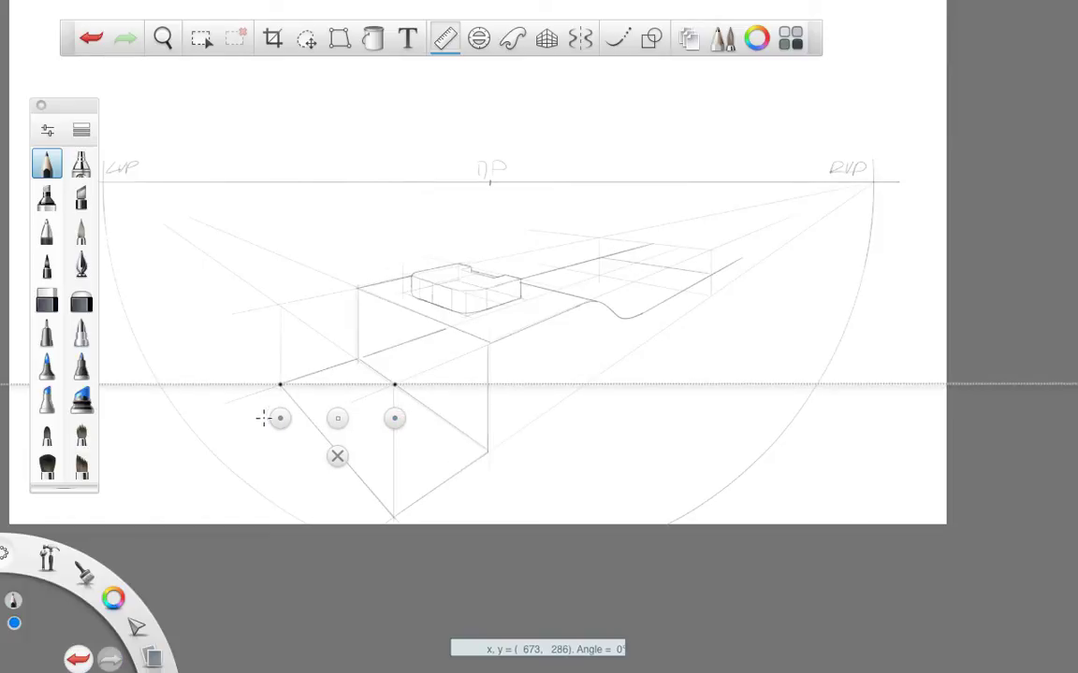
{"action": "left_click_drag", "start_coordinate": [265, 418], "coordinate": [287, 340]}
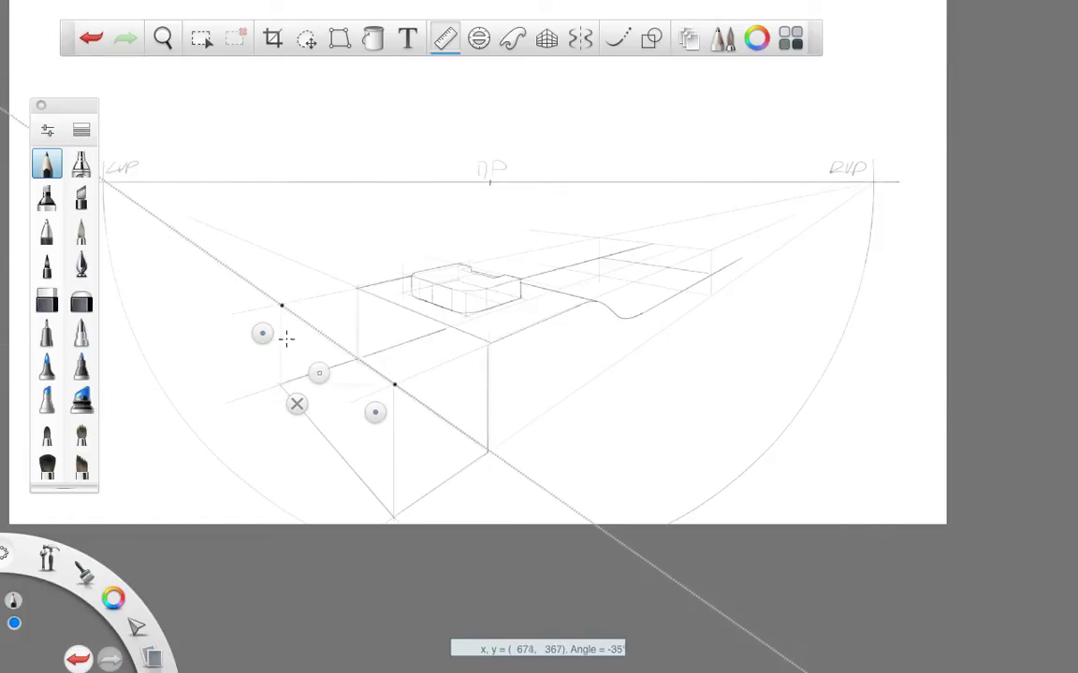
{"action": "left_click_drag", "start_coordinate": [374, 411], "coordinate": [388, 524]}
{"action": "left_click_drag", "start_coordinate": [381, 541], "coordinate": [376, 546]}
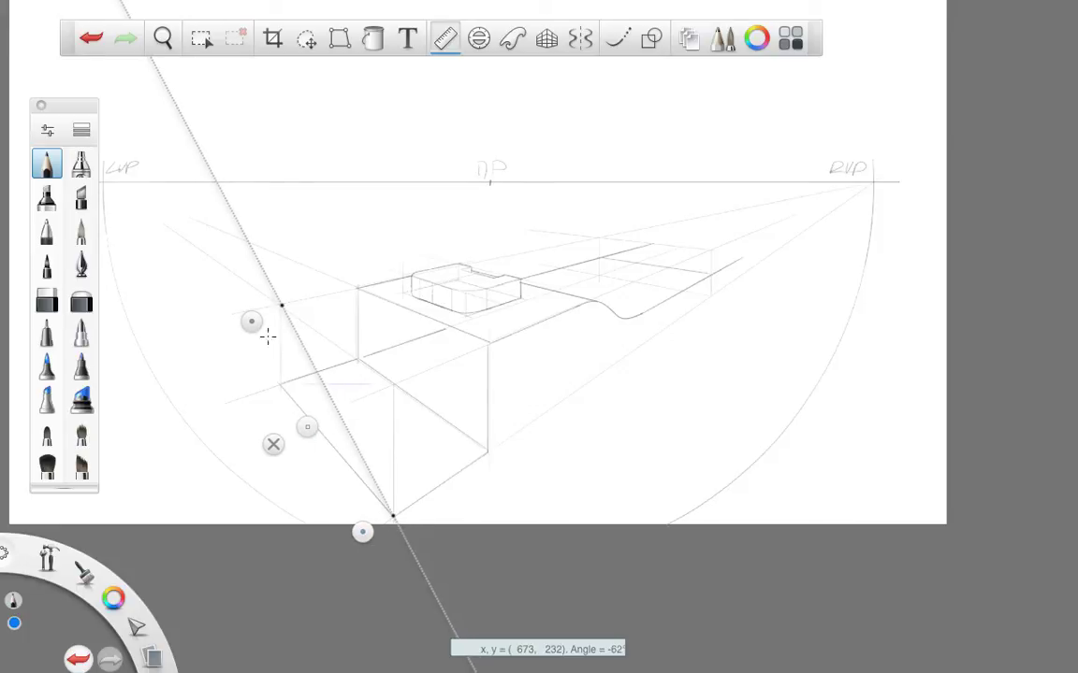
Draw a vertical blue centre line through the diagonals' crossing, down to the left face's bottom edge.
{"action": "left_click_drag", "start_coordinate": [251, 319], "coordinate": [359, 403]}
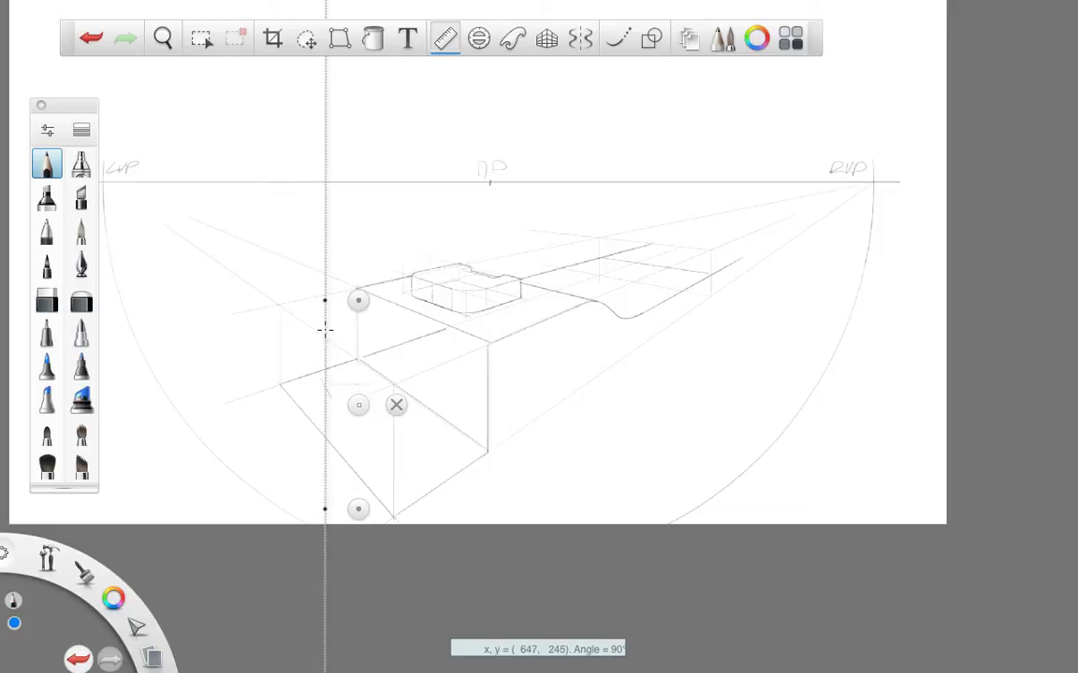
{"action": "left_click_drag", "start_coordinate": [325, 329], "coordinate": [322, 435]}
{"action": "left_click_drag", "start_coordinate": [357, 508], "coordinate": [355, 437]}
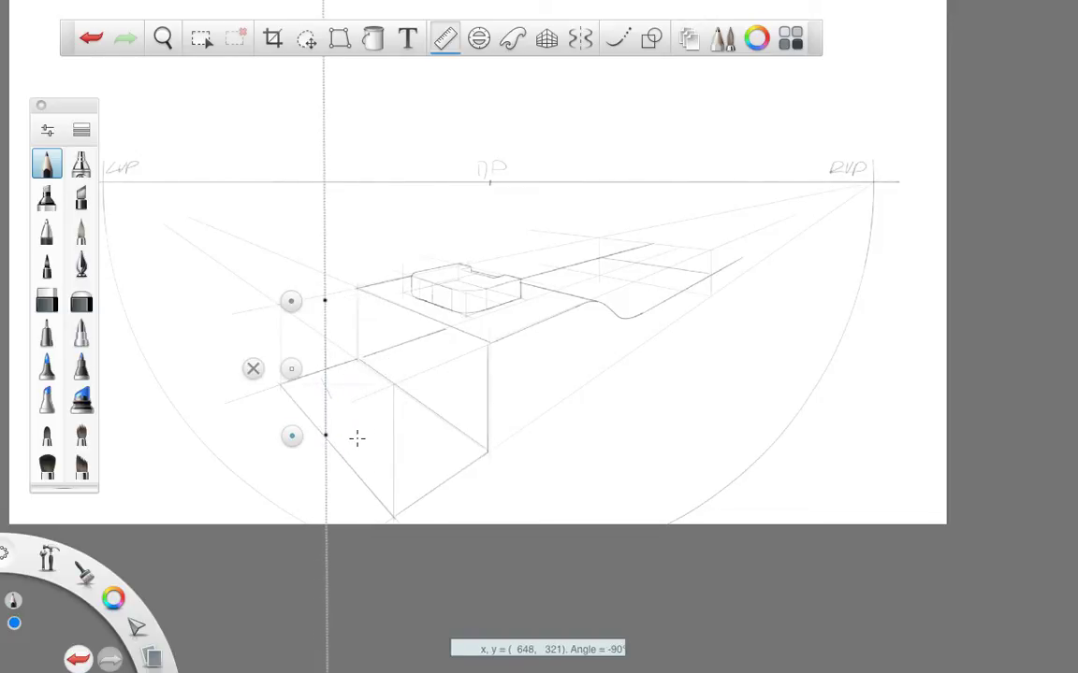
Rule guides from both ends of the blue centre line toward the right vanishing point and close them with a vertical line.
{"action": "left_click_drag", "start_coordinate": [315, 312], "coordinate": [847, 183]}
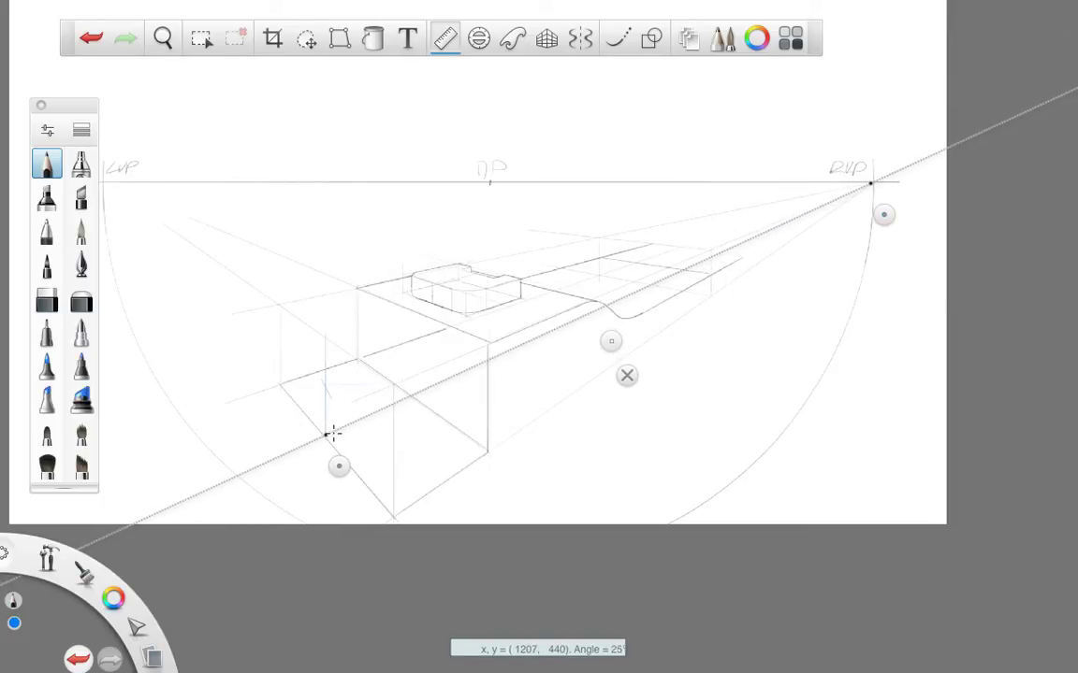
{"action": "left_click_drag", "start_coordinate": [347, 445], "coordinate": [325, 340]}
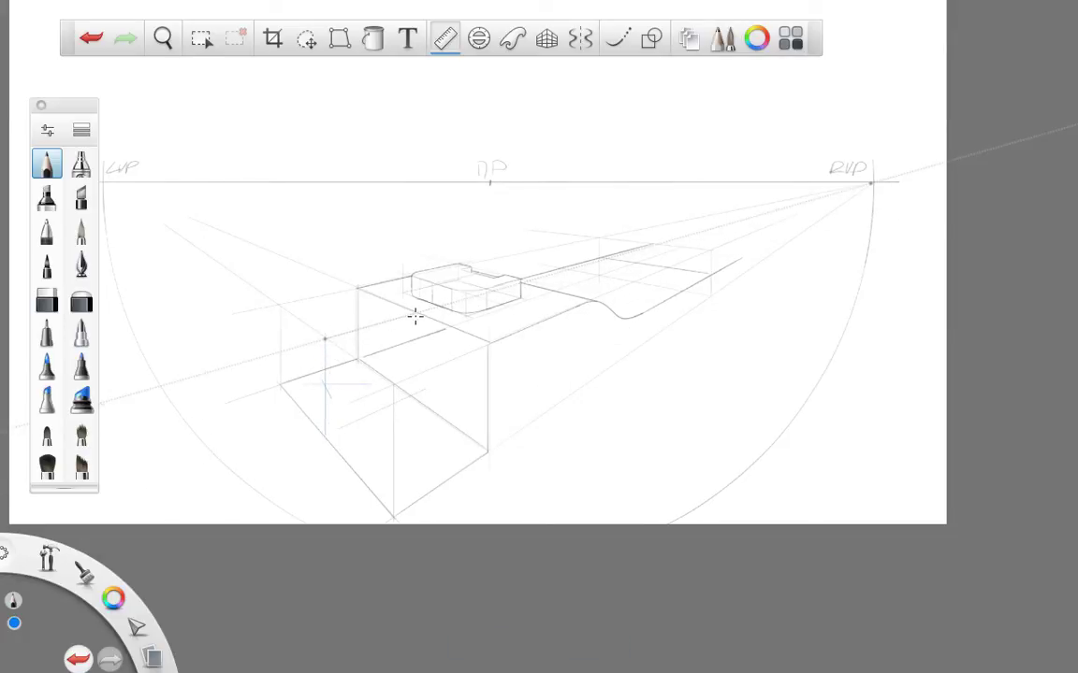
{"action": "left_click", "coordinate": [617, 330]}
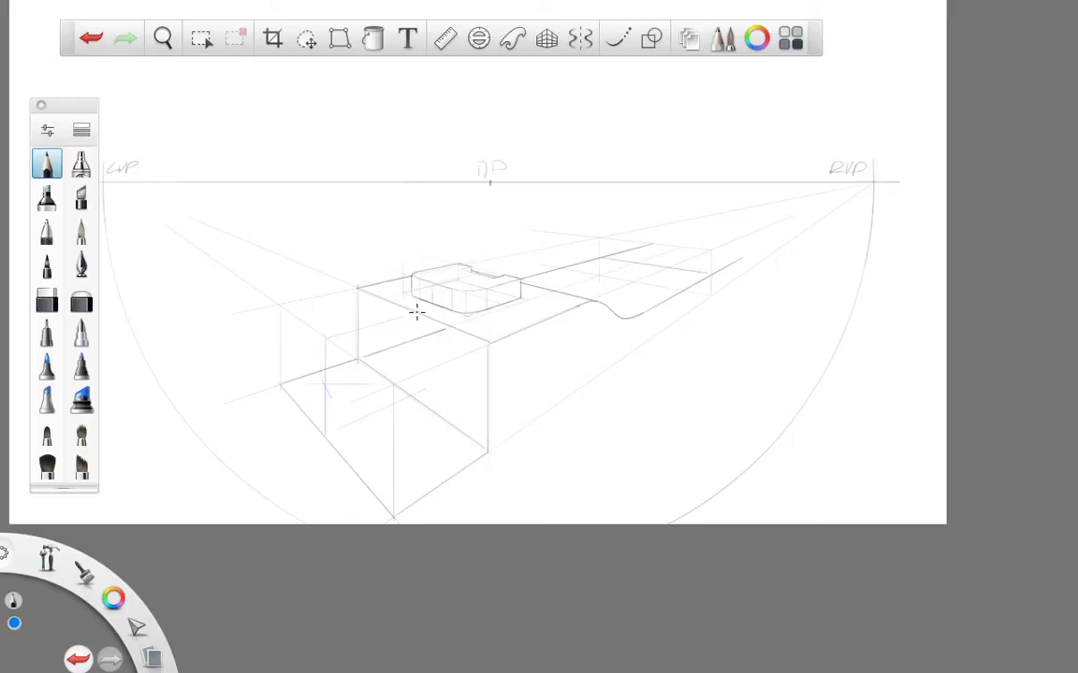
{"action": "key", "text": "ctrl+z"}
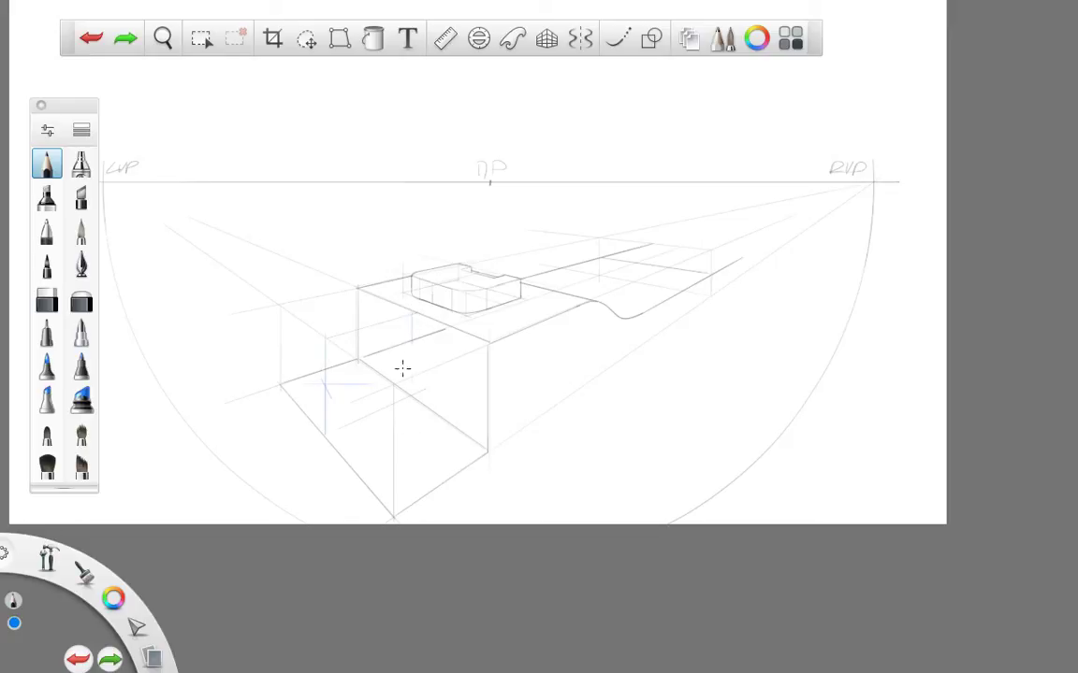
{"action": "key", "text": "ctrl+y"}
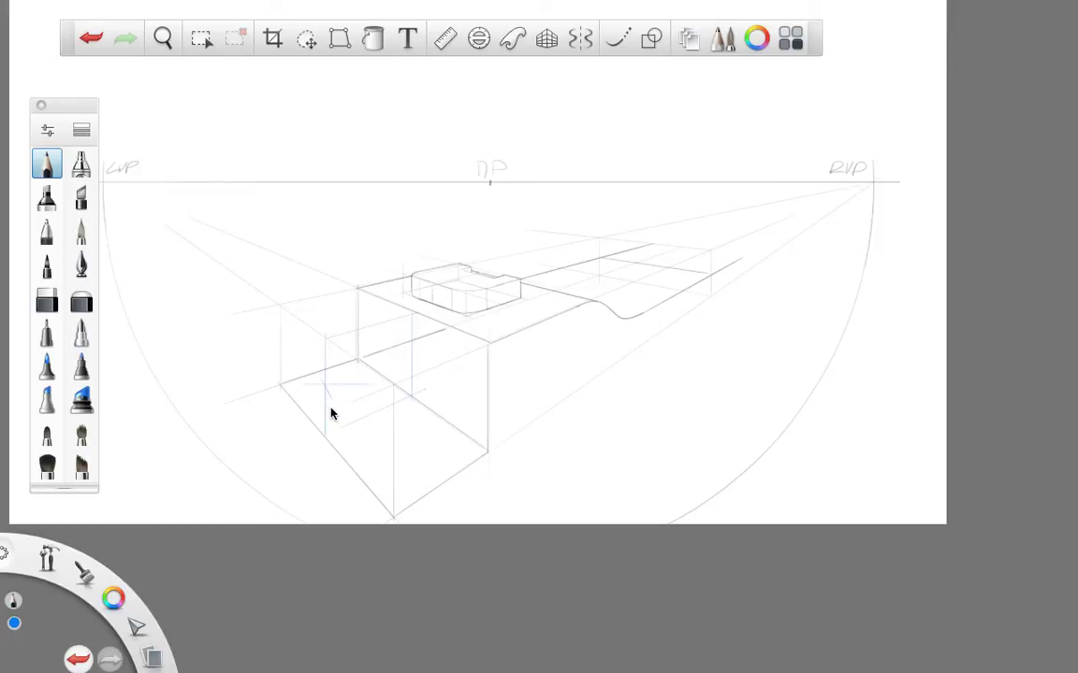
Rule both diagonals across the box's blue middle plane, mark points on them for the curve, and close the ruler.
{"action": "left_click", "coordinate": [446, 37]}
{"action": "left_click_drag", "start_coordinate": [337, 372], "coordinate": [337, 462]}
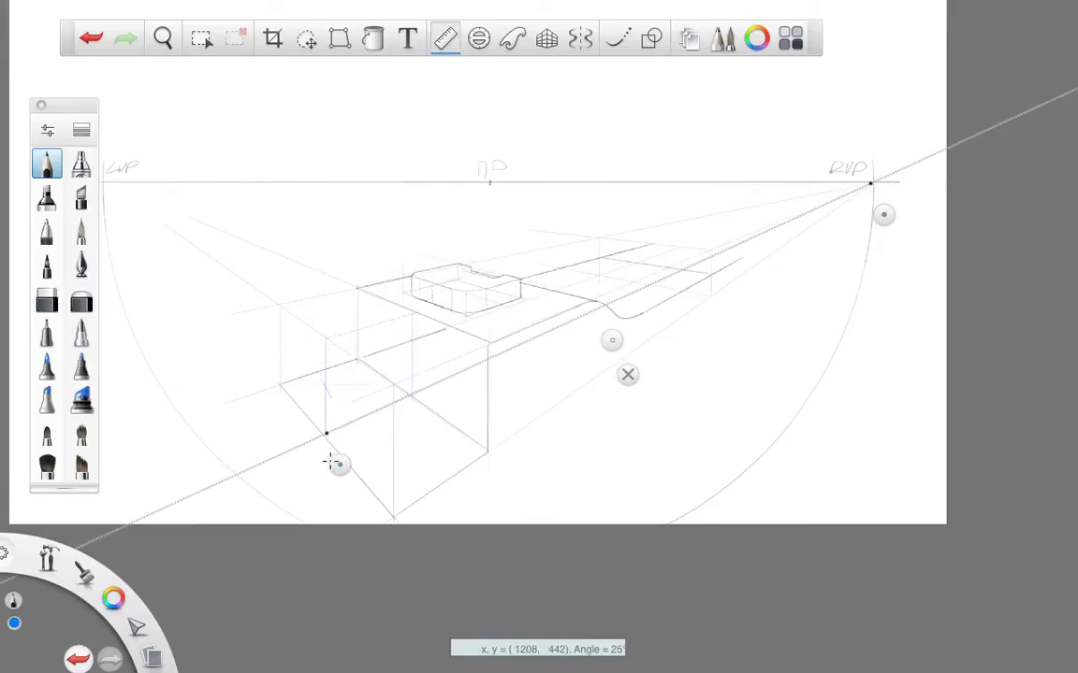
{"action": "left_click_drag", "start_coordinate": [879, 217], "coordinate": [428, 339]}
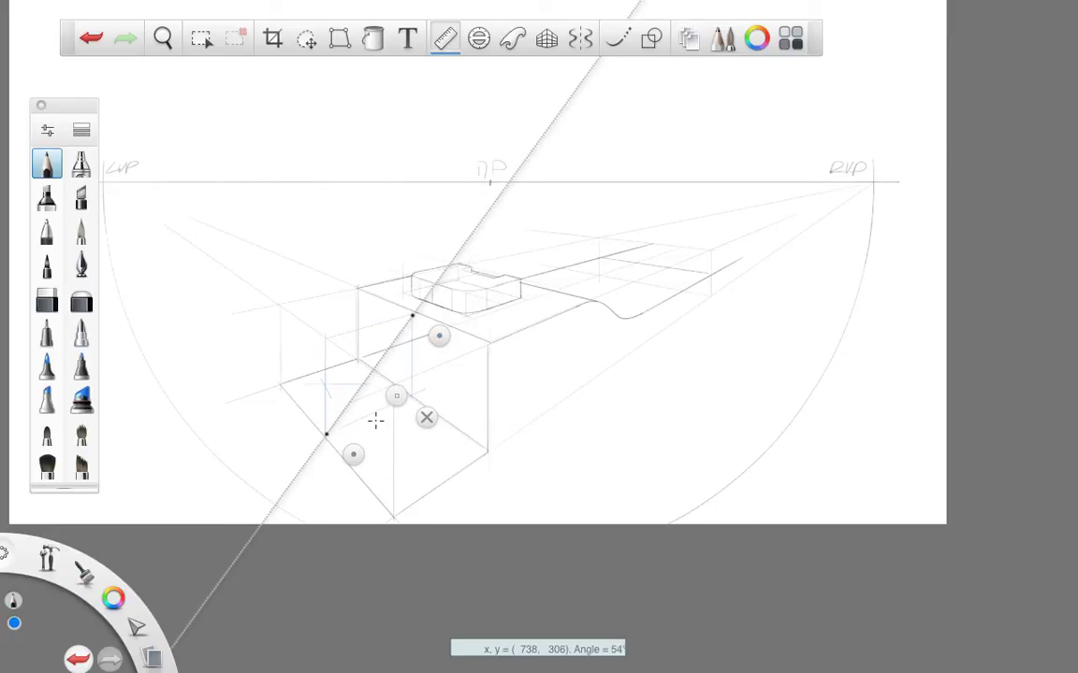
{"action": "left_click_drag", "start_coordinate": [349, 443], "coordinate": [332, 363]}
{"action": "left_click_drag", "start_coordinate": [420, 349], "coordinate": [418, 423]}
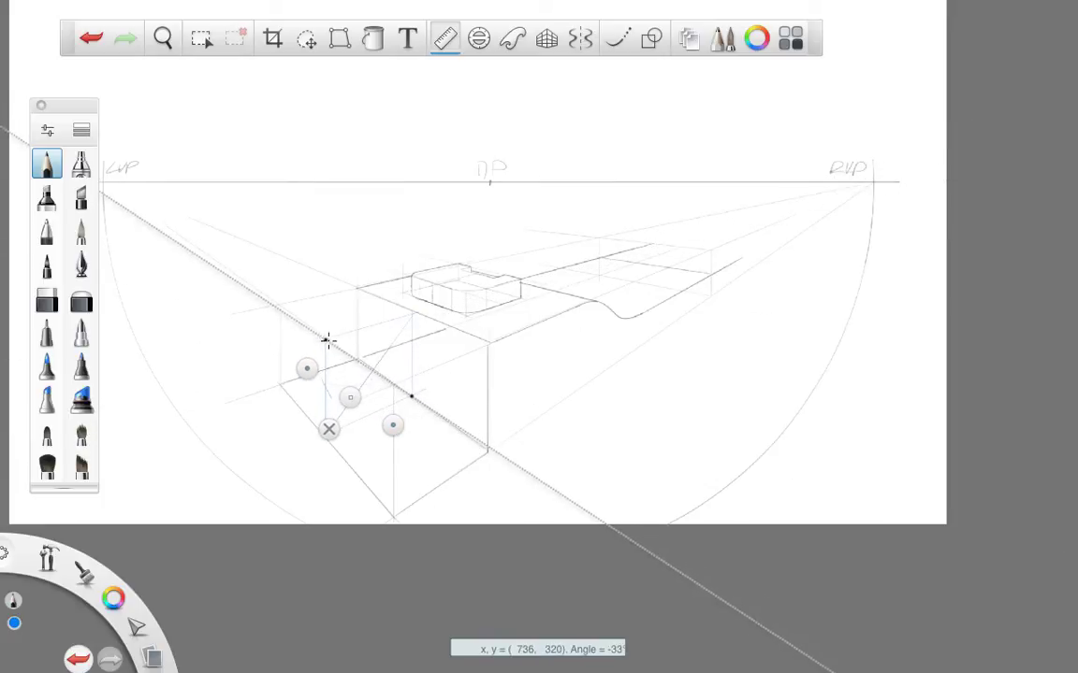
{"action": "left_click_drag", "start_coordinate": [328, 339], "coordinate": [413, 419]}
{"action": "left_click", "coordinate": [329, 430]}
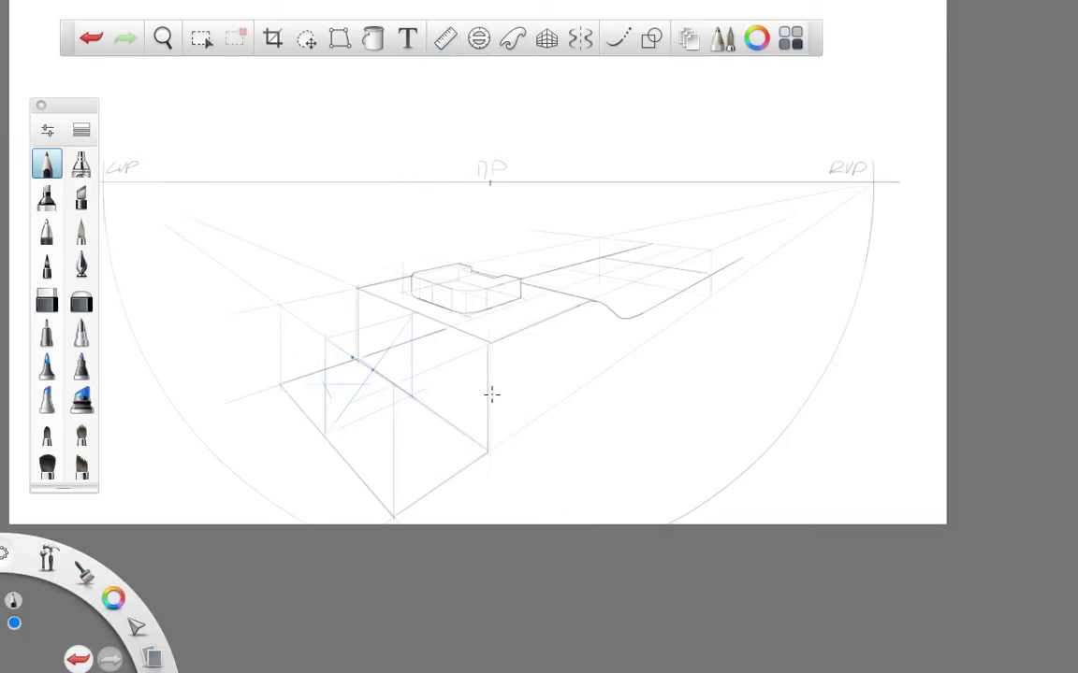
Set the pencil colour to red and turn on Steady Stroke.
{"action": "left_click", "coordinate": [113, 599]}
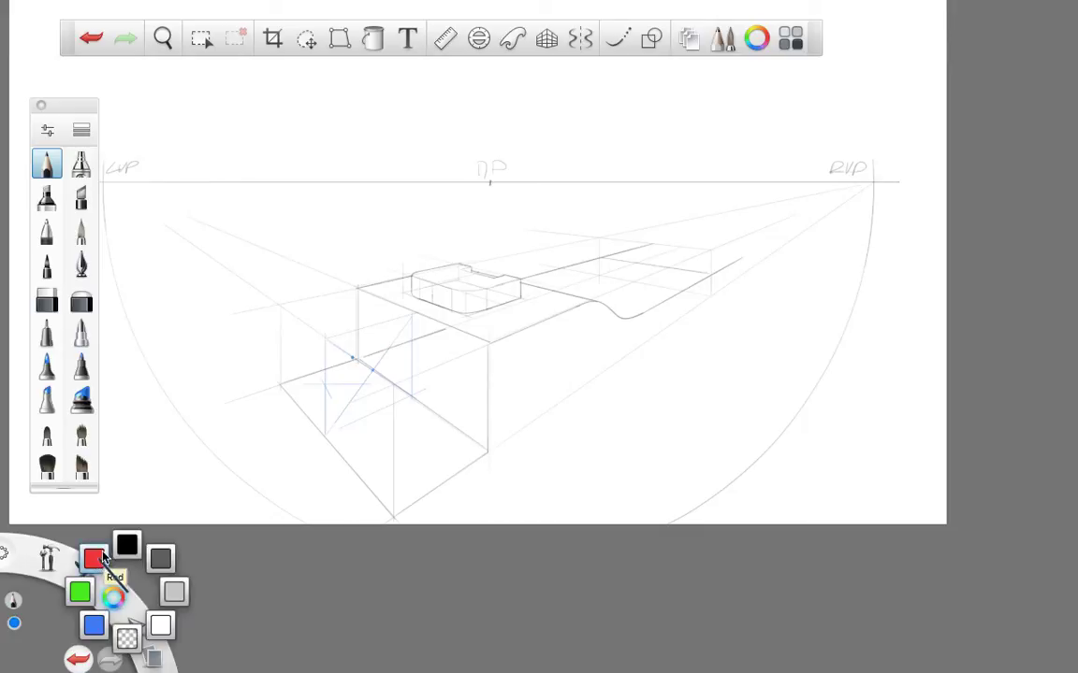
{"action": "left_click", "coordinate": [92, 558]}
{"action": "left_click", "coordinate": [615, 39]}
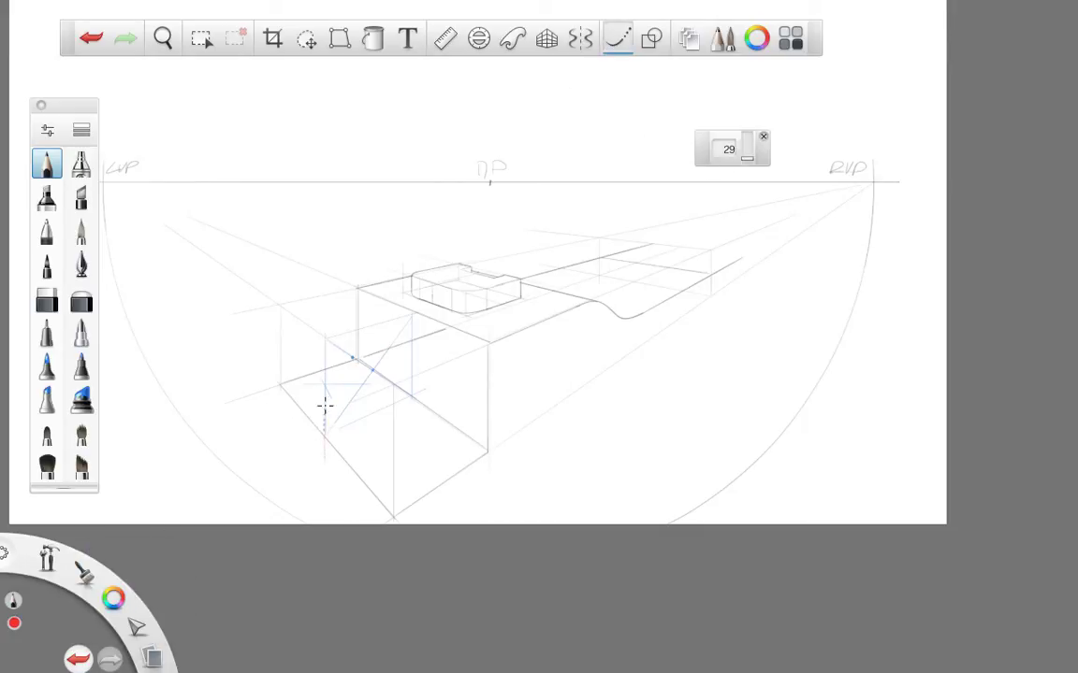
Try freehand red arcs from the middle plane's upper far corner to its lower near corner, undoing each one.
{"action": "mouse_move", "coordinate": [325, 404]}
{"action": "left_mouse_down"}
{"action": "mouse_move", "coordinate": [339, 357]}
{"action": "mouse_move", "coordinate": [383, 315]}
{"action": "mouse_move", "coordinate": [447, 299]}
{"action": "left_mouse_up"}
{"action": "key", "text": "ctrl+z"}
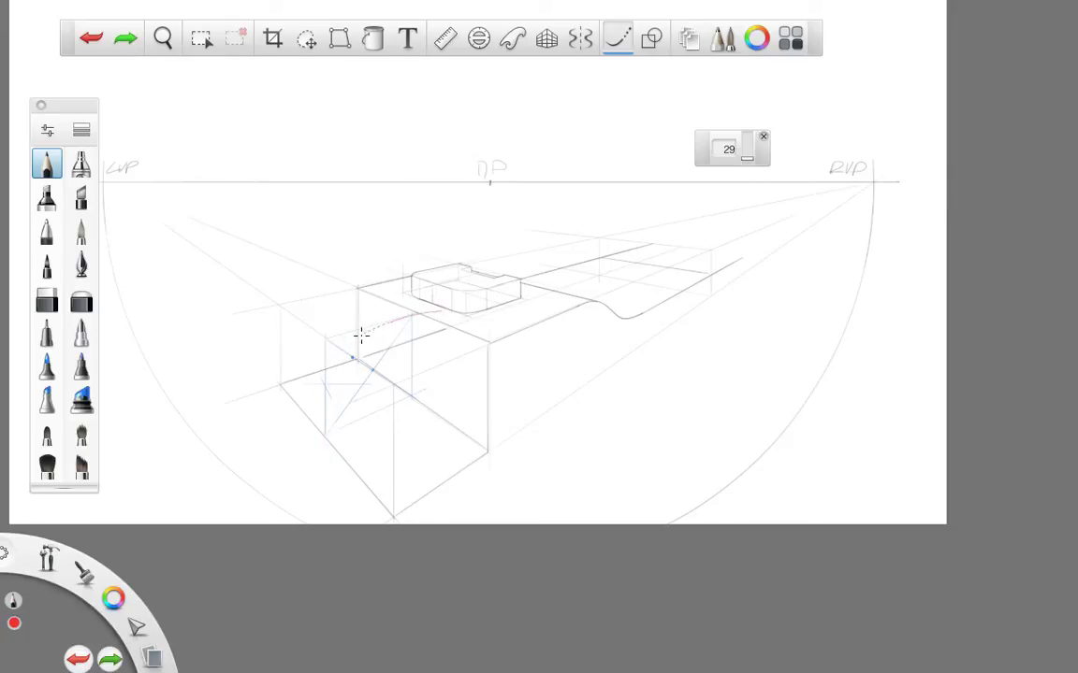
{"action": "mouse_move", "coordinate": [361, 334]}
{"action": "left_mouse_down"}
{"action": "mouse_move", "coordinate": [323, 400]}
{"action": "mouse_move", "coordinate": [327, 469]}
{"action": "left_mouse_up"}
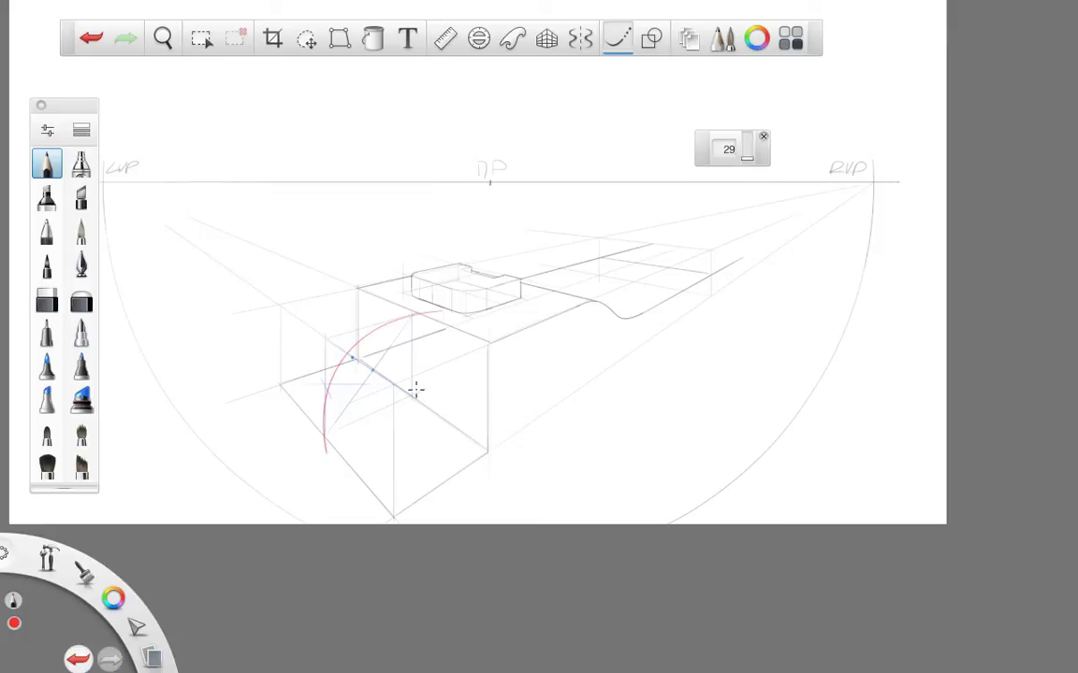
{"action": "key", "text": "ctrl+z"}
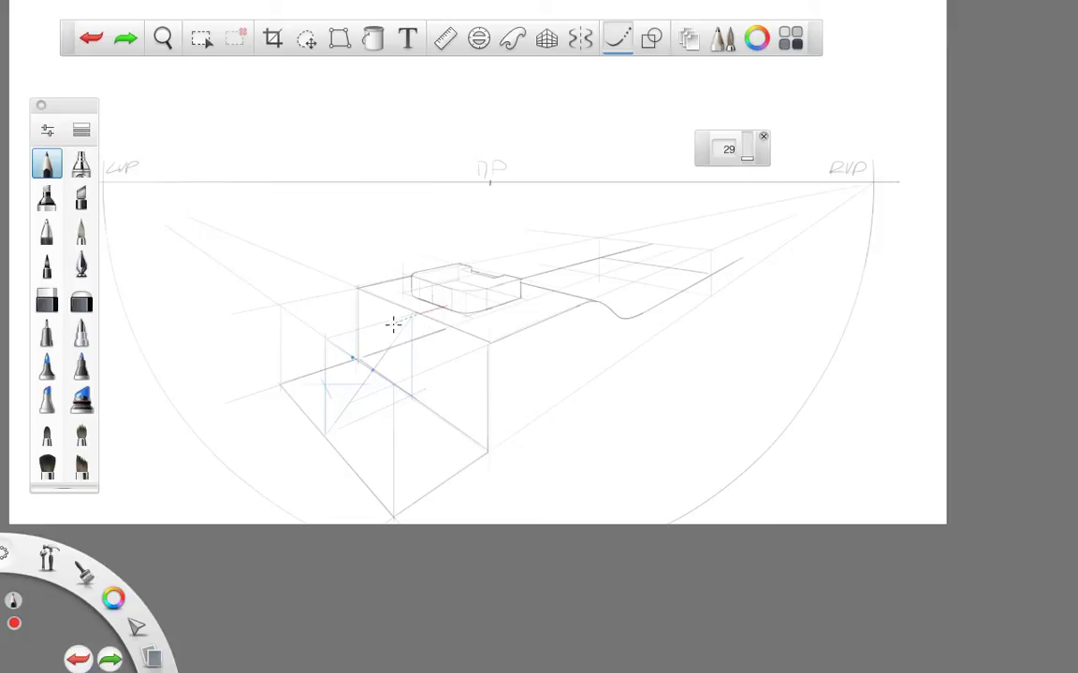
{"action": "mouse_move", "coordinate": [392, 324]}
{"action": "left_mouse_down"}
{"action": "mouse_move", "coordinate": [345, 368]}
{"action": "mouse_move", "coordinate": [327, 401]}
{"action": "mouse_move", "coordinate": [329, 451]}
{"action": "left_mouse_up"}
{"action": "key", "text": "ctrl+z"}
Bring up the ellipse guide, enlarge it, rotate it to about 58°, and place it over the box's blue middle plane.
{"action": "left_click", "coordinate": [479, 38]}
{"action": "left_click_drag", "start_coordinate": [320, 231], "coordinate": [431, 293]}
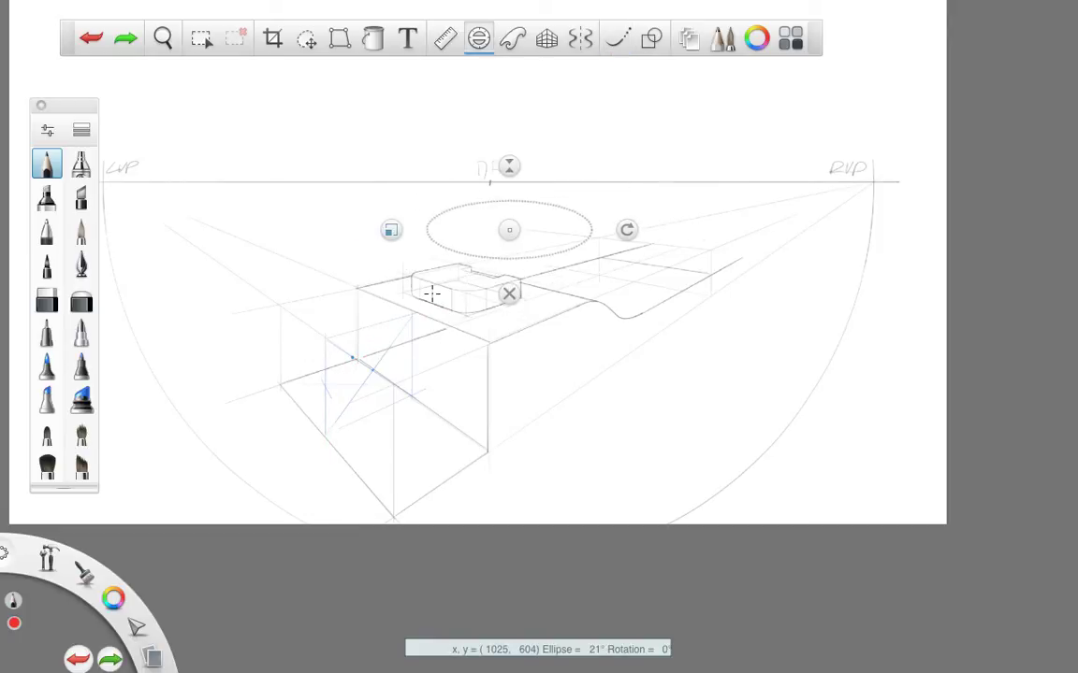
{"action": "left_click_drag", "start_coordinate": [391, 229], "coordinate": [357, 232]}
{"action": "left_click_drag", "start_coordinate": [661, 228], "coordinate": [621, 128]}
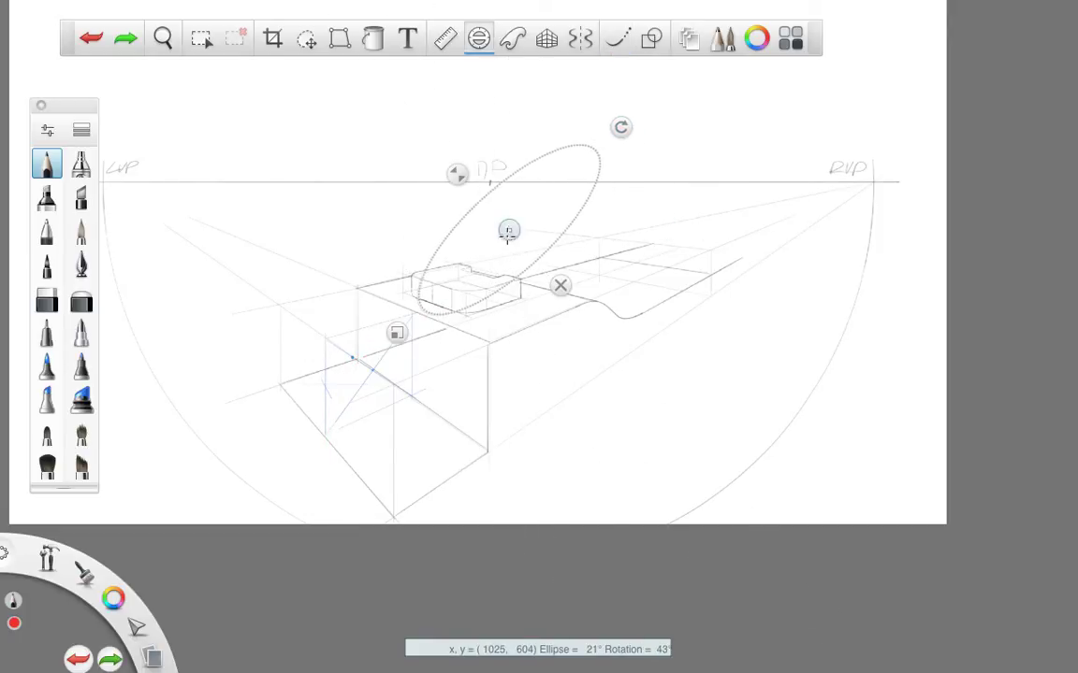
{"action": "left_click_drag", "start_coordinate": [508, 232], "coordinate": [406, 375]}
{"action": "left_click_drag", "start_coordinate": [358, 320], "coordinate": [335, 305]}
{"action": "left_click_drag", "start_coordinate": [296, 478], "coordinate": [300, 475]}
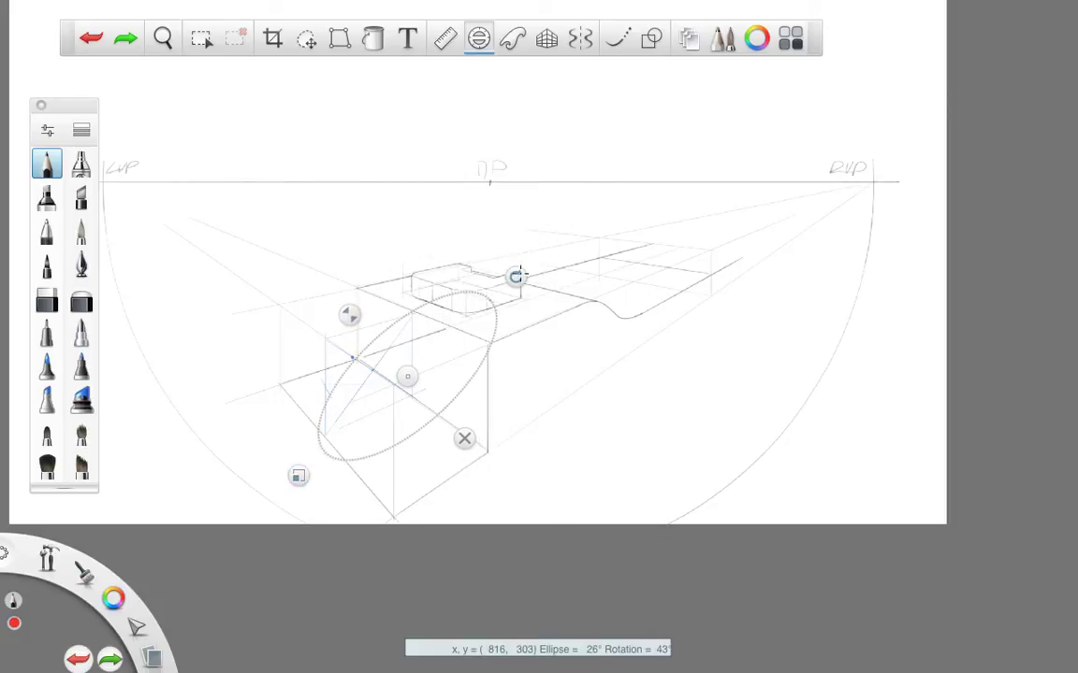
{"action": "left_click_drag", "start_coordinate": [517, 276], "coordinate": [491, 241]}
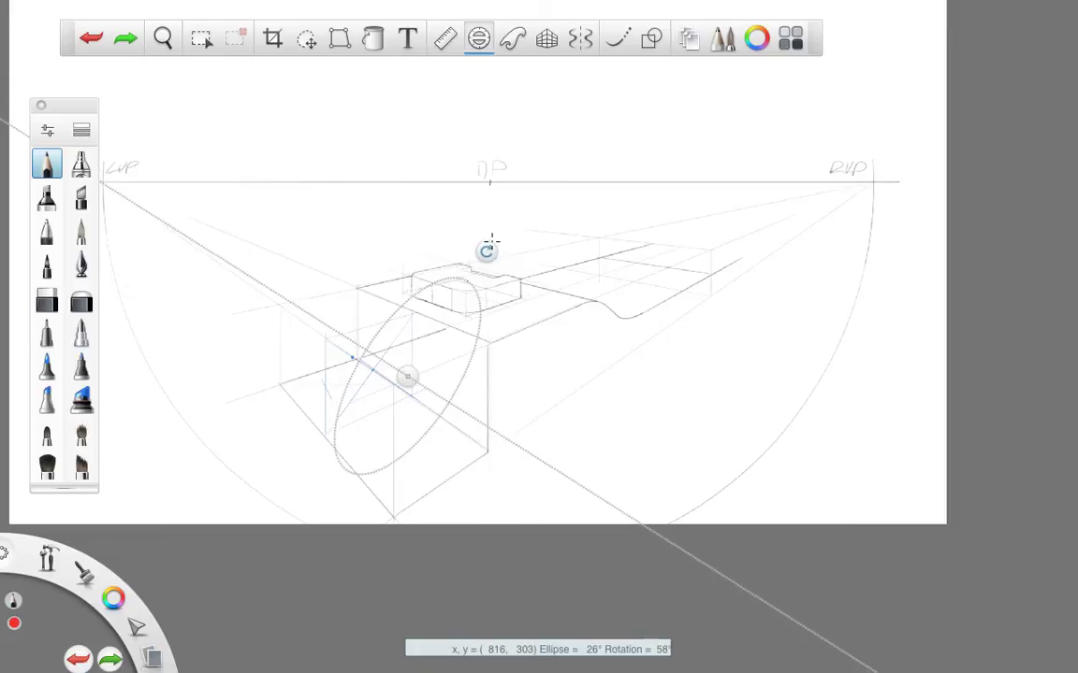
{"action": "left_click_drag", "start_coordinate": [406, 376], "coordinate": [384, 405]}
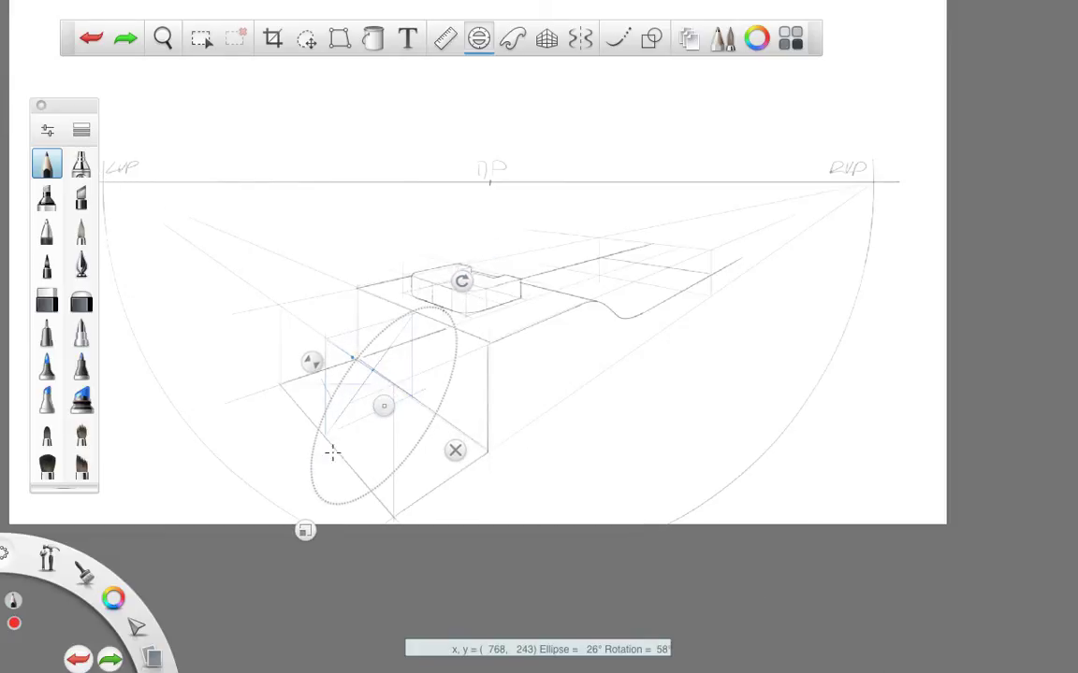
Shrink the ellipse guide, open it to about 54°, and turn it to 53° around the middle plane's curve points.
{"action": "left_click_drag", "start_coordinate": [305, 530], "coordinate": [331, 490]}
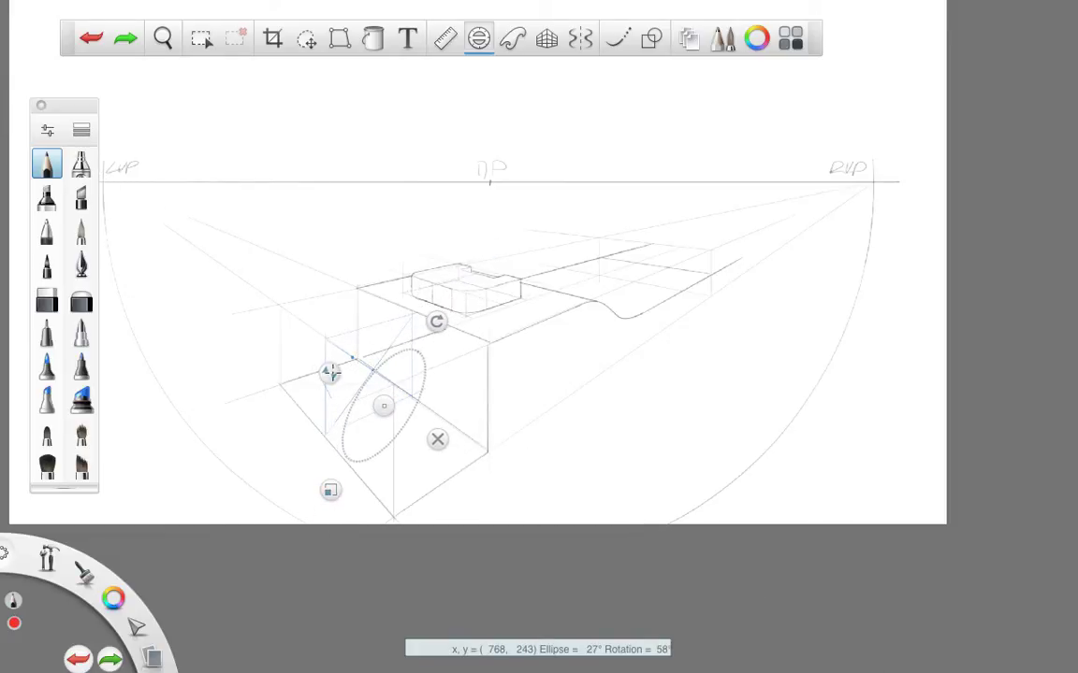
{"action": "left_click_drag", "start_coordinate": [331, 372], "coordinate": [315, 362]}
{"action": "left_click_drag", "start_coordinate": [383, 405], "coordinate": [387, 392]}
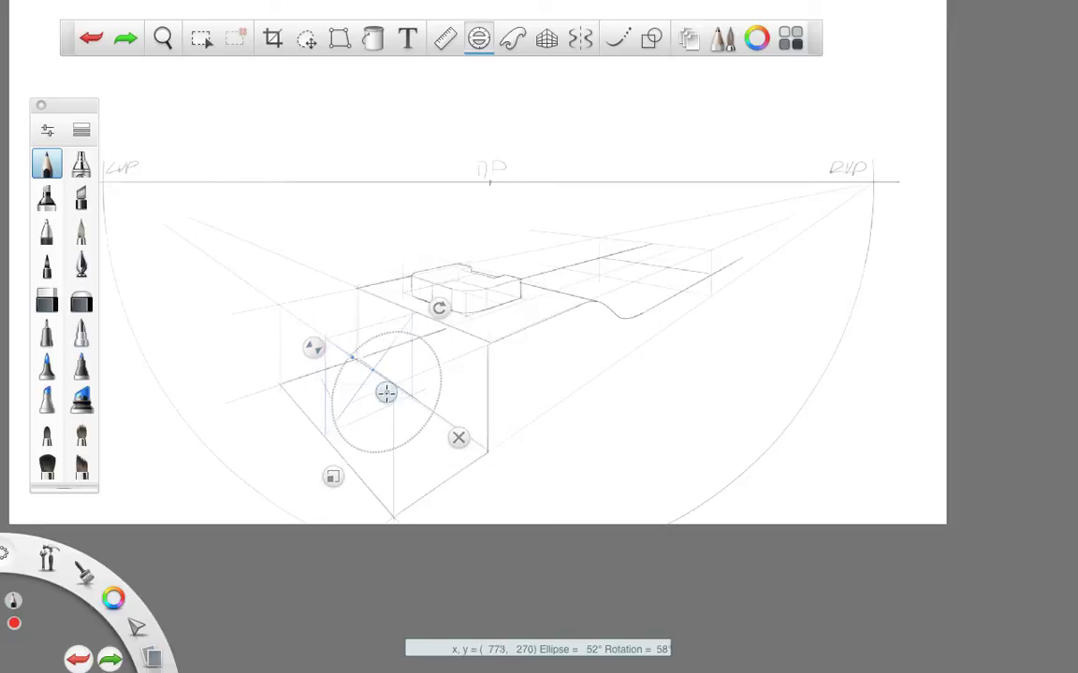
{"action": "left_click_drag", "start_coordinate": [334, 478], "coordinate": [327, 488]}
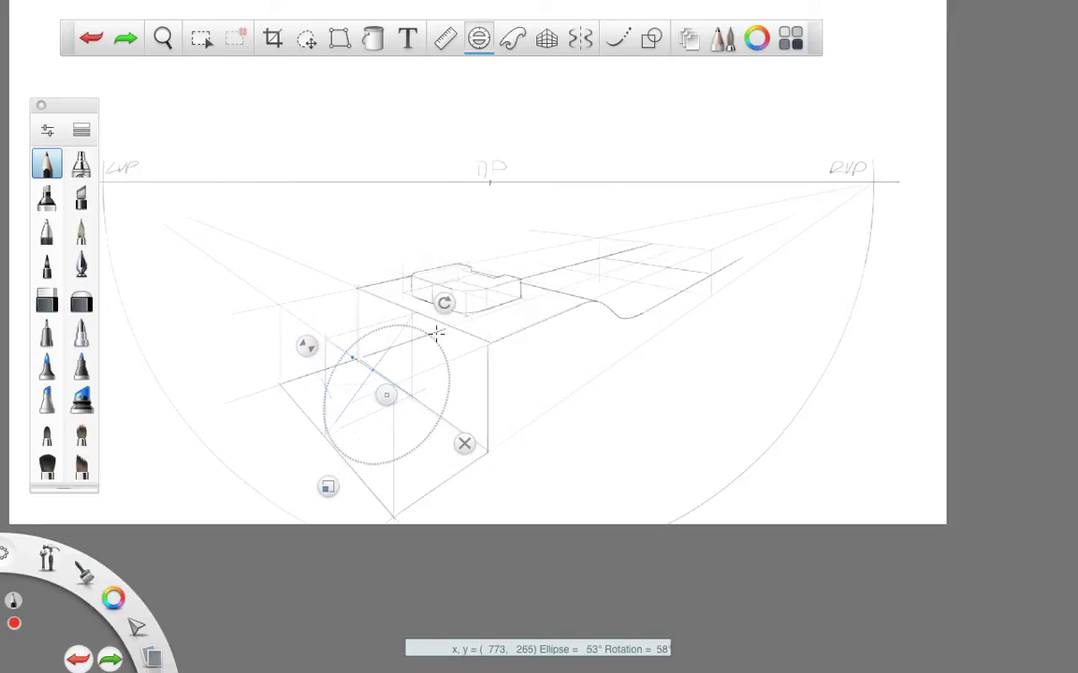
{"action": "left_click_drag", "start_coordinate": [444, 299], "coordinate": [451, 307]}
{"action": "left_click_drag", "start_coordinate": [385, 397], "coordinate": [392, 393]}
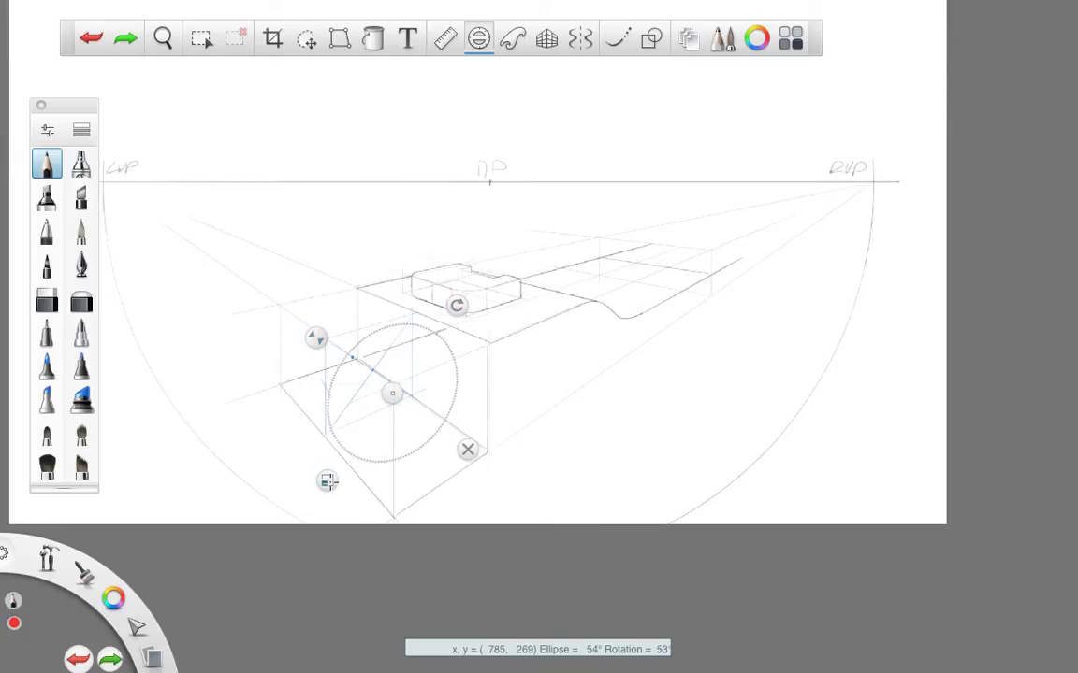
Fit the ellipse guide through the middle plane's opposite corners and upper curve point at ellipse 55° and rotation 52°.
{"action": "left_click_drag", "start_coordinate": [328, 481], "coordinate": [327, 483]}
{"action": "left_click_drag", "start_coordinate": [392, 393], "coordinate": [393, 415]}
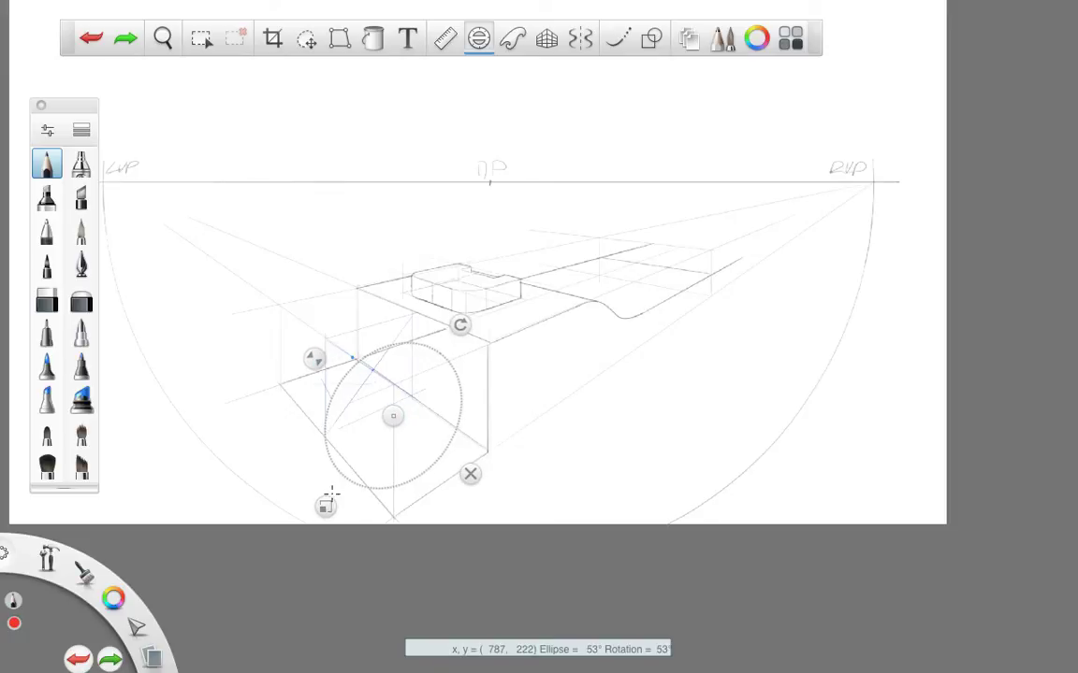
{"action": "left_click_drag", "start_coordinate": [327, 505], "coordinate": [315, 514]}
{"action": "left_click_drag", "start_coordinate": [395, 413], "coordinate": [409, 404]}
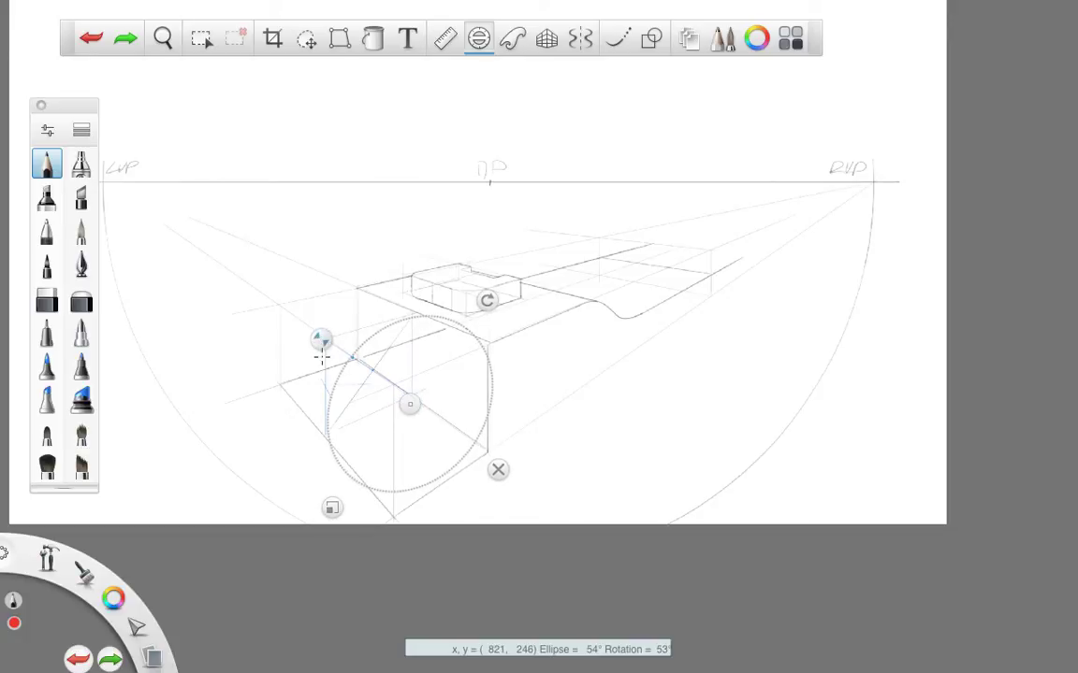
{"action": "left_click_drag", "start_coordinate": [333, 510], "coordinate": [333, 511]}
{"action": "left_click_drag", "start_coordinate": [413, 404], "coordinate": [408, 404]}
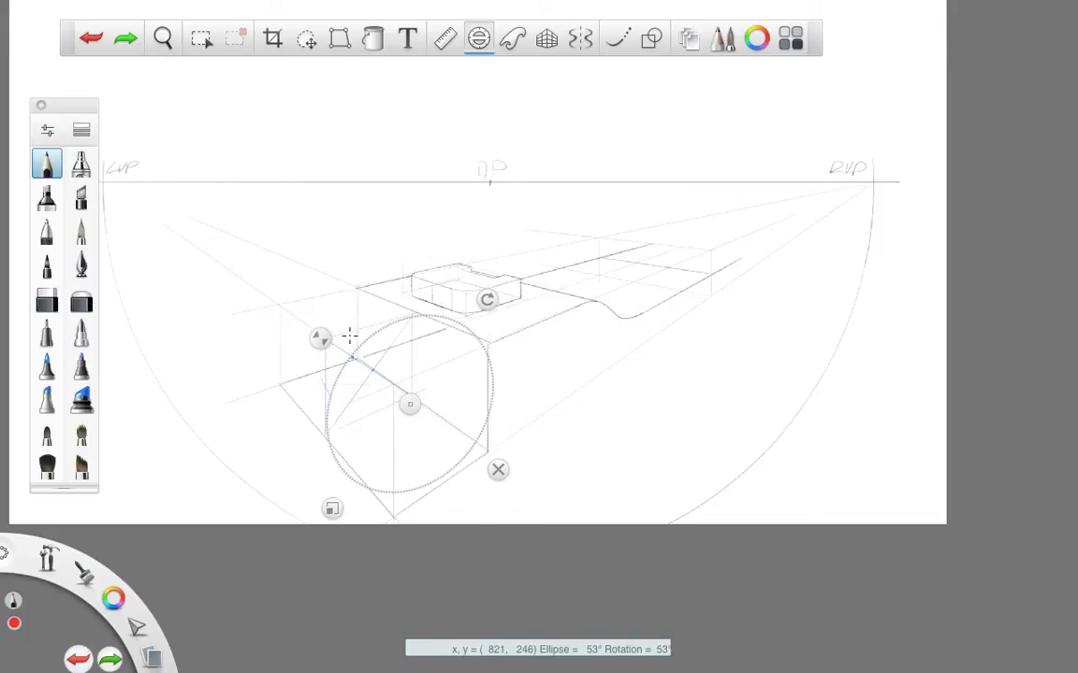
{"action": "left_click_drag", "start_coordinate": [319, 339], "coordinate": [320, 339]}
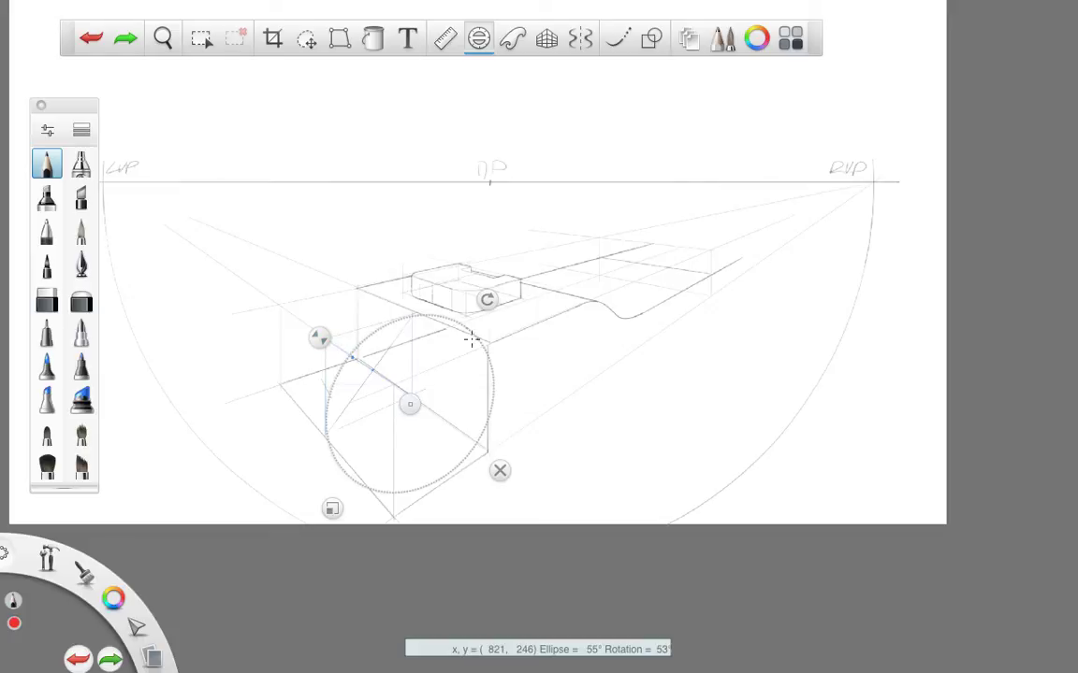
{"action": "left_click_drag", "start_coordinate": [488, 299], "coordinate": [490, 302]}
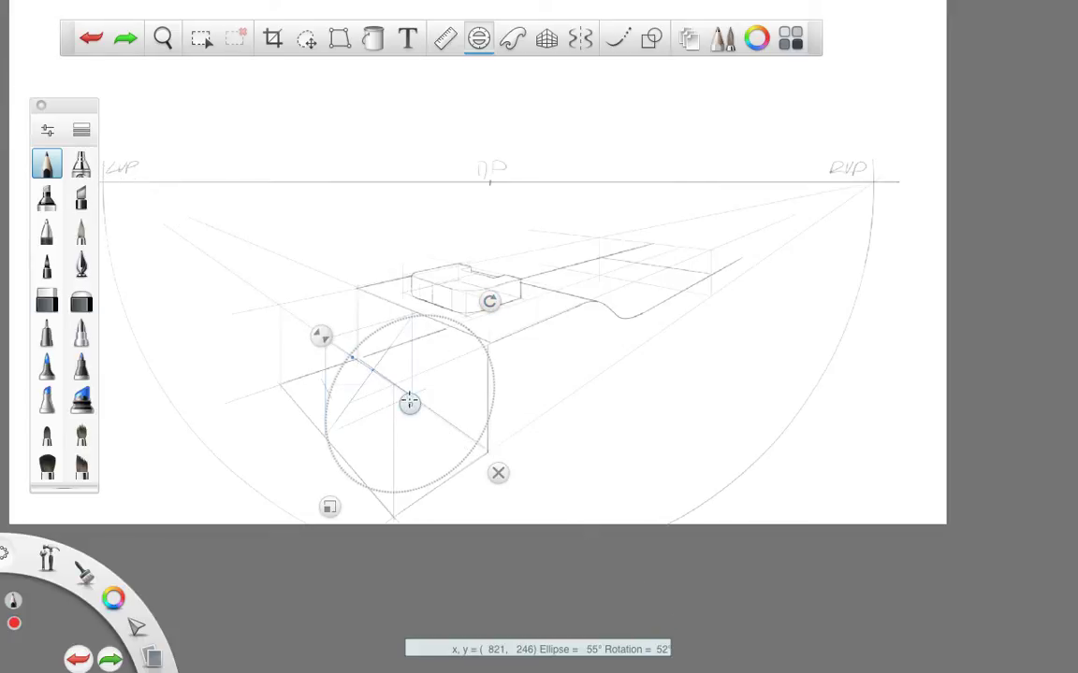
{"action": "left_click_drag", "start_coordinate": [410, 402], "coordinate": [409, 403]}
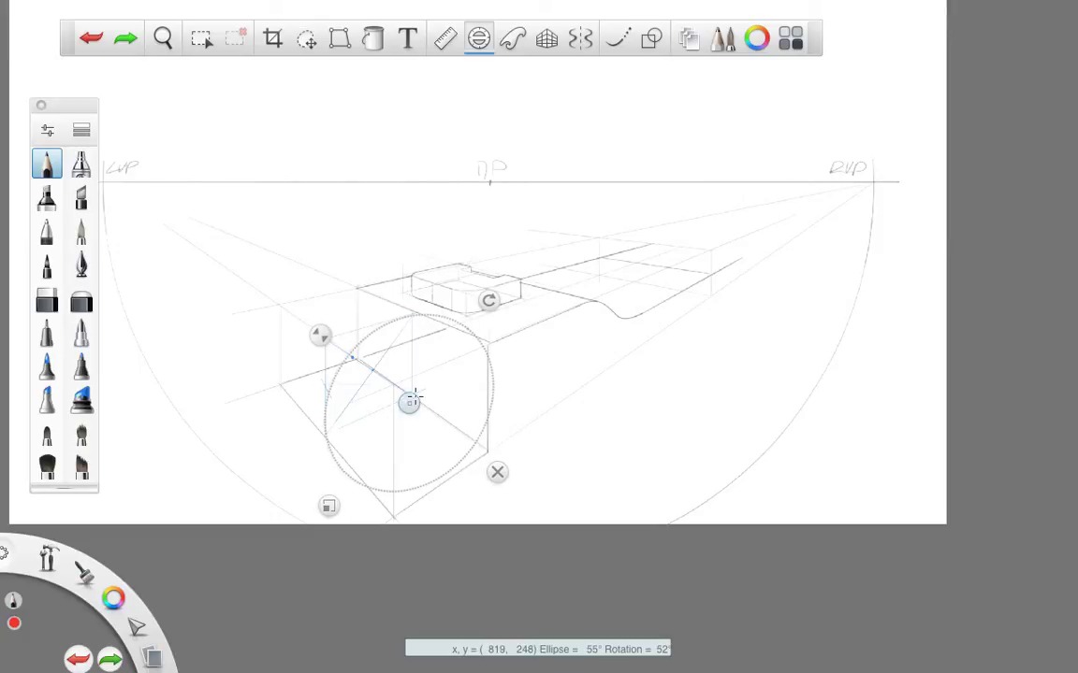
Try a red arc along the ellipse guide between the middle plane's opposite corners, hide the guide, and undo the arc.
{"action": "mouse_move", "coordinate": [407, 315]}
{"action": "left_mouse_down"}
{"action": "mouse_move", "coordinate": [345, 365]}
{"action": "mouse_move", "coordinate": [330, 435]}
{"action": "left_mouse_up"}
{"action": "left_click", "coordinate": [495, 473]}
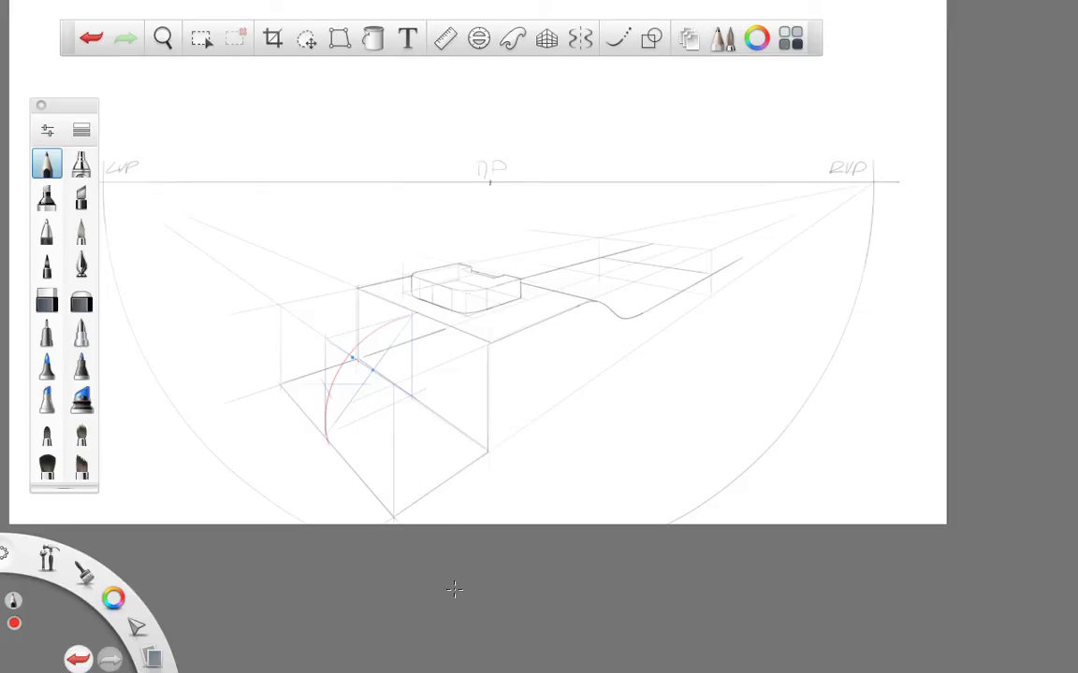
{"action": "key", "text": "ctrl+z"}
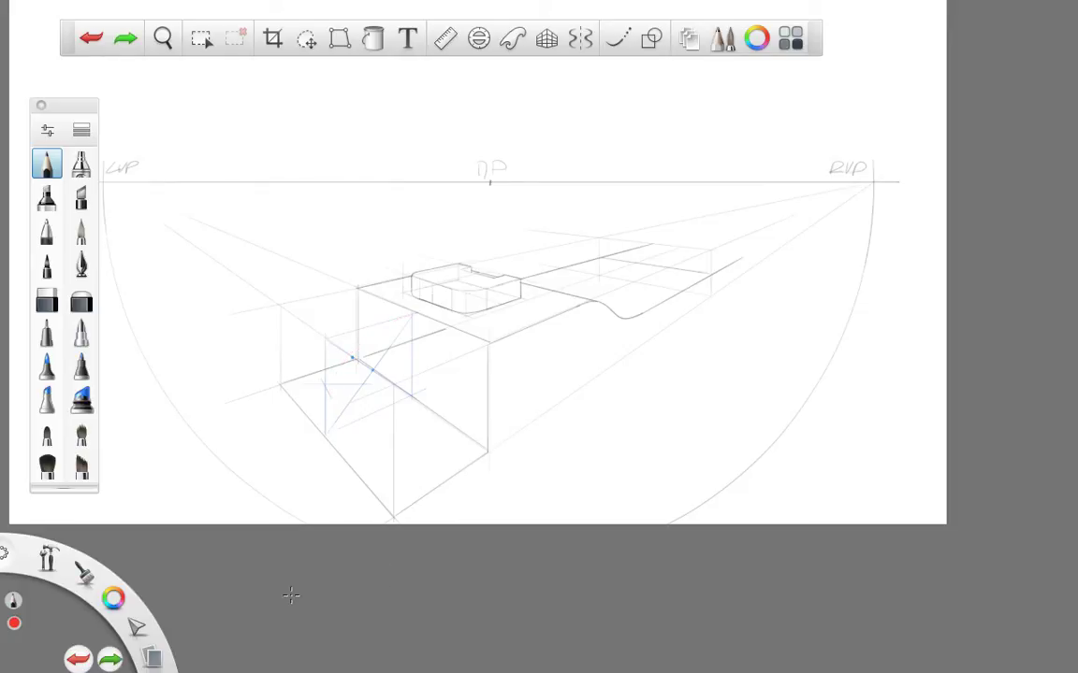
Trace the middle plane's arc in blue along the ellipse guide from upper far corner to lower near corner, then hide the guide.
{"action": "left_click", "coordinate": [112, 598]}
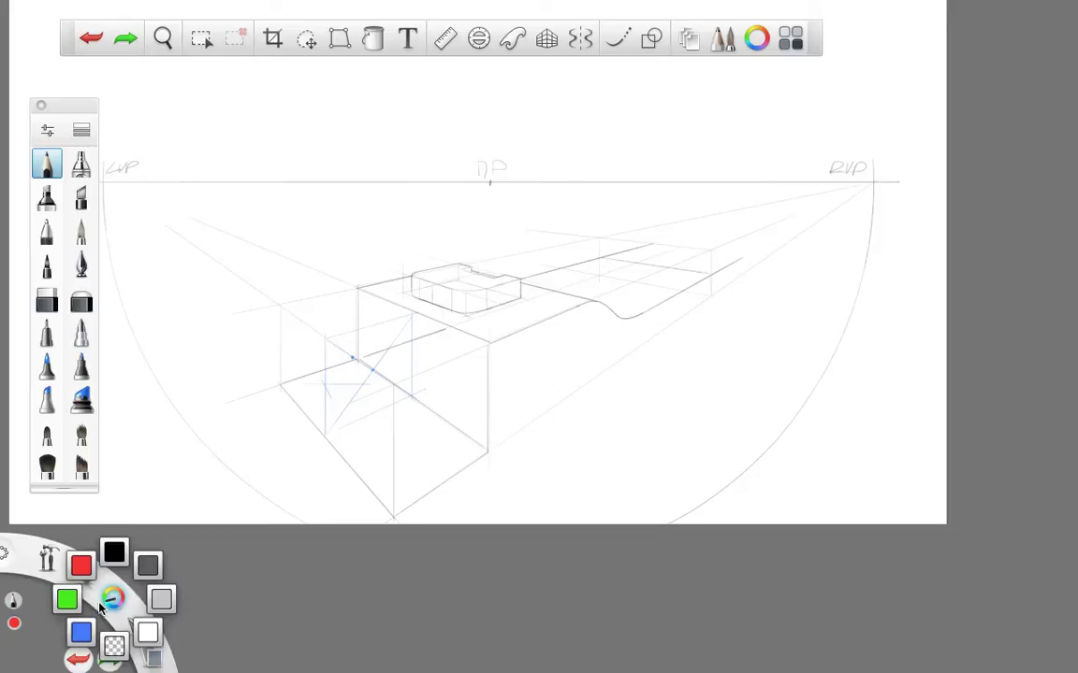
{"action": "left_click", "coordinate": [81, 632]}
{"action": "left_click", "coordinate": [479, 39]}
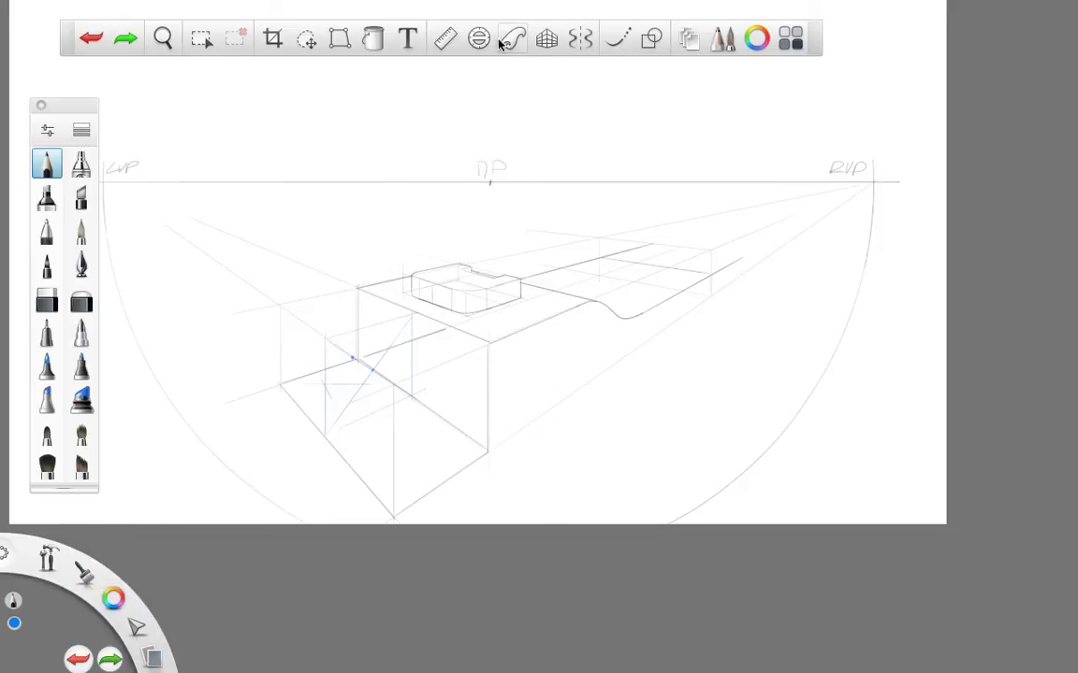
{"action": "left_click_drag", "start_coordinate": [402, 313], "coordinate": [329, 430]}
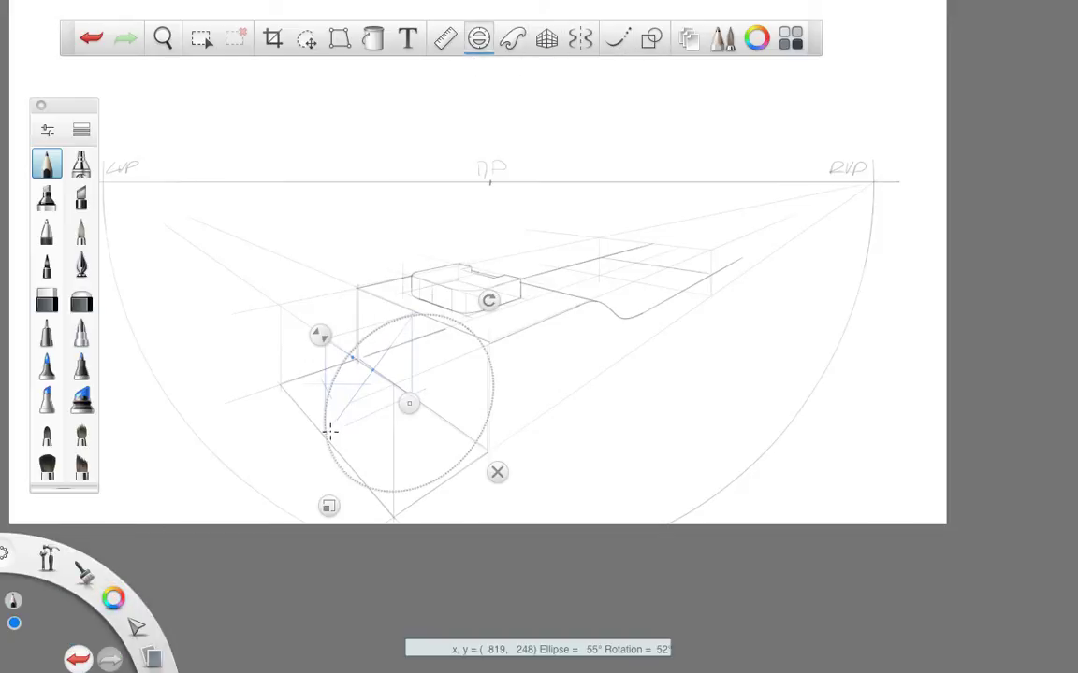
{"action": "mouse_move", "coordinate": [412, 322]}
{"action": "left_mouse_down"}
{"action": "mouse_move", "coordinate": [367, 338]}
{"action": "mouse_move", "coordinate": [325, 446]}
{"action": "left_mouse_up"}
{"action": "left_click", "coordinate": [496, 472]}
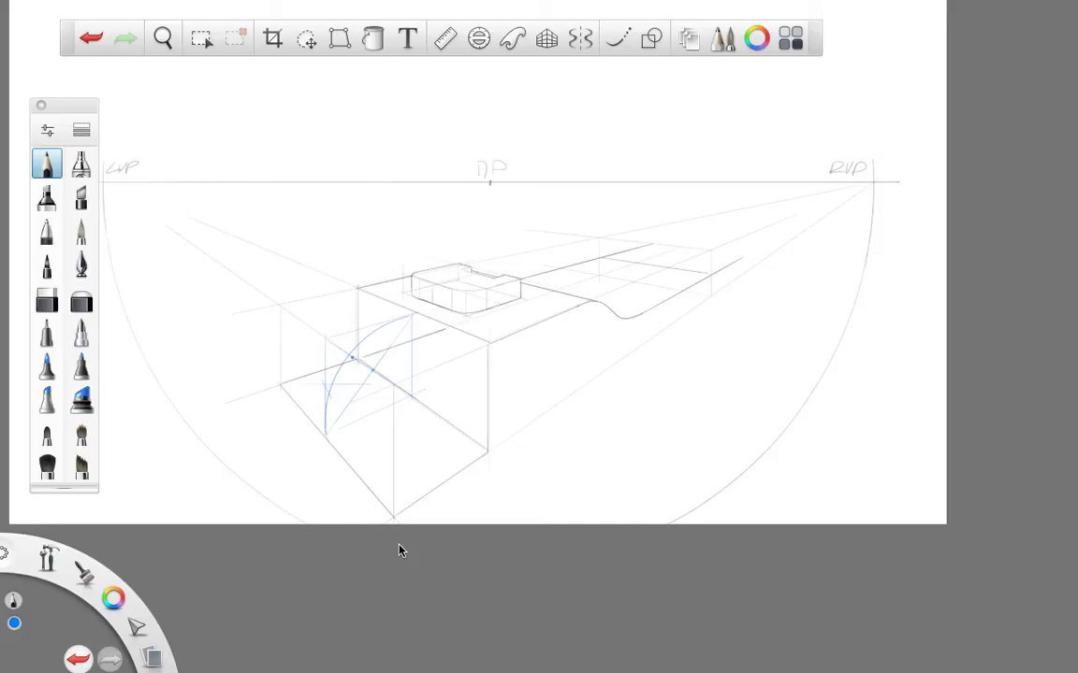
{"action": "left_click", "coordinate": [350, 356]}
{"action": "key", "text": "ctrl+z"}
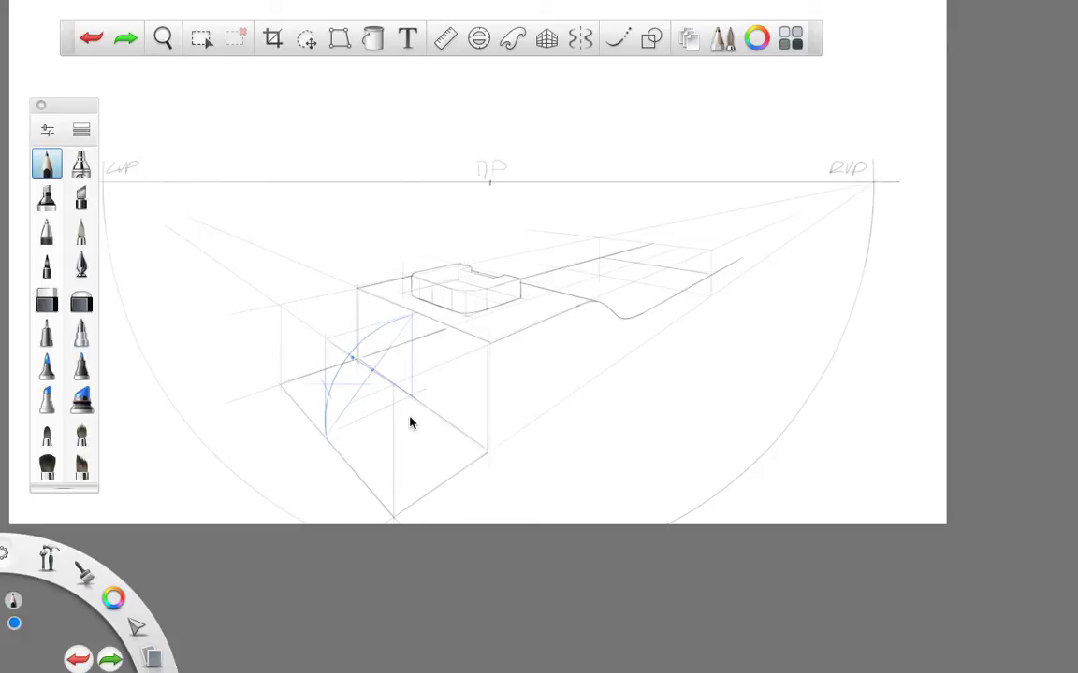
Rule short red width lines toward the left vanishing point, across the blue arc and along the platform's near edge at its upper end.
{"action": "left_click", "coordinate": [445, 37]}
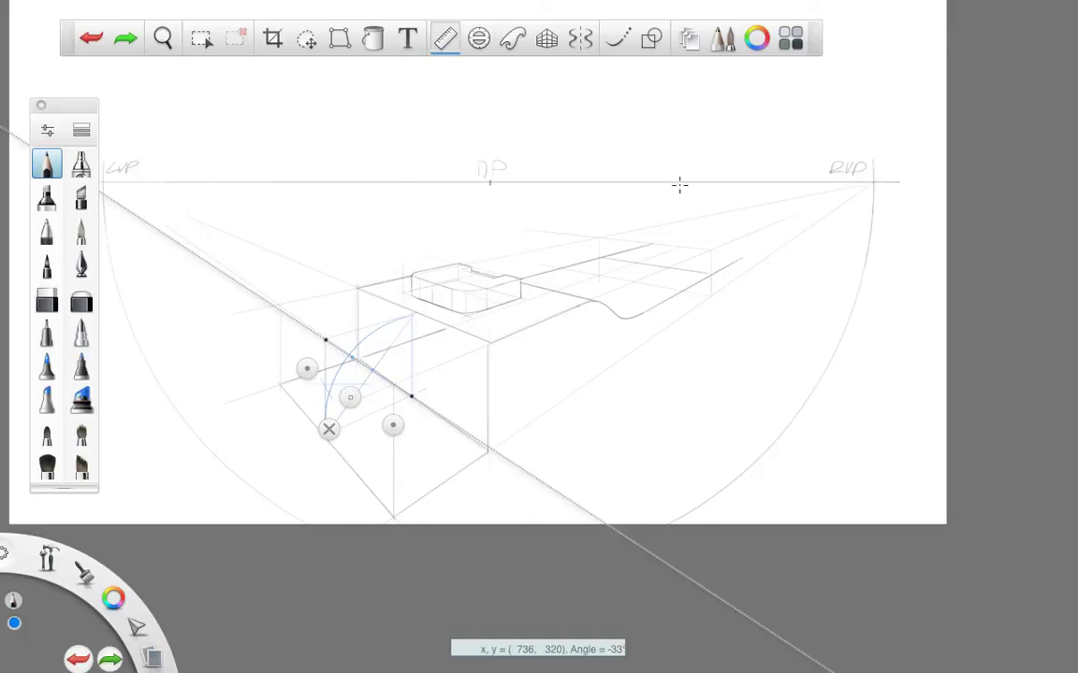
{"action": "left_click", "coordinate": [113, 599]}
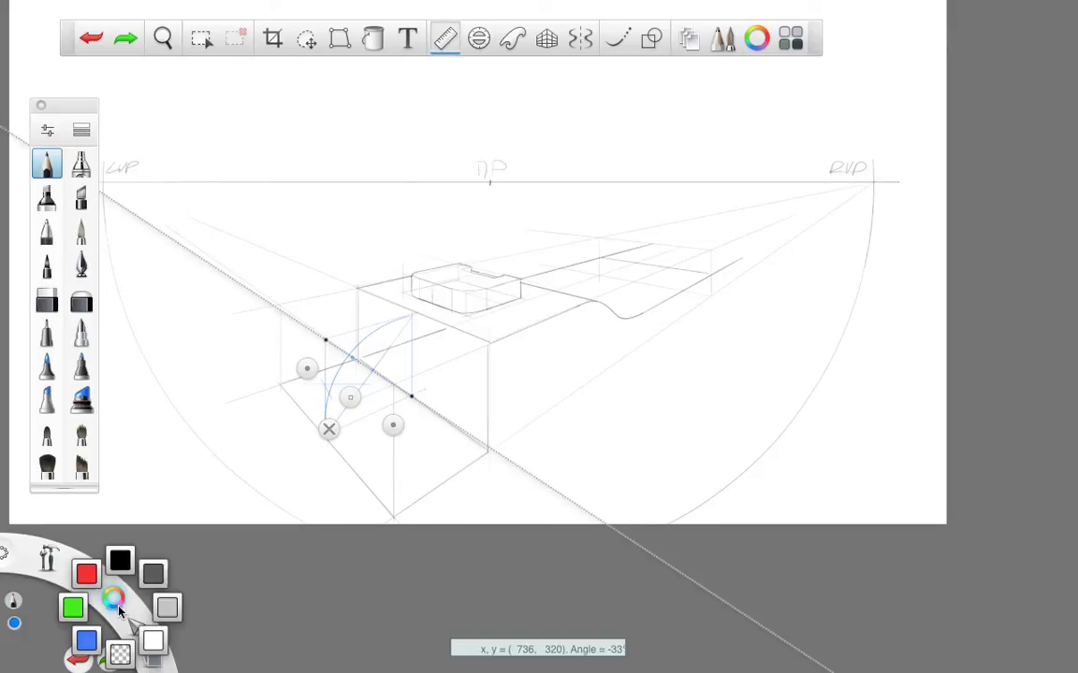
{"action": "left_click", "coordinate": [84, 572]}
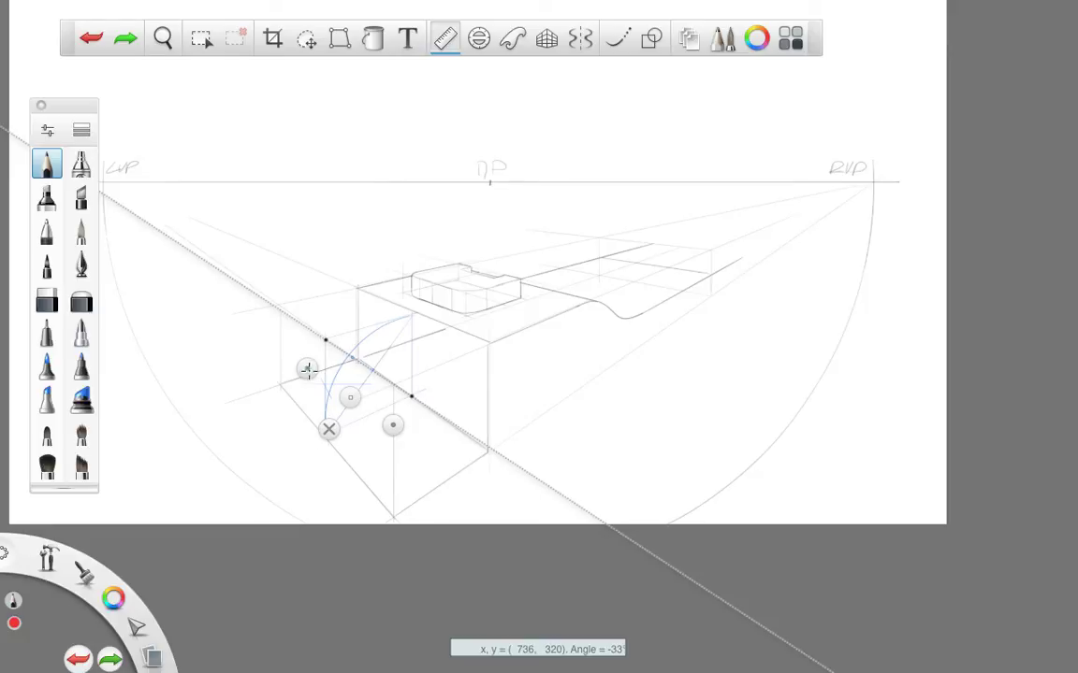
{"action": "left_click_drag", "start_coordinate": [308, 369], "coordinate": [84, 217]}
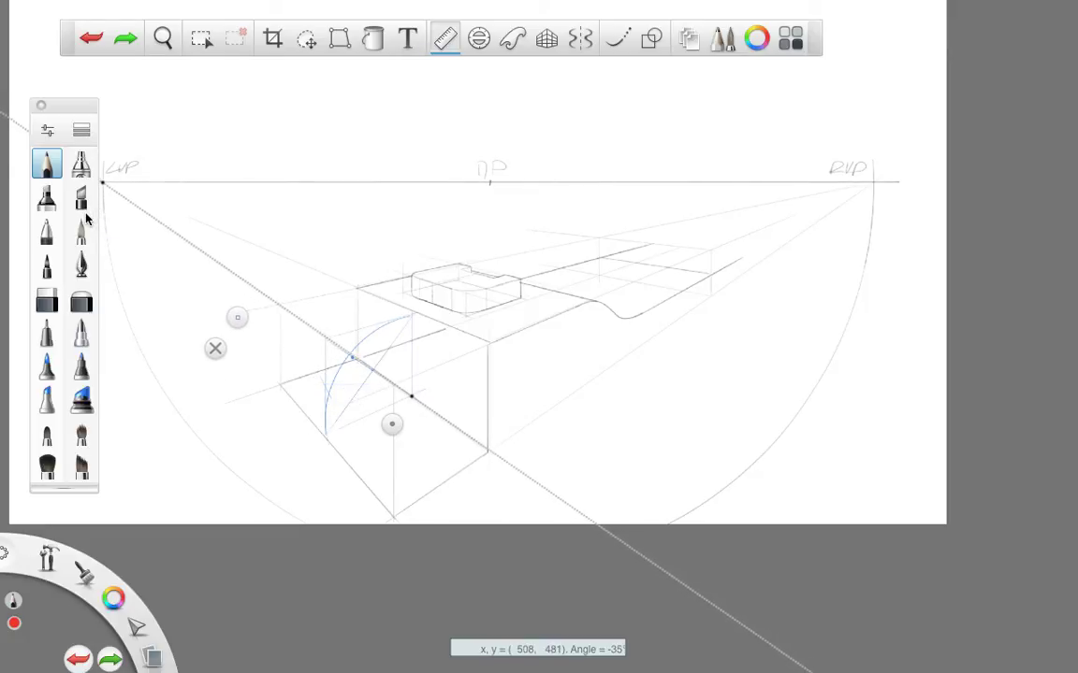
{"action": "mouse_move", "coordinate": [405, 426]}
{"action": "left_mouse_down"}
{"action": "mouse_move", "coordinate": [428, 409]}
{"action": "mouse_move", "coordinate": [379, 466]}
{"action": "mouse_move", "coordinate": [339, 417]}
{"action": "mouse_move", "coordinate": [328, 380]}
{"action": "mouse_move", "coordinate": [433, 477]}
{"action": "left_mouse_up"}
{"action": "left_click_drag", "start_coordinate": [370, 452], "coordinate": [467, 368]}
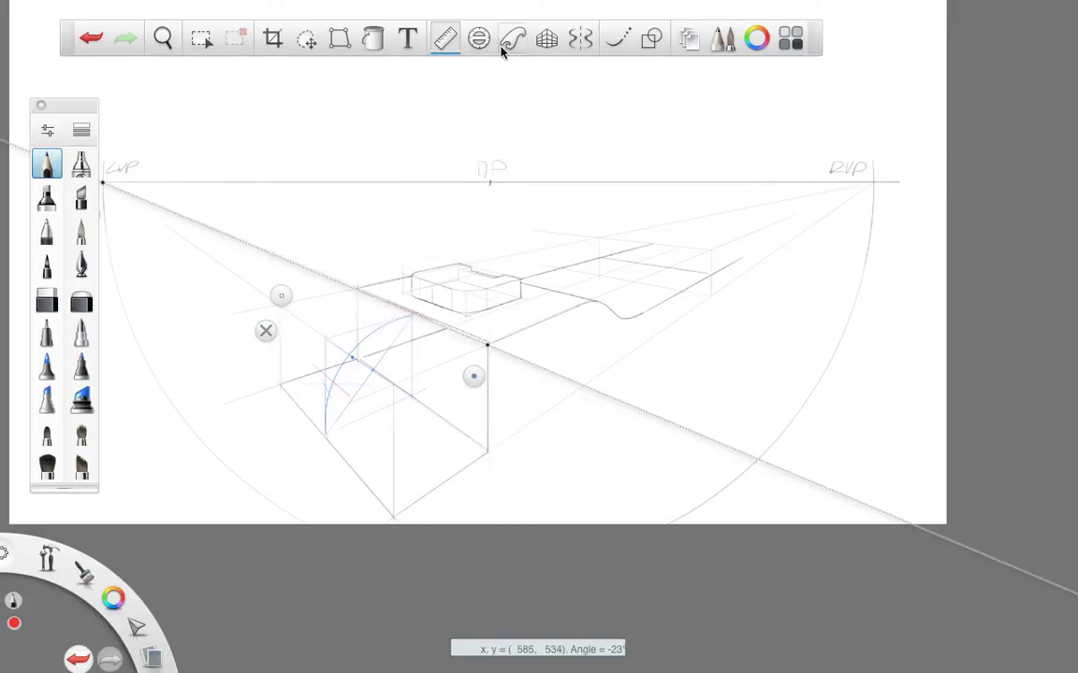
Shift the ellipse guide to each end of the red width lines, trace a red arc on both sides of the blue one, and hide it.
{"action": "left_click", "coordinate": [478, 41]}
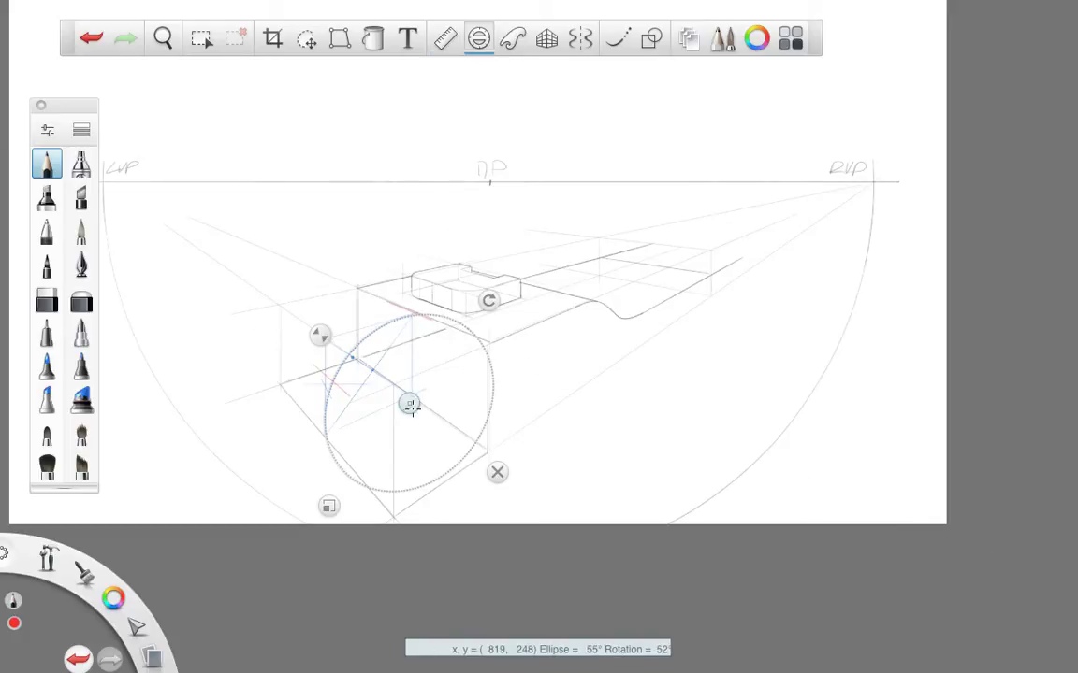
{"action": "left_click_drag", "start_coordinate": [409, 403], "coordinate": [430, 409]}
{"action": "mouse_move", "coordinate": [329, 375]}
{"action": "mouse_move", "coordinate": [432, 320]}
{"action": "left_mouse_down"}
{"action": "mouse_move", "coordinate": [368, 354]}
{"action": "mouse_move", "coordinate": [360, 372]}
{"action": "mouse_move", "coordinate": [379, 349]}
{"action": "left_mouse_up"}
{"action": "left_click_drag", "start_coordinate": [431, 409], "coordinate": [391, 385]}
{"action": "mouse_move", "coordinate": [318, 367]}
{"action": "left_mouse_down"}
{"action": "mouse_move", "coordinate": [359, 318]}
{"action": "mouse_move", "coordinate": [326, 347]}
{"action": "mouse_move", "coordinate": [385, 297]}
{"action": "left_mouse_up"}
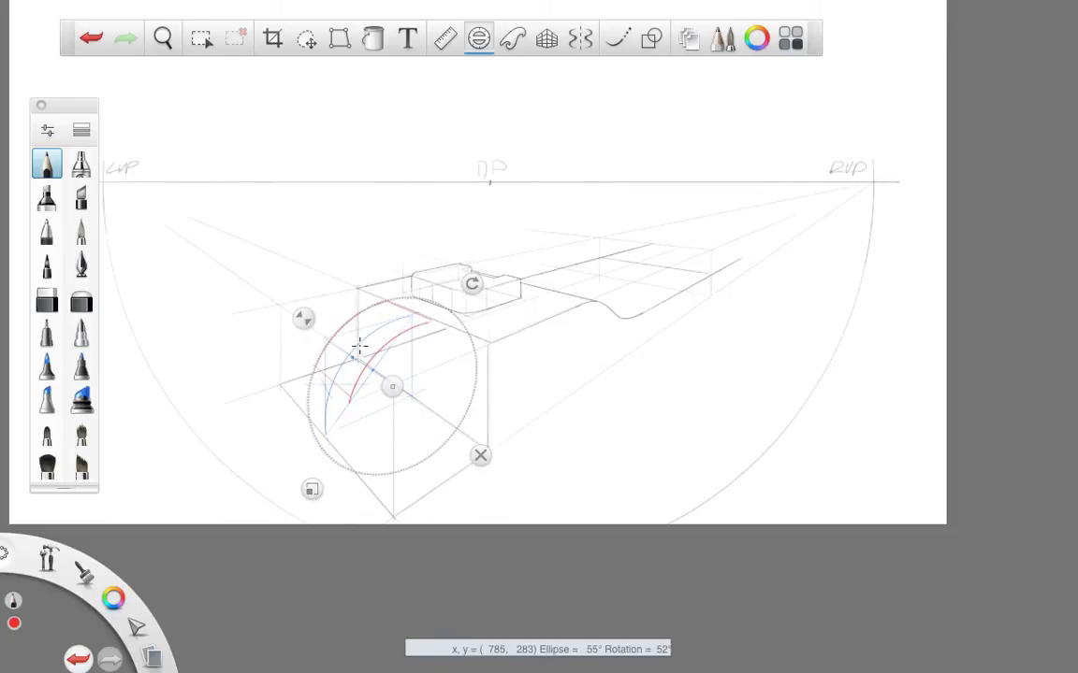
{"action": "left_click", "coordinate": [481, 453]}
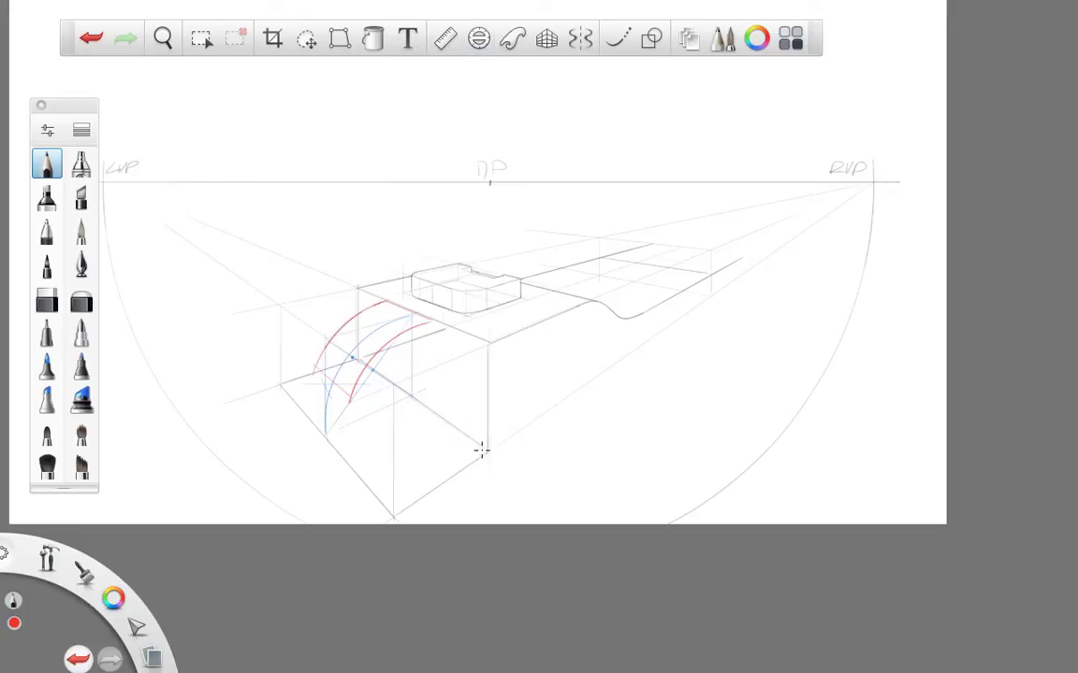
Rule a red line toward the left vanishing point through the lower ends of both red arcs, then close the ruler.
{"action": "left_click", "coordinate": [445, 39]}
{"action": "left_click_drag", "start_coordinate": [447, 422], "coordinate": [402, 479]}
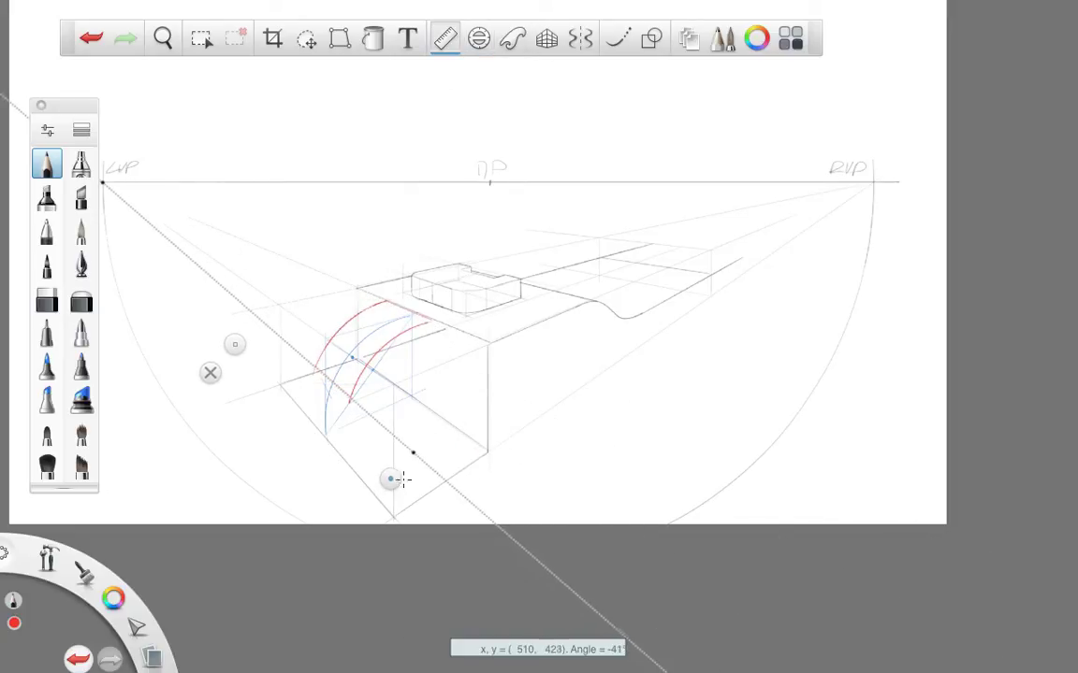
{"action": "mouse_move", "coordinate": [312, 361]}
{"action": "left_mouse_down"}
{"action": "mouse_move", "coordinate": [305, 356]}
{"action": "mouse_move", "coordinate": [361, 409]}
{"action": "mouse_move", "coordinate": [314, 367]}
{"action": "mouse_move", "coordinate": [326, 376]}
{"action": "left_mouse_up"}
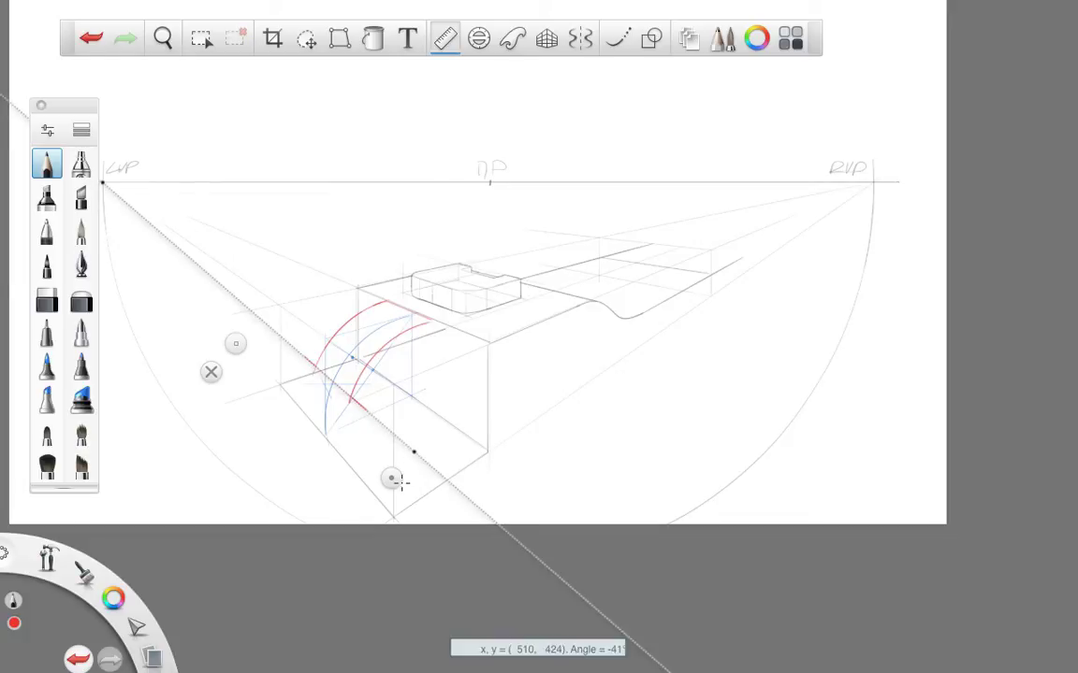
{"action": "left_click", "coordinate": [211, 372]}
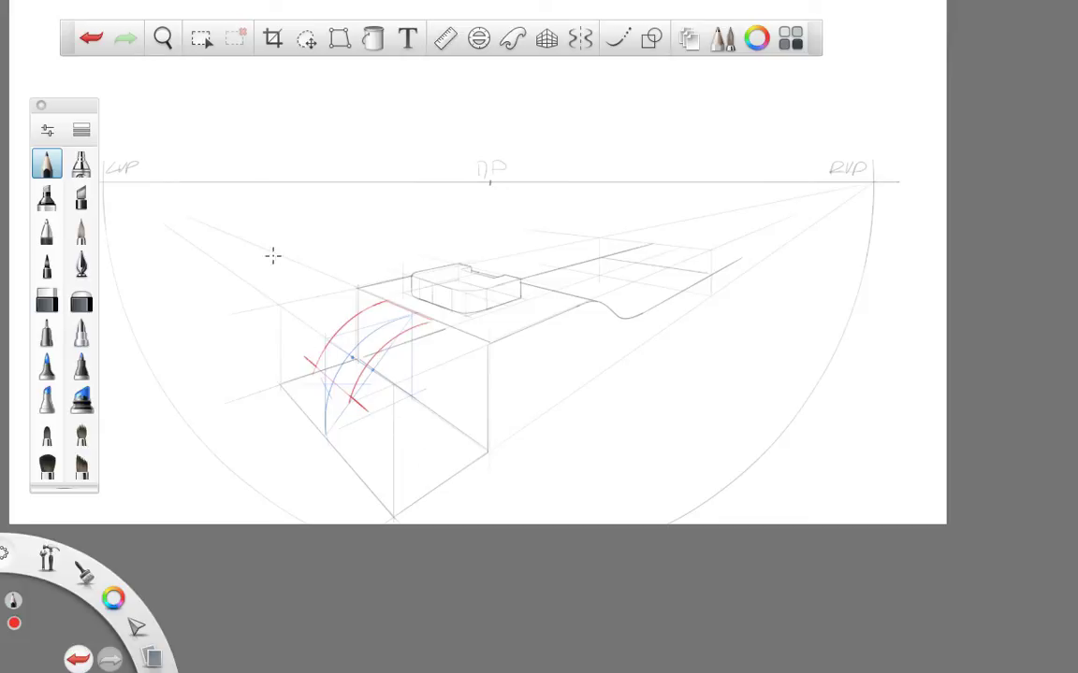
Sketch a light red curve from the blue arc's lower end up past the outer end of the red width line.
{"action": "key", "text": "space"}
{"action": "left_click_drag", "start_coordinate": [379, 402], "coordinate": [457, 222]}
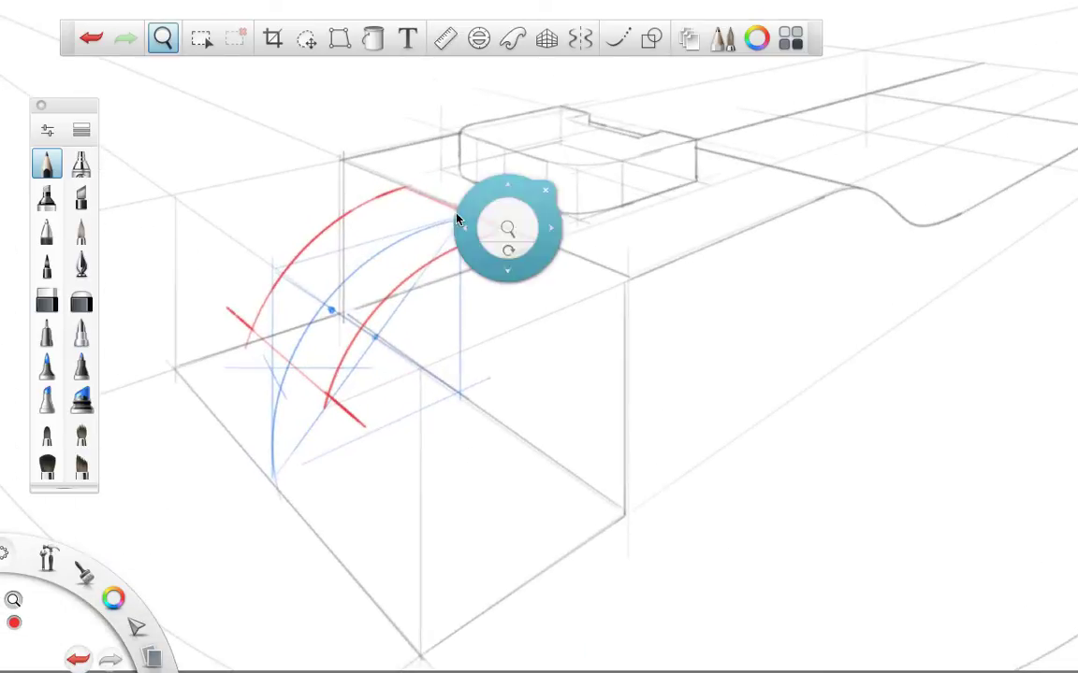
{"action": "left_click_drag", "start_coordinate": [268, 472], "coordinate": [231, 320]}
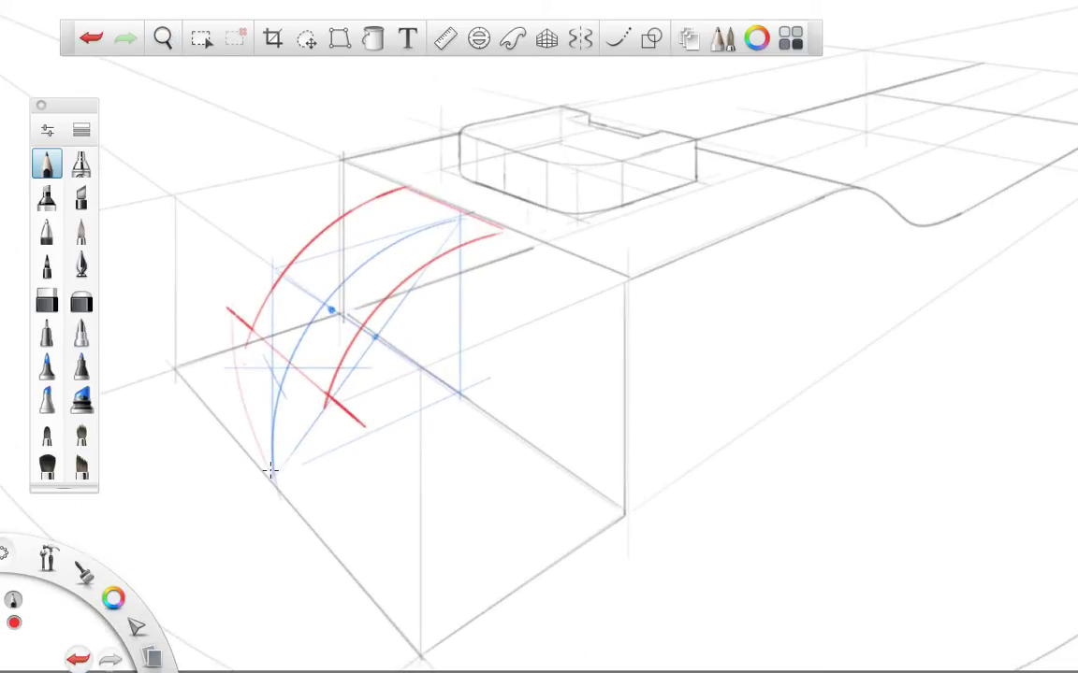
{"action": "key", "text": "ctrl+z"}
{"action": "left_click_drag", "start_coordinate": [269, 481], "coordinate": [232, 283]}
{"action": "key", "text": "ctrl+z"}
{"action": "left_click_drag", "start_coordinate": [272, 480], "coordinate": [231, 257]}
{"action": "key", "text": "ctrl+z"}
{"action": "key", "text": "ctrl+z"}
{"action": "key", "text": "ctrl+z"}
{"action": "left_click_drag", "start_coordinate": [271, 479], "coordinate": [230, 255]}
{"action": "key", "text": "ctrl+z"}
{"action": "key", "text": "ctrl+z"}
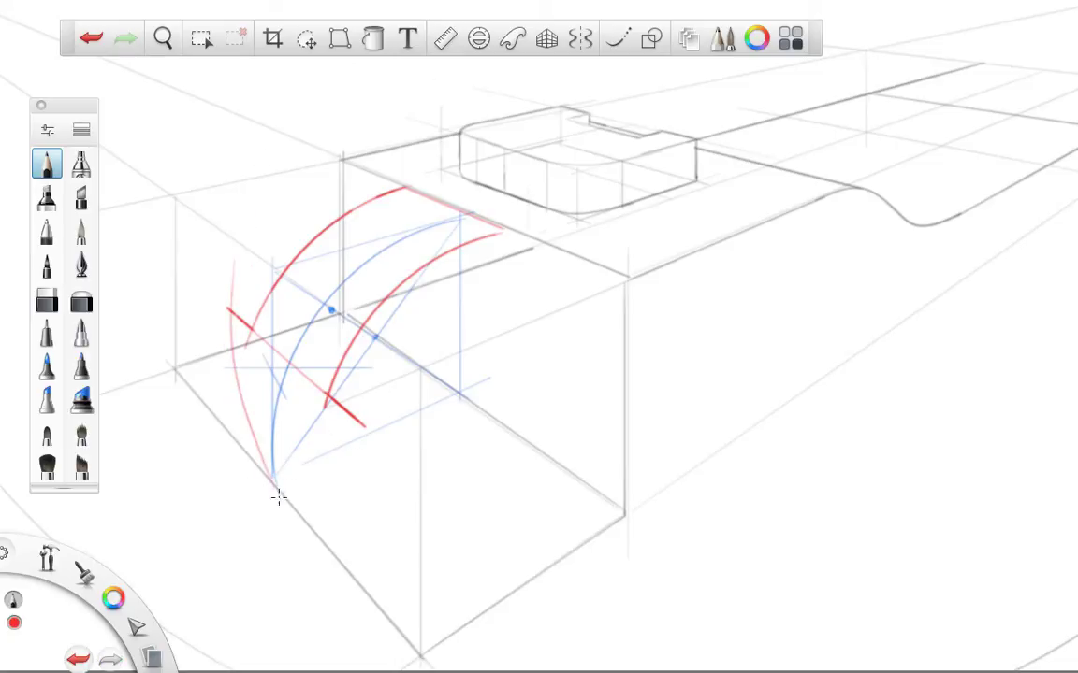
Sketch a light red curve from the blue arc's lower end toward the inner end of the red width line.
{"action": "left_click_drag", "start_coordinate": [241, 446], "coordinate": [355, 374]}
{"action": "key", "text": "ctrl+z"}
{"action": "left_click_drag", "start_coordinate": [238, 441], "coordinate": [321, 380]}
{"action": "key", "text": "ctrl+z"}
{"action": "left_click_drag", "start_coordinate": [274, 484], "coordinate": [412, 408]}
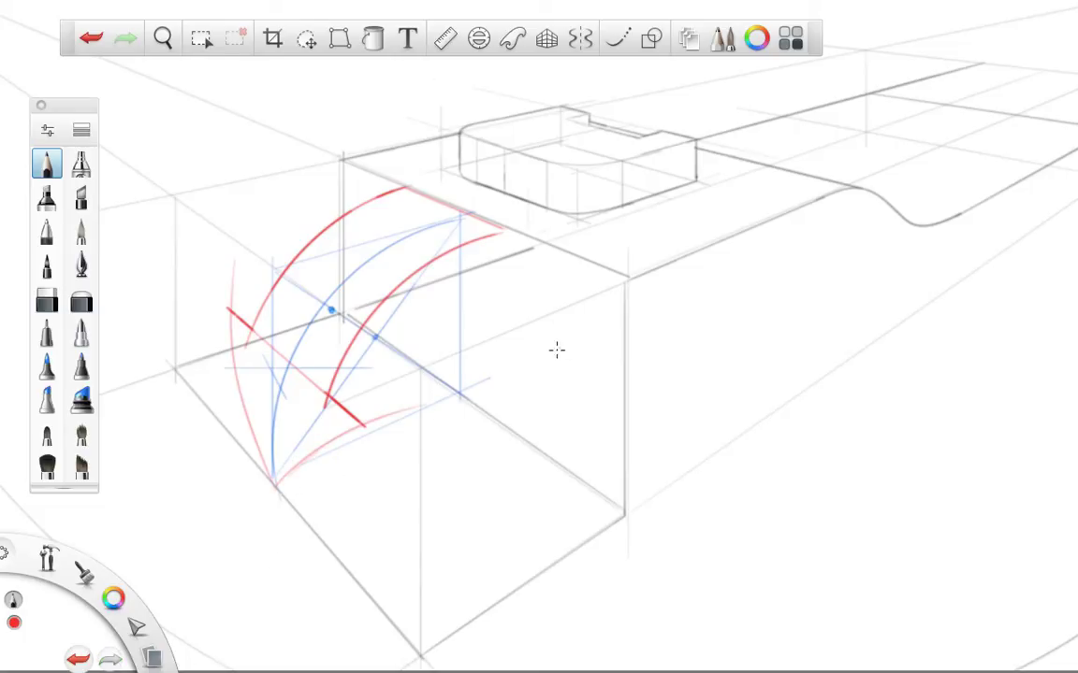
{"action": "key", "text": "space"}
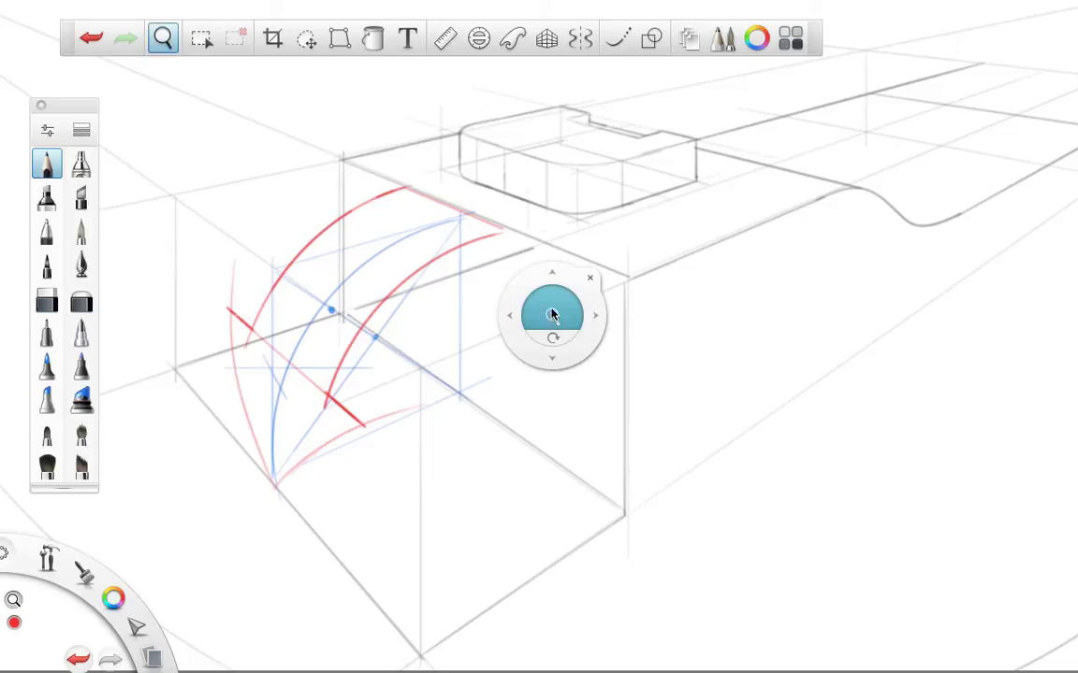
{"action": "left_click_drag", "start_coordinate": [552, 314], "coordinate": [480, 313]}
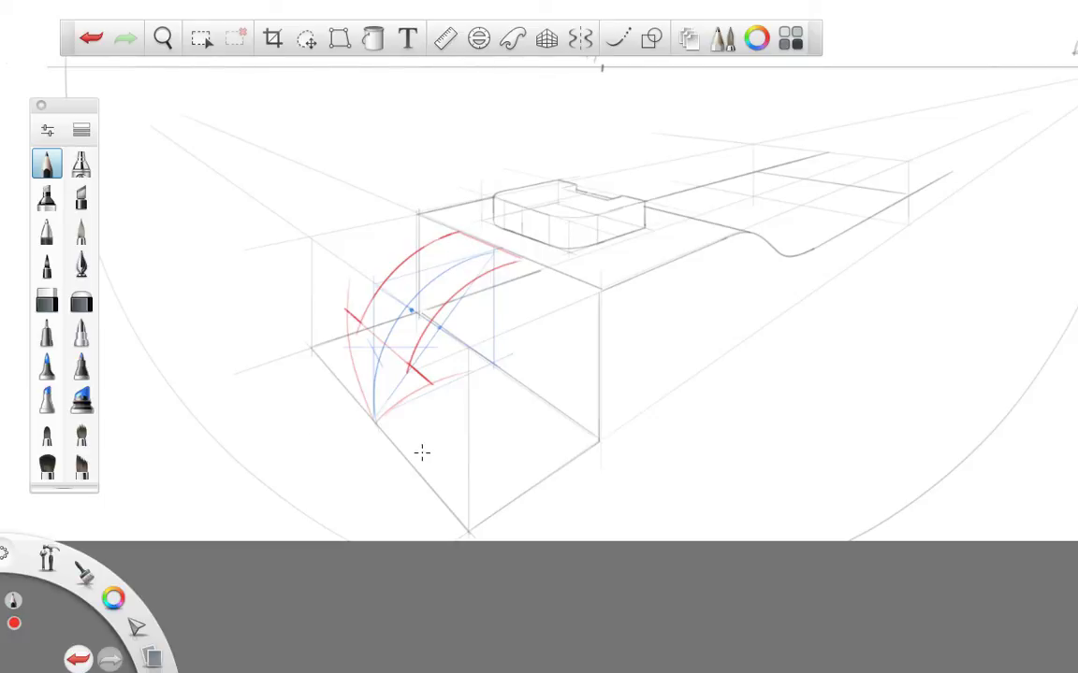
Undo the red curves, side arcs and width lines back to the blue centre arc and its construction plane.
{"action": "key", "text": "ctrl+z"}
{"action": "key", "text": "ctrl+z"}
{"action": "key", "text": "ctrl+z"}
{"action": "key", "text": "ctrl+z"}
{"action": "key", "text": "ctrl+z"}
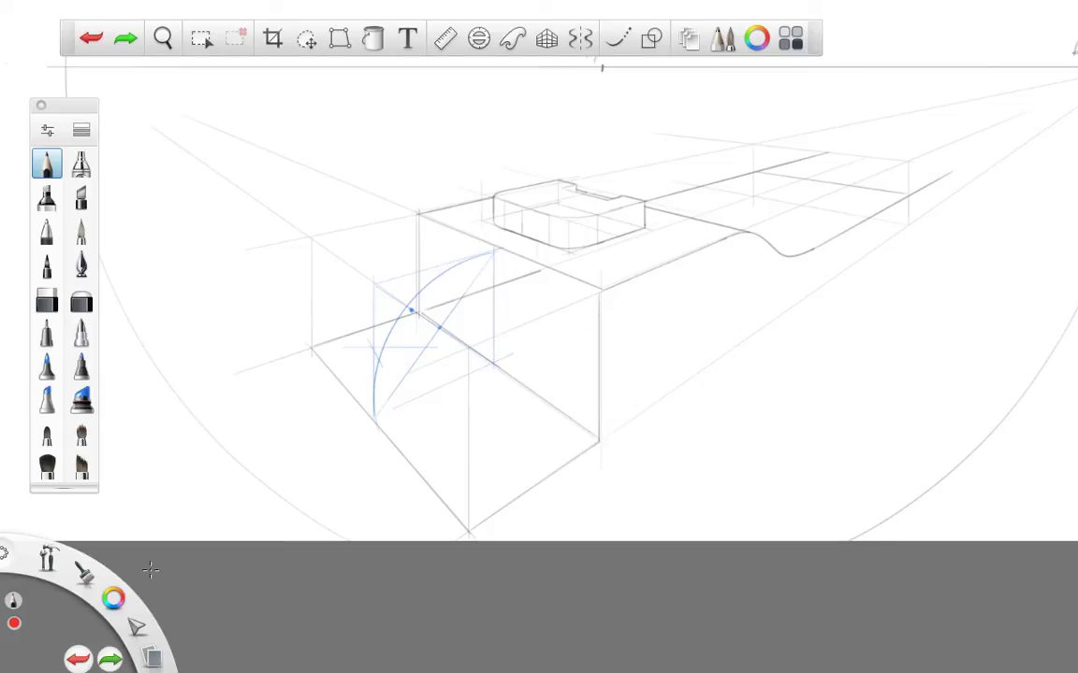
Set the pencil colour to green and bring up the straight ruler.
{"action": "left_click", "coordinate": [114, 599]}
{"action": "left_click", "coordinate": [76, 633]}
{"action": "left_click", "coordinate": [446, 39]}
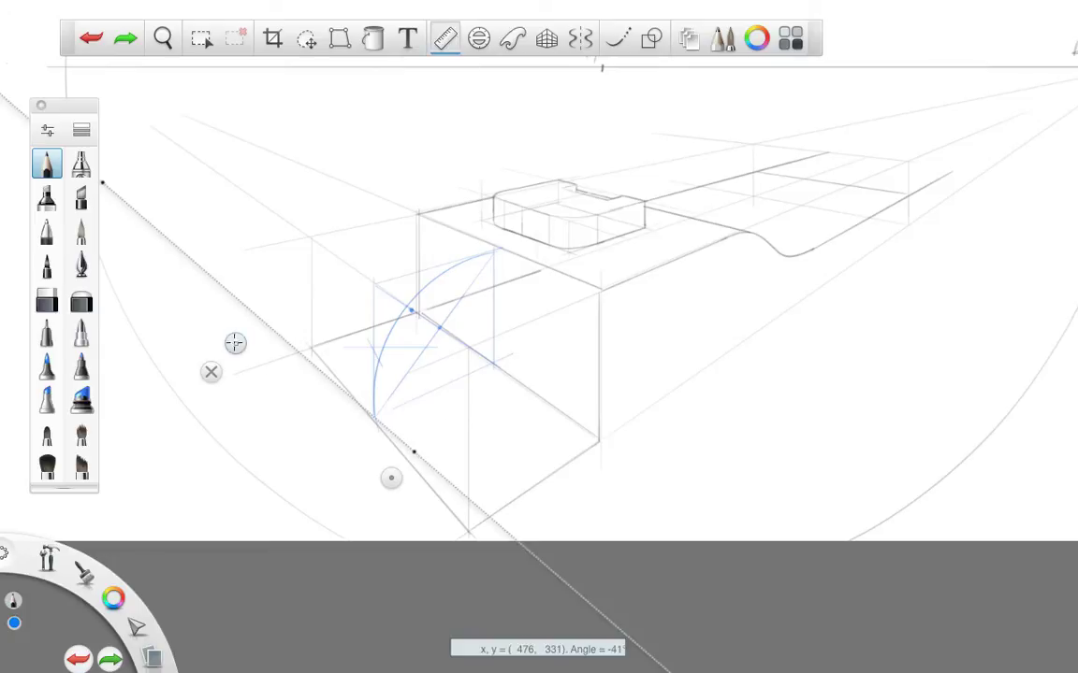
{"action": "left_click", "coordinate": [114, 599]}
{"action": "left_click", "coordinate": [77, 589]}
Rule a green line toward the right vanishing point, from the box's receding diagonal to the platform's near edge, above the blue plane.
{"action": "left_click_drag", "start_coordinate": [236, 343], "coordinate": [332, 378]}
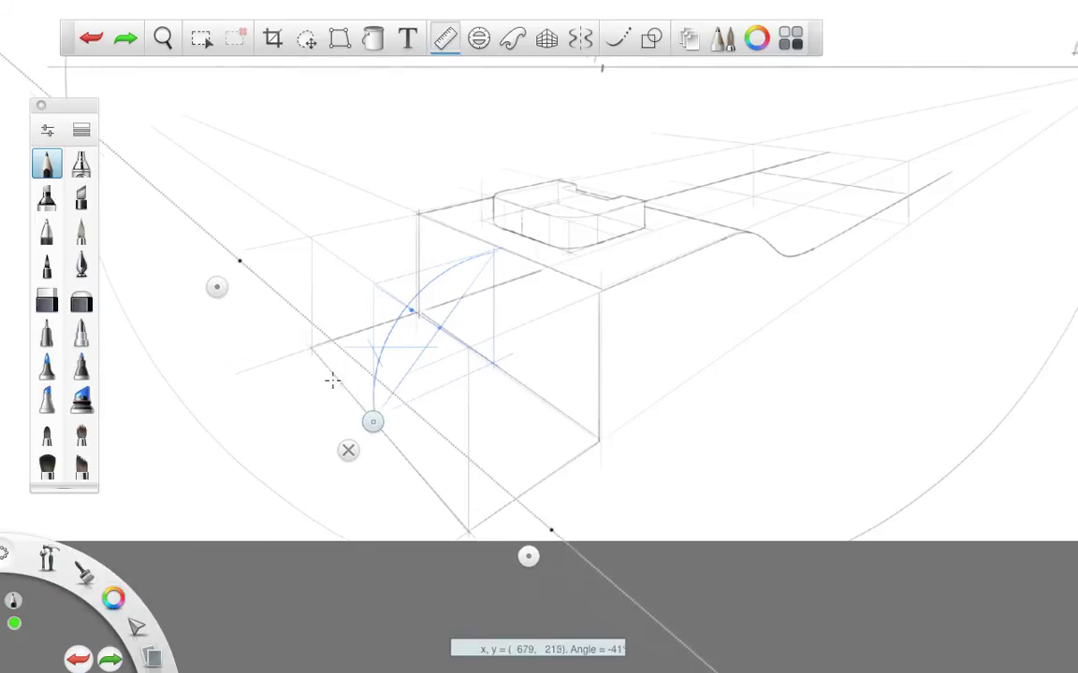
{"action": "left_click_drag", "start_coordinate": [219, 283], "coordinate": [380, 414]}
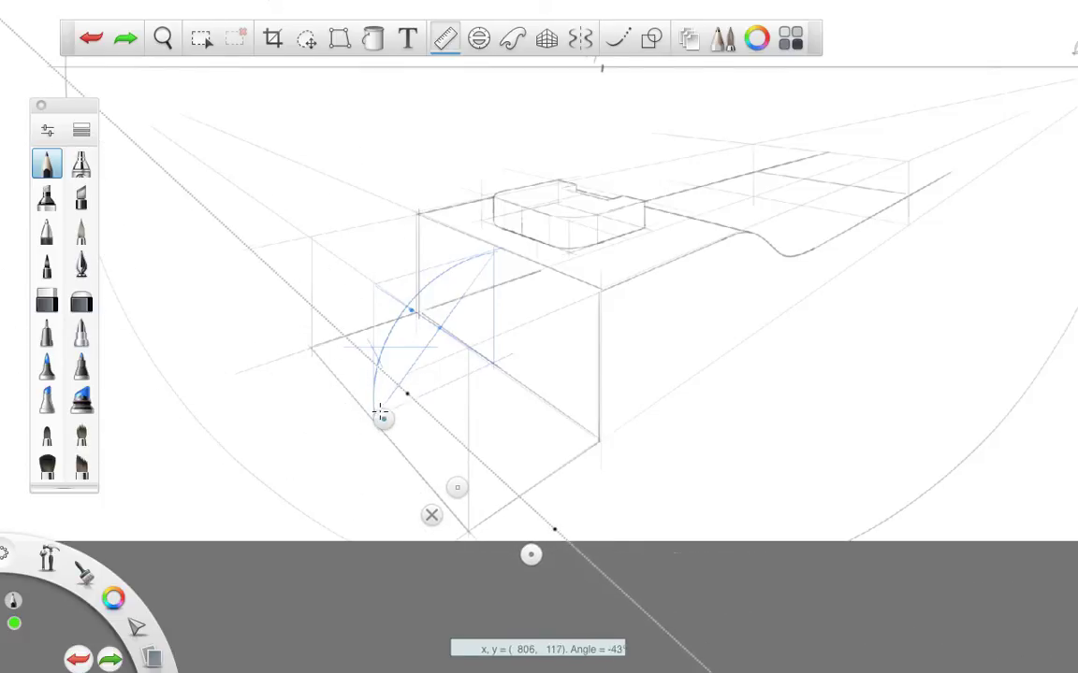
{"action": "left_click", "coordinate": [432, 514]}
{"action": "scroll", "coordinate": [579, 308], "scroll_direction": "down", "scroll_amount": 5}
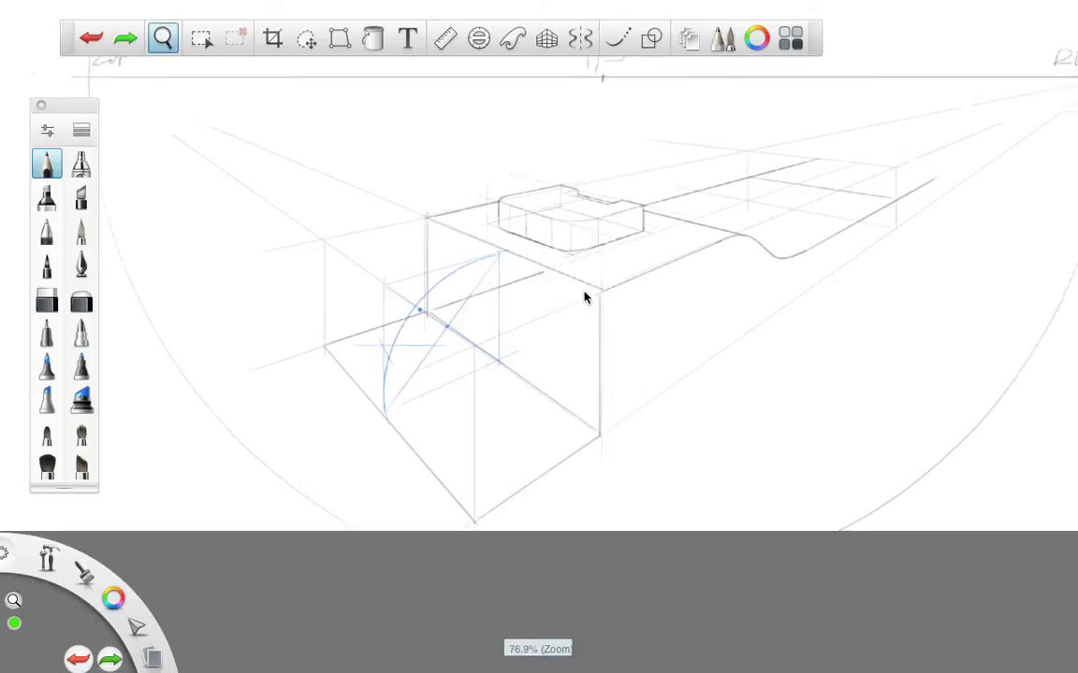
{"action": "scroll", "coordinate": [516, 298], "scroll_direction": "up", "scroll_amount": 2}
{"action": "left_click", "coordinate": [445, 38]}
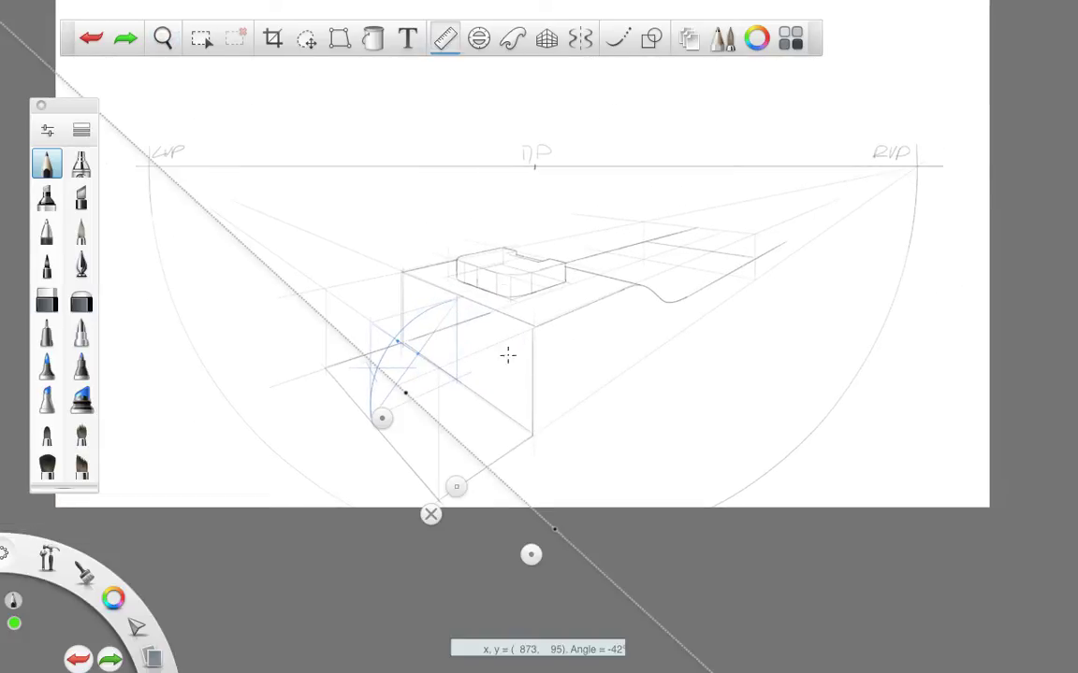
{"action": "left_click_drag", "start_coordinate": [507, 356], "coordinate": [889, 182]}
{"action": "left_click_drag", "start_coordinate": [420, 424], "coordinate": [364, 345]}
{"action": "left_click", "coordinate": [352, 312]}
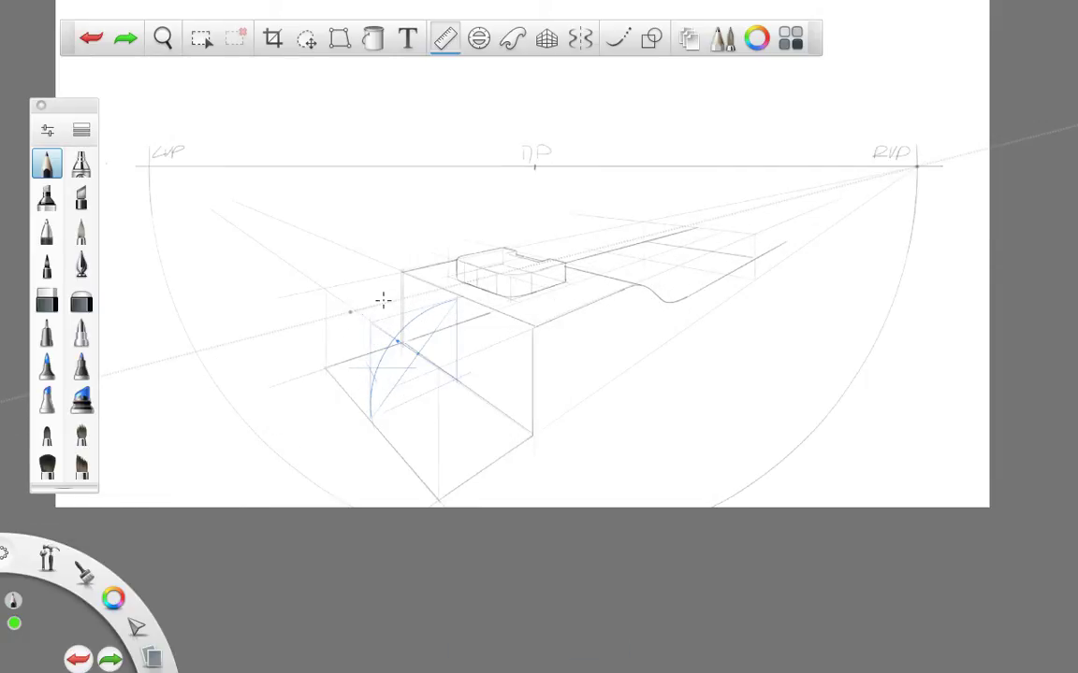
{"action": "left_click", "coordinate": [358, 308]}
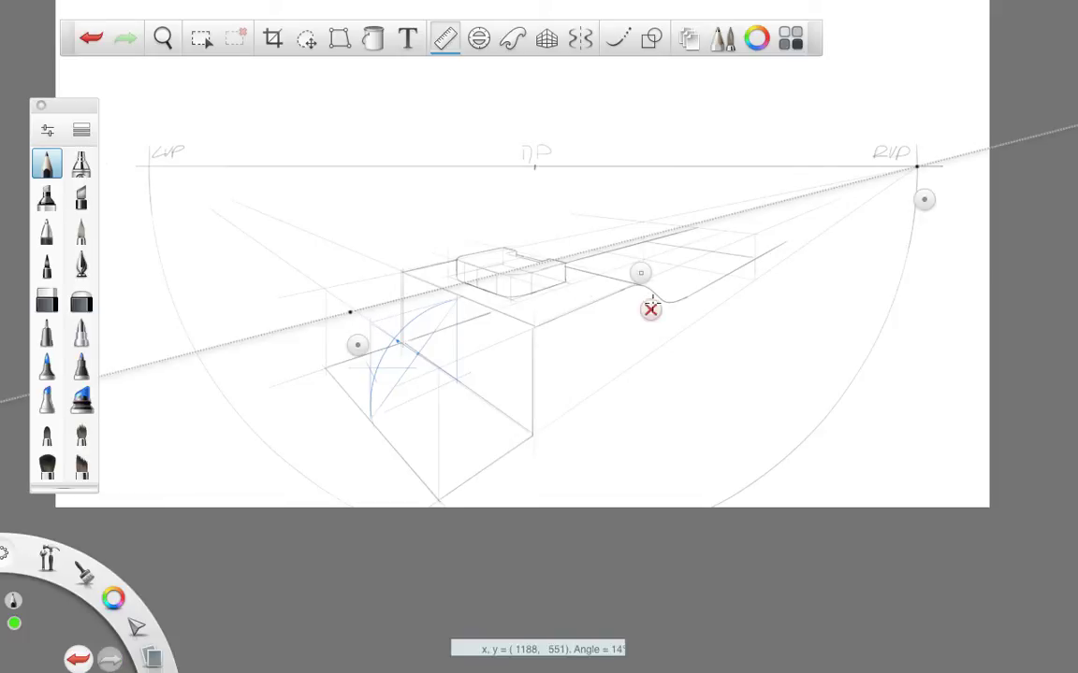
Set the ruler vertical and draw green guide lines down from both ends of the upper green line.
{"action": "left_click_drag", "start_coordinate": [909, 204], "coordinate": [351, 380]}
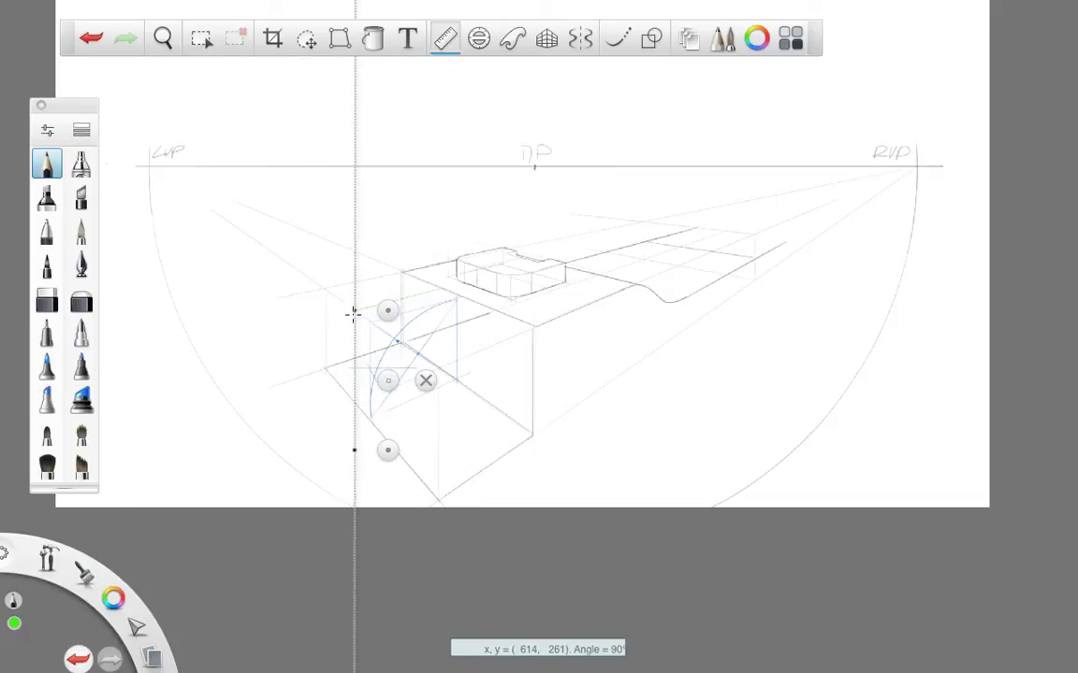
{"action": "left_click_drag", "start_coordinate": [355, 310], "coordinate": [356, 413]}
{"action": "left_click_drag", "start_coordinate": [388, 380], "coordinate": [473, 281]}
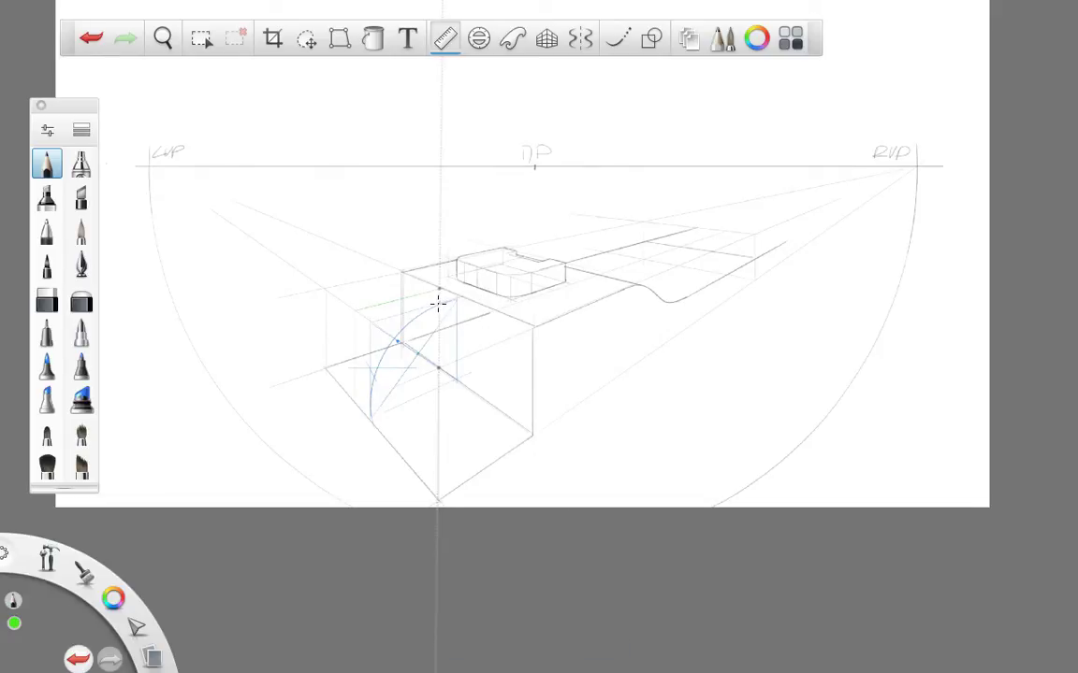
{"action": "mouse_move", "coordinate": [438, 376]}
Align the ruler from the box's upper outer corner past the blue arc's upper end and mark the platform's near edge in green.
{"action": "left_click_drag", "start_coordinate": [470, 368], "coordinate": [356, 291]}
{"action": "left_click_drag", "start_coordinate": [451, 323], "coordinate": [438, 329]}
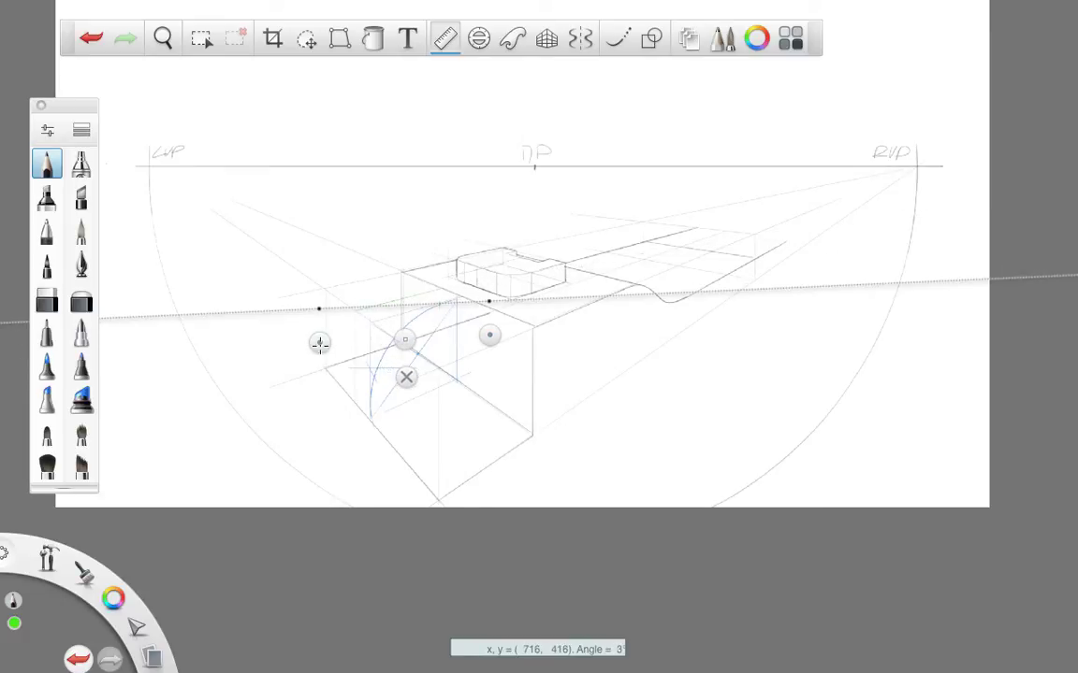
{"action": "left_click_drag", "start_coordinate": [320, 342], "coordinate": [323, 324]}
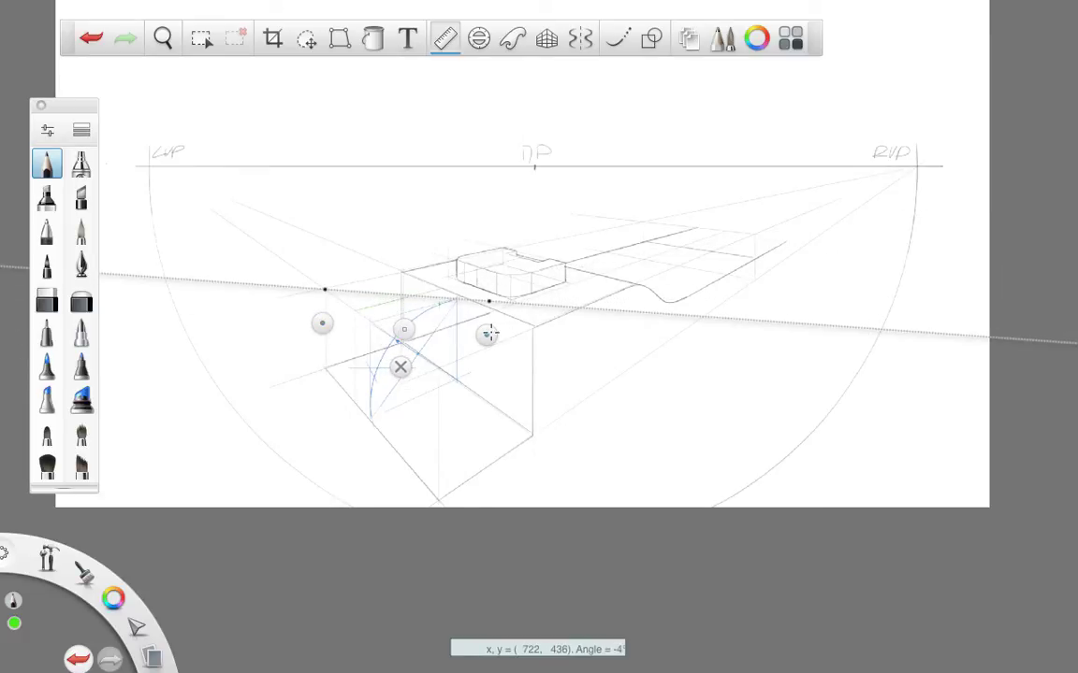
{"action": "left_click_drag", "start_coordinate": [490, 333], "coordinate": [486, 343]}
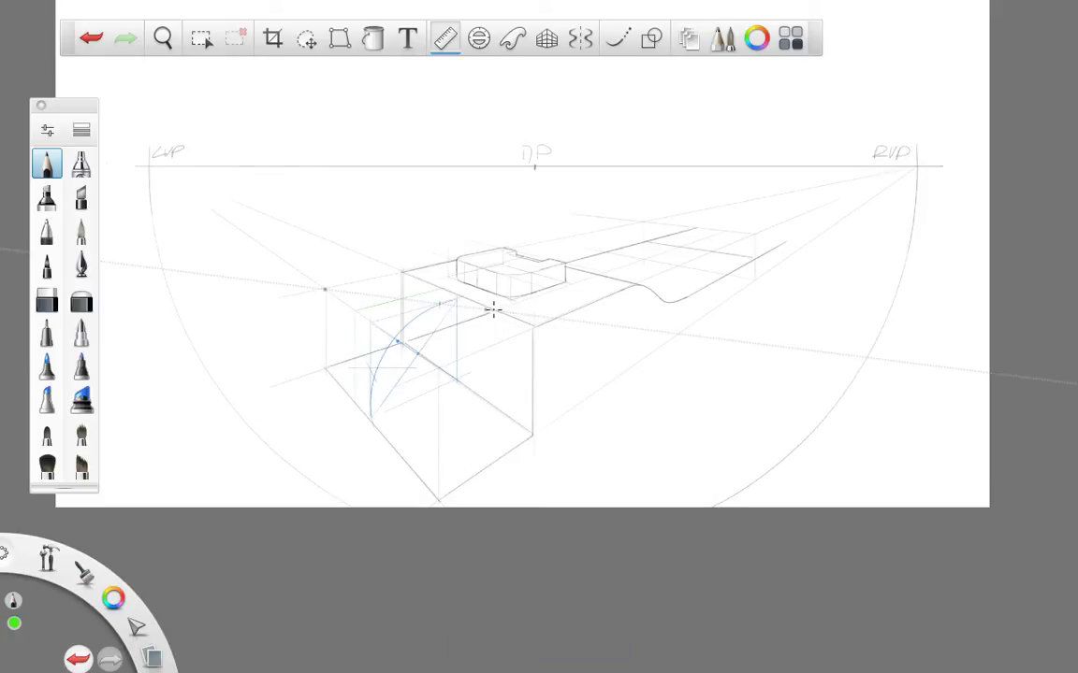
{"action": "left_click_drag", "start_coordinate": [321, 323], "coordinate": [335, 361]}
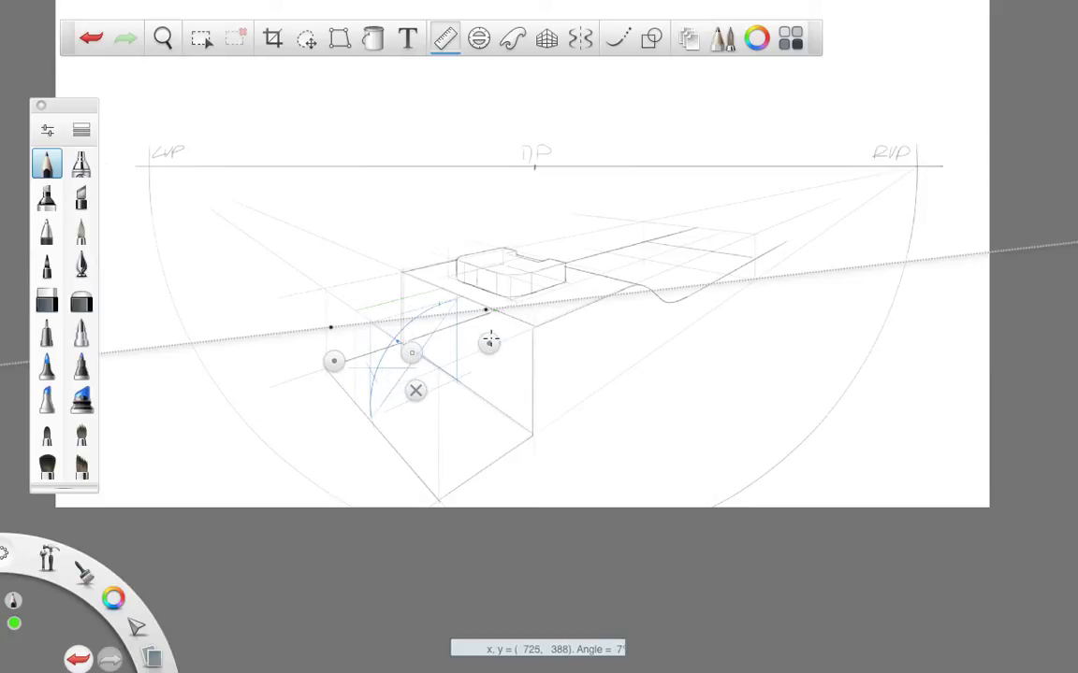
Rule a green line through the new mark toward the right vanishing point, back to the central diagonal, and close the ruler.
{"action": "left_click_drag", "start_coordinate": [490, 341], "coordinate": [924, 199]}
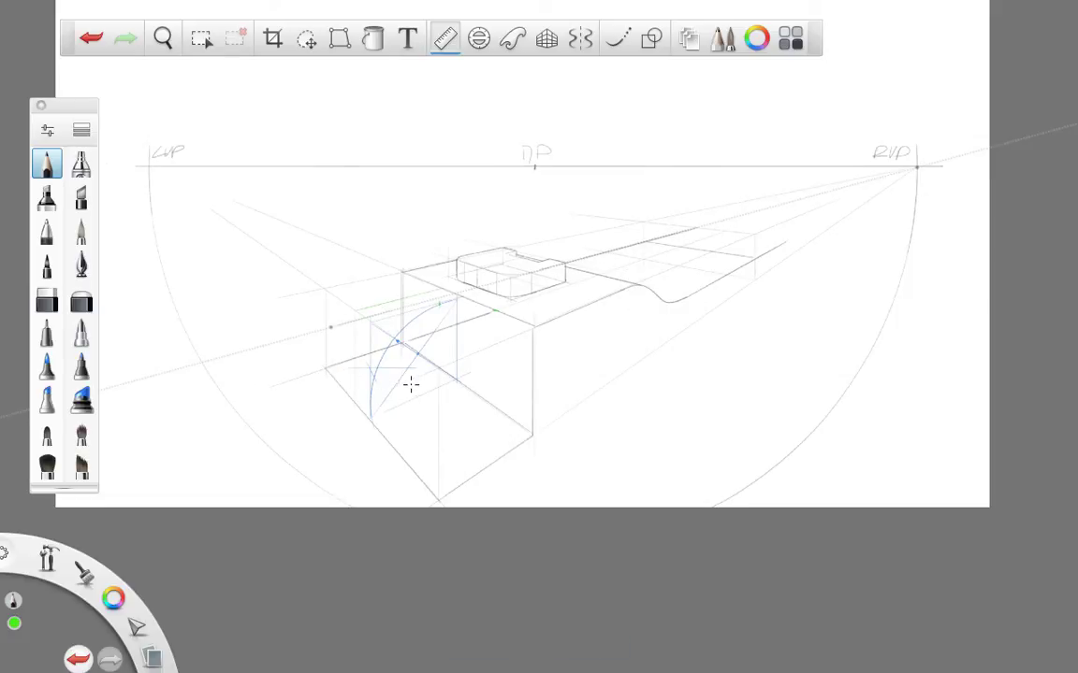
{"action": "left_click_drag", "start_coordinate": [337, 360], "coordinate": [413, 375]}
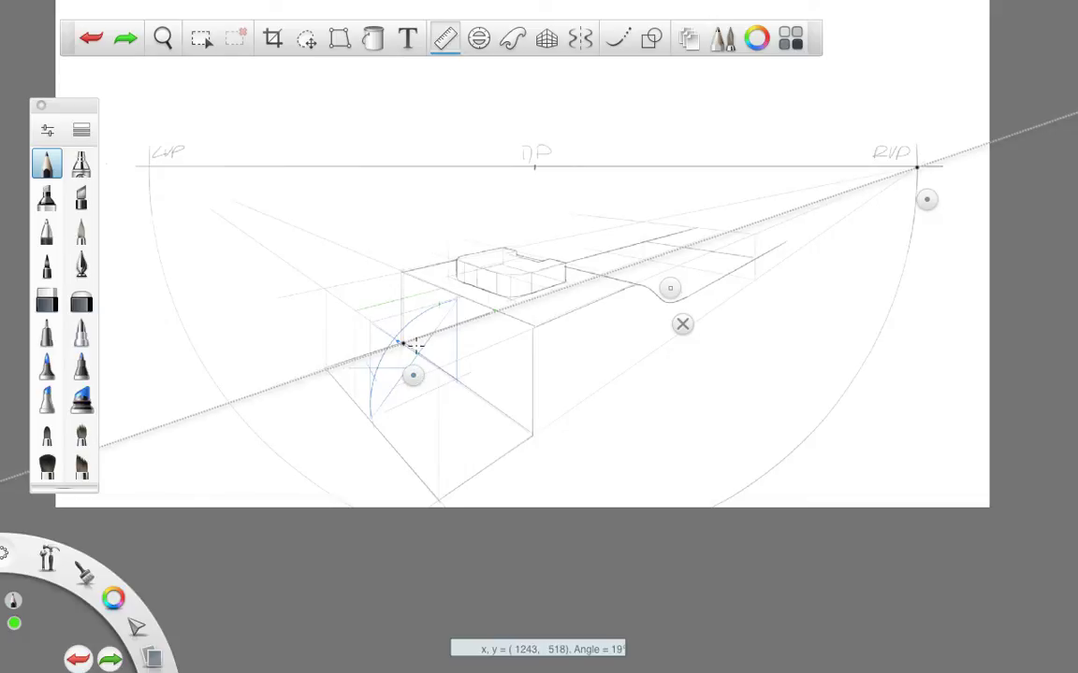
{"action": "left_click", "coordinate": [682, 324]}
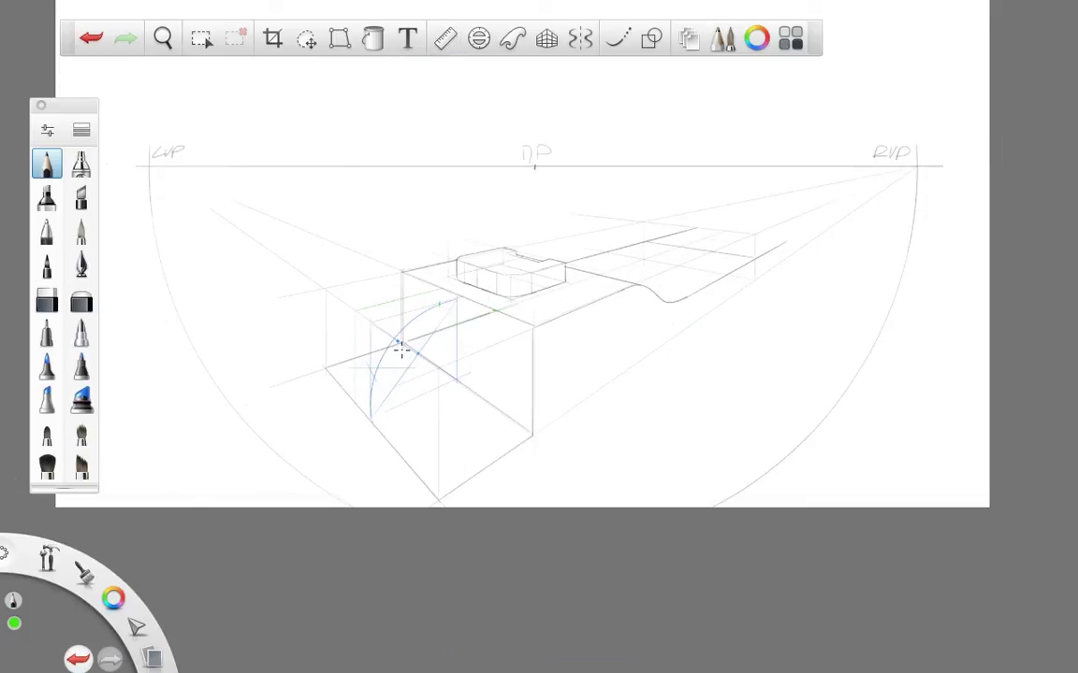
Draw green vertical lines down from the corners of the two green side planes on either side of the blue plane.
{"action": "left_click_drag", "start_coordinate": [399, 360], "coordinate": [397, 447]}
{"action": "left_click_drag", "start_coordinate": [353, 311], "coordinate": [359, 420]}
{"action": "left_click_drag", "start_coordinate": [493, 313], "coordinate": [496, 390]}
Rule the bottom edges of both green side planes toward the right vanishing point, then close the ruler.
{"action": "left_click", "coordinate": [448, 39]}
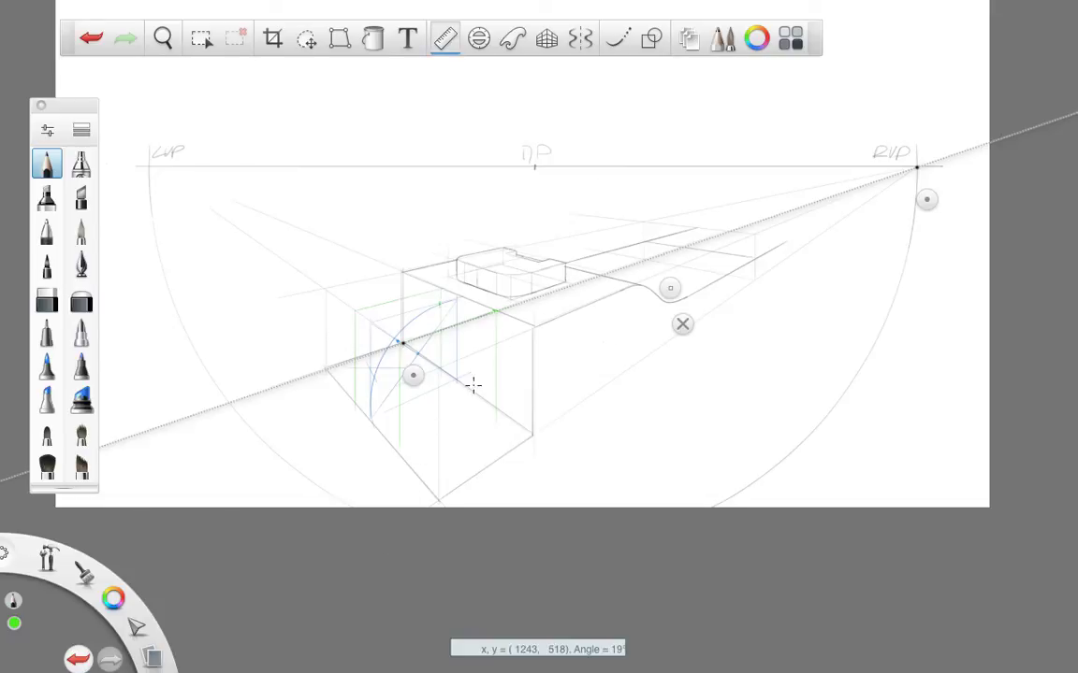
{"action": "left_click_drag", "start_coordinate": [413, 370], "coordinate": [352, 404]}
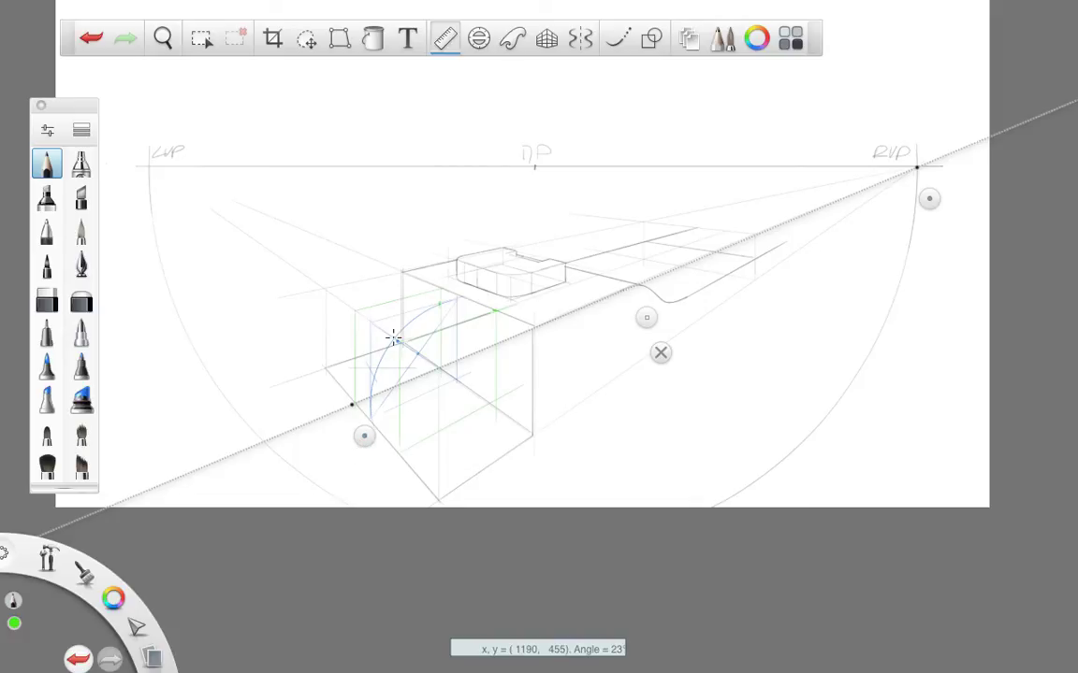
{"action": "left_click", "coordinate": [660, 352]}
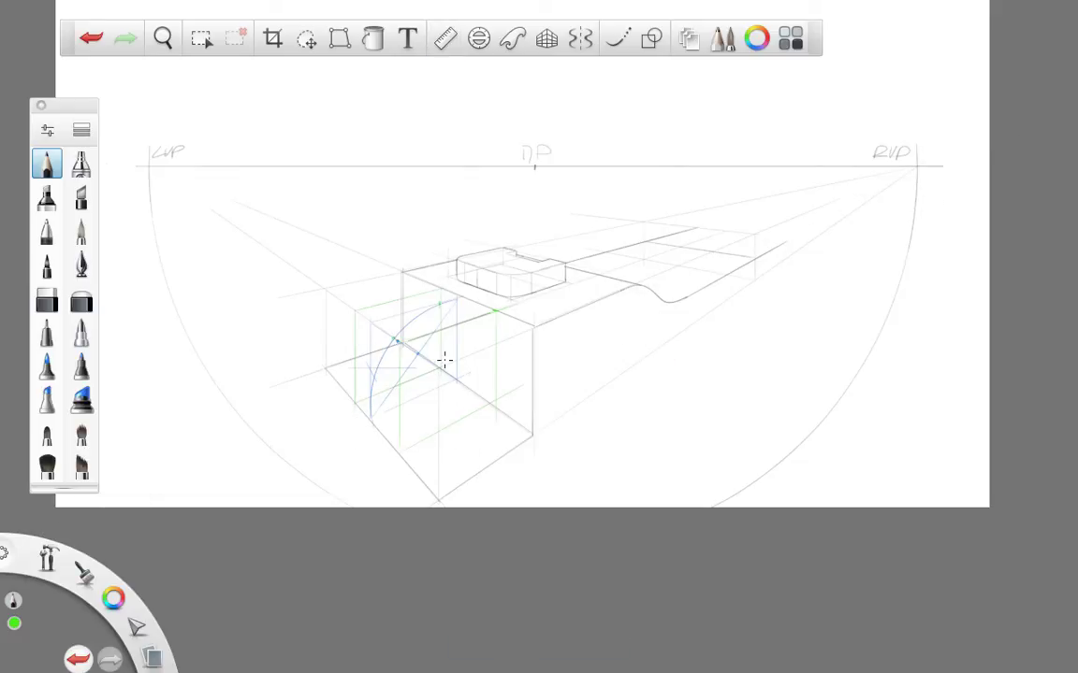
Bring up the ruler again and set the pencil colour to red.
{"action": "key", "text": "space"}
{"action": "mouse_move", "coordinate": [444, 360]}
{"action": "left_mouse_down"}
{"action": "mouse_move", "coordinate": [557, 320]}
{"action": "mouse_move", "coordinate": [488, 332]}
{"action": "mouse_move", "coordinate": [457, 366]}
{"action": "left_mouse_up"}
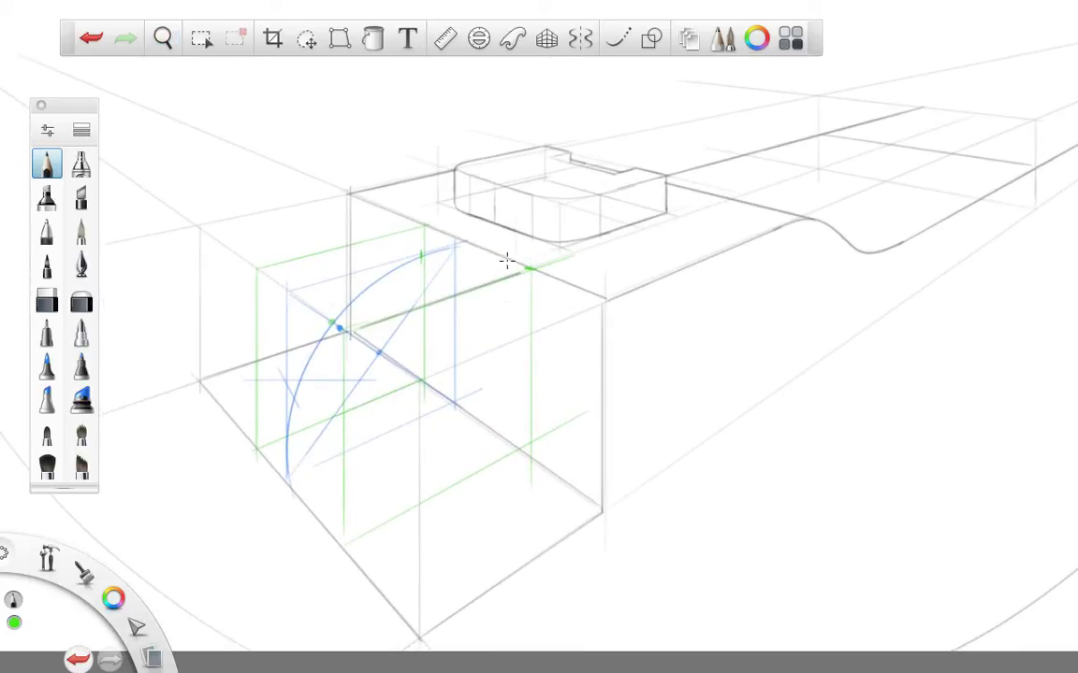
{"action": "left_click", "coordinate": [447, 45]}
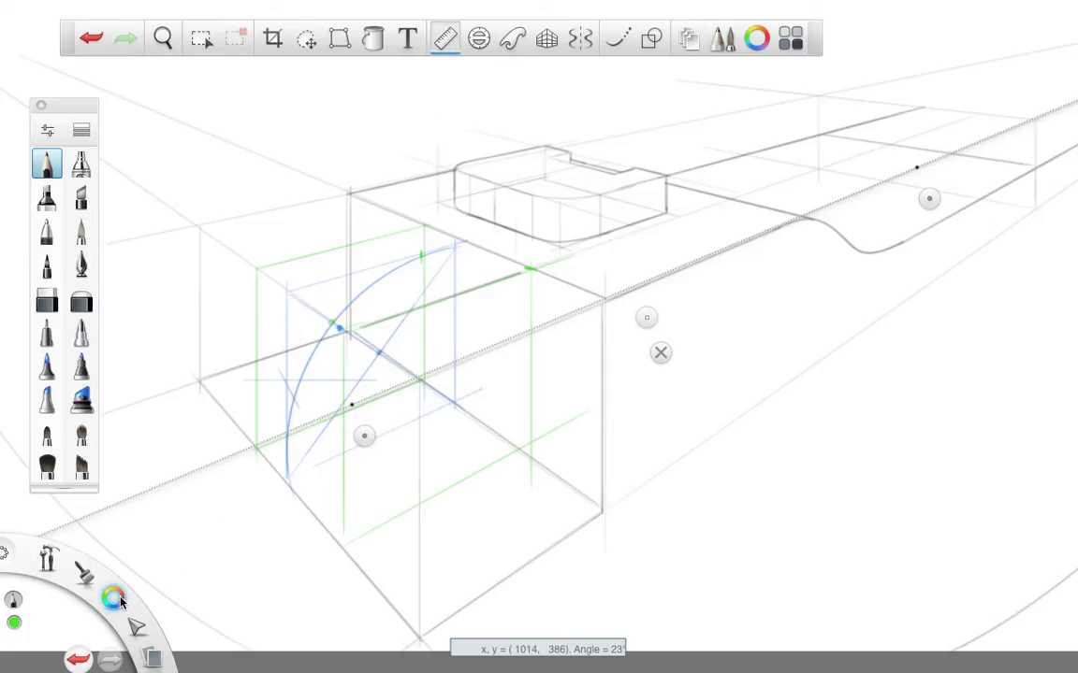
{"action": "left_click", "coordinate": [88, 562]}
Anchor the ruler at the right vanishing point, mark in red the height on the blue plane's outer vertical edge, and close the ruler.
{"action": "key", "text": "space"}
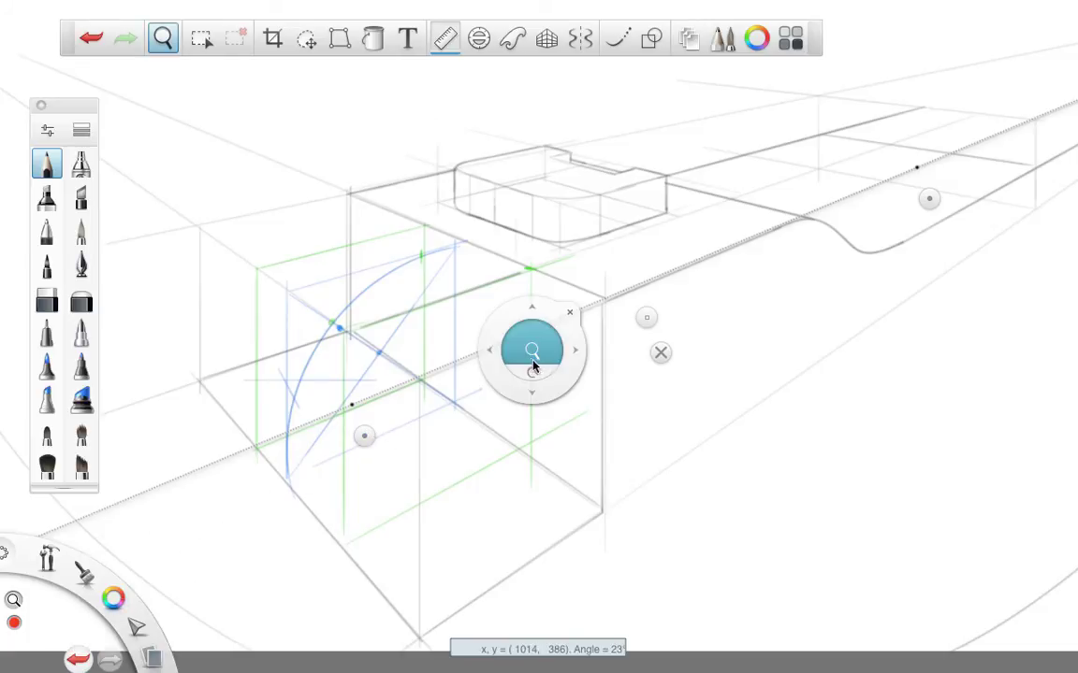
{"action": "left_click_drag", "start_coordinate": [534, 353], "coordinate": [464, 404]}
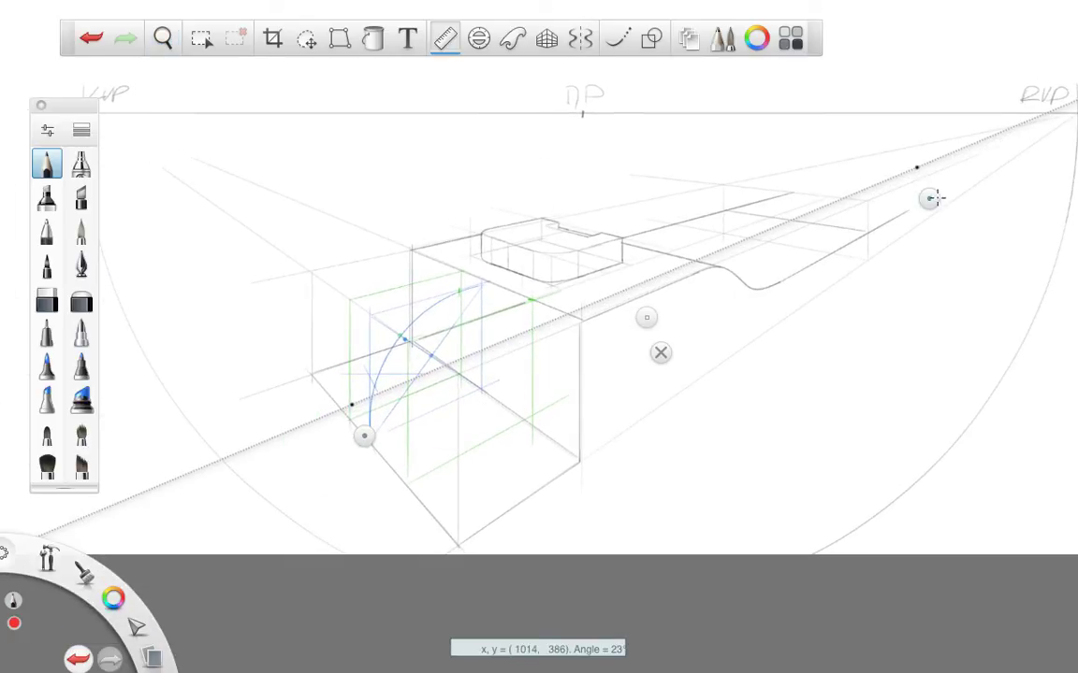
{"action": "left_click_drag", "start_coordinate": [932, 197], "coordinate": [1039, 165]}
{"action": "key", "text": "space"}
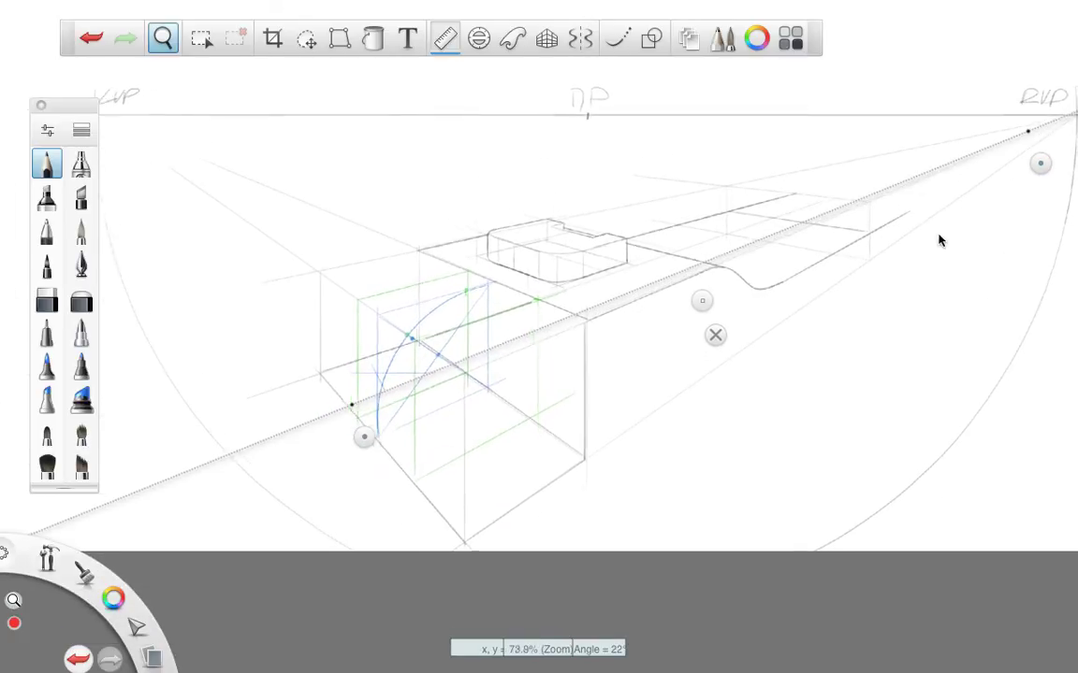
{"action": "left_click_drag", "start_coordinate": [941, 241], "coordinate": [905, 273]}
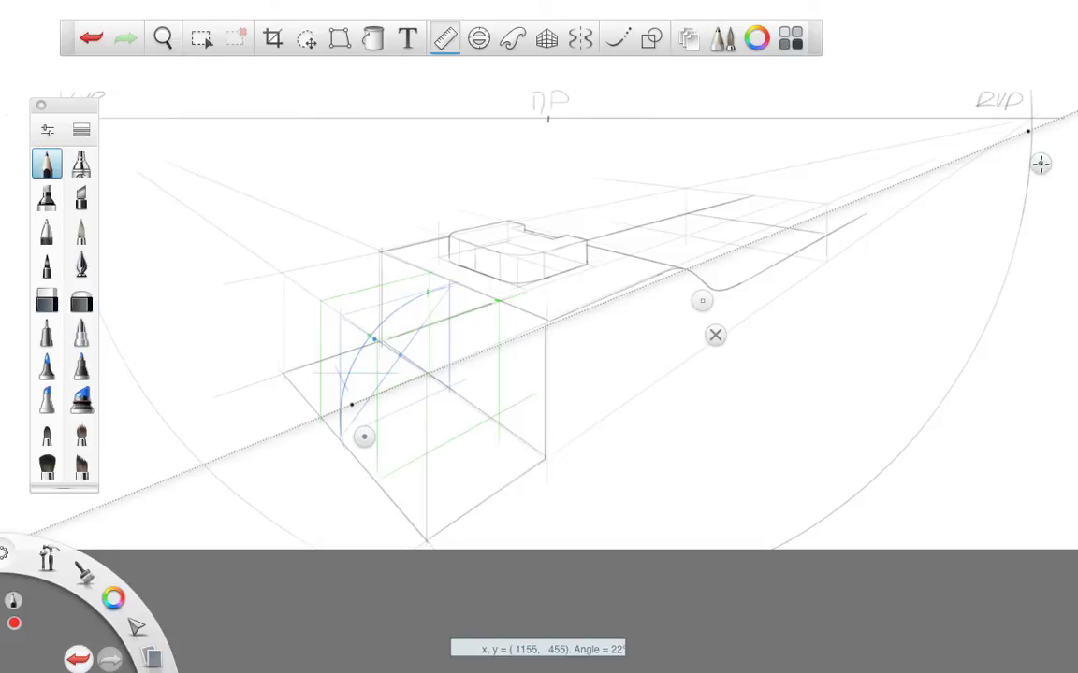
{"action": "left_click_drag", "start_coordinate": [1041, 164], "coordinate": [1044, 150]}
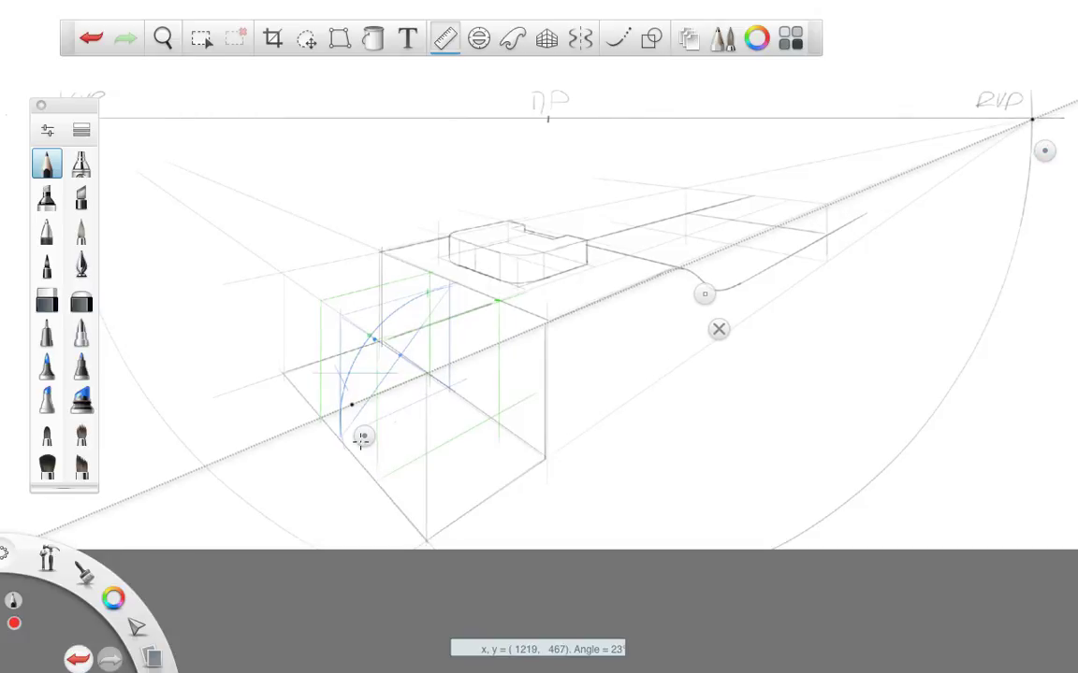
{"action": "left_click_drag", "start_coordinate": [362, 437], "coordinate": [343, 382]}
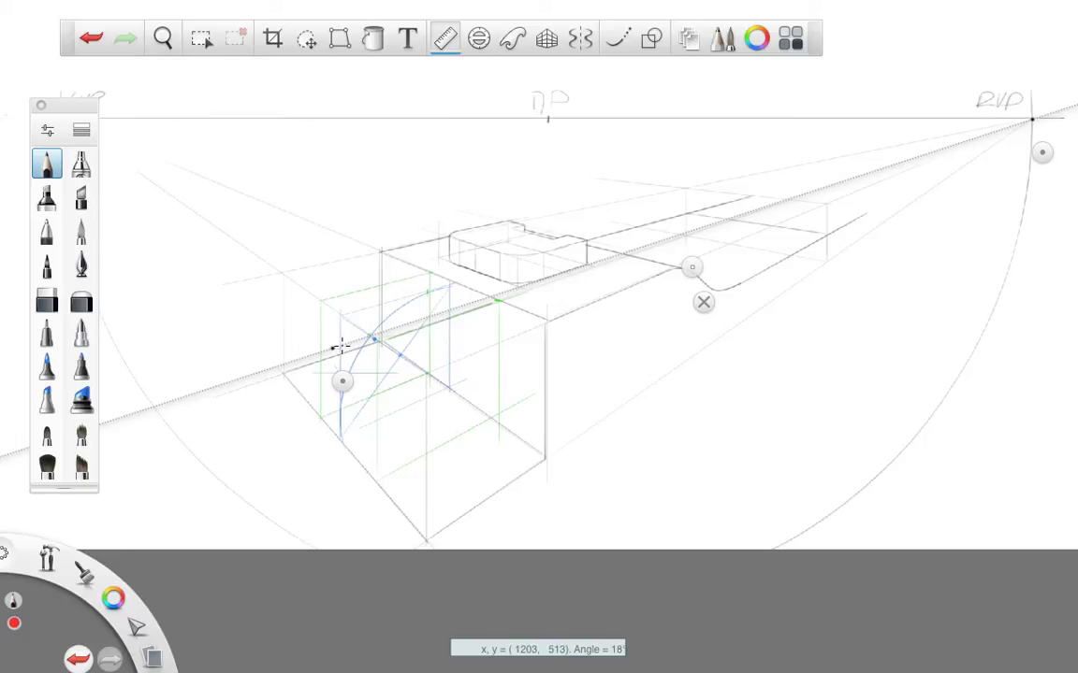
{"action": "left_click_drag", "start_coordinate": [339, 345], "coordinate": [382, 347]}
{"action": "left_click_drag", "start_coordinate": [735, 293], "coordinate": [737, 289]}
{"action": "key", "text": "space"}
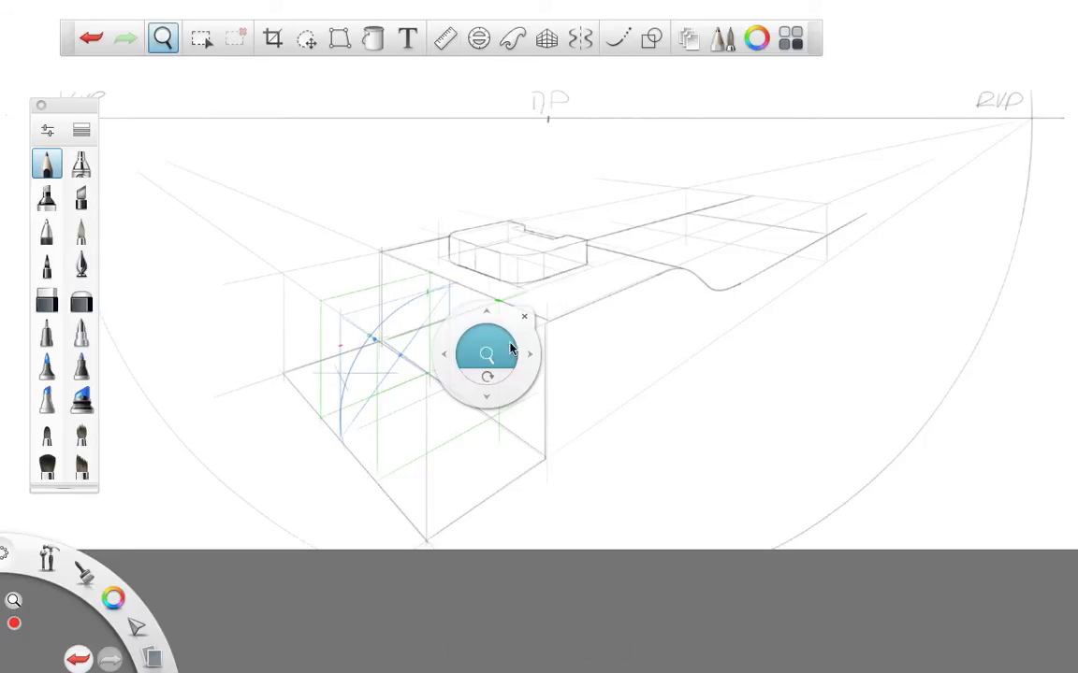
Rule from the left vanishing point through the red height mark and tick that height in red on both green planes' outer vertical edges.
{"action": "left_click_drag", "start_coordinate": [523, 384], "coordinate": [614, 389]}
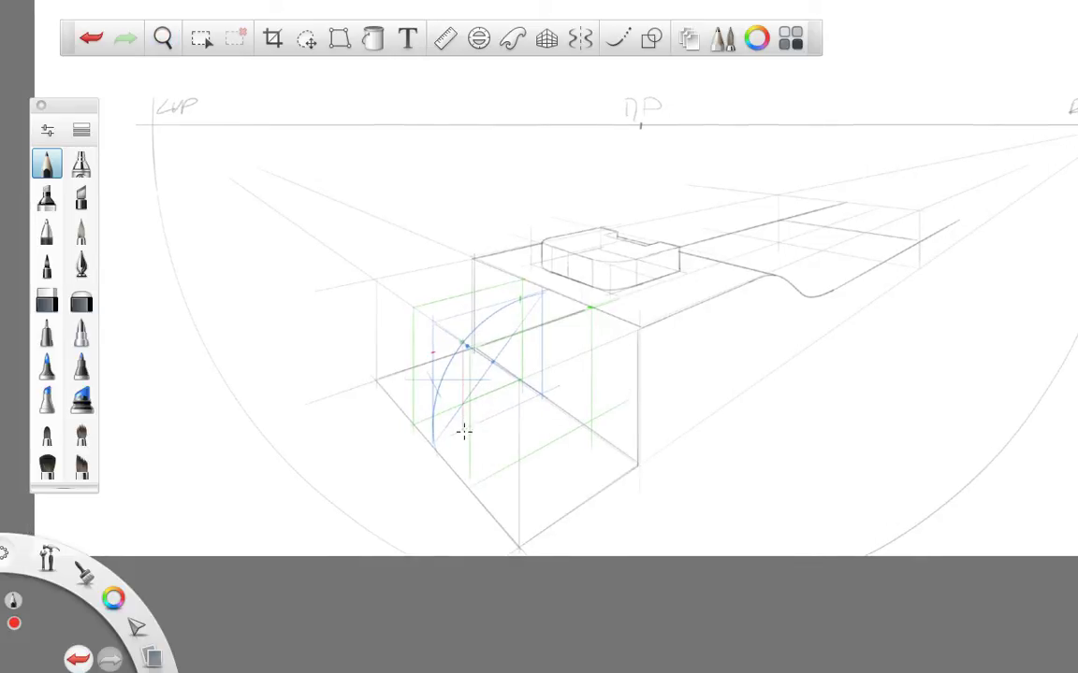
{"action": "left_click_drag", "start_coordinate": [430, 353], "coordinate": [431, 447]}
{"action": "key", "text": "ctrl+z"}
{"action": "left_click", "coordinate": [446, 38]}
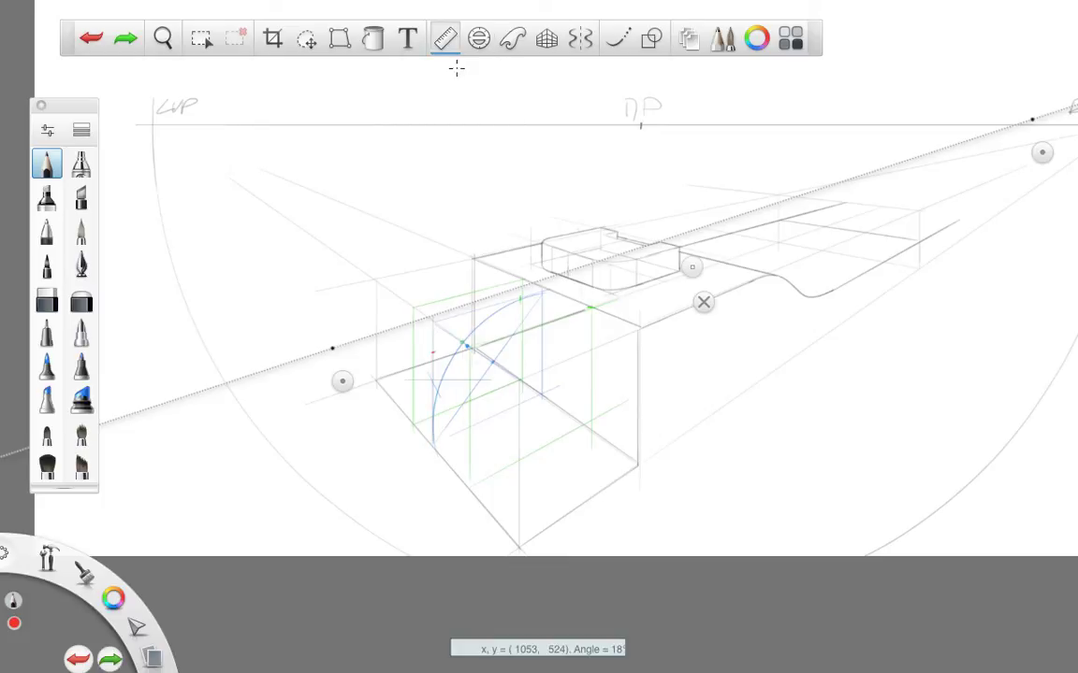
{"action": "left_click_drag", "start_coordinate": [1047, 149], "coordinate": [432, 385]}
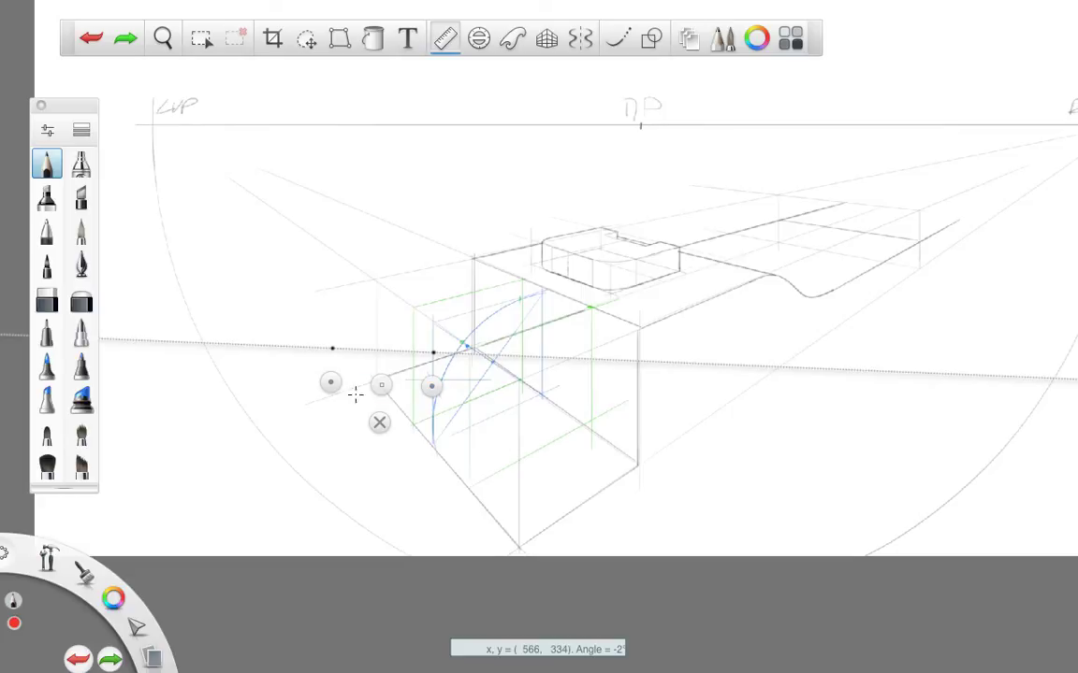
{"action": "left_click_drag", "start_coordinate": [330, 383], "coordinate": [161, 157]}
{"action": "left_click", "coordinate": [425, 349]}
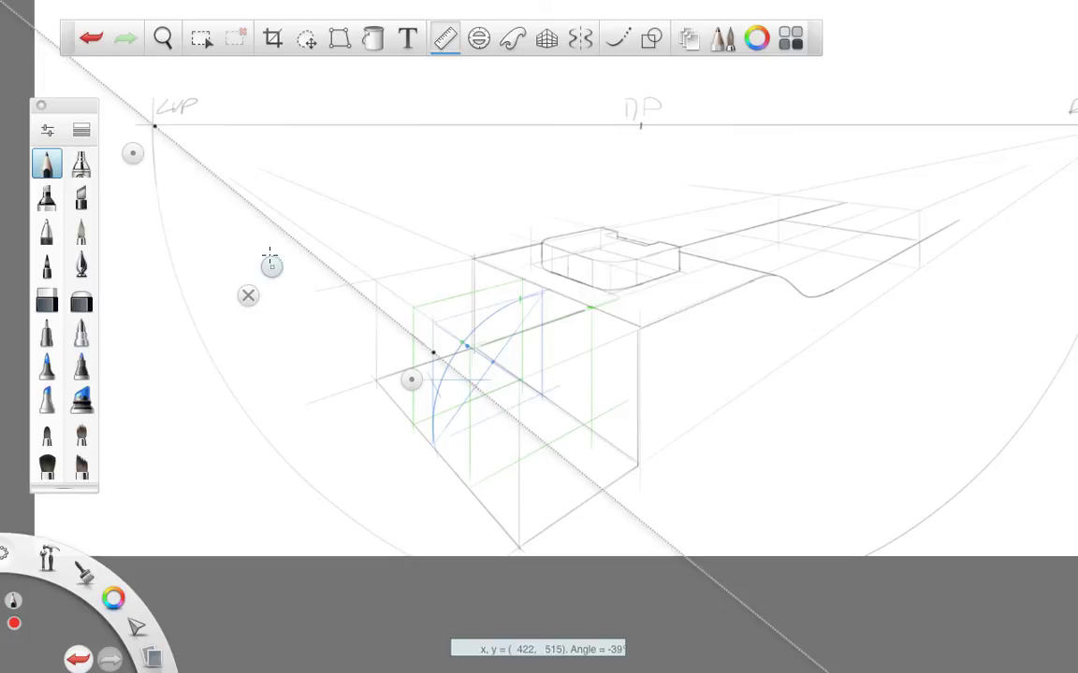
{"action": "left_click_drag", "start_coordinate": [271, 267], "coordinate": [493, 302]}
Draw red ruled lines from the height ticks on both green planes toward the right vanishing point, then close the ruler.
{"action": "key", "text": "space"}
{"action": "left_click_drag", "start_coordinate": [812, 371], "coordinate": [753, 366]}
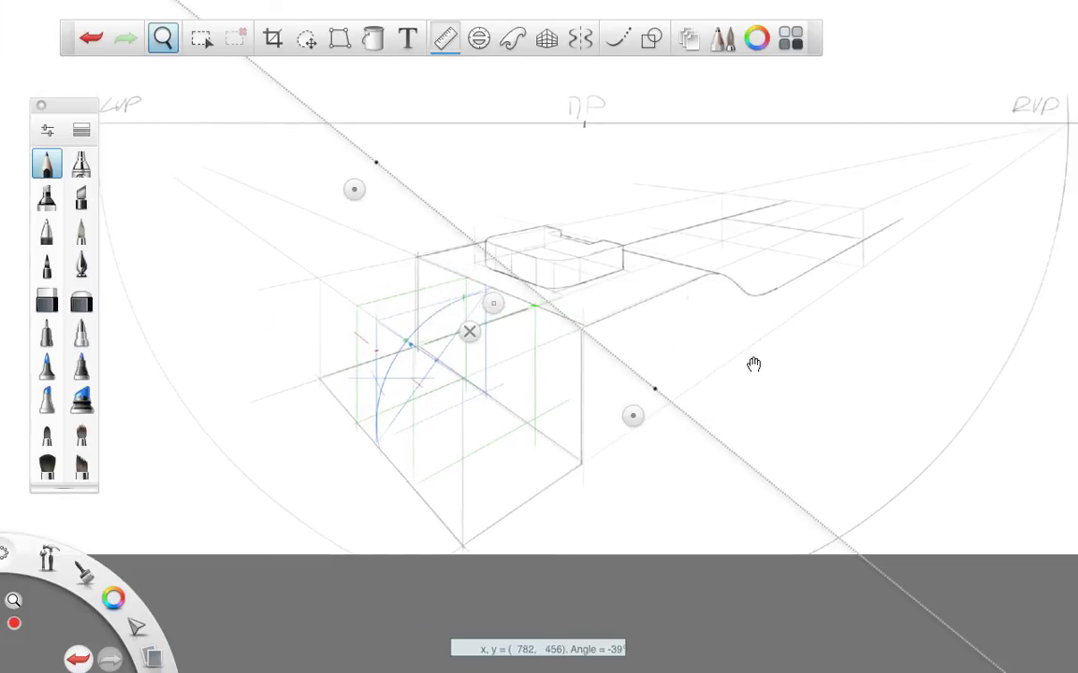
{"action": "left_click_drag", "start_coordinate": [318, 161], "coordinate": [332, 361]}
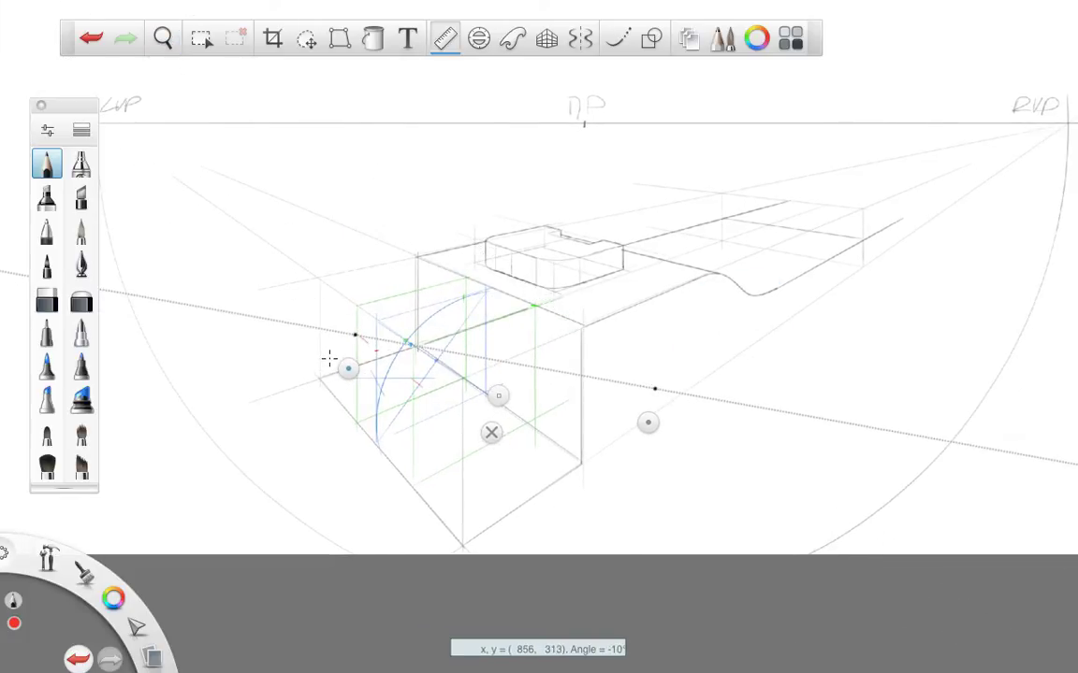
{"action": "left_click_drag", "start_coordinate": [652, 422], "coordinate": [939, 193]}
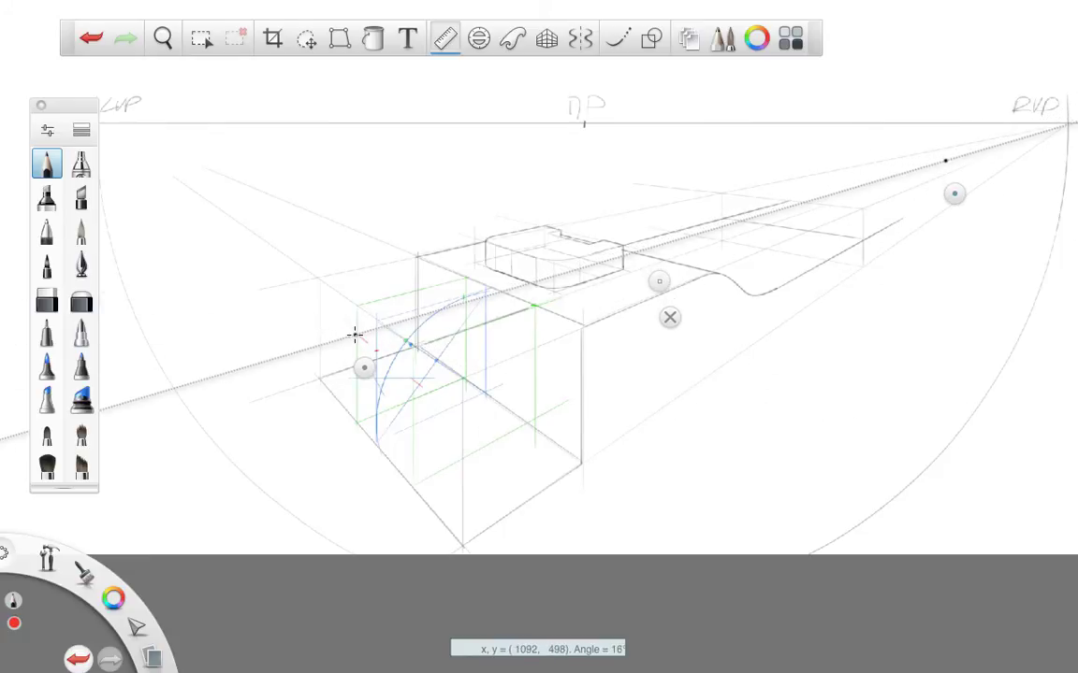
{"action": "left_click_drag", "start_coordinate": [363, 365], "coordinate": [427, 411]}
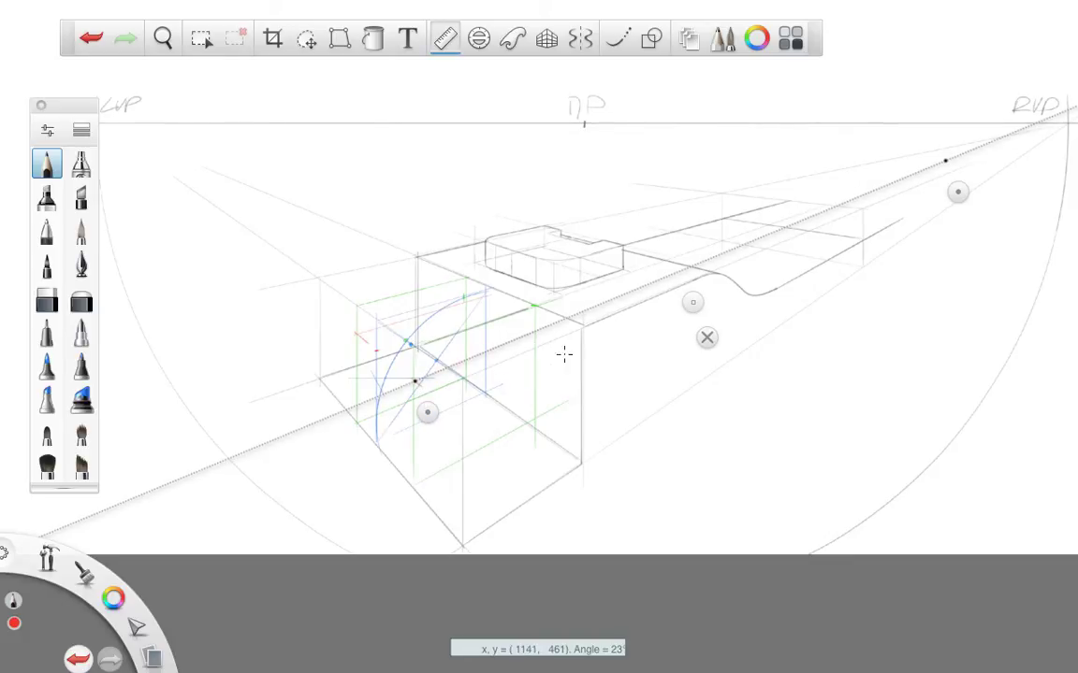
{"action": "left_click", "coordinate": [705, 336]}
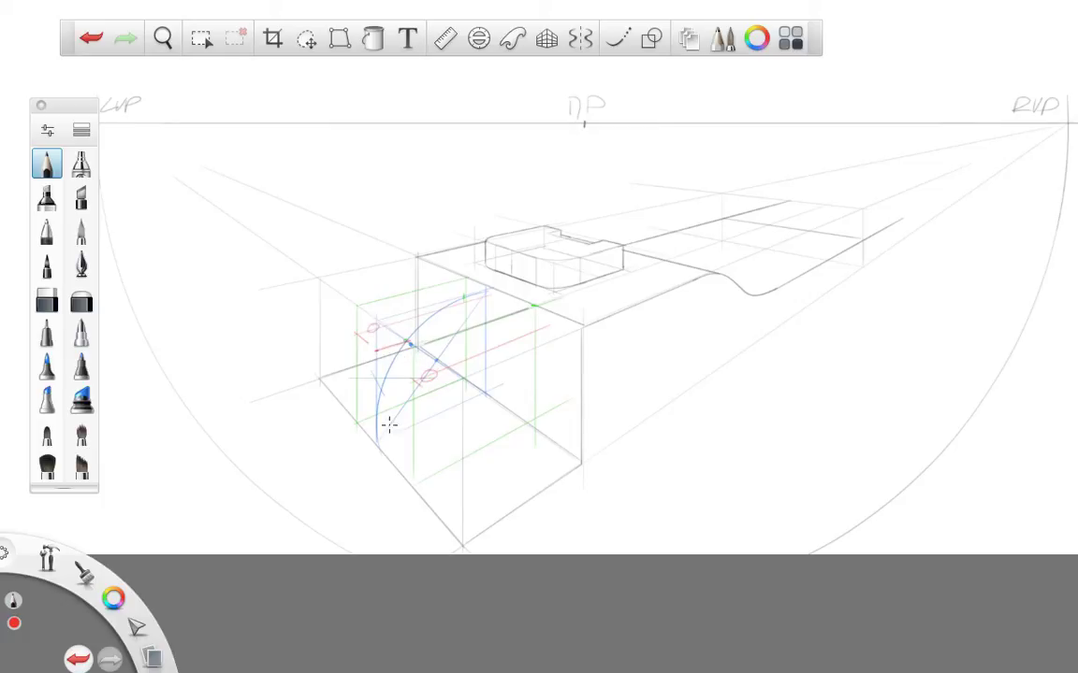
Undo the red circles sketched around the height marks.
{"action": "key", "text": "ctrl+z"}
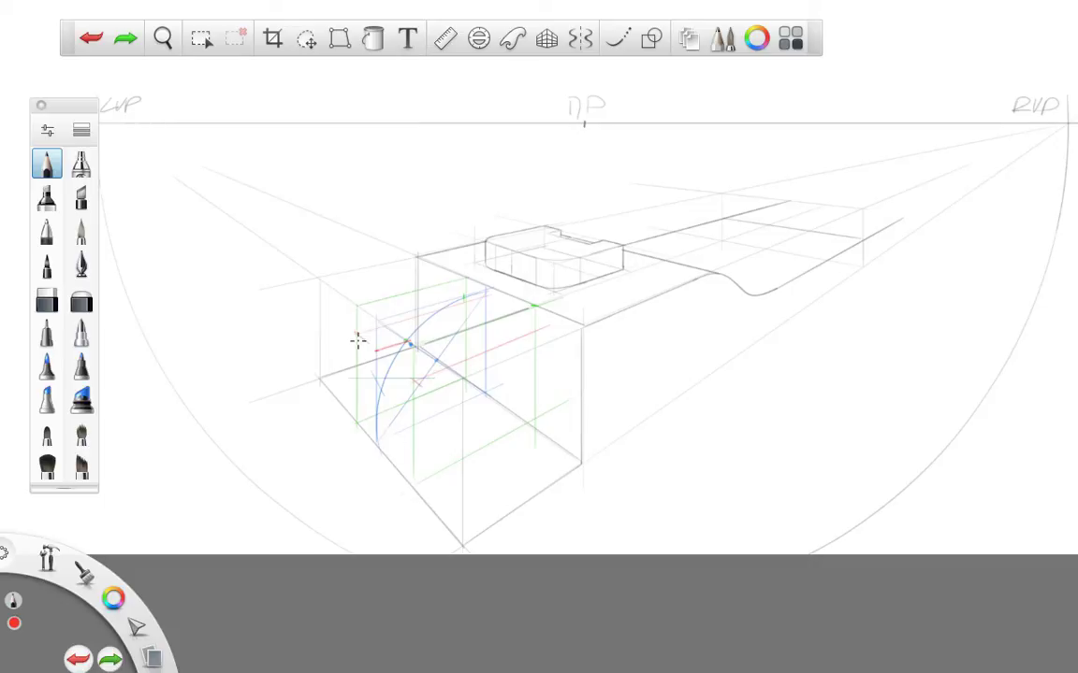
{"action": "key", "text": "ctrl+y"}
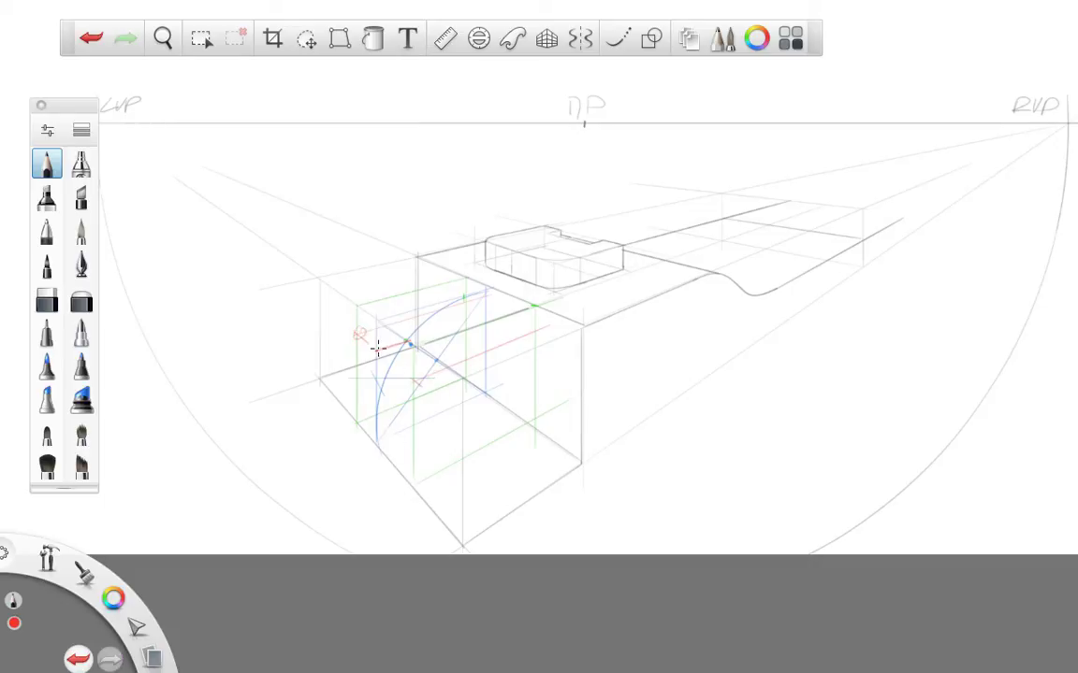
{"action": "key", "text": "ctrl+z"}
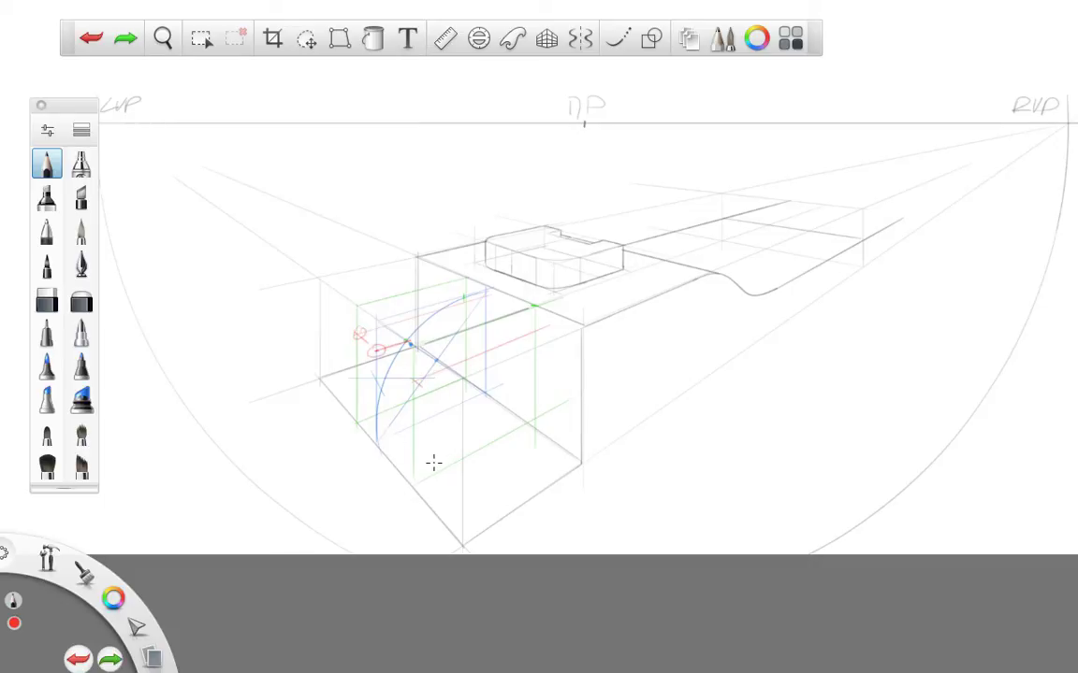
{"action": "key", "text": "ctrl+z"}
Rule from the left vanishing point through the blue arc's diagonal point and mark in red where it crosses both red lines.
{"action": "left_click", "coordinate": [445, 39]}
{"action": "left_click_drag", "start_coordinate": [81, 106], "coordinate": [52, 111]}
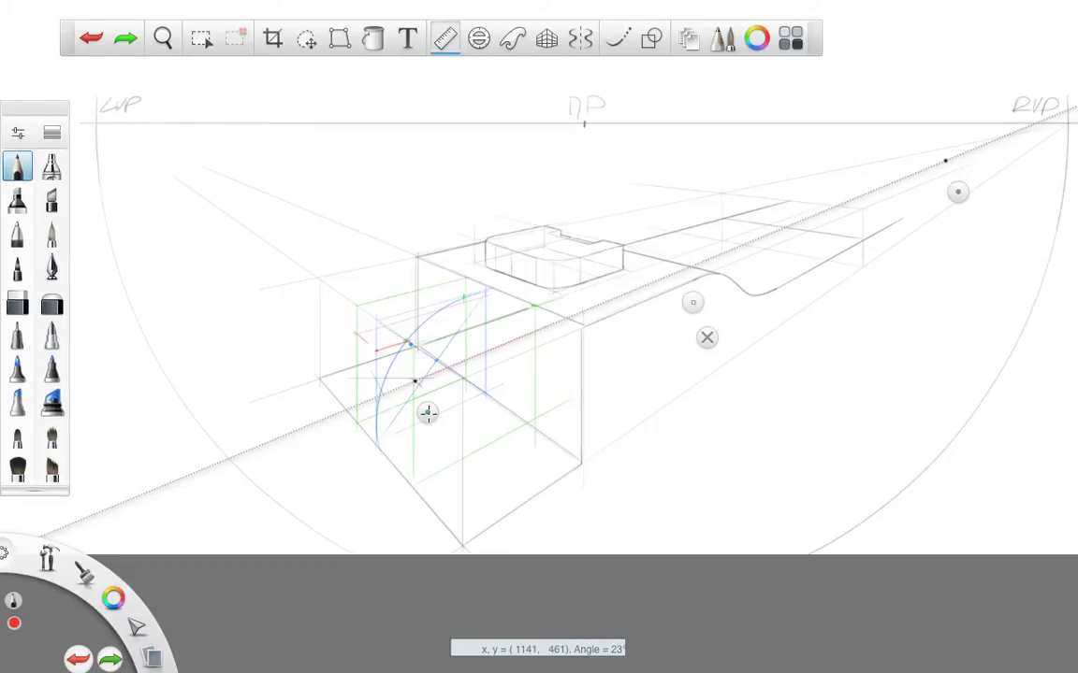
{"action": "left_click_drag", "start_coordinate": [427, 412], "coordinate": [97, 156]}
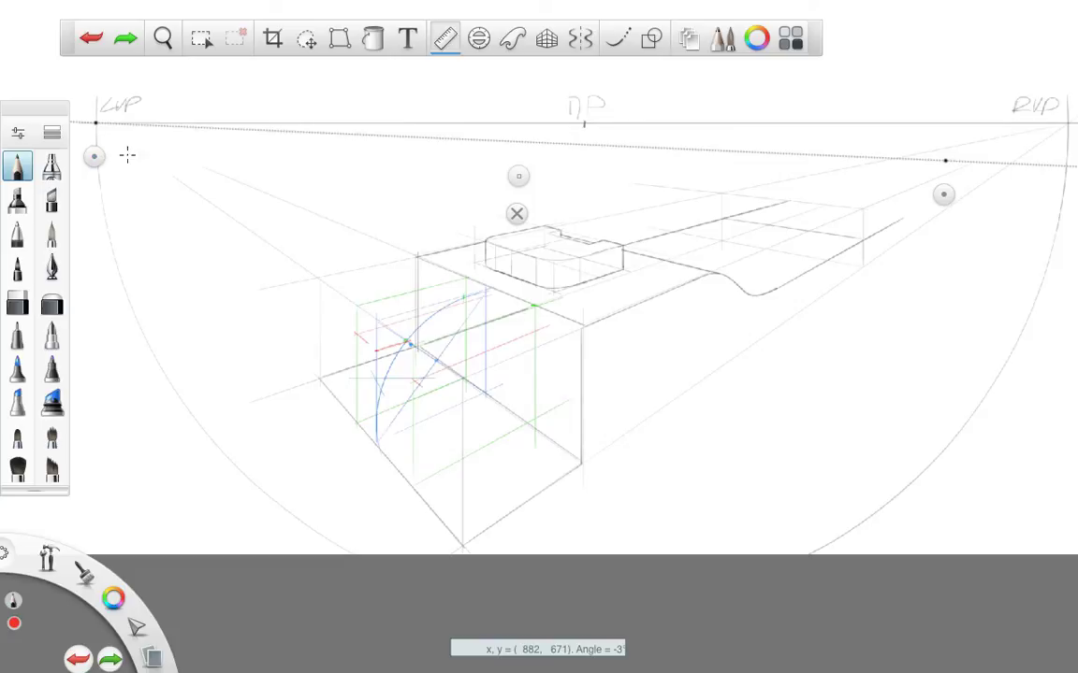
{"action": "left_click_drag", "start_coordinate": [944, 196], "coordinate": [484, 435]}
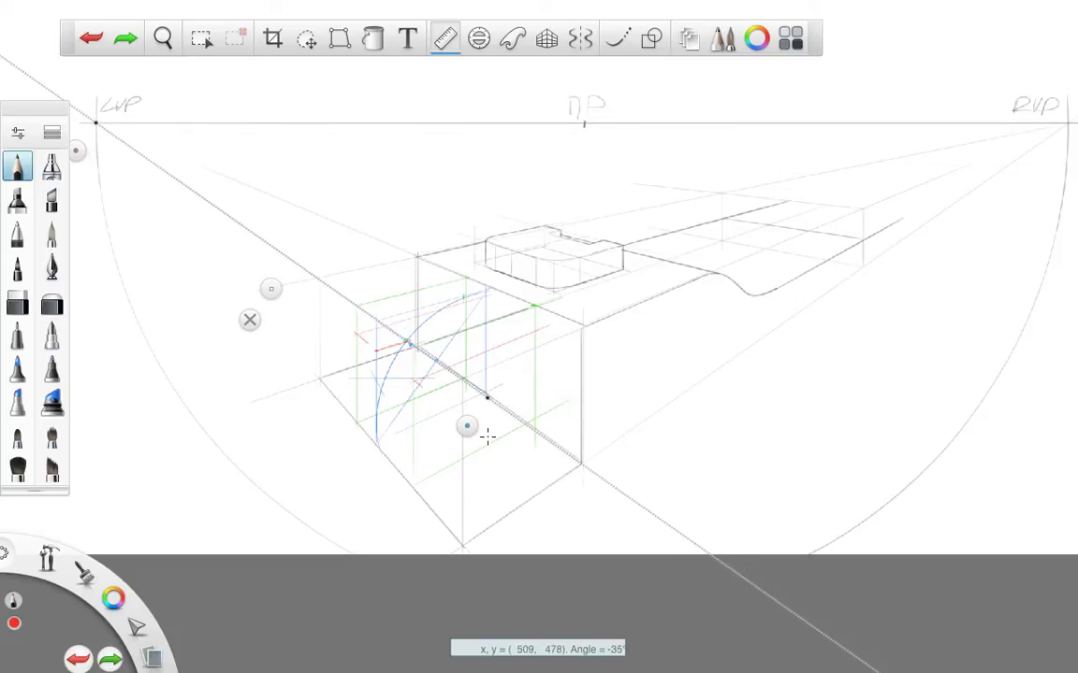
{"action": "mouse_move", "coordinate": [435, 362]}
{"action": "left_mouse_down"}
{"action": "mouse_move", "coordinate": [380, 320]}
{"action": "mouse_move", "coordinate": [443, 361]}
{"action": "mouse_move", "coordinate": [463, 391]}
{"action": "left_mouse_up"}
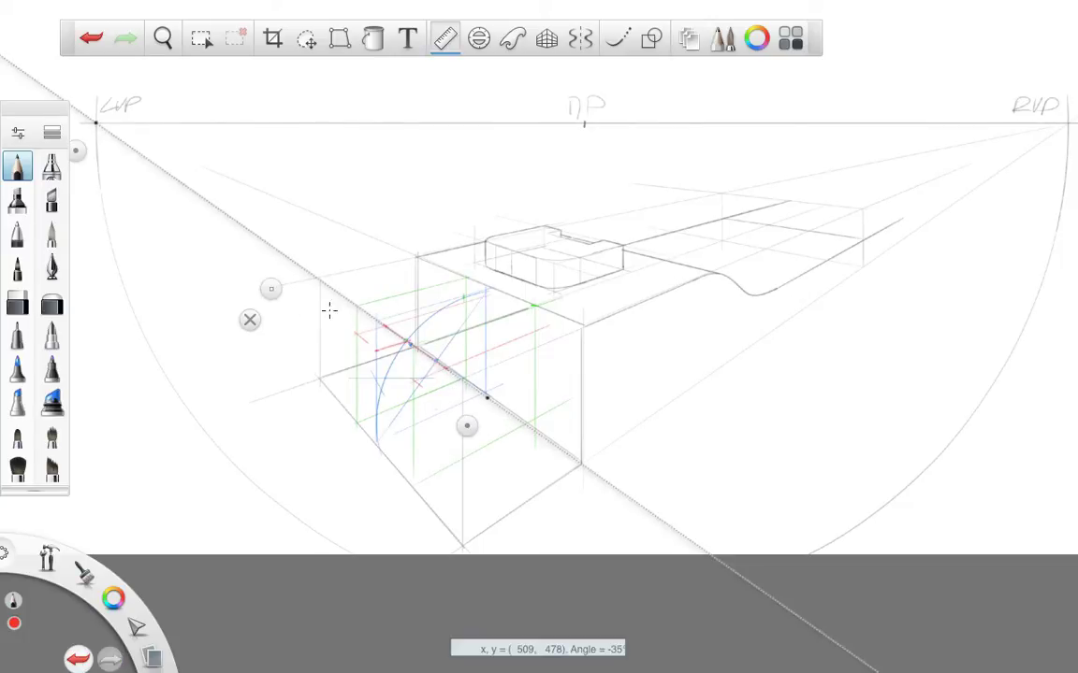
{"action": "left_click", "coordinate": [250, 320]}
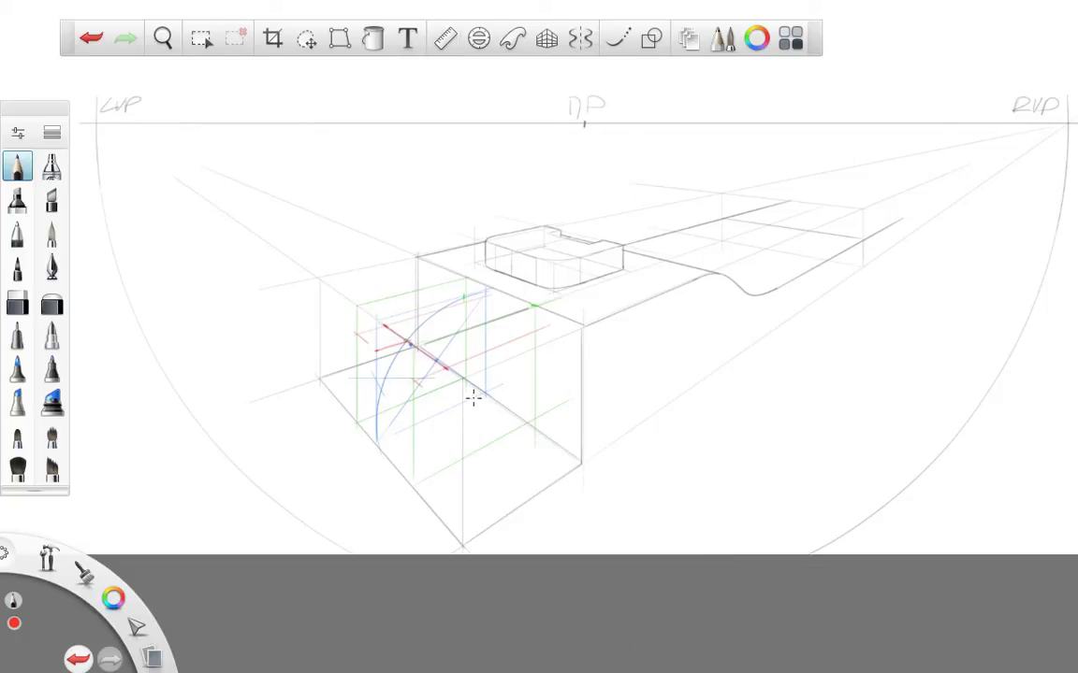
Undo the last red marking, re-mark the two crossings along the ruler, and dot the arc end corners on both green planes.
{"action": "key", "text": "ctrl+z"}
{"action": "left_click", "coordinate": [444, 38]}
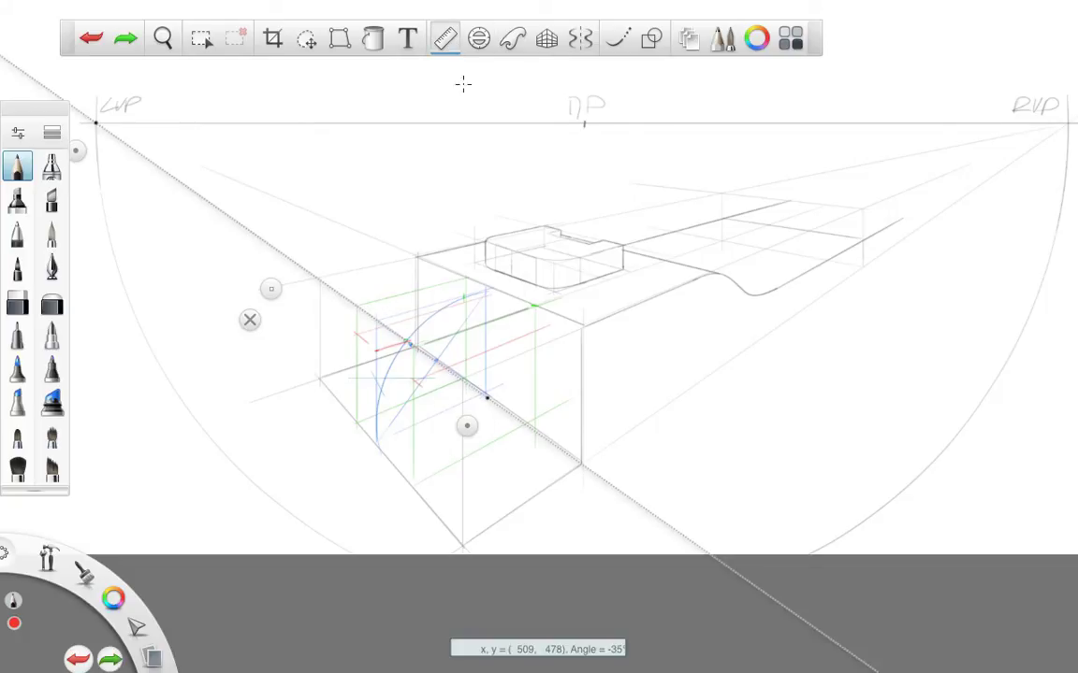
{"action": "left_click_drag", "start_coordinate": [384, 327], "coordinate": [393, 332]}
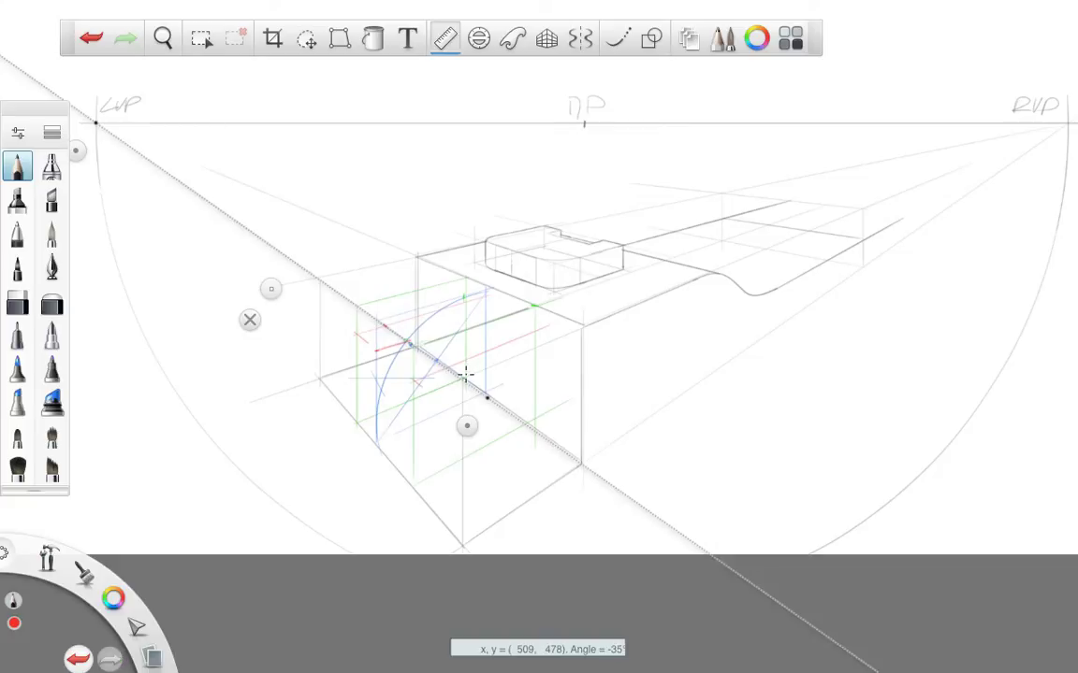
{"action": "left_click_drag", "start_coordinate": [446, 366], "coordinate": [460, 377]}
{"action": "left_click", "coordinate": [250, 320]}
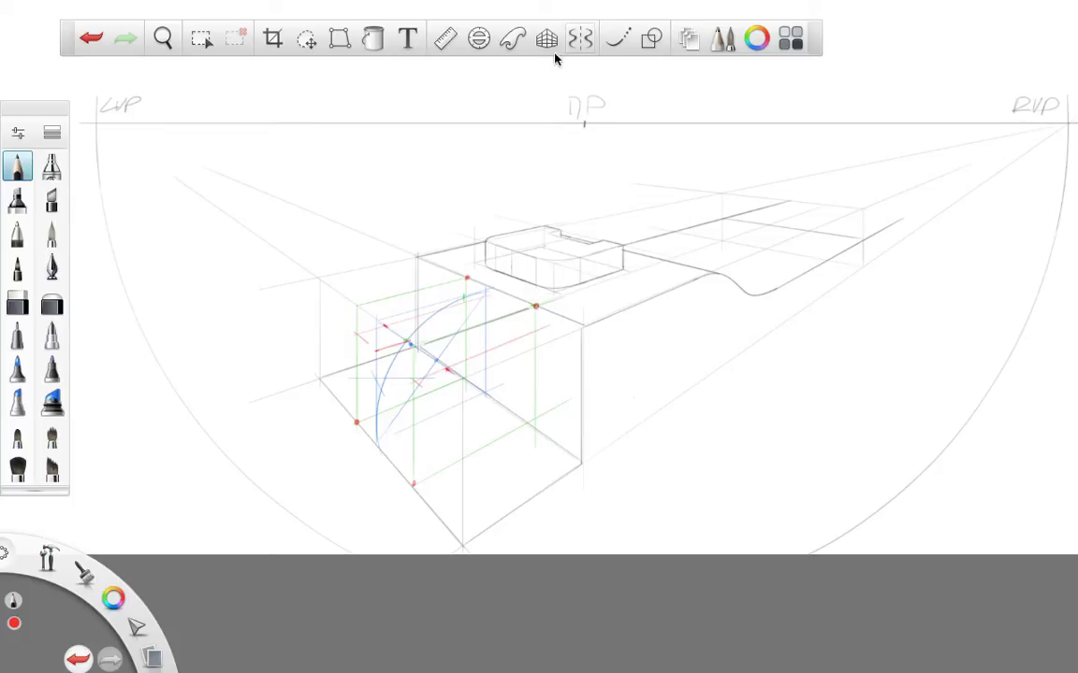
Add a new layer above Layer20 for the red arcs.
{"action": "left_click", "coordinate": [688, 39]}
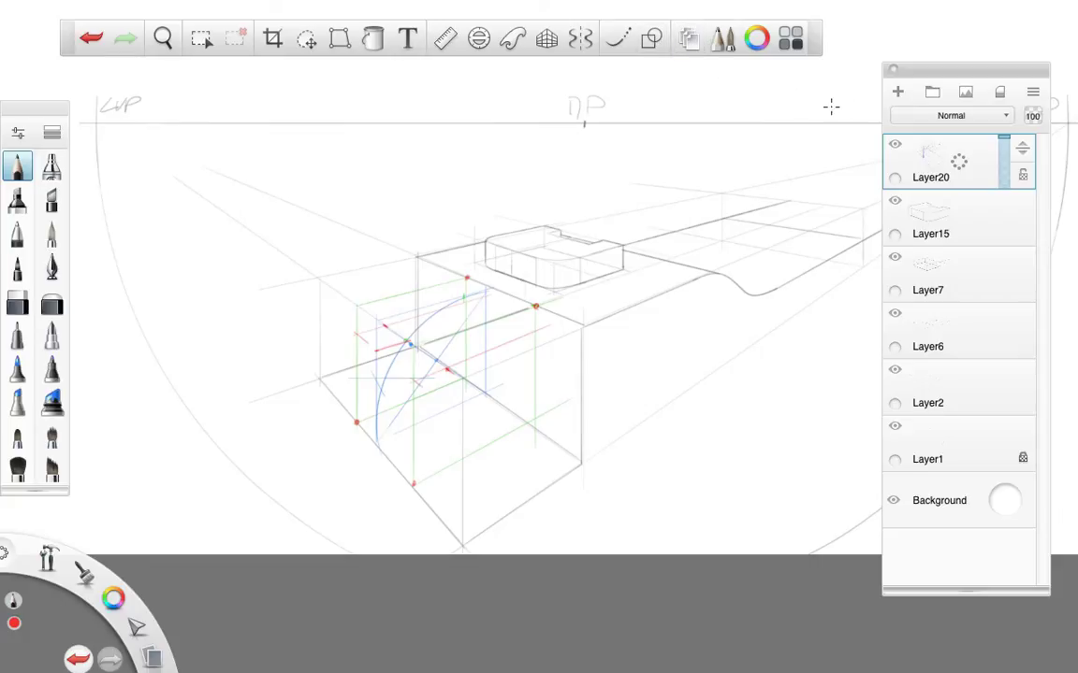
{"action": "left_click", "coordinate": [897, 92]}
{"action": "left_click", "coordinate": [679, 45]}
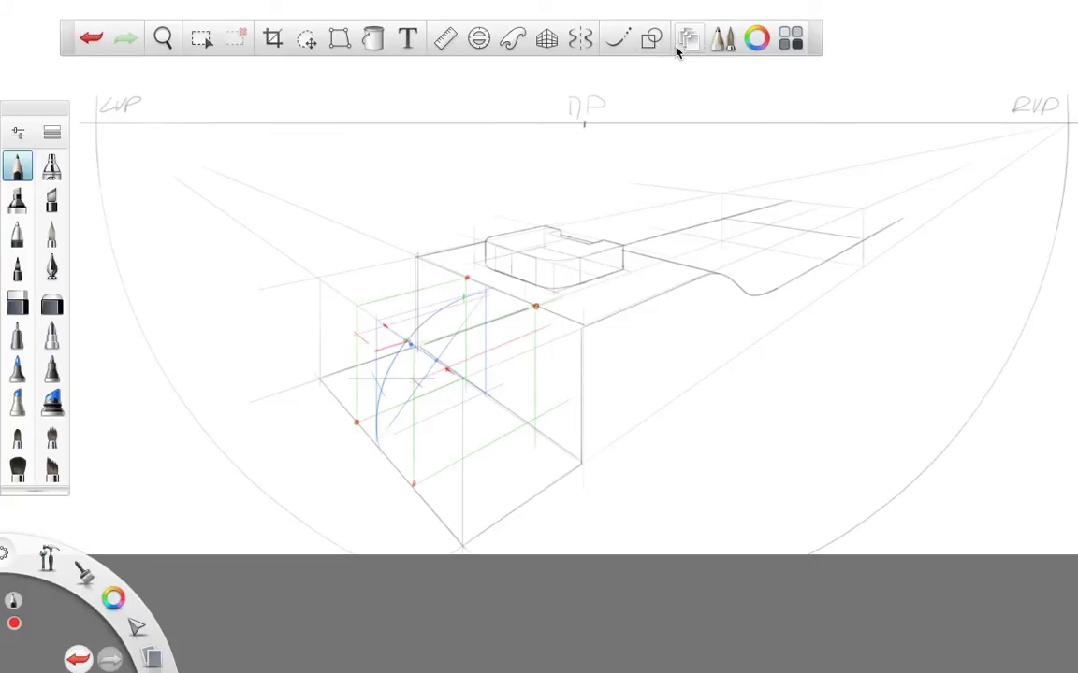
Fit a 55° ellipse guide rotated 56° through the far green plane's three red points and trace the arc between its corners in red.
{"action": "left_click", "coordinate": [477, 39]}
{"action": "left_click_drag", "start_coordinate": [392, 382], "coordinate": [446, 377]}
{"action": "left_click_drag", "start_coordinate": [367, 481], "coordinate": [360, 490]}
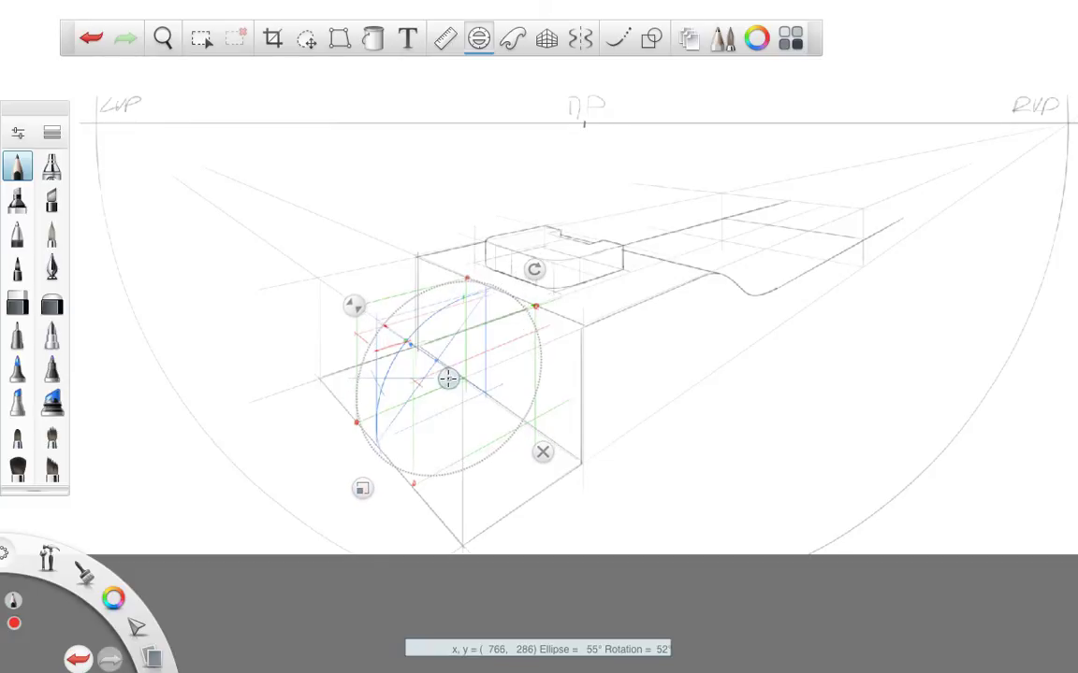
{"action": "left_click_drag", "start_coordinate": [449, 378], "coordinate": [449, 384]}
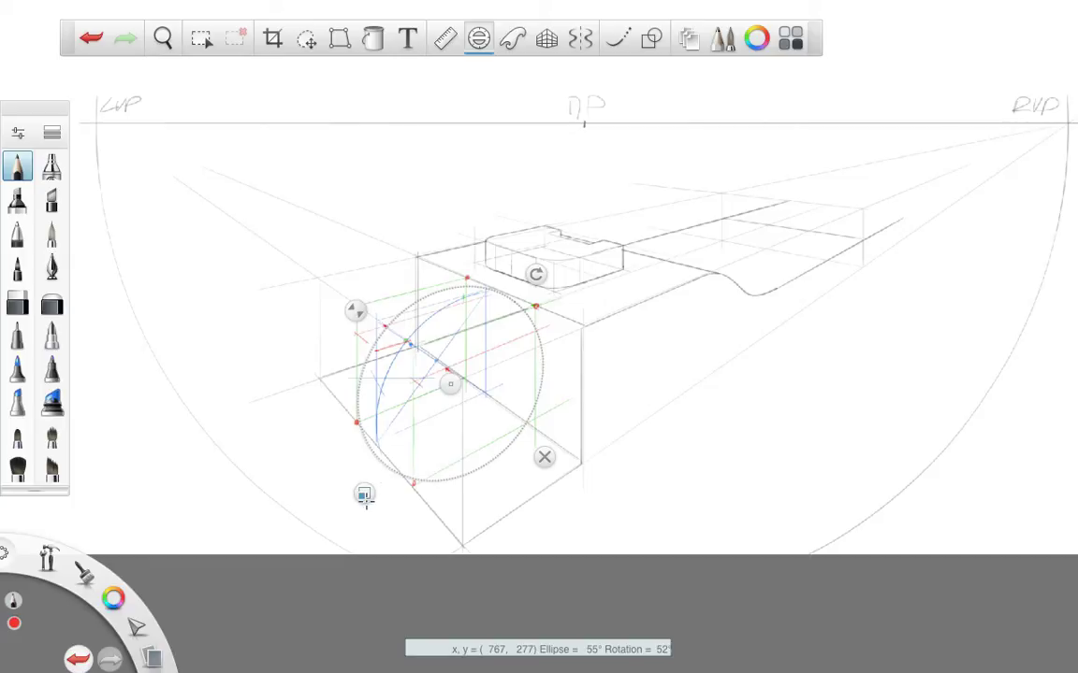
{"action": "left_click_drag", "start_coordinate": [364, 496], "coordinate": [361, 498]}
{"action": "left_click_drag", "start_coordinate": [447, 380], "coordinate": [454, 382]}
{"action": "left_click_drag", "start_coordinate": [366, 496], "coordinate": [367, 499]}
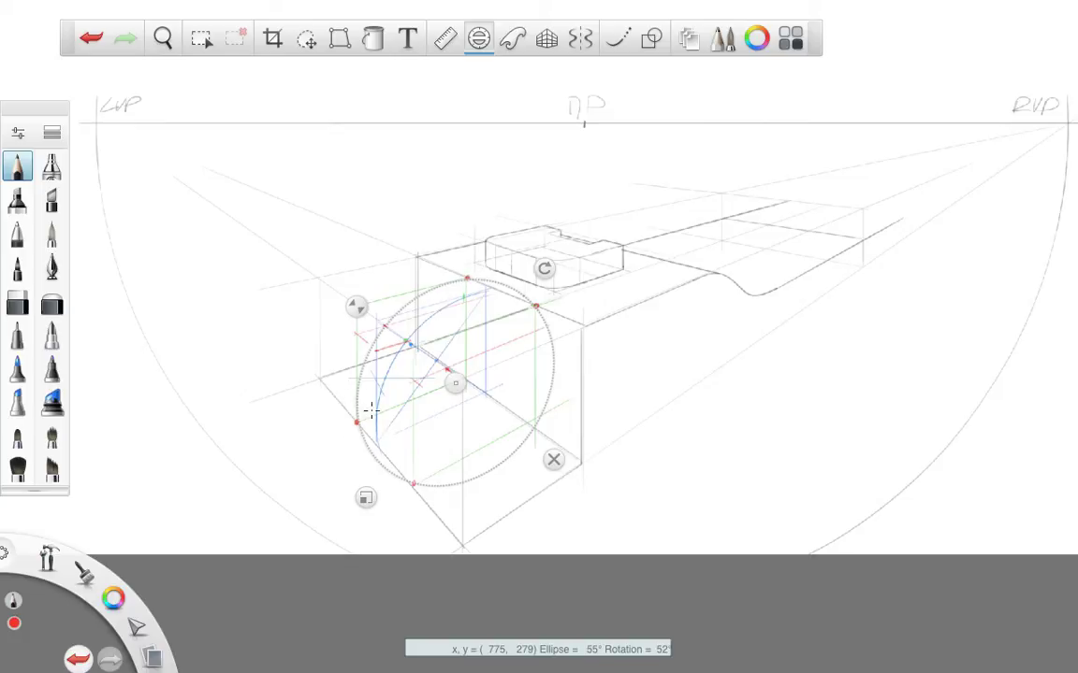
{"action": "mouse_move", "coordinate": [464, 277]}
{"action": "left_mouse_down"}
{"action": "mouse_move", "coordinate": [423, 289]}
{"action": "mouse_move", "coordinate": [365, 388]}
{"action": "mouse_move", "coordinate": [378, 356]}
{"action": "mouse_move", "coordinate": [421, 368]}
{"action": "left_mouse_up"}
{"action": "left_click_drag", "start_coordinate": [543, 268], "coordinate": [536, 261]}
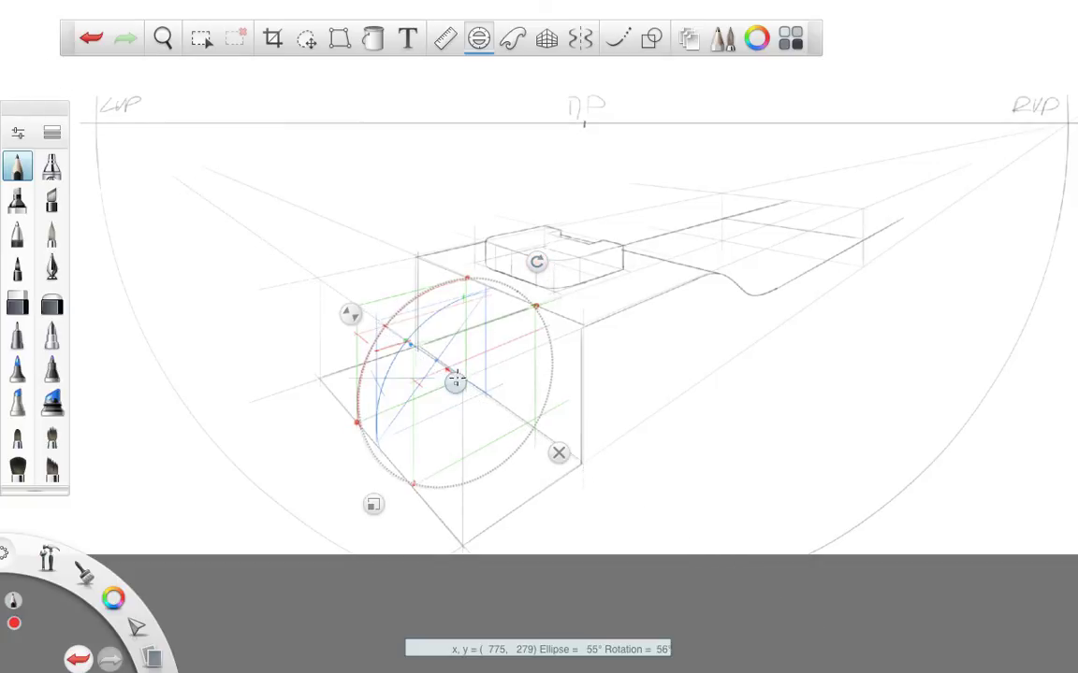
Move the ellipse guide onto the near green plane and adjust it to a 62° ellipse rotated 55°.
{"action": "left_click_drag", "start_coordinate": [455, 382], "coordinate": [521, 433]}
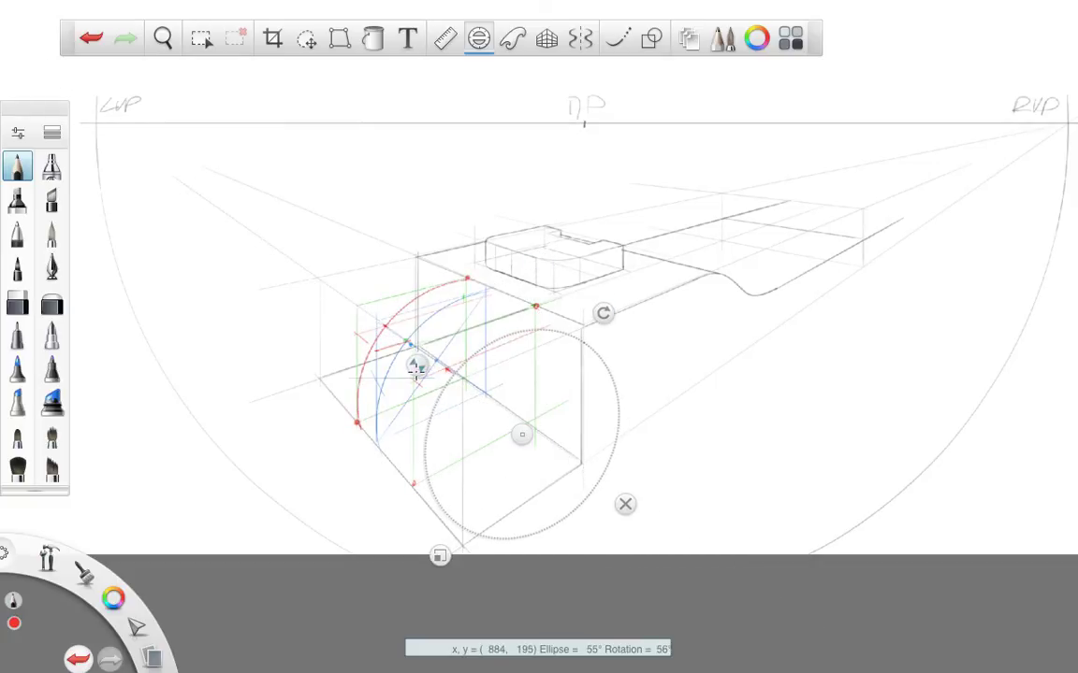
{"action": "left_click_drag", "start_coordinate": [416, 368], "coordinate": [410, 362]}
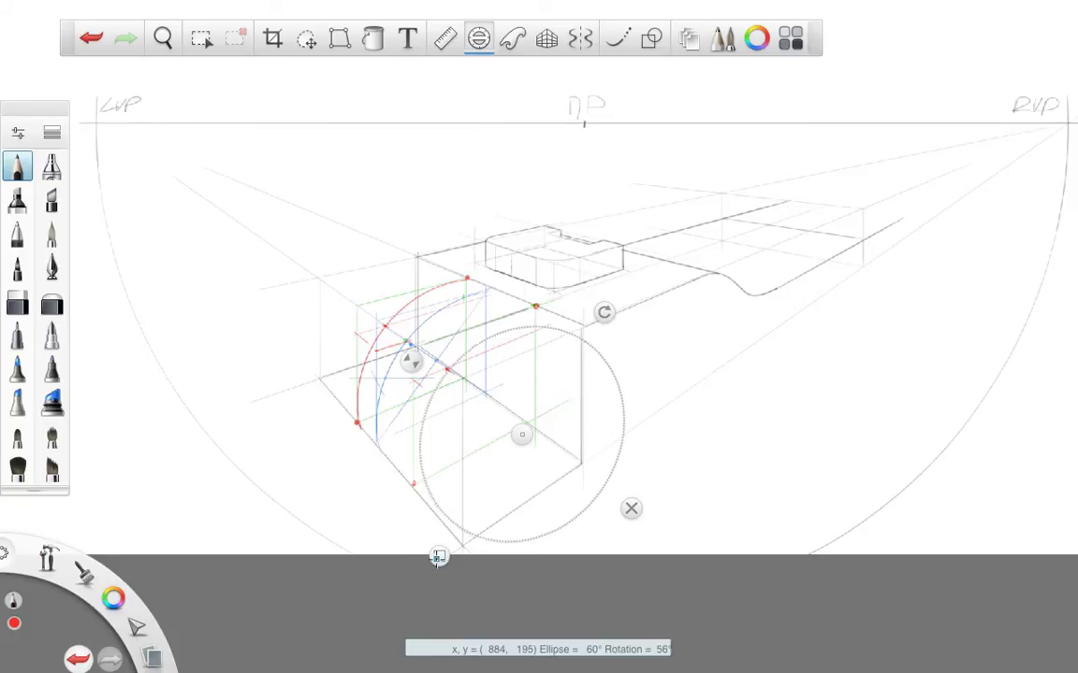
{"action": "left_click_drag", "start_coordinate": [438, 557], "coordinate": [435, 563]}
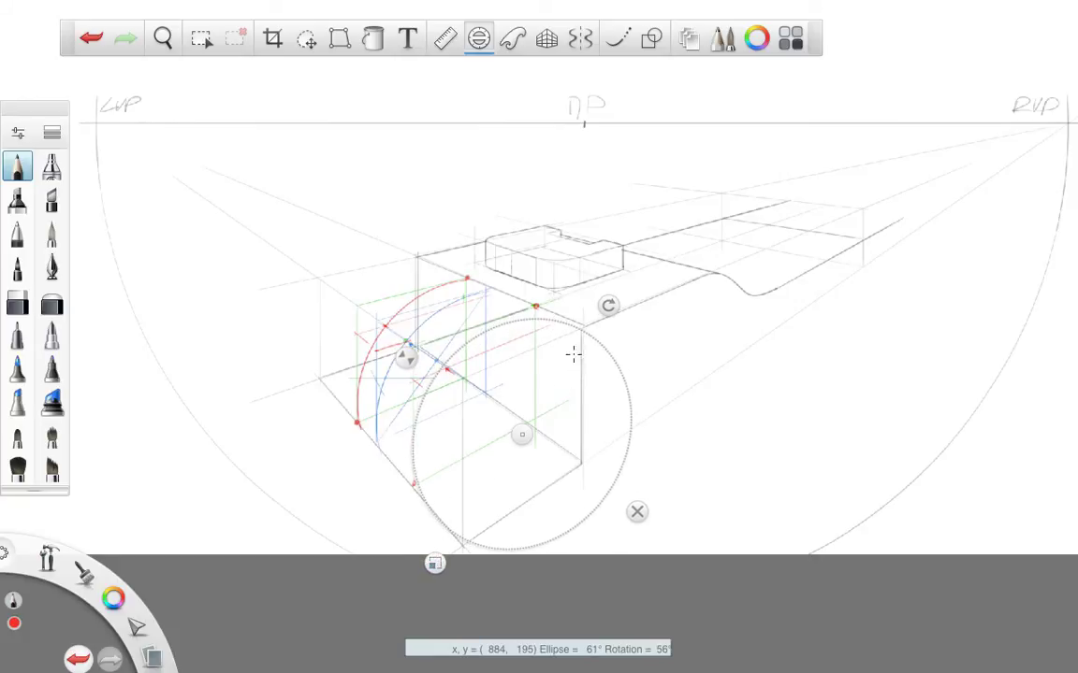
{"action": "left_click_drag", "start_coordinate": [522, 434], "coordinate": [526, 429]}
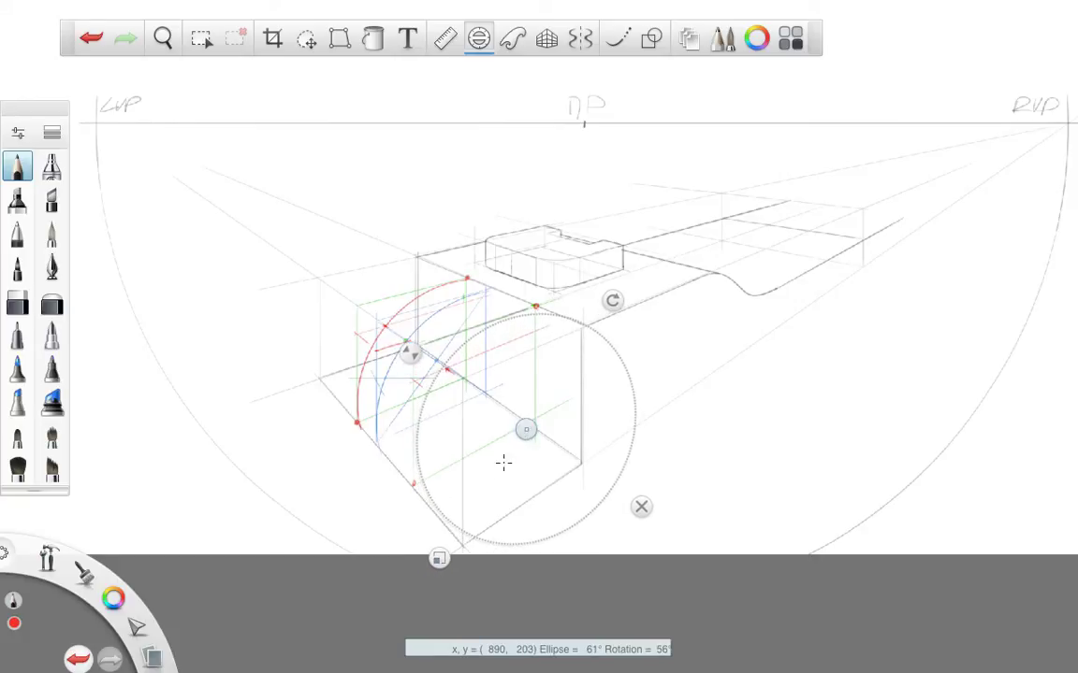
{"action": "left_click_drag", "start_coordinate": [440, 557], "coordinate": [437, 560]}
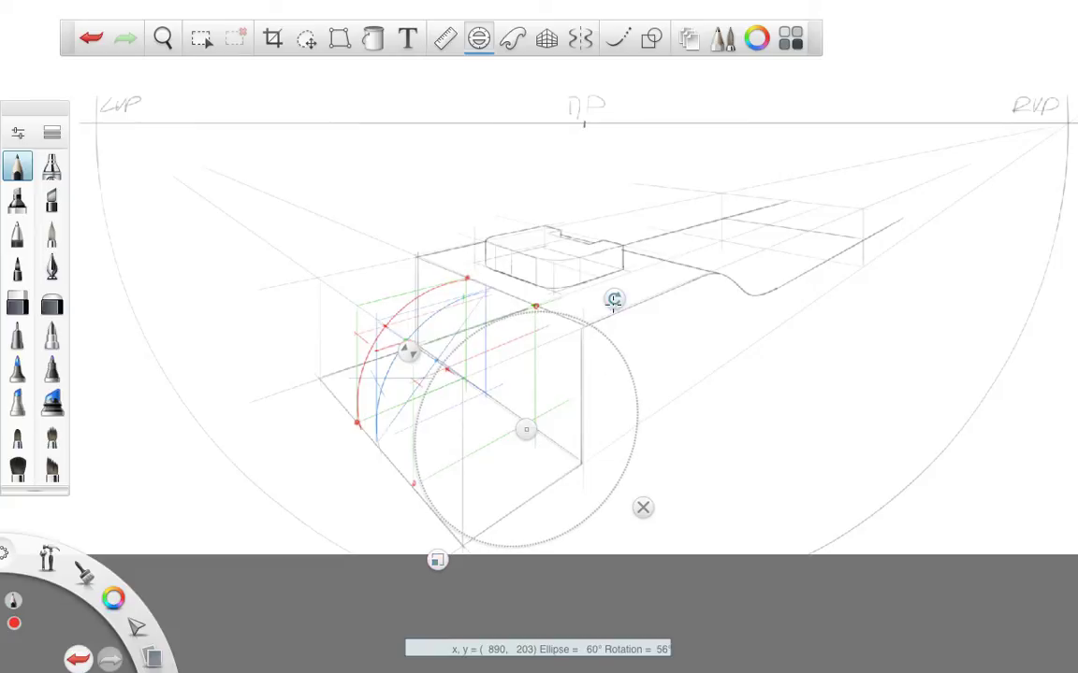
{"action": "left_click_drag", "start_coordinate": [614, 300], "coordinate": [616, 299]}
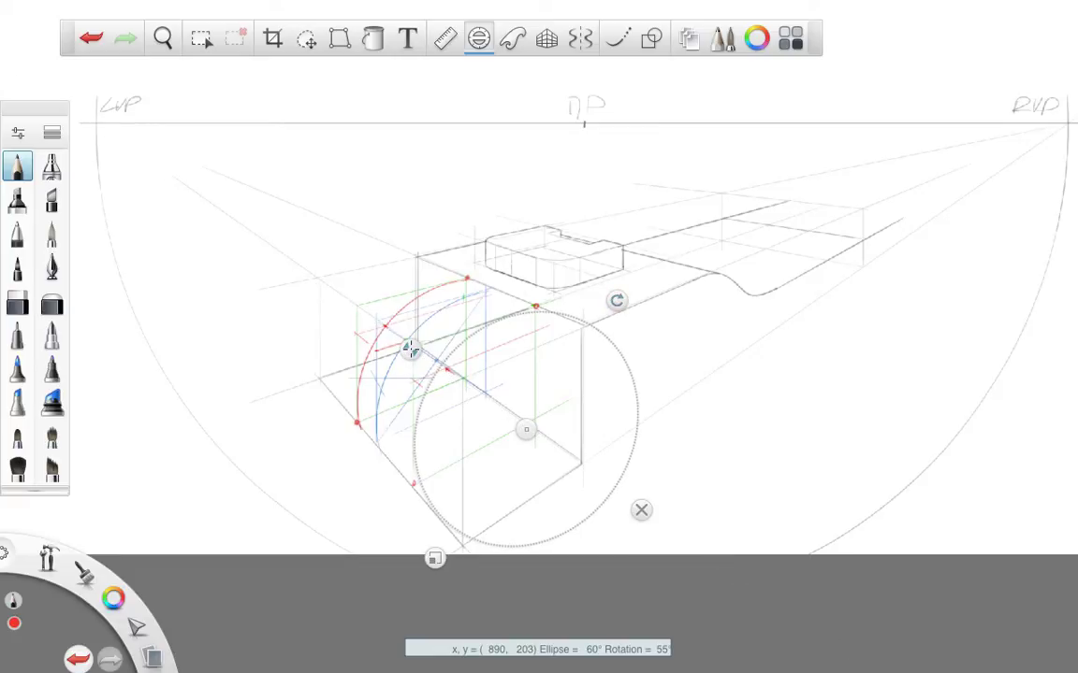
{"action": "left_click_drag", "start_coordinate": [411, 349], "coordinate": [409, 351]}
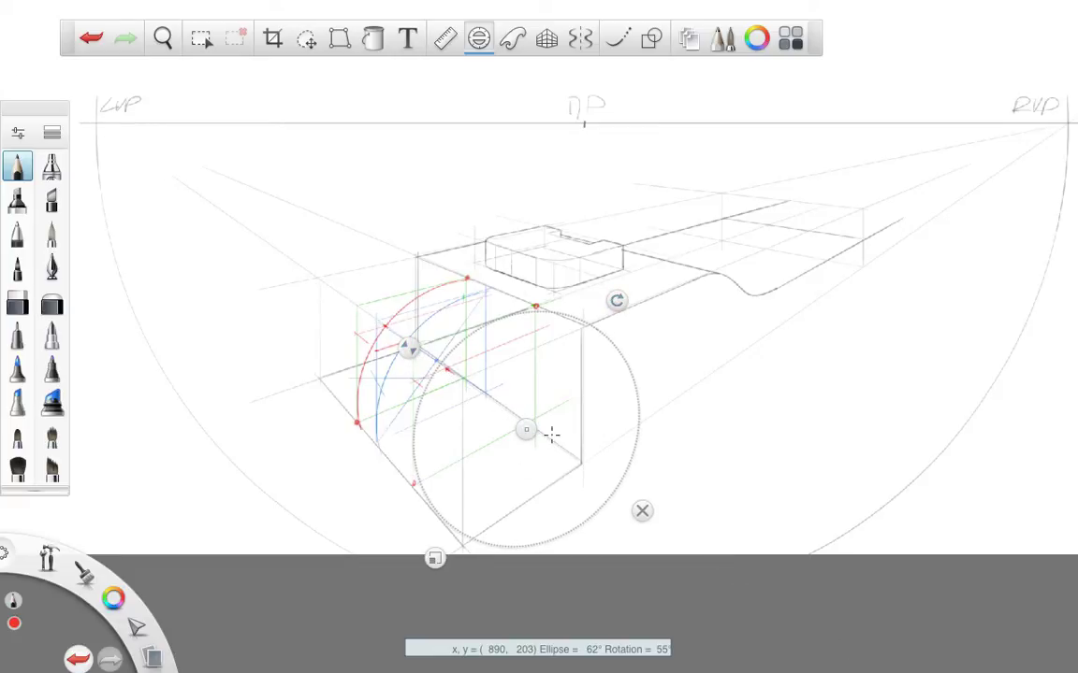
Enlarge and reposition the ellipse guide through the near green plane's three red points, set it to 61°, and trace the arc in red.
{"action": "left_click_drag", "start_coordinate": [525, 430], "coordinate": [535, 437]}
{"action": "left_click_drag", "start_coordinate": [443, 565], "coordinate": [438, 569]}
{"action": "left_click_drag", "start_coordinate": [539, 433], "coordinate": [538, 439]}
{"action": "left_click_drag", "start_coordinate": [442, 574], "coordinate": [446, 571]}
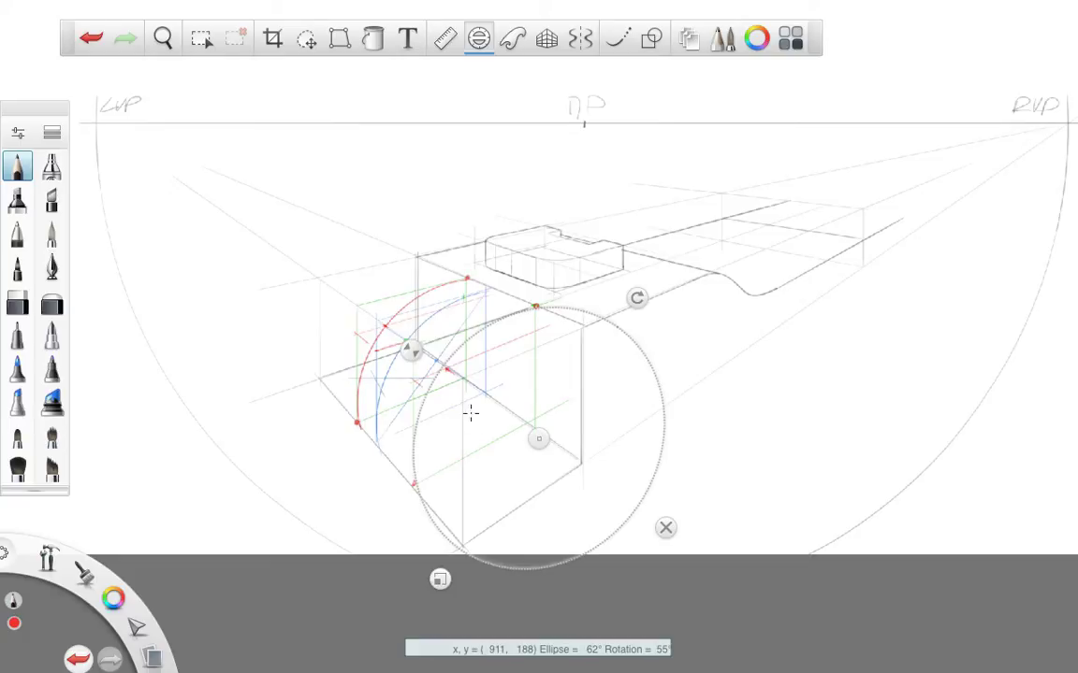
{"action": "left_click_drag", "start_coordinate": [412, 350], "coordinate": [415, 347]}
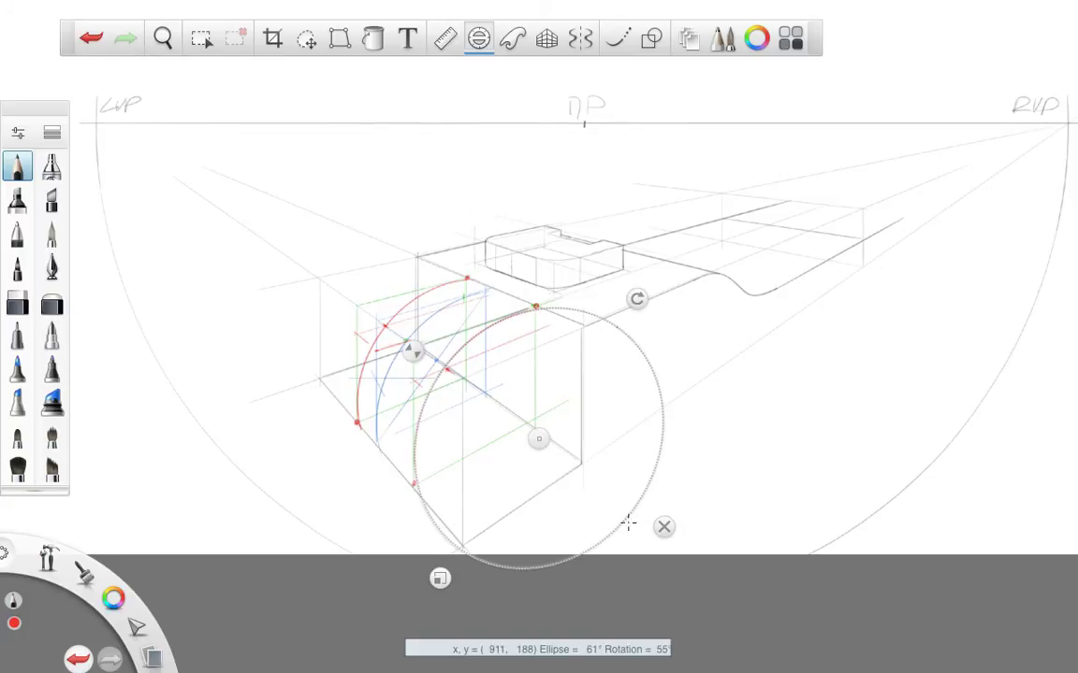
Replace the ellipse guide with the ruler, align it through LVP and rule a red edge between the two arcs' upper ends.
{"action": "left_click", "coordinate": [662, 526]}
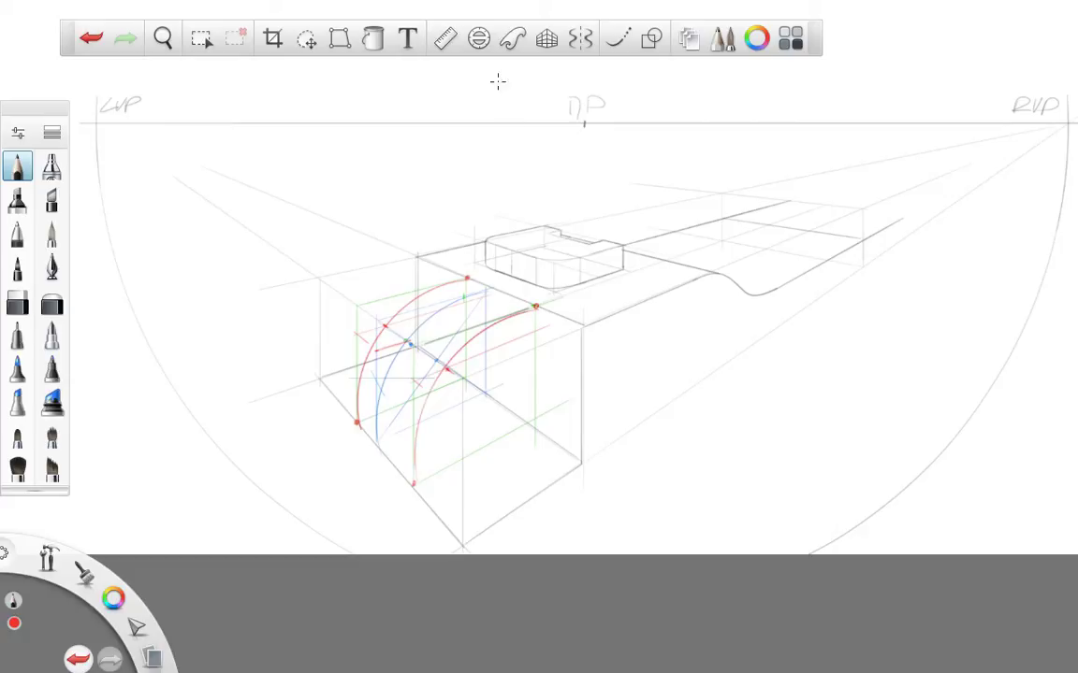
{"action": "left_click", "coordinate": [445, 39]}
{"action": "mouse_move", "coordinate": [271, 286]}
{"action": "left_mouse_down"}
{"action": "mouse_move", "coordinate": [476, 306]}
{"action": "mouse_move", "coordinate": [463, 329]}
{"action": "mouse_move", "coordinate": [448, 323]}
{"action": "left_mouse_up"}
{"action": "left_click_drag", "start_coordinate": [296, 193], "coordinate": [331, 259]}
{"action": "left_click_drag", "start_coordinate": [689, 475], "coordinate": [724, 425]}
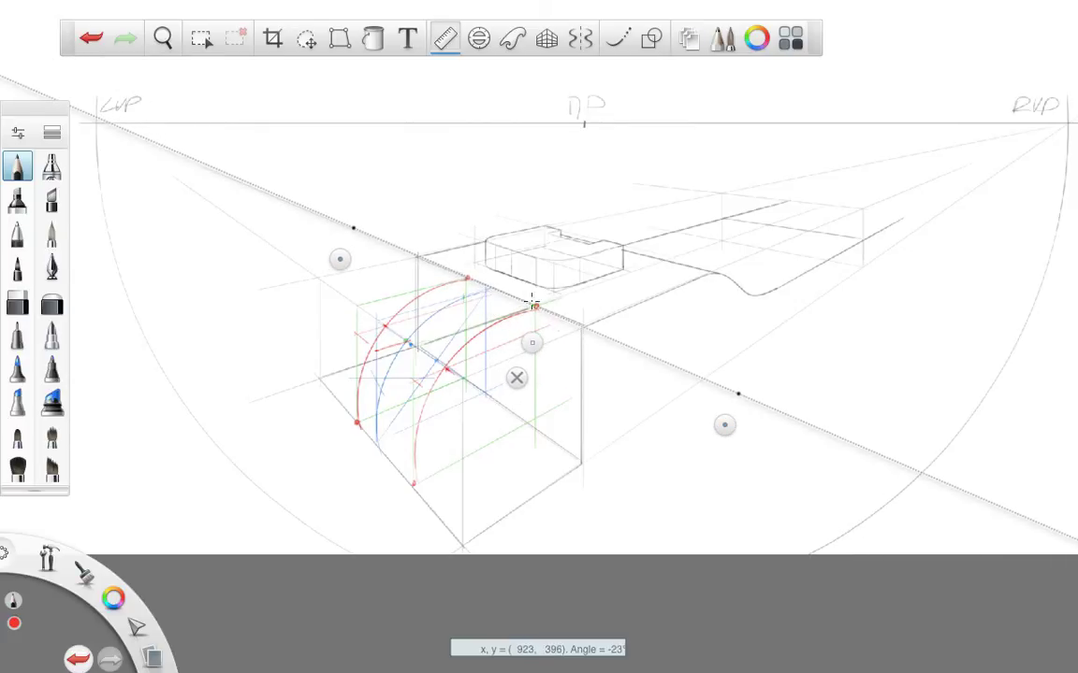
{"action": "mouse_move", "coordinate": [467, 276]}
{"action": "left_mouse_down"}
{"action": "mouse_move", "coordinate": [524, 300]}
{"action": "mouse_move", "coordinate": [479, 273]}
{"action": "mouse_move", "coordinate": [469, 285]}
{"action": "left_mouse_up"}
Anchor the ruler at LVP, swing it across the lower part of both arcs and rule a red guide line extending past the near arc.
{"action": "left_click_drag", "start_coordinate": [339, 258], "coordinate": [81, 155]}
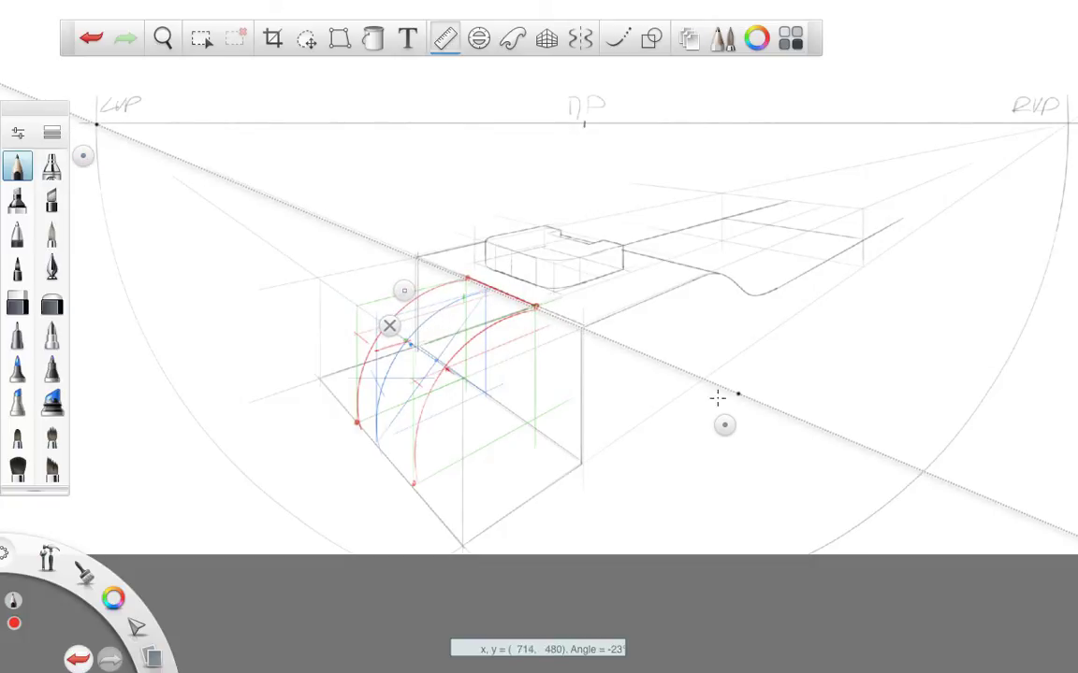
{"action": "left_click_drag", "start_coordinate": [722, 427], "coordinate": [599, 536]}
{"action": "left_click_drag", "start_coordinate": [599, 535], "coordinate": [594, 533]}
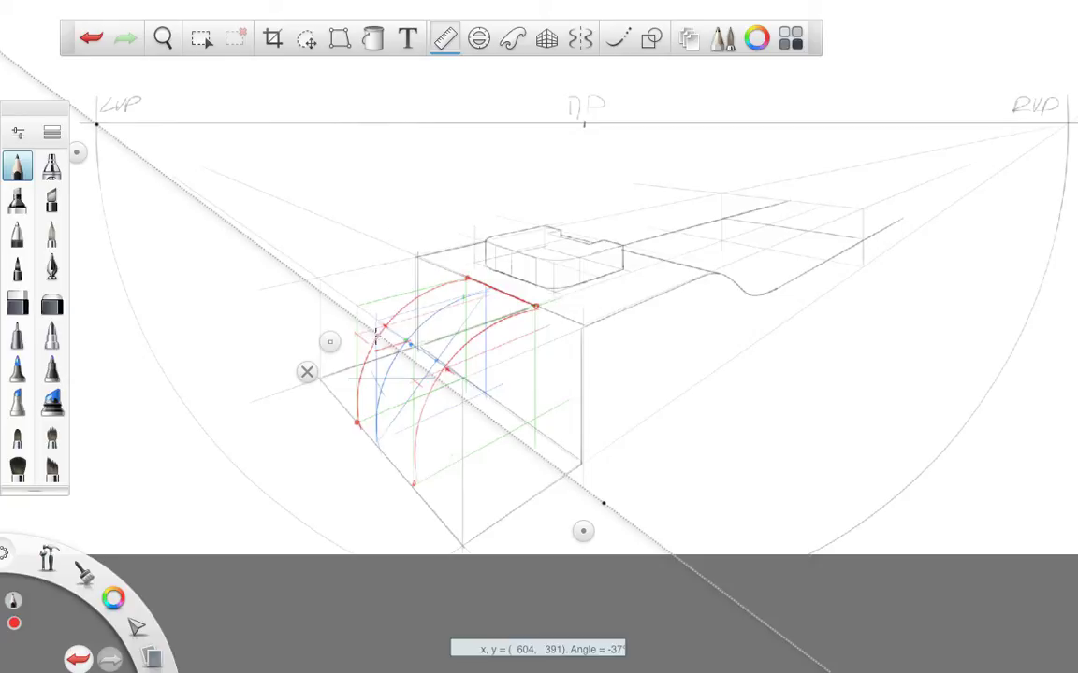
{"action": "left_click_drag", "start_coordinate": [438, 382], "coordinate": [501, 440]}
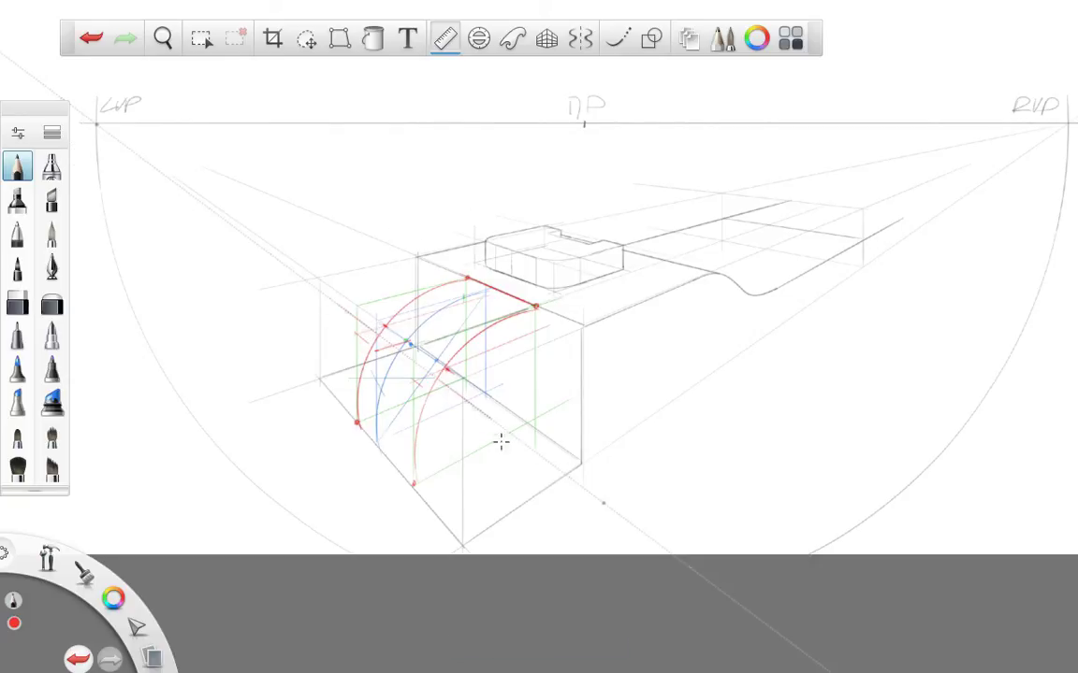
{"action": "left_click", "coordinate": [307, 373]}
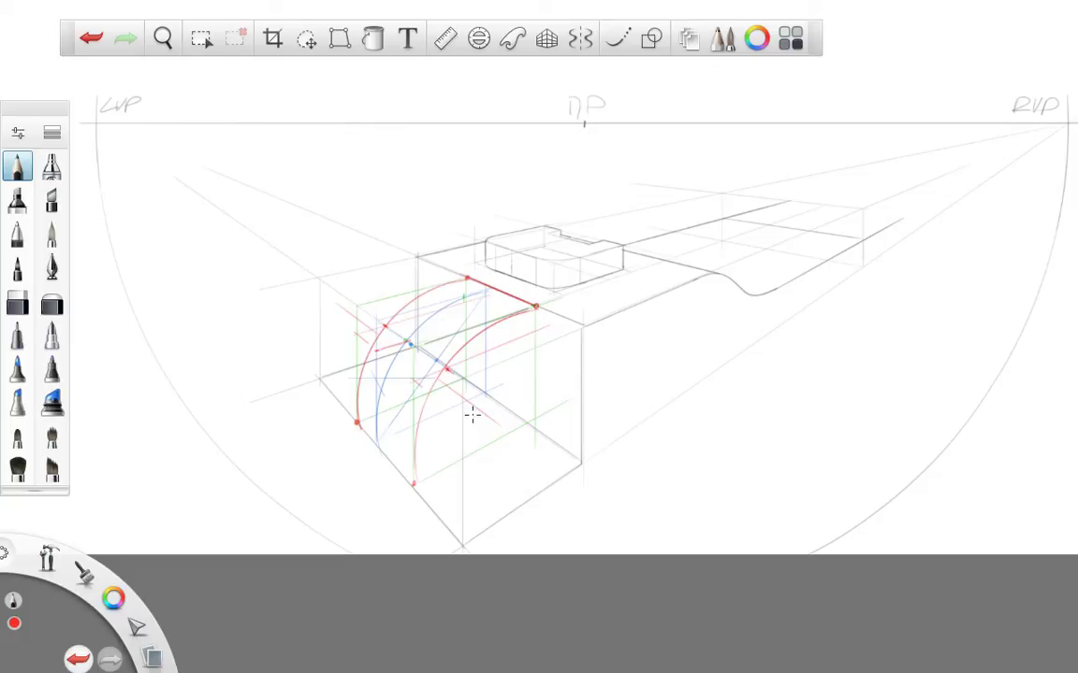
{"action": "left_click", "coordinate": [445, 39]}
{"action": "left_click_drag", "start_coordinate": [718, 448], "coordinate": [1058, 149]}
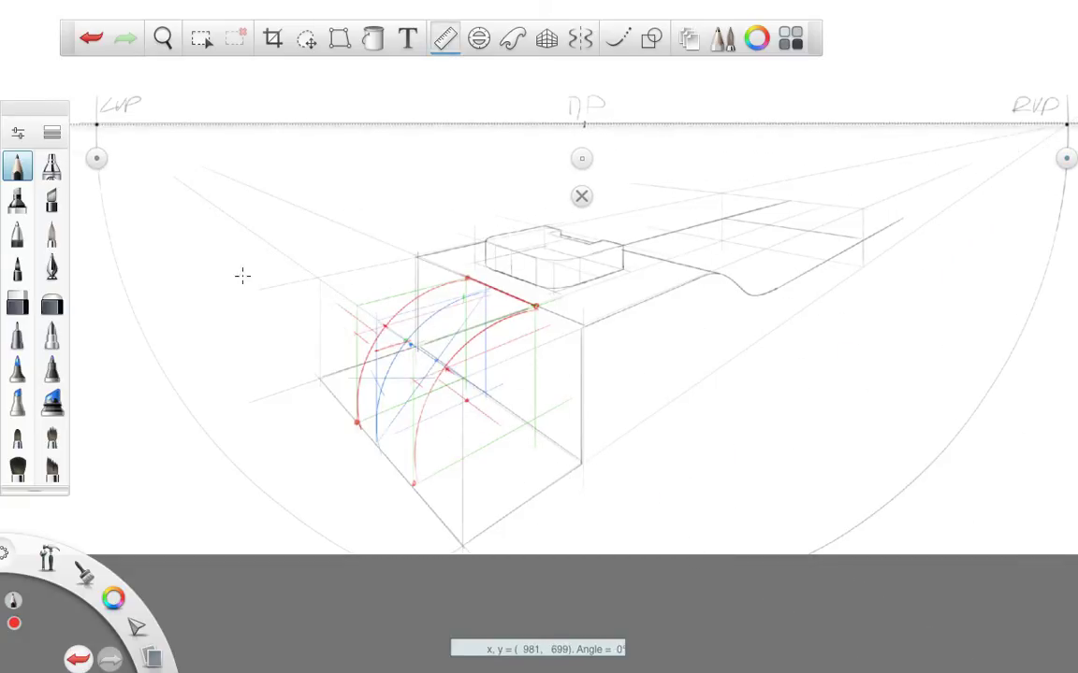
{"action": "left_click_drag", "start_coordinate": [85, 140], "coordinate": [468, 430]}
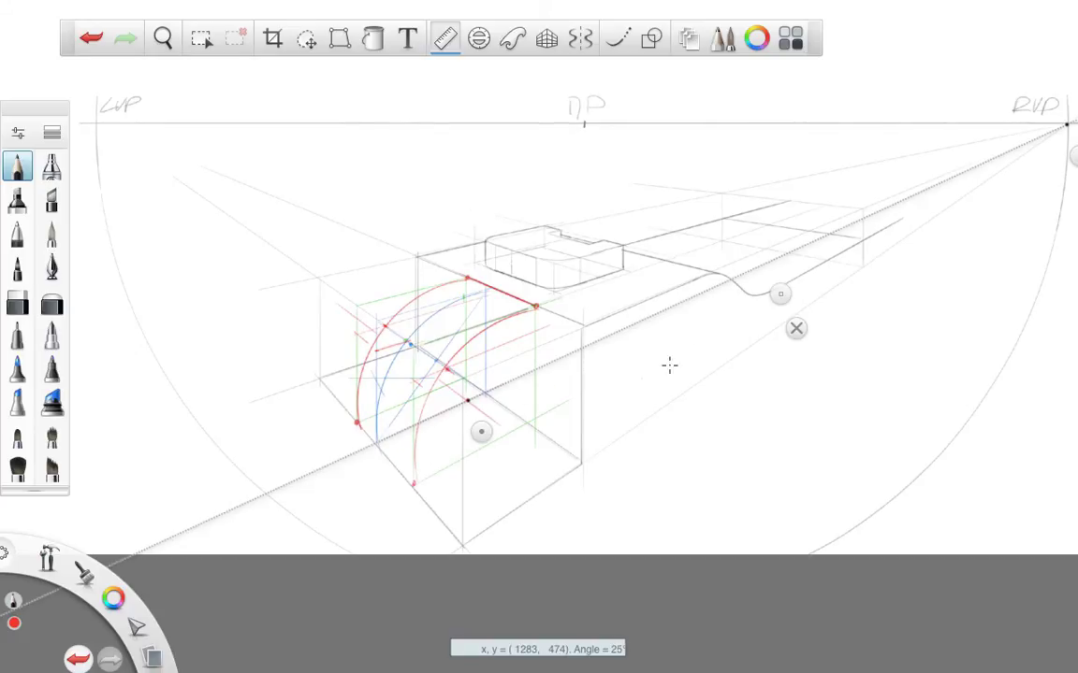
{"action": "left_click", "coordinate": [796, 328]}
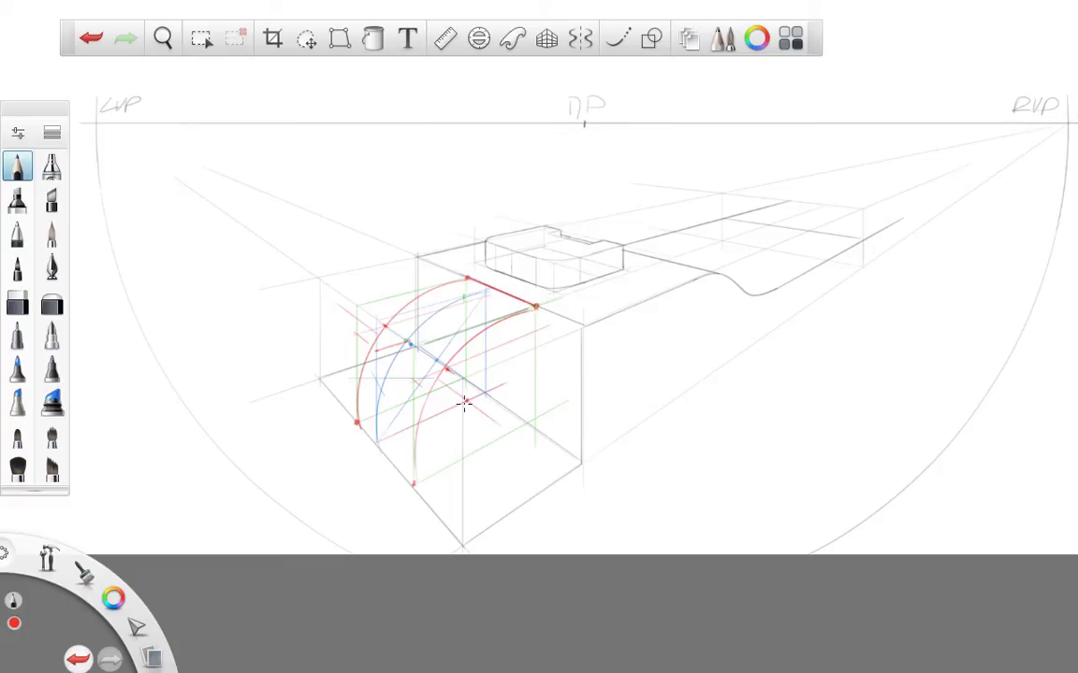
{"action": "left_click_drag", "start_coordinate": [465, 402], "coordinate": [464, 535]}
{"action": "key", "text": "ctrl+z"}
{"action": "key", "text": "ctrl+z"}
{"action": "key", "text": "ctrl+z"}
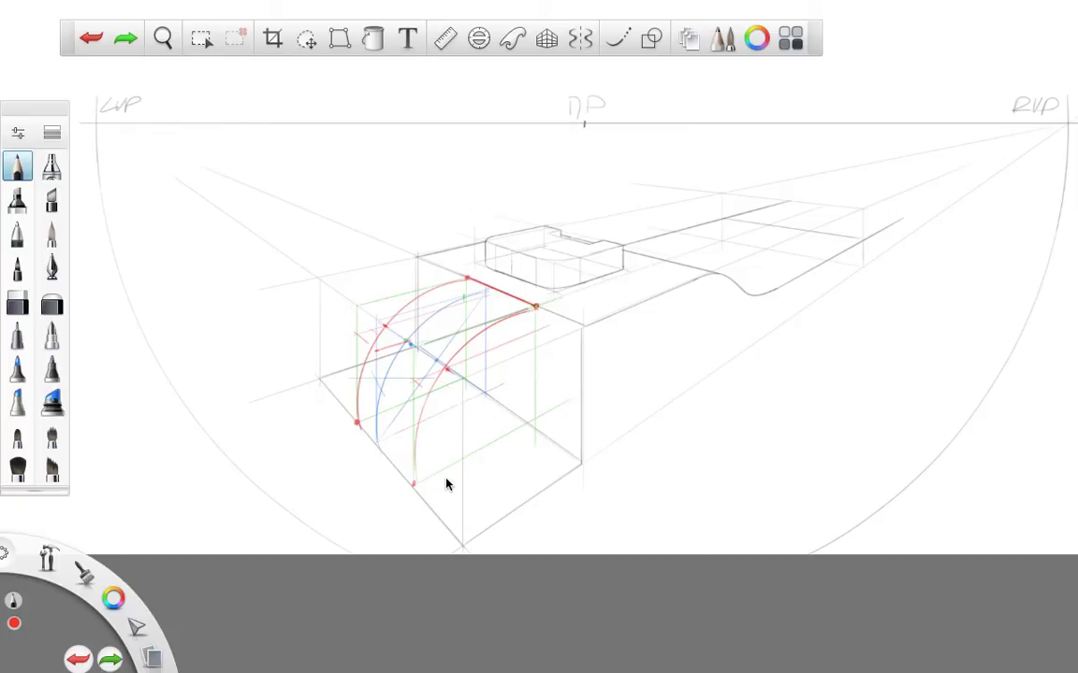
{"action": "key", "text": "ctrl+y"}
Mark where the LVP guide line meets the near arc and drop a red vertical to the green plane's base line.
{"action": "left_click_drag", "start_coordinate": [496, 421], "coordinate": [441, 382]}
{"action": "left_click", "coordinate": [467, 335]}
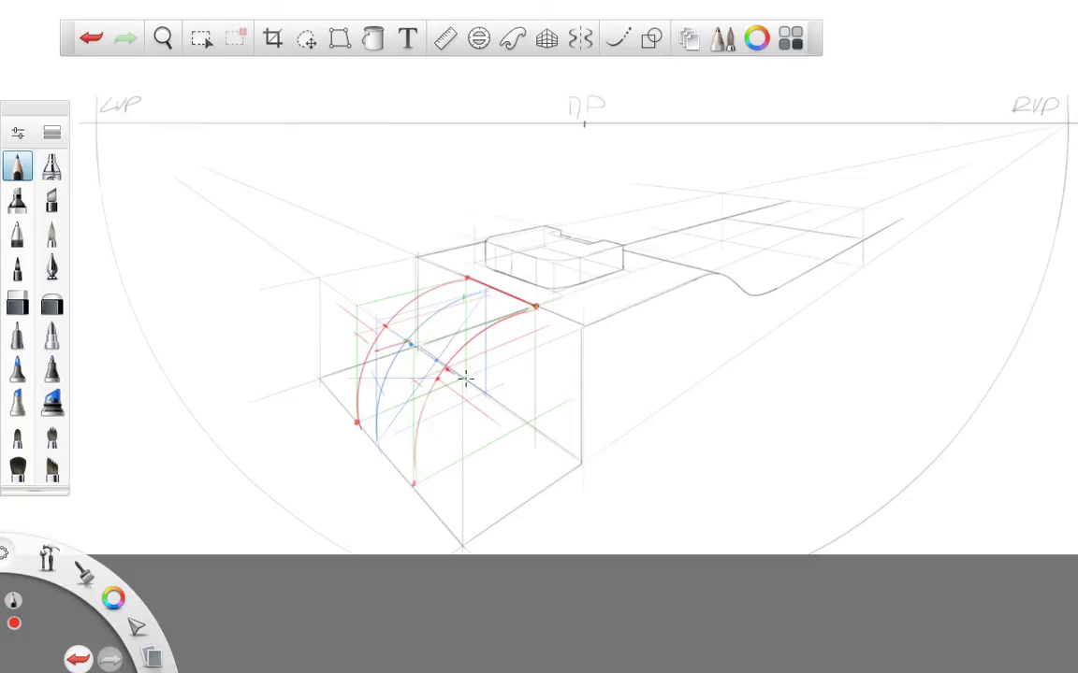
{"action": "left_click_drag", "start_coordinate": [437, 377], "coordinate": [438, 475]}
Rule a red line from LVP through the vertical's foot and drop a second red vertical to it from the upper guide line.
{"action": "left_click", "coordinate": [444, 37]}
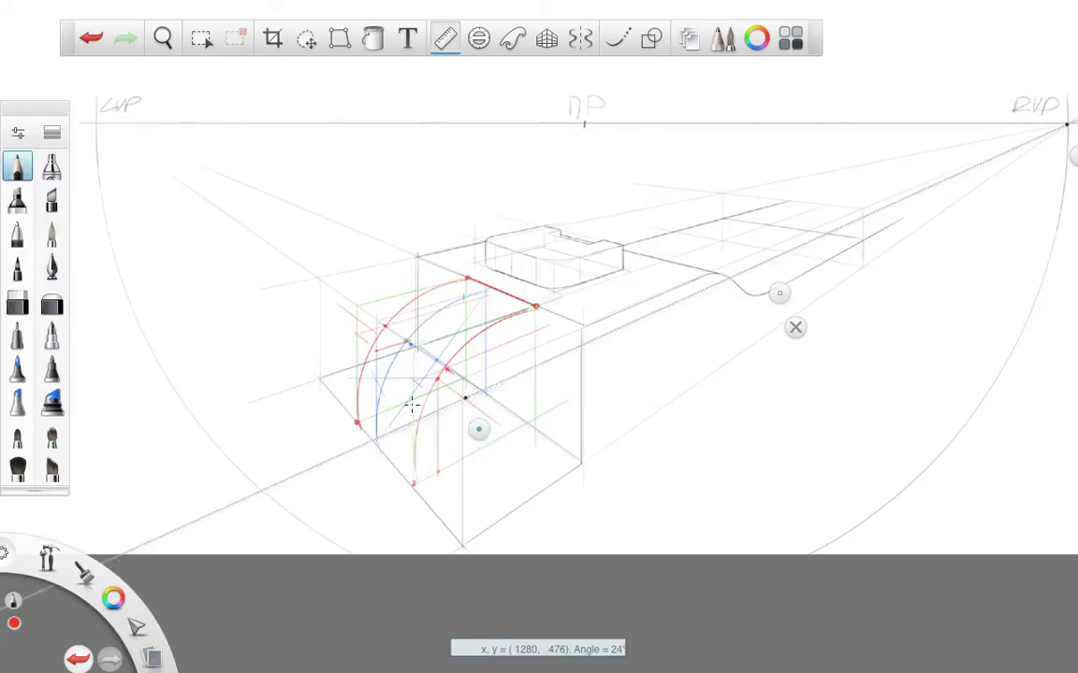
{"action": "left_click_drag", "start_coordinate": [414, 404], "coordinate": [103, 157]}
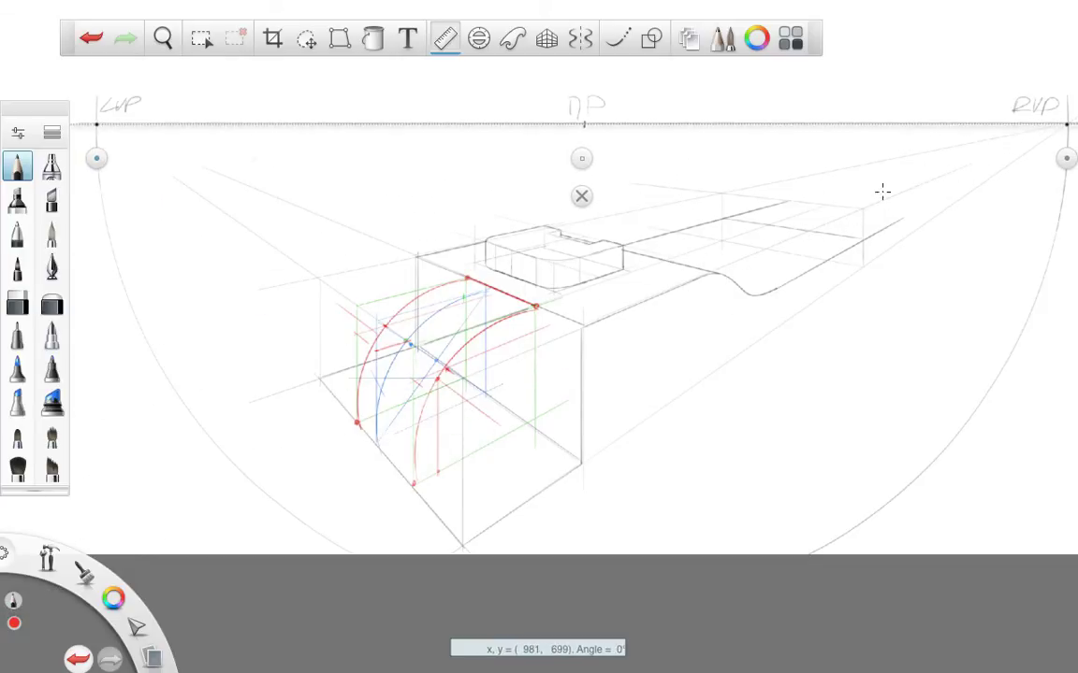
{"action": "left_click_drag", "start_coordinate": [1064, 161], "coordinate": [432, 468]}
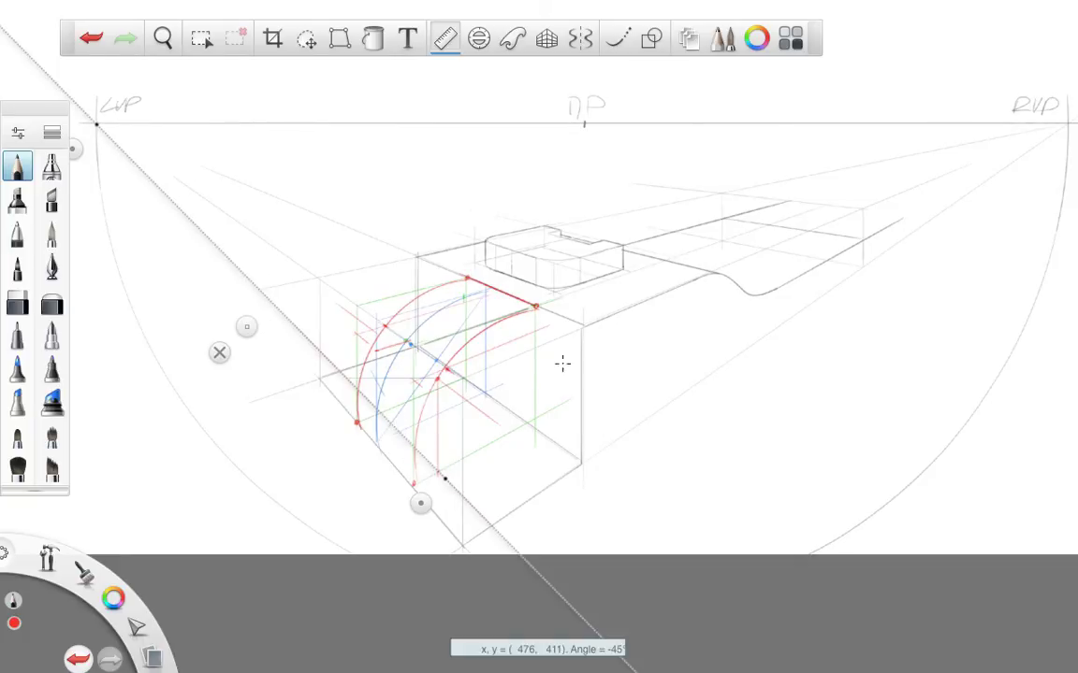
{"action": "left_click", "coordinate": [220, 353]}
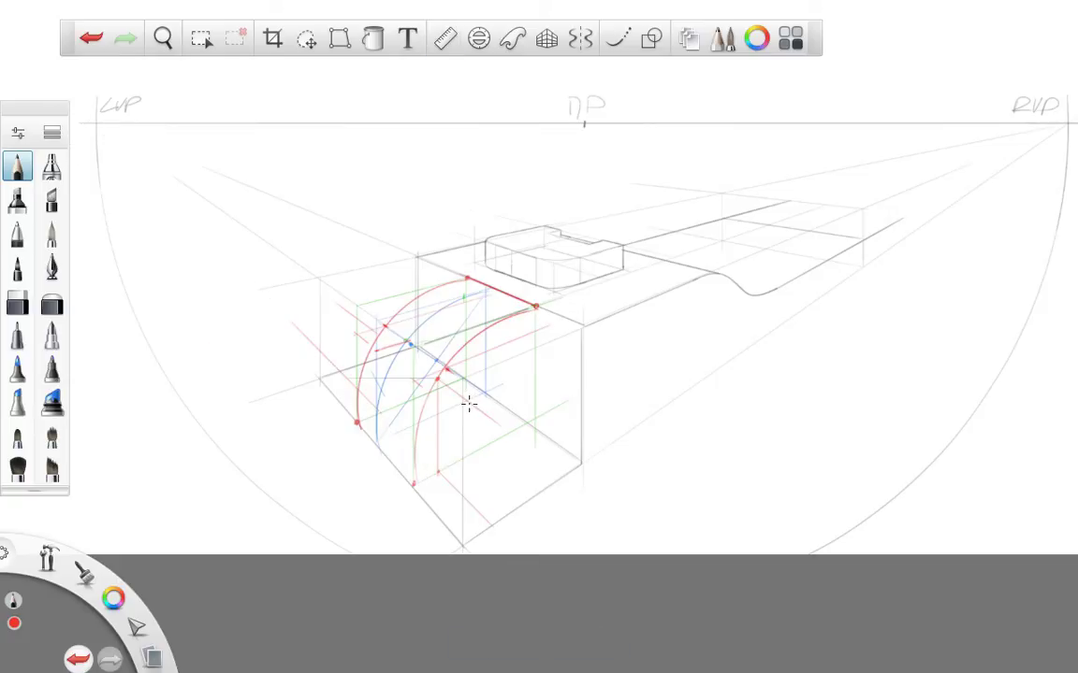
{"action": "left_click_drag", "start_coordinate": [469, 404], "coordinate": [469, 498]}
Rule a short red line aligned with RVP from the second vertical's foot to the box's lower edge.
{"action": "left_click", "coordinate": [445, 38]}
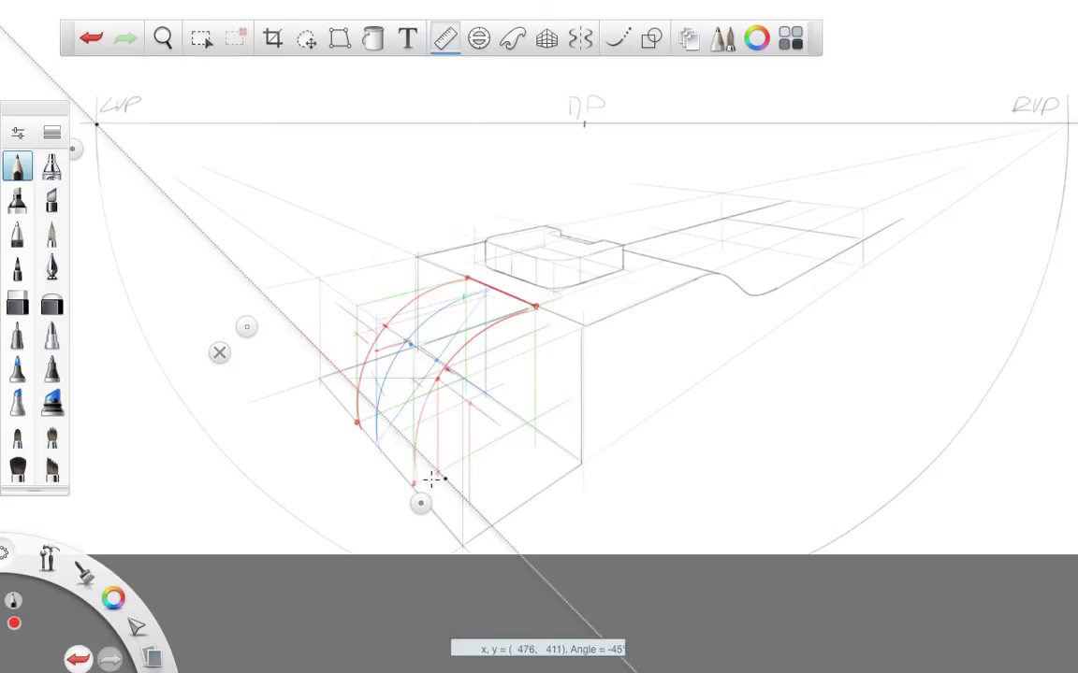
{"action": "left_click_drag", "start_coordinate": [421, 502], "coordinate": [1041, 149]}
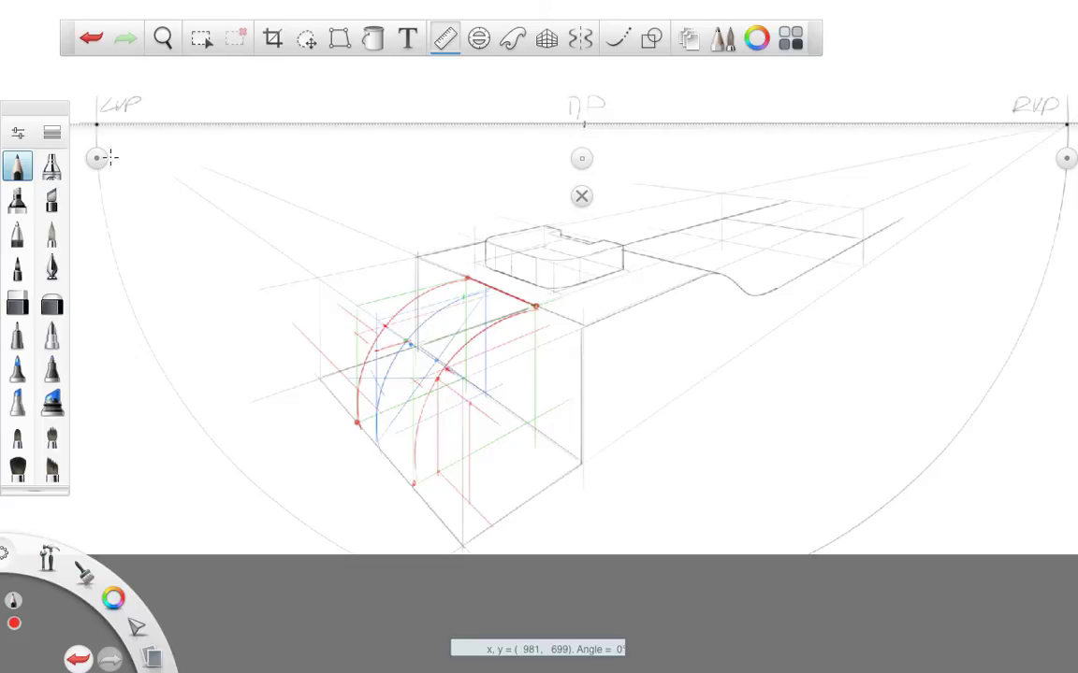
{"action": "left_click_drag", "start_coordinate": [106, 159], "coordinate": [457, 550]}
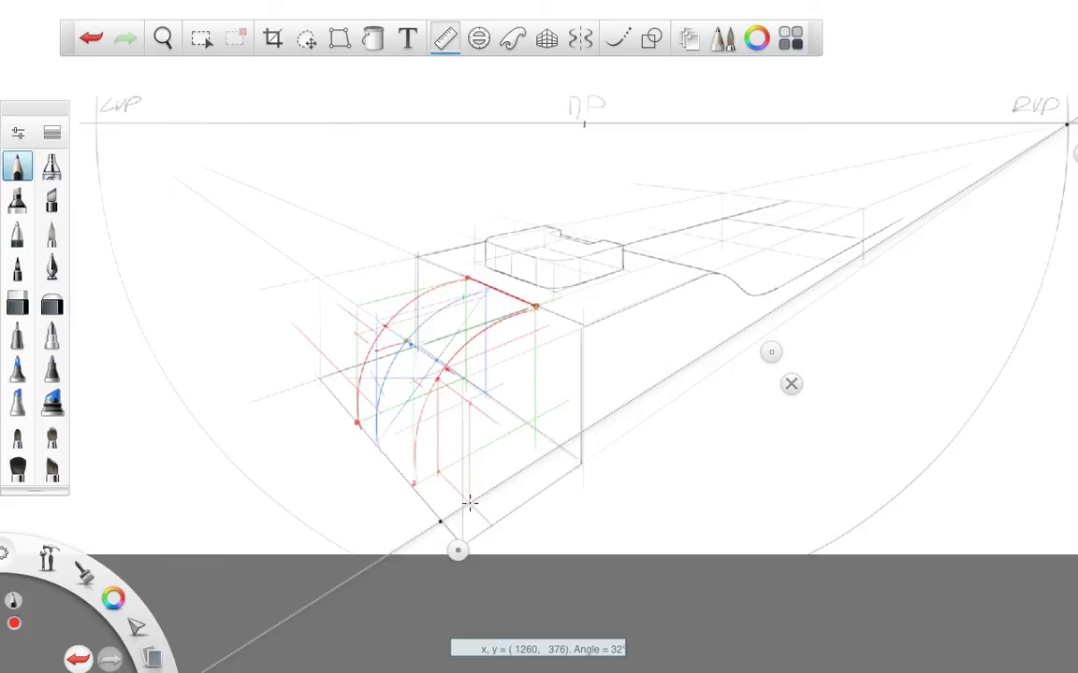
{"action": "mouse_move", "coordinate": [468, 503]}
{"action": "left_mouse_down"}
{"action": "mouse_move", "coordinate": [439, 523]}
{"action": "mouse_move", "coordinate": [449, 513]}
{"action": "left_mouse_up"}
{"action": "left_click", "coordinate": [792, 384]}
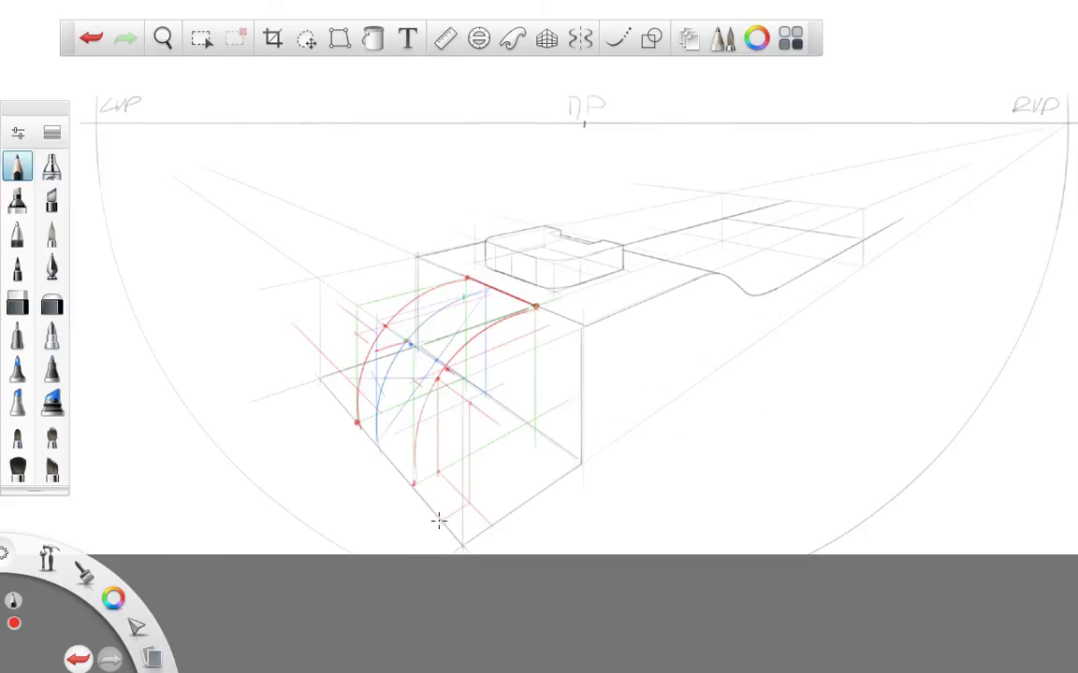
Mirror the near mark across the blue centre vertical using crossing diagonals from the box corners, and mark the matching point on the lower edge.
{"action": "left_click", "coordinate": [445, 37]}
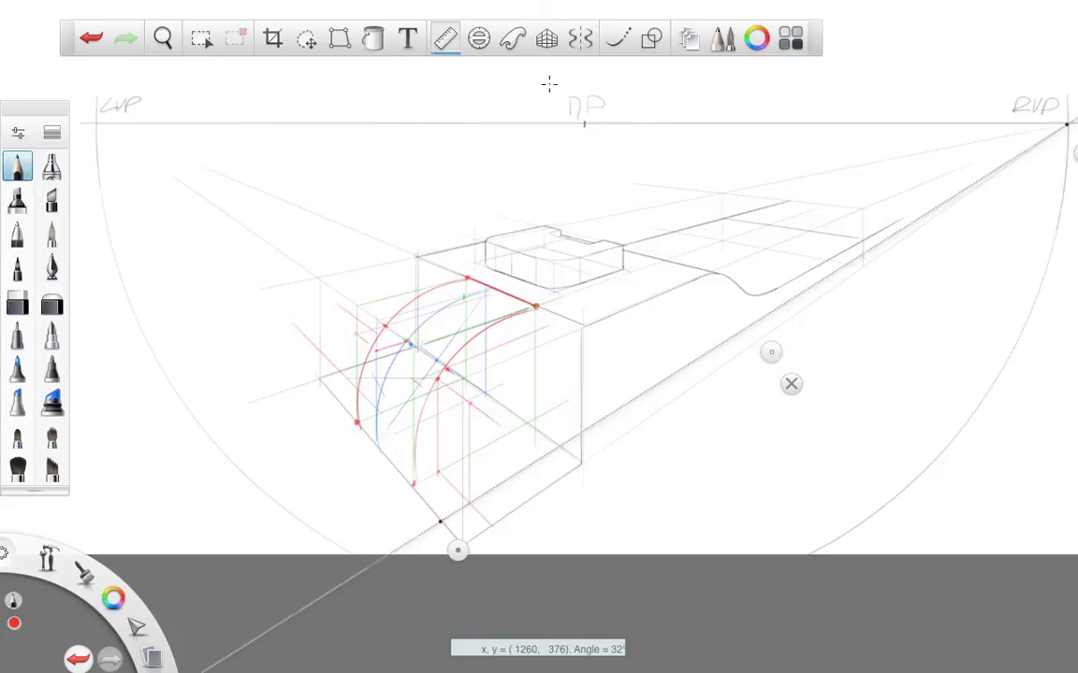
{"action": "mouse_move", "coordinate": [1064, 150]}
{"action": "left_mouse_down"}
{"action": "mouse_move", "coordinate": [810, 271]}
{"action": "mouse_move", "coordinate": [599, 243]}
{"action": "mouse_move", "coordinate": [358, 299]}
{"action": "mouse_move", "coordinate": [349, 312]}
{"action": "mouse_move", "coordinate": [330, 306]}
{"action": "left_mouse_up"}
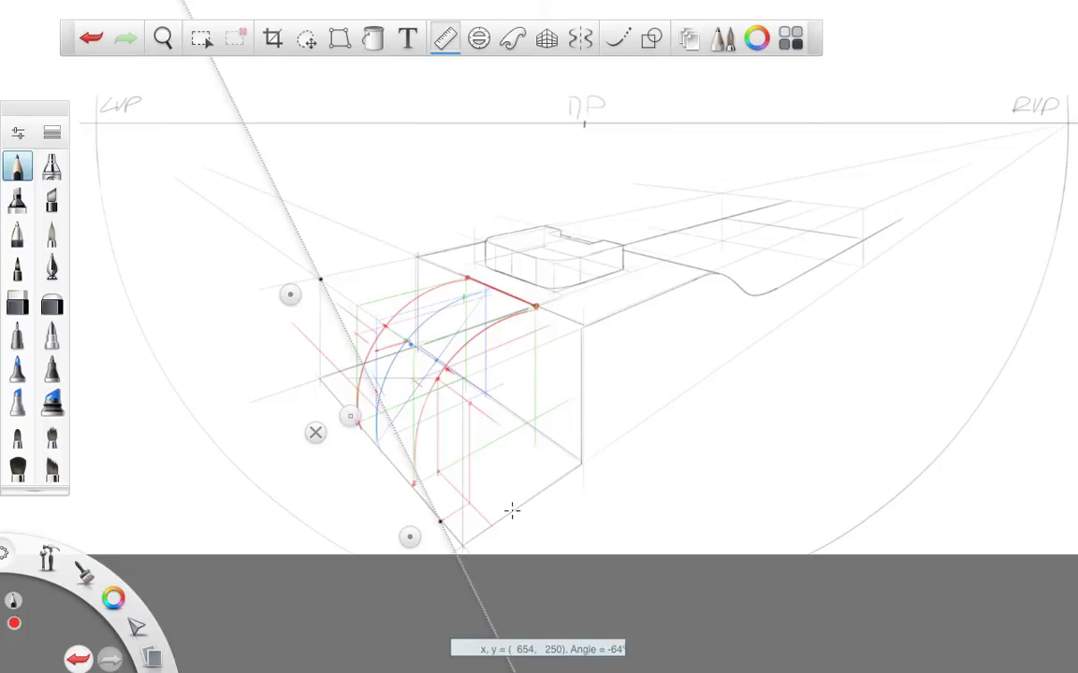
{"action": "left_click_drag", "start_coordinate": [410, 537], "coordinate": [495, 380]}
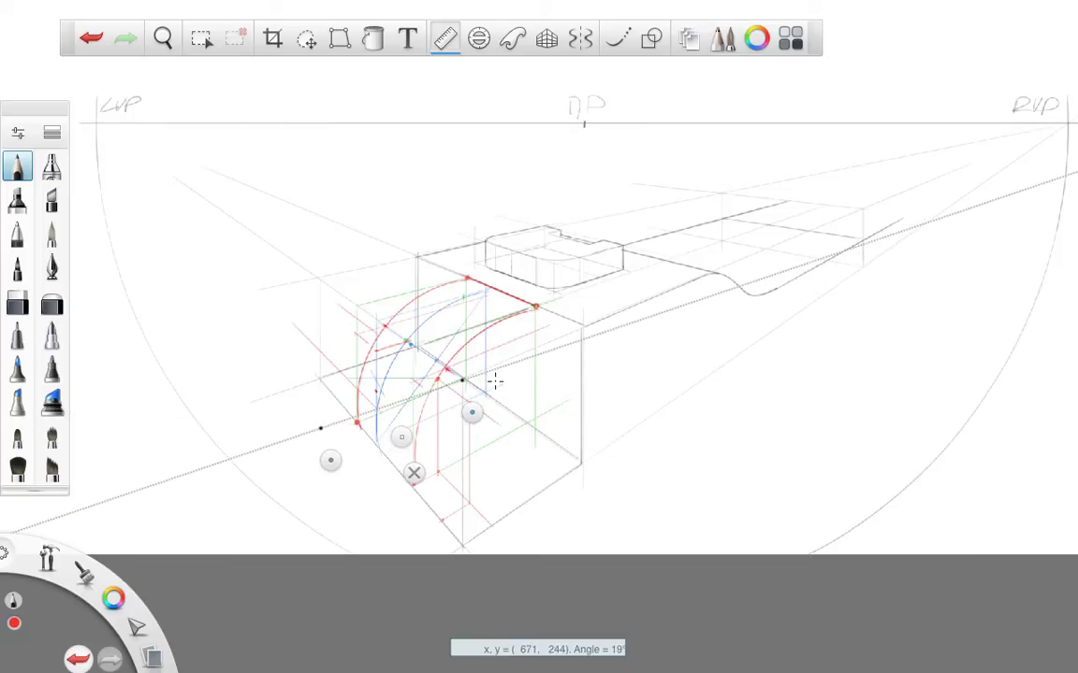
{"action": "left_click_drag", "start_coordinate": [332, 457], "coordinate": [378, 424]}
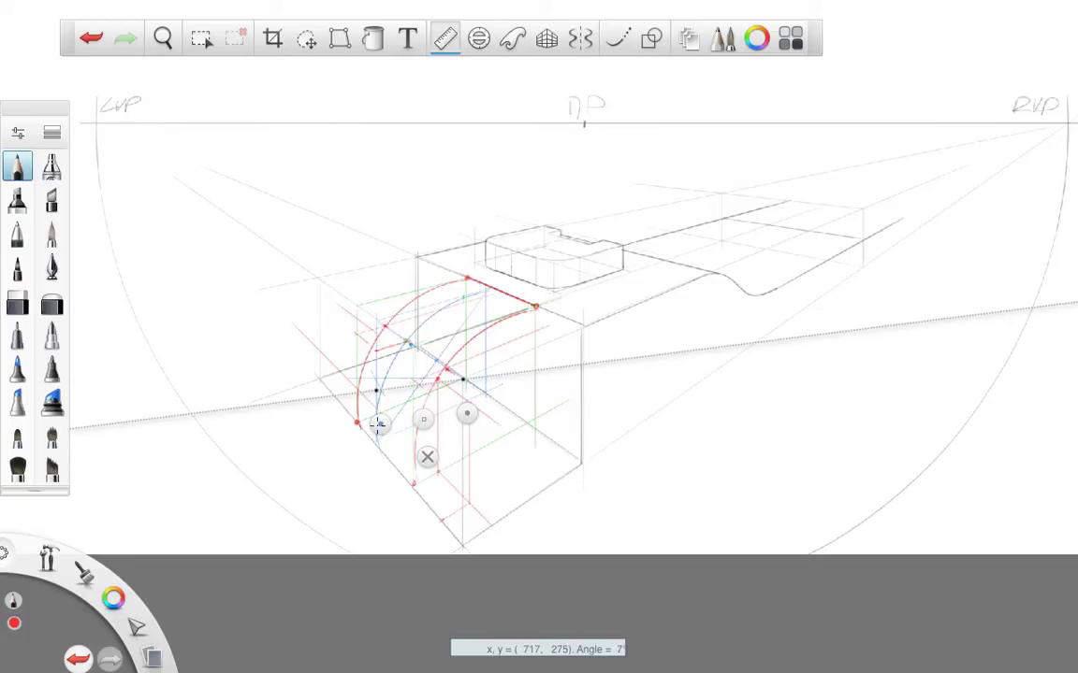
{"action": "left_click", "coordinate": [334, 397]}
{"action": "left_click", "coordinate": [334, 397]}
{"action": "left_click_drag", "start_coordinate": [379, 426], "coordinate": [337, 430]}
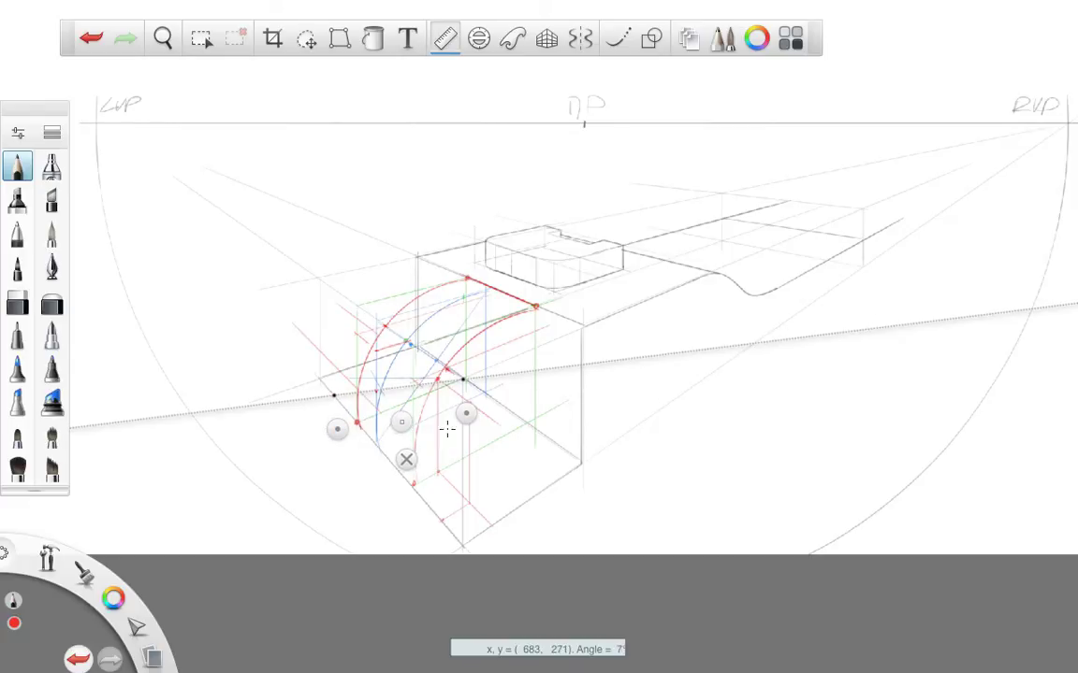
Project the far edge mark toward RVP, mark its crossing with the lower LVP line and draw a red vertical to the upper guide line.
{"action": "left_click_drag", "start_coordinate": [467, 413], "coordinate": [814, 251]}
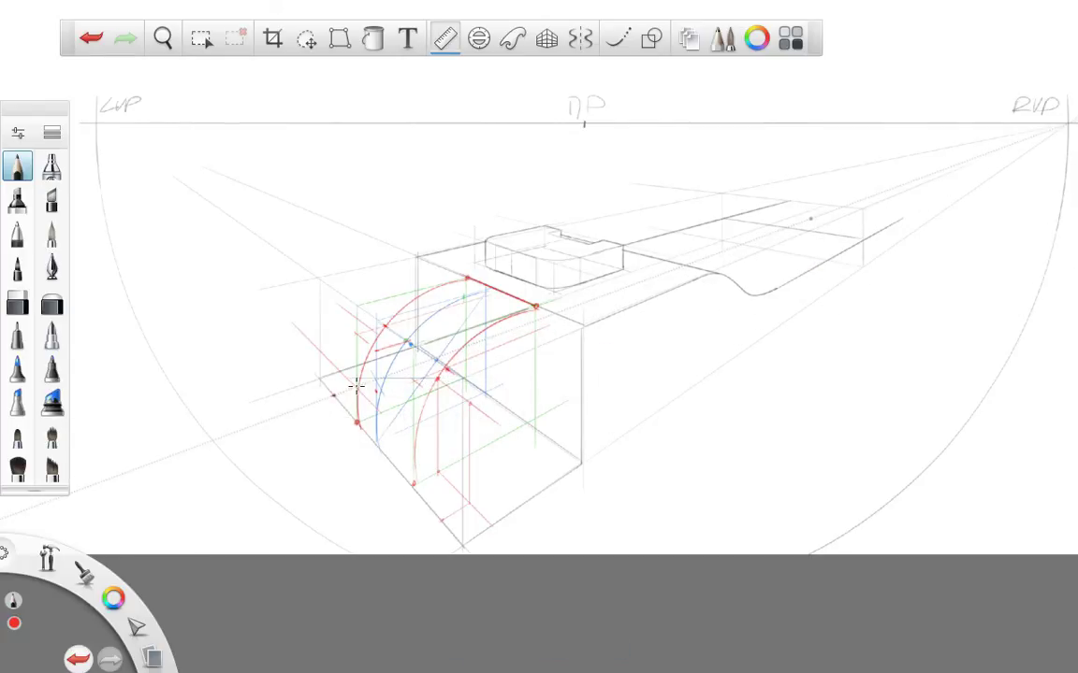
{"action": "mouse_move", "coordinate": [435, 409]}
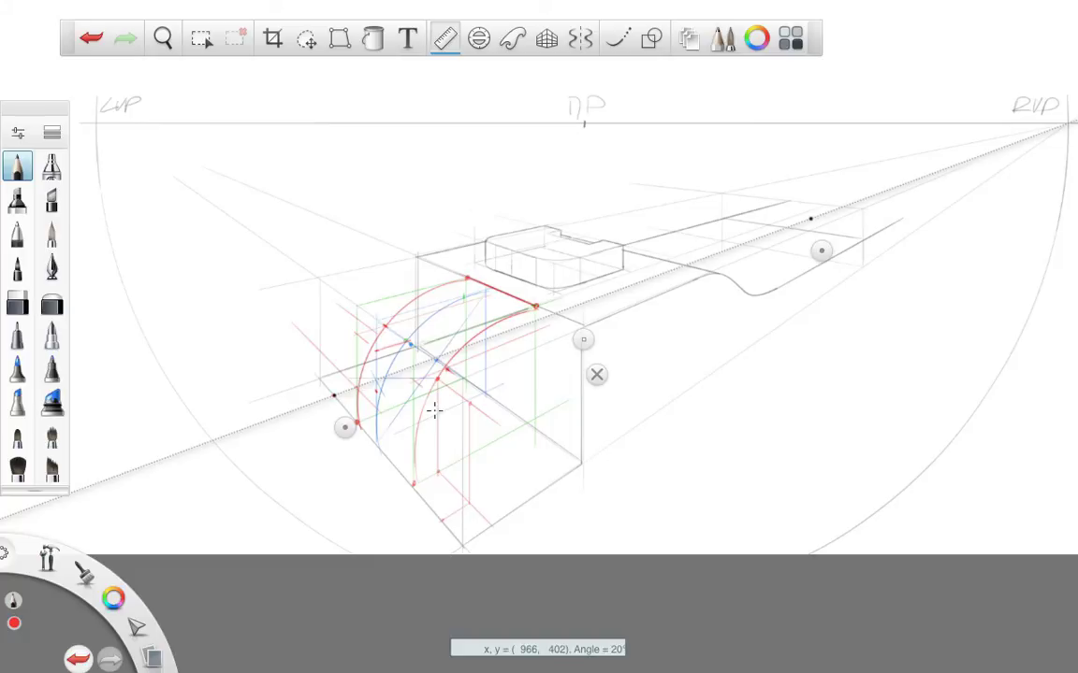
{"action": "left_click", "coordinate": [594, 373]}
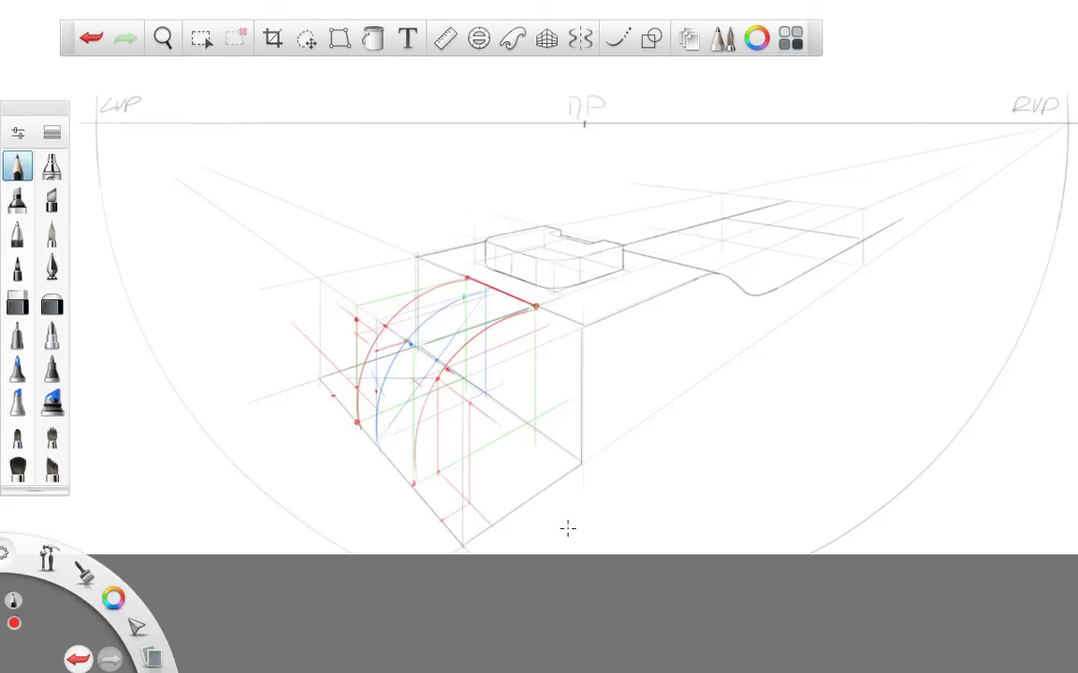
Align the ruler with LVP through the far vertical's upper end and darken the short red segments beside both arcs.
{"action": "left_click", "coordinate": [445, 39]}
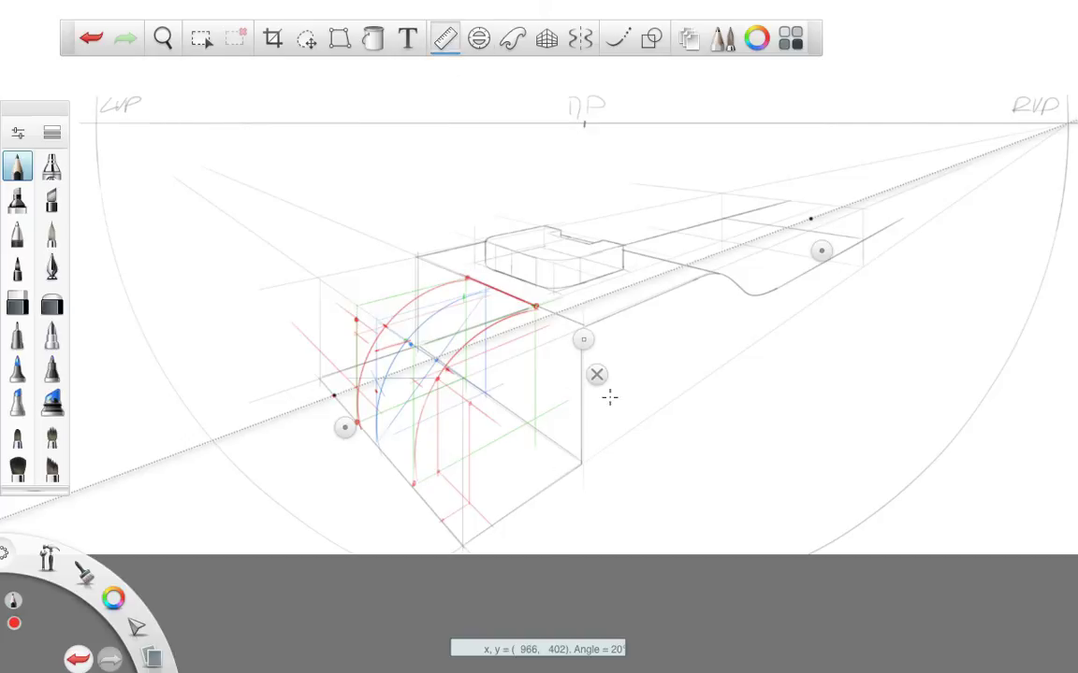
{"action": "left_click_drag", "start_coordinate": [340, 383], "coordinate": [341, 350]}
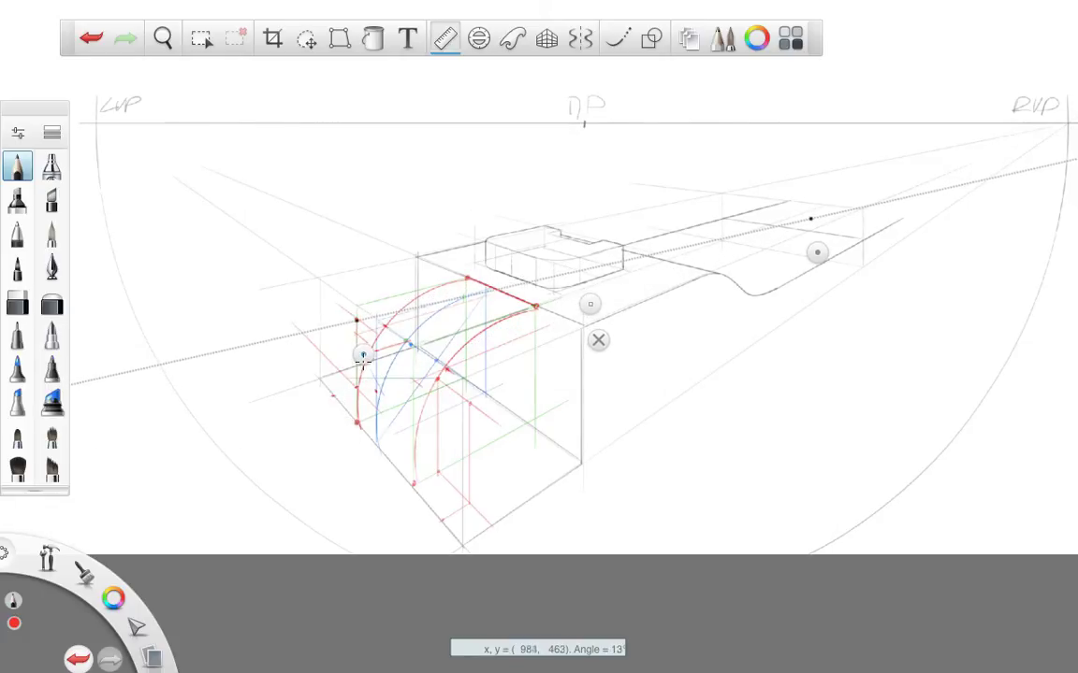
{"action": "left_click_drag", "start_coordinate": [814, 250], "coordinate": [488, 435]}
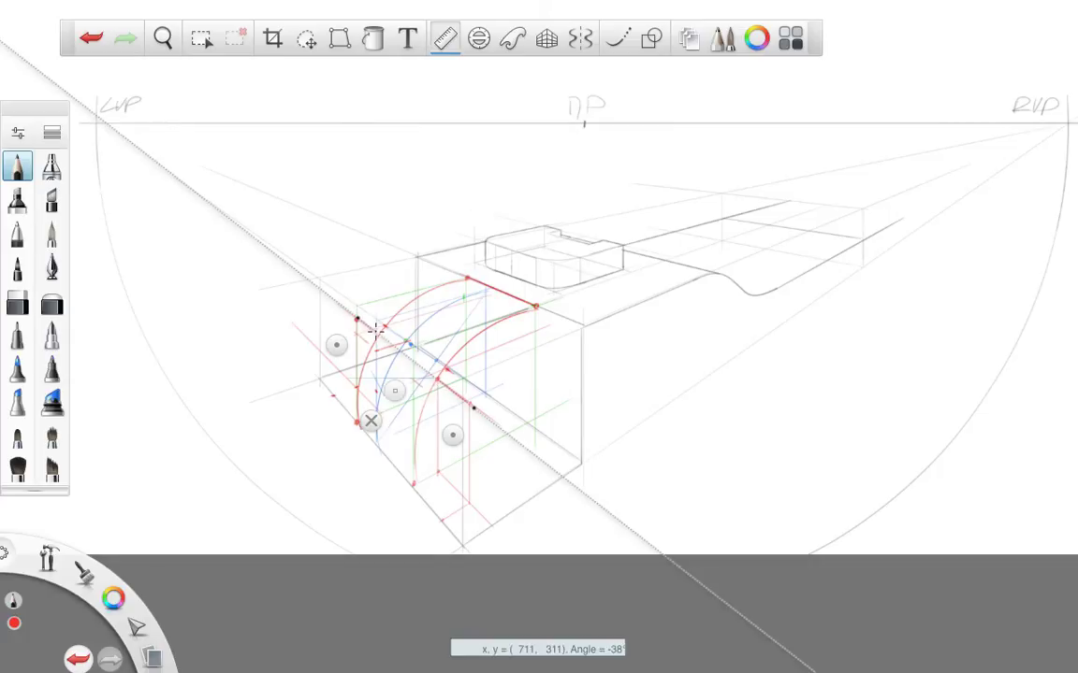
{"action": "left_click", "coordinate": [372, 420]}
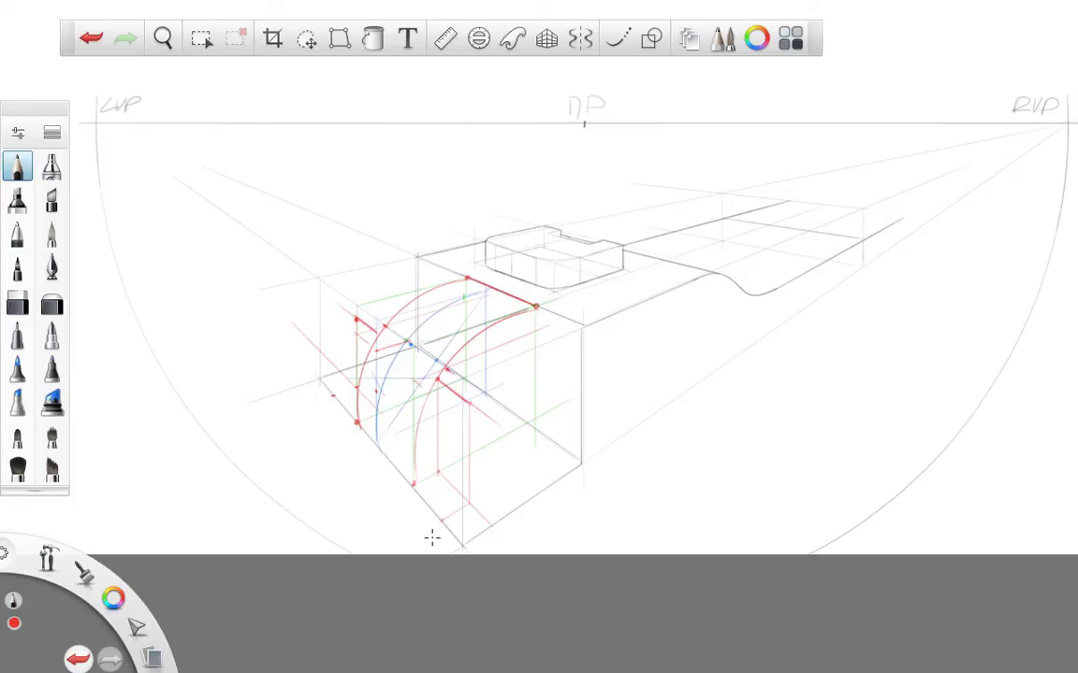
Check the contents of Layer21 by toggling its visibility, and hide the construction lines on Layer20.
{"action": "left_click", "coordinate": [689, 38]}
{"action": "left_click", "coordinate": [895, 148]}
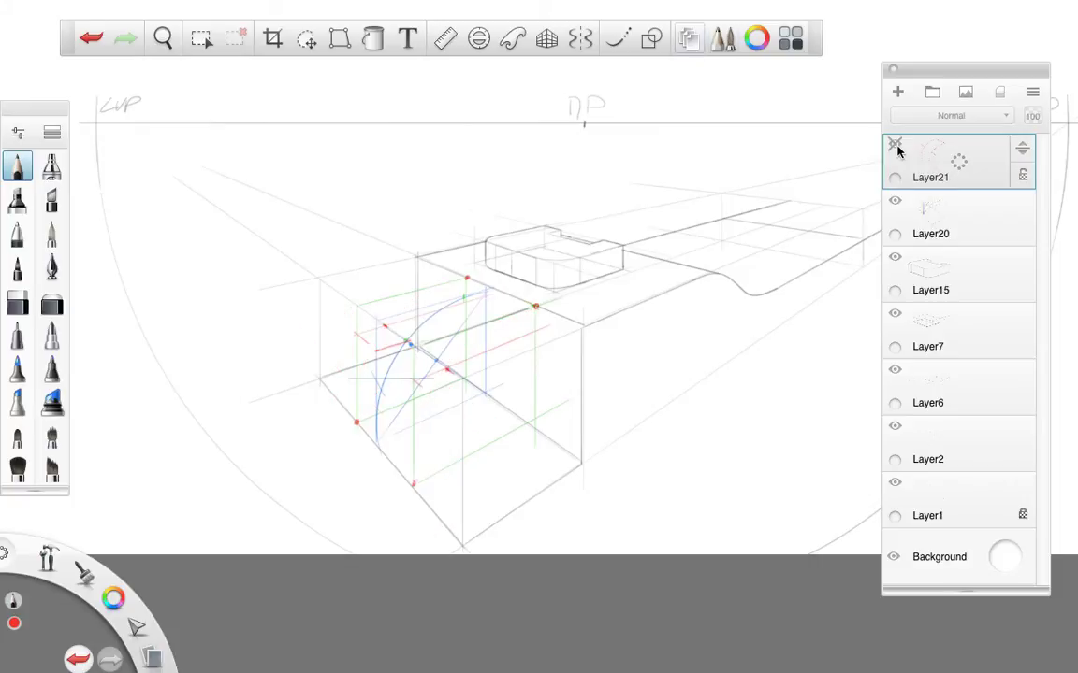
{"action": "left_click", "coordinate": [895, 148]}
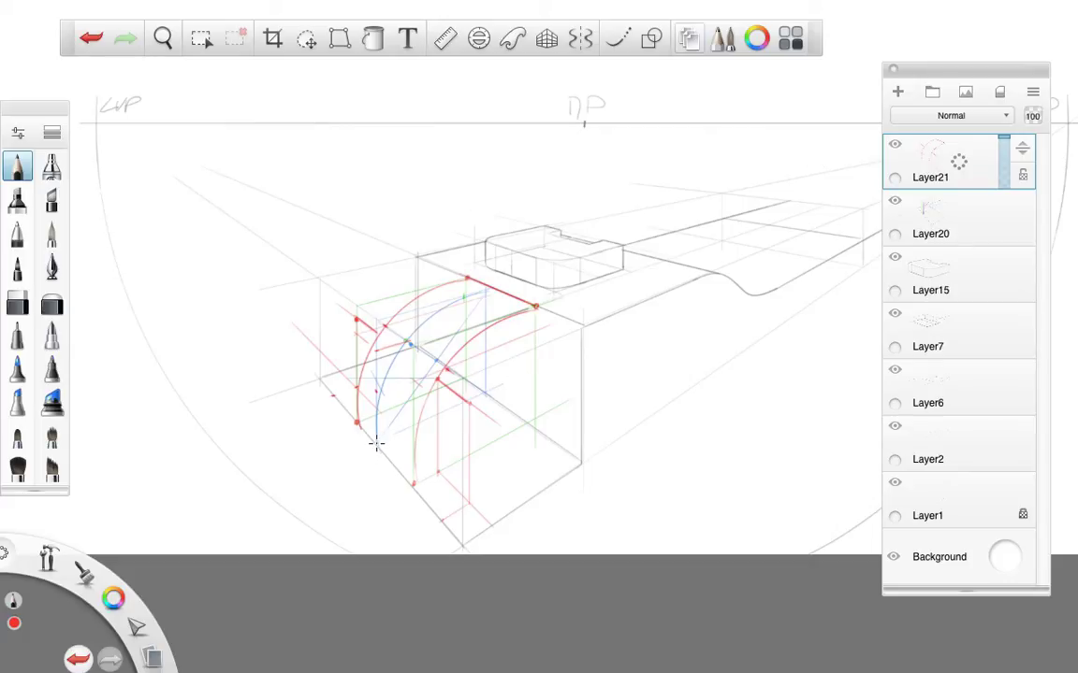
{"action": "left_click", "coordinate": [894, 201]}
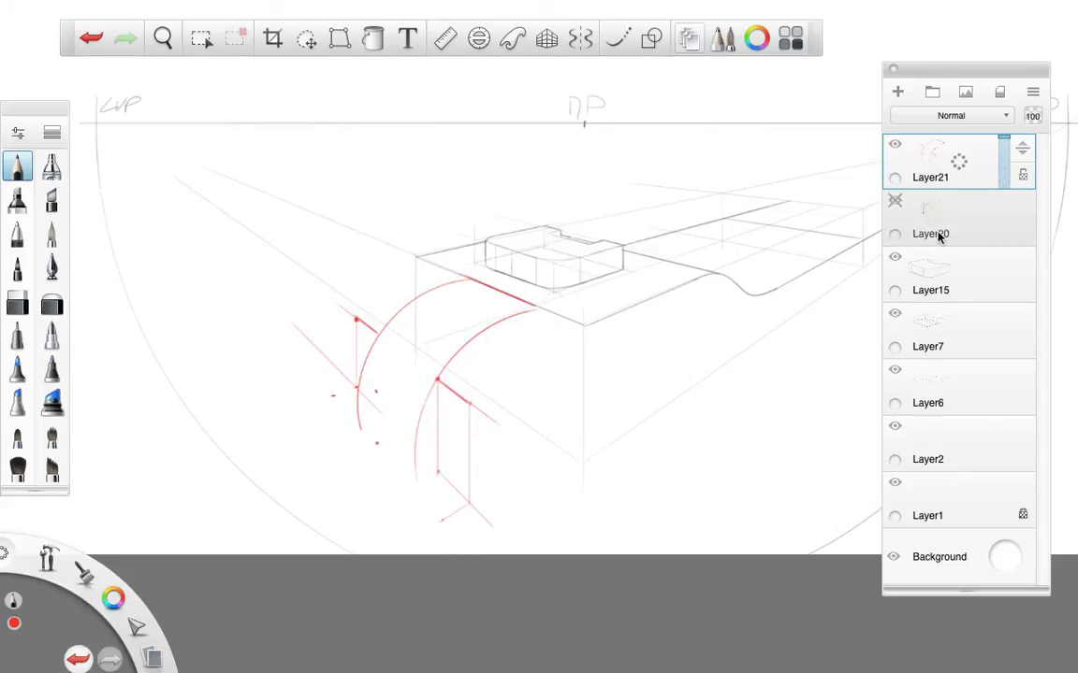
{"action": "key", "text": "space"}
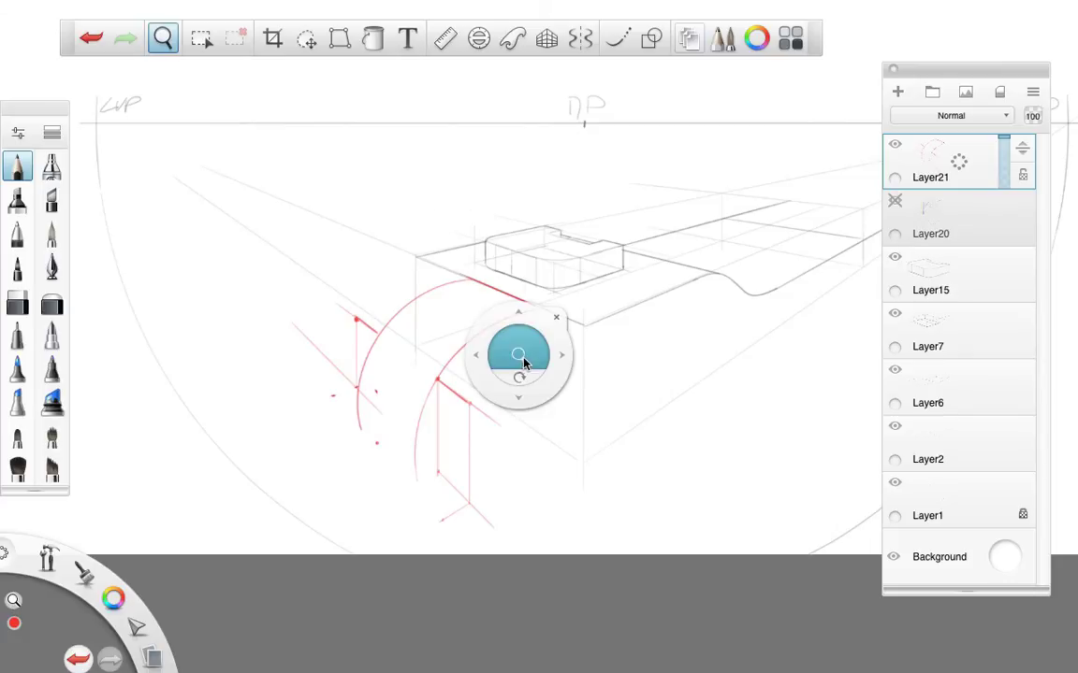
Draw a light red curve from the far notch point down through the marked point on the lower edge.
{"action": "left_click_drag", "start_coordinate": [470, 321], "coordinate": [613, 283]}
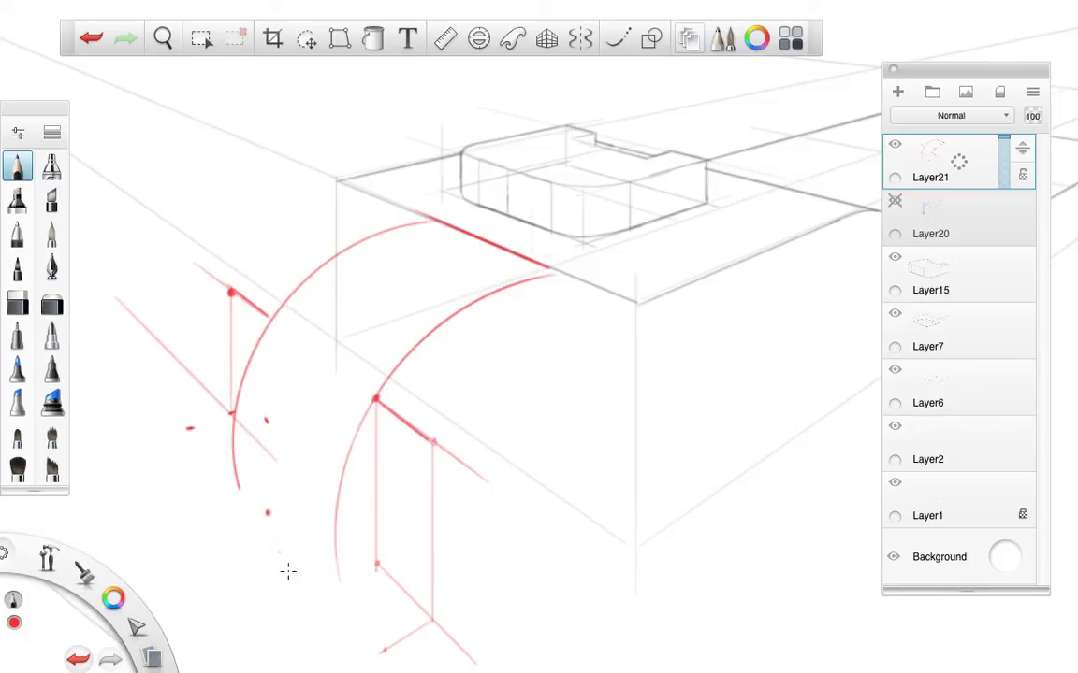
{"action": "mouse_move", "coordinate": [289, 571]}
{"action": "left_mouse_down"}
{"action": "mouse_move", "coordinate": [265, 519]}
{"action": "mouse_move", "coordinate": [260, 240]}
{"action": "left_mouse_up"}
{"action": "key", "text": "ctrl+z"}
{"action": "left_click_drag", "start_coordinate": [290, 552], "coordinate": [256, 198]}
{"action": "key", "text": "ctrl+z"}
{"action": "left_click_drag", "start_coordinate": [289, 556], "coordinate": [256, 201]}
{"action": "key", "text": "ctrl+z"}
{"action": "left_click_drag", "start_coordinate": [290, 551], "coordinate": [255, 199]}
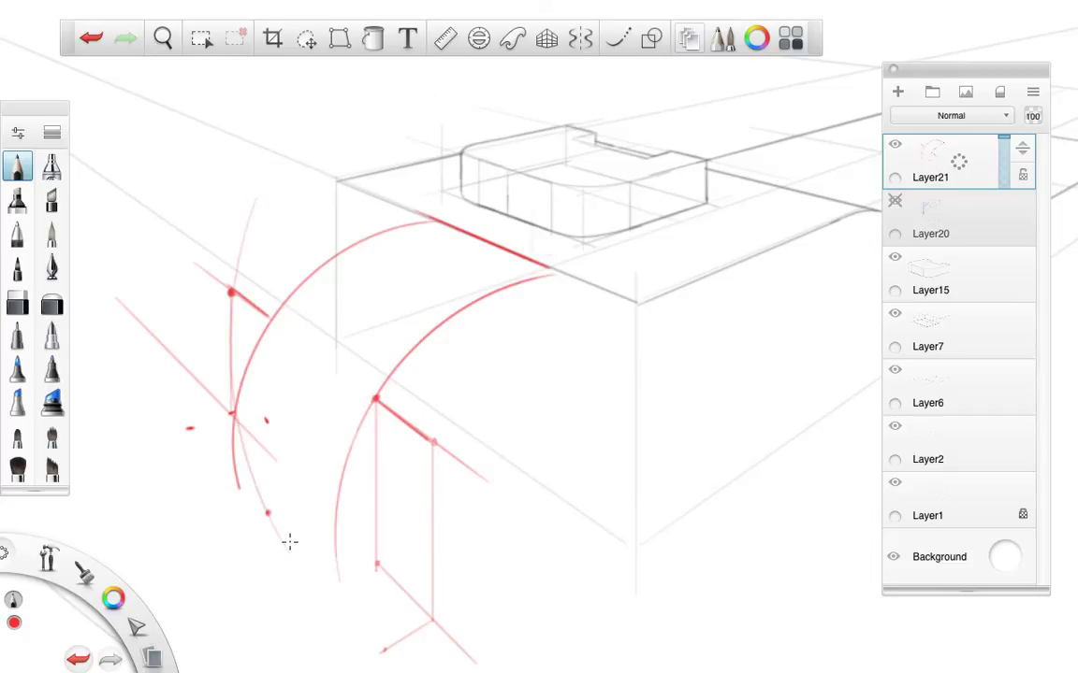
Draw a light red curve from the lower-edge point through the outer end of the near arc's short segment.
{"action": "key", "text": "space"}
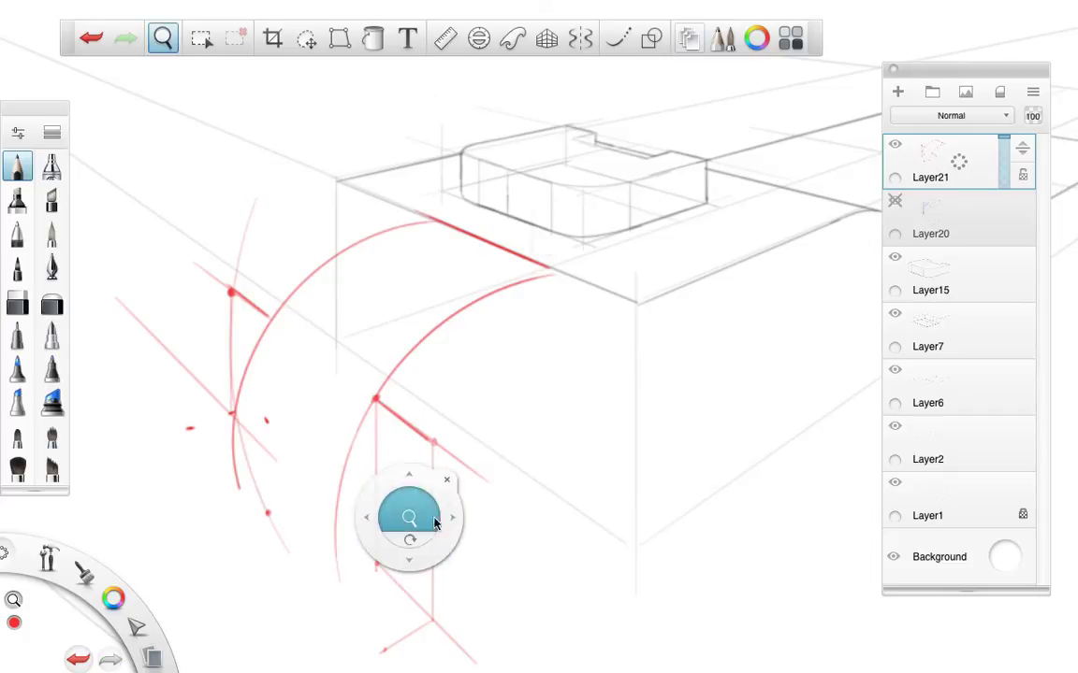
{"action": "left_click_drag", "start_coordinate": [408, 513], "coordinate": [469, 507]}
{"action": "left_click_drag", "start_coordinate": [501, 552], "coordinate": [695, 479]}
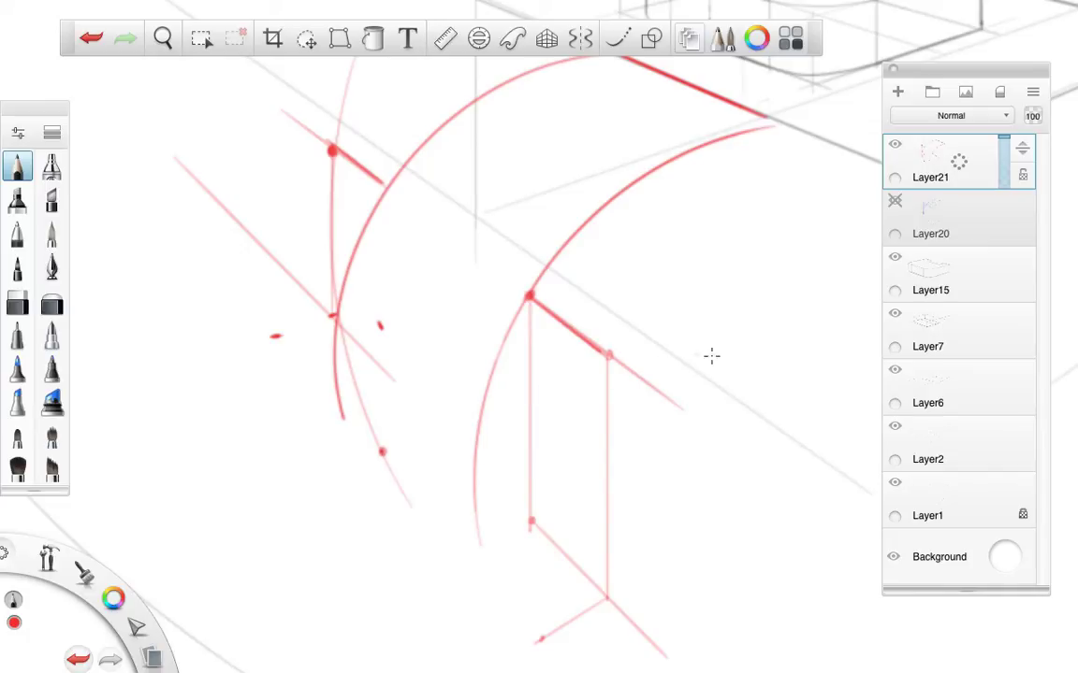
{"action": "left_click_drag", "start_coordinate": [338, 479], "coordinate": [723, 353]}
{"action": "key", "text": "ctrl+z"}
{"action": "left_click_drag", "start_coordinate": [323, 481], "coordinate": [636, 323]}
{"action": "key", "text": "ctrl+z"}
{"action": "left_click_drag", "start_coordinate": [327, 489], "coordinate": [732, 335]}
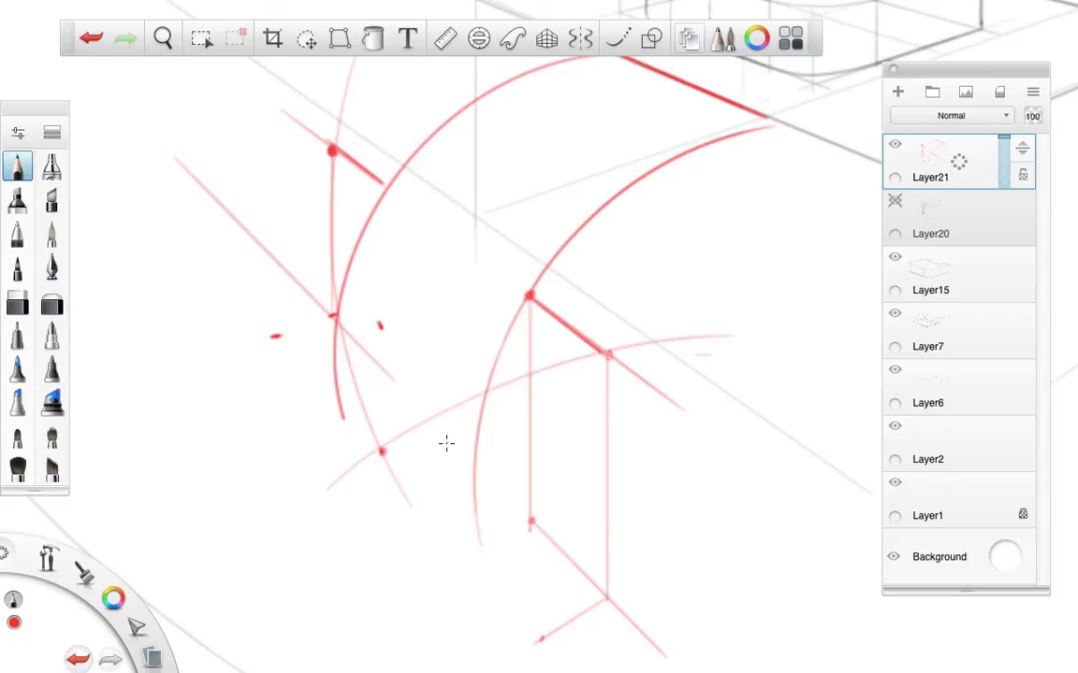
{"action": "key", "text": "ctrl+z"}
{"action": "left_click_drag", "start_coordinate": [373, 451], "coordinate": [729, 339]}
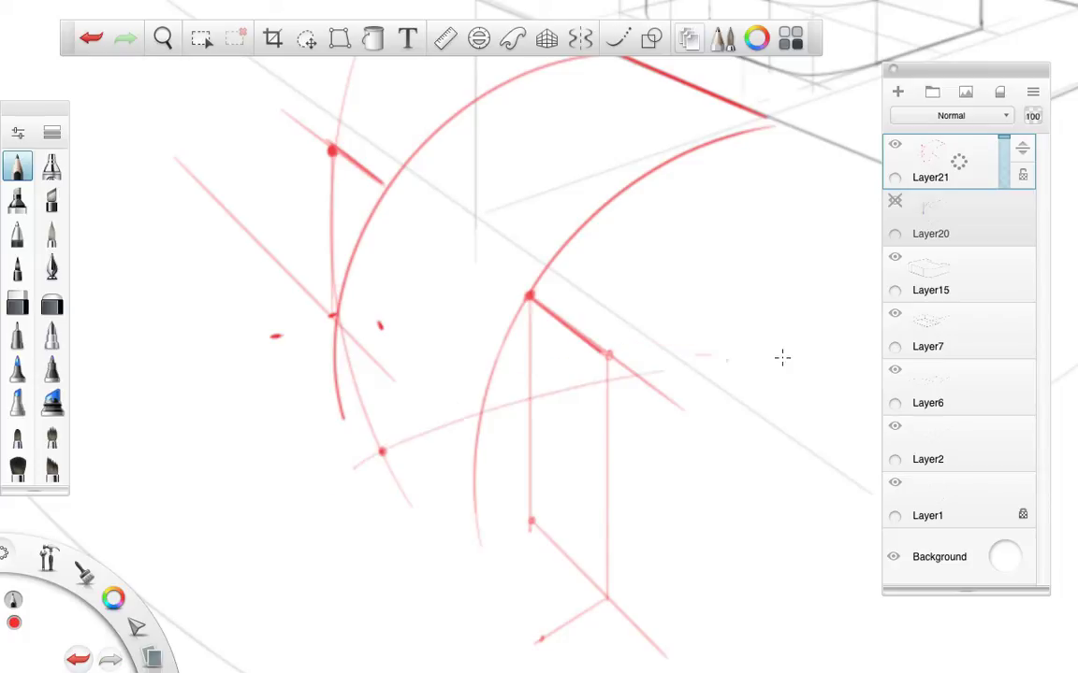
{"action": "key", "text": "ctrl+z"}
{"action": "left_click_drag", "start_coordinate": [361, 463], "coordinate": [835, 338]}
{"action": "key", "text": "ctrl+z"}
{"action": "mouse_move", "coordinate": [360, 462]}
{"action": "left_mouse_down"}
{"action": "mouse_move", "coordinate": [635, 350]}
{"action": "mouse_move", "coordinate": [753, 333]}
{"action": "left_mouse_up"}
Erase the arc parts inside the notch and the surplus red construction lines around the two short segments.
{"action": "left_click", "coordinate": [17, 303]}
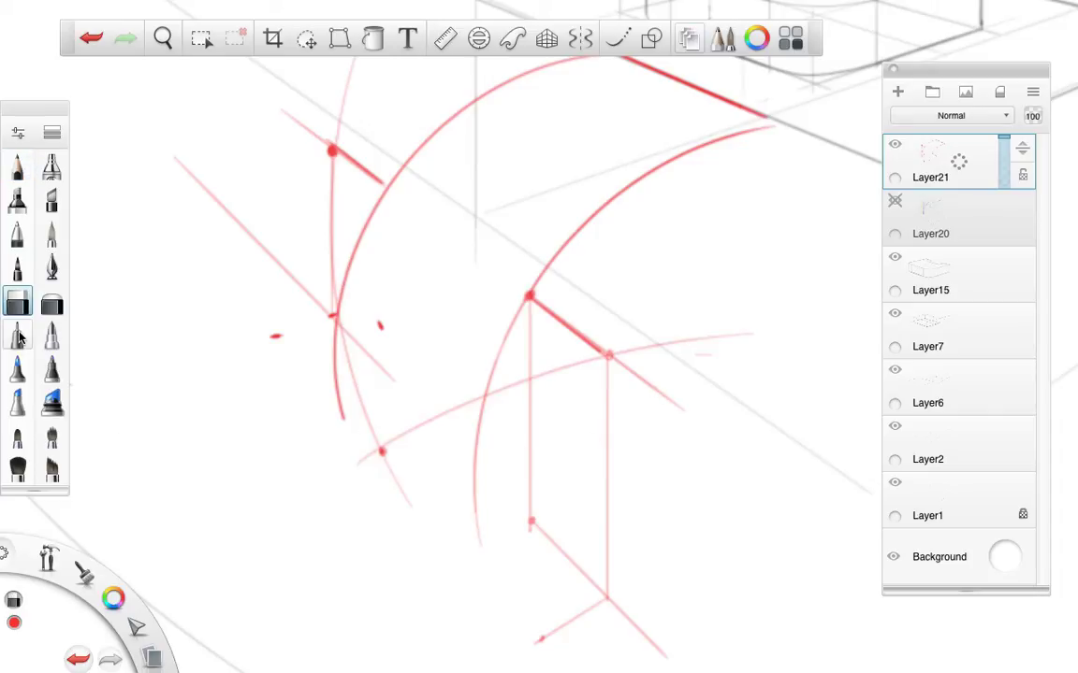
{"action": "left_click_drag", "start_coordinate": [378, 212], "coordinate": [348, 273]}
{"action": "mouse_move", "coordinate": [388, 374]}
{"action": "left_mouse_down"}
{"action": "mouse_move", "coordinate": [341, 332]}
{"action": "mouse_move", "coordinate": [356, 373]}
{"action": "left_mouse_up"}
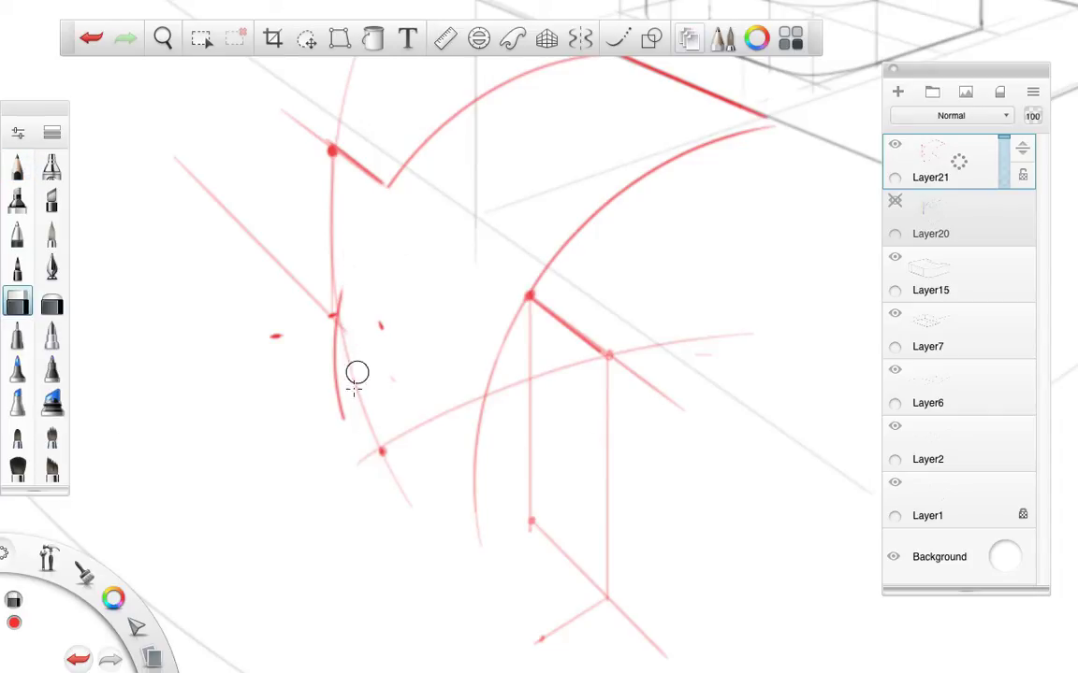
{"action": "left_click_drag", "start_coordinate": [320, 255], "coordinate": [328, 325]}
{"action": "left_click_drag", "start_coordinate": [322, 142], "coordinate": [349, 105]}
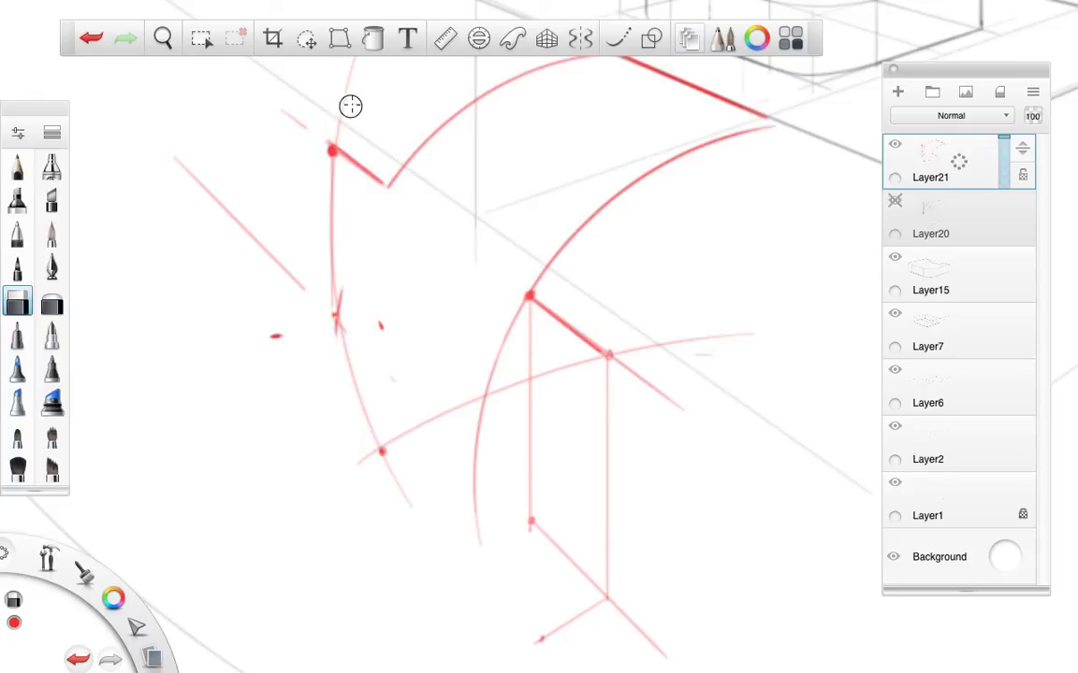
{"action": "left_click_drag", "start_coordinate": [290, 212], "coordinate": [349, 289]}
{"action": "mouse_move", "coordinate": [337, 334]}
{"action": "left_mouse_down"}
{"action": "mouse_move", "coordinate": [337, 299]}
{"action": "mouse_move", "coordinate": [384, 332]}
{"action": "mouse_move", "coordinate": [275, 335]}
{"action": "left_mouse_up"}
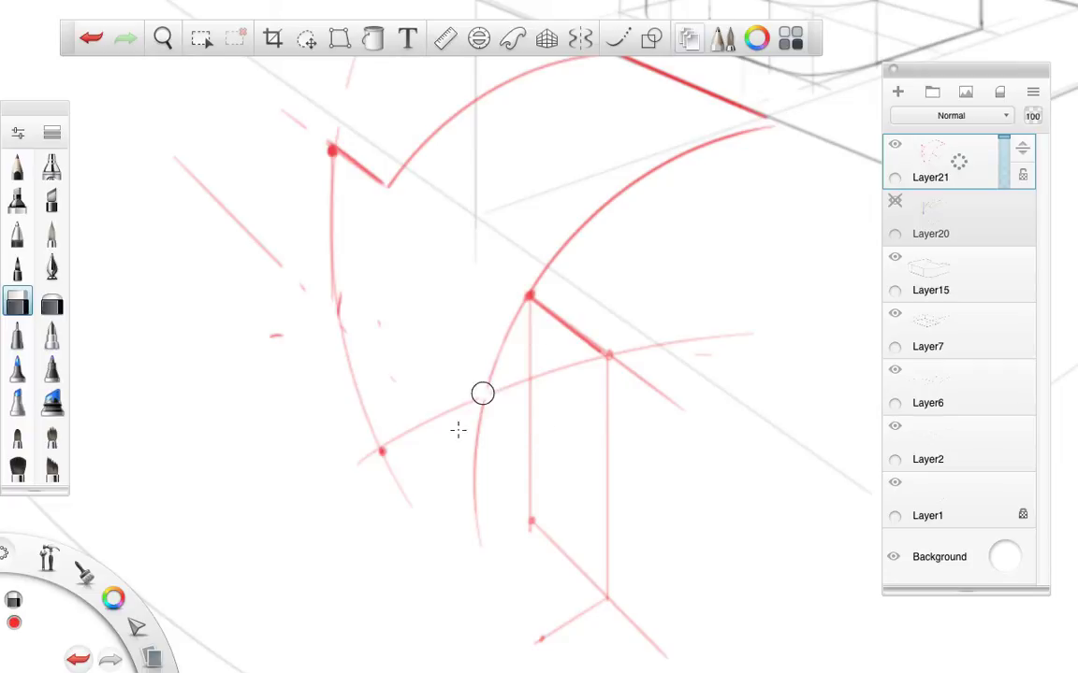
{"action": "mouse_move", "coordinate": [513, 313]}
{"action": "left_mouse_down"}
{"action": "mouse_move", "coordinate": [517, 349]}
{"action": "mouse_move", "coordinate": [477, 384]}
{"action": "mouse_move", "coordinate": [520, 360]}
{"action": "mouse_move", "coordinate": [532, 319]}
{"action": "mouse_move", "coordinate": [527, 355]}
{"action": "mouse_move", "coordinate": [475, 400]}
{"action": "mouse_move", "coordinate": [504, 405]}
{"action": "mouse_move", "coordinate": [541, 385]}
{"action": "mouse_move", "coordinate": [467, 441]}
{"action": "mouse_move", "coordinate": [600, 409]}
{"action": "left_mouse_up"}
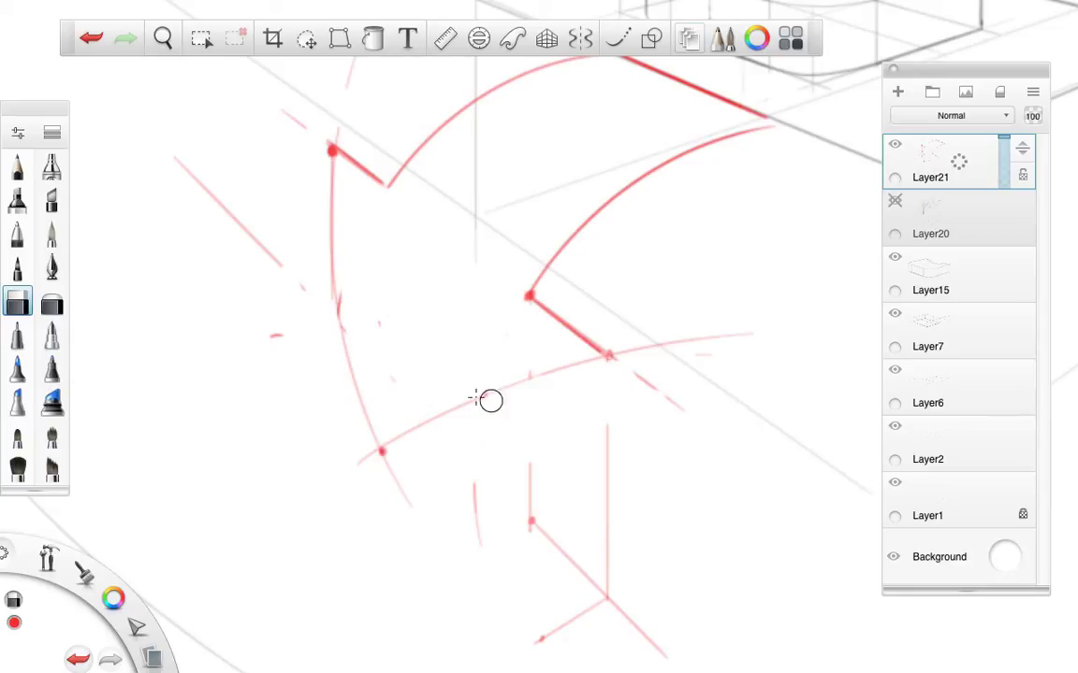
Compare the cleaned-up notch with the underlying construction by toggling the visibility of Layer20.
{"action": "key", "text": "space"}
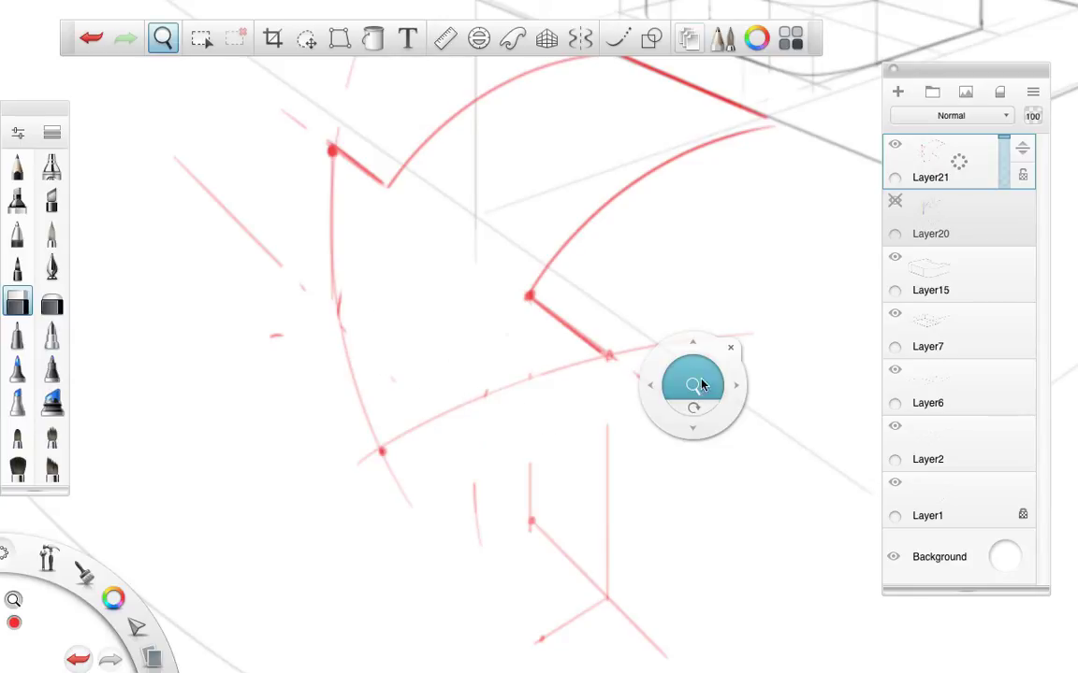
{"action": "left_click_drag", "start_coordinate": [692, 386], "coordinate": [512, 457]}
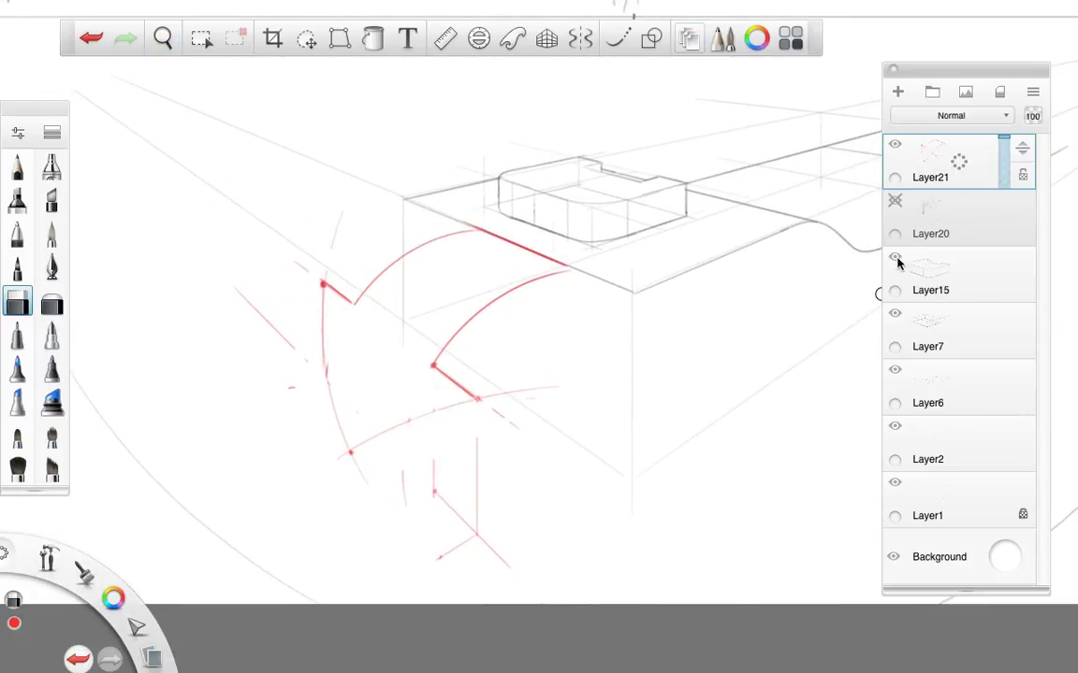
{"action": "left_click", "coordinate": [894, 200]}
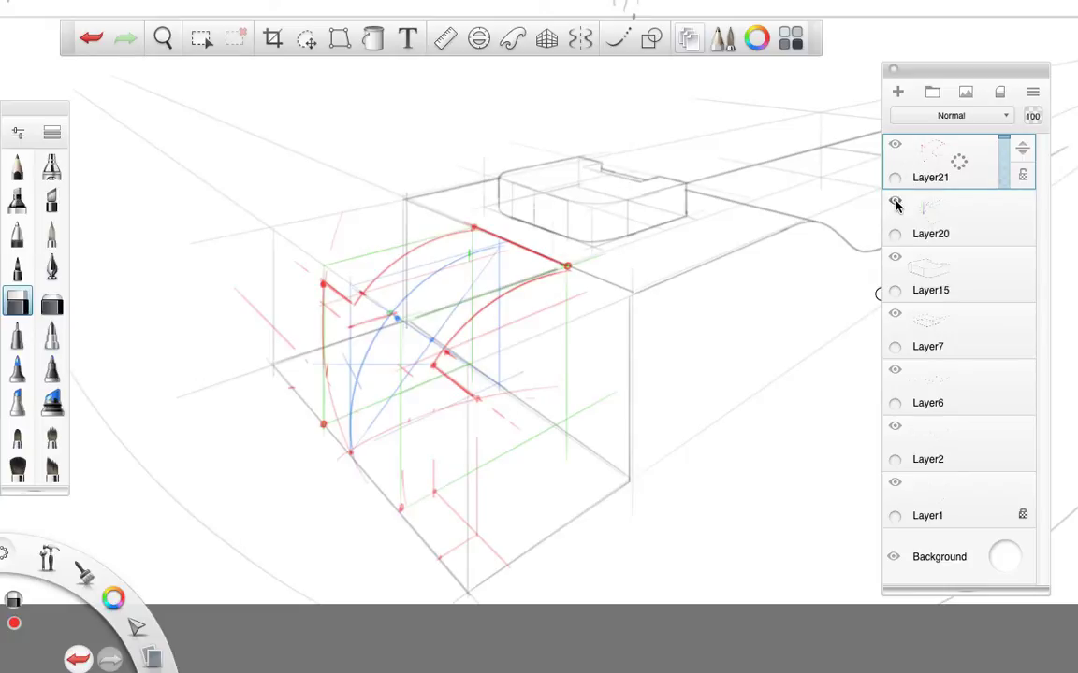
{"action": "left_click", "coordinate": [894, 202]}
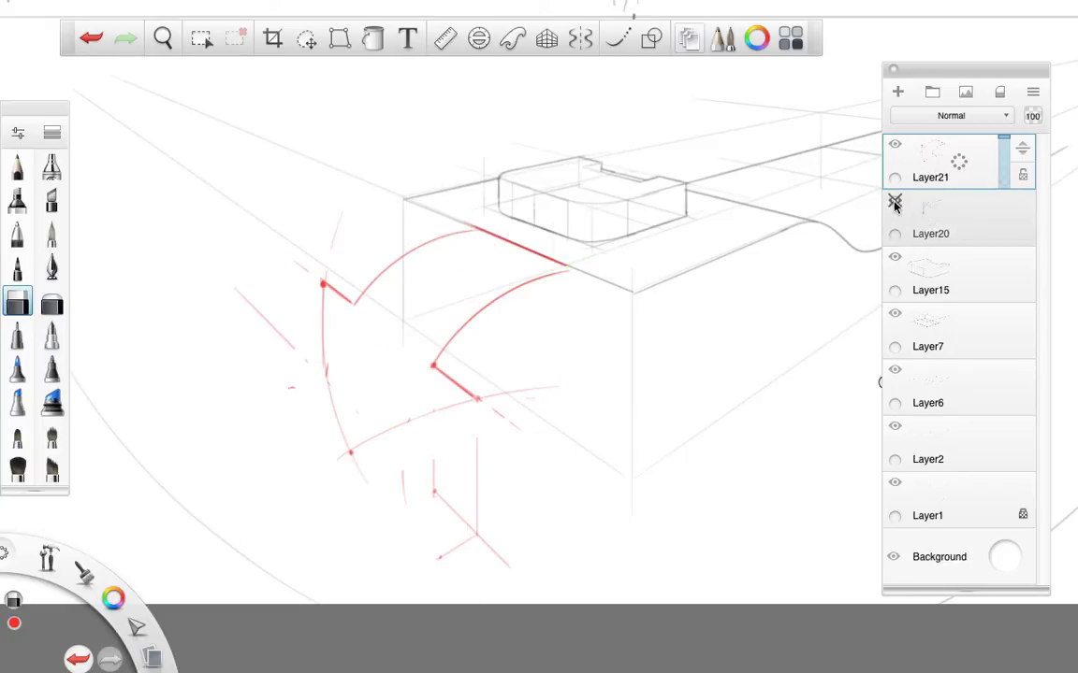
{"action": "left_click", "coordinate": [894, 202]}
{"action": "left_click", "coordinate": [894, 202]}
{"action": "left_click", "coordinate": [894, 202]}
{"action": "left_click", "coordinate": [894, 202]}
{"action": "left_click", "coordinate": [894, 202]}
{"action": "left_click", "coordinate": [894, 202]}
{"action": "left_click", "coordinate": [894, 202]}
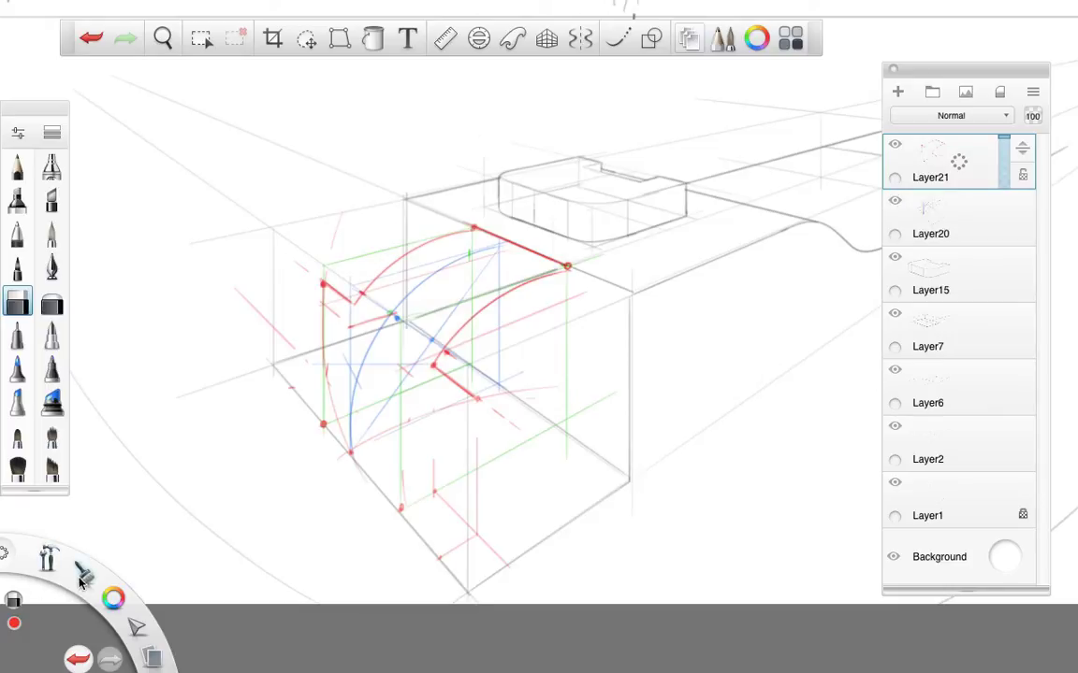
Switch to black, mark both end corners of the box's lower front edge with dots, and hide Layer20.
{"action": "left_click", "coordinate": [114, 603]}
{"action": "left_click", "coordinate": [117, 562]}
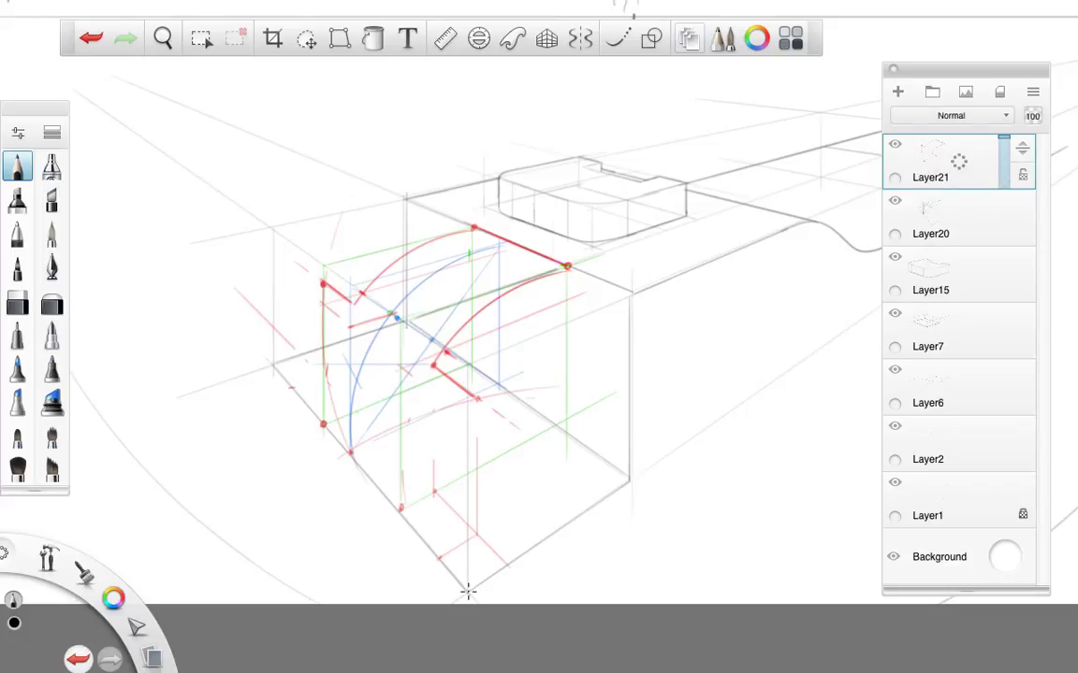
{"action": "left_click", "coordinate": [273, 363]}
{"action": "left_click", "coordinate": [894, 200]}
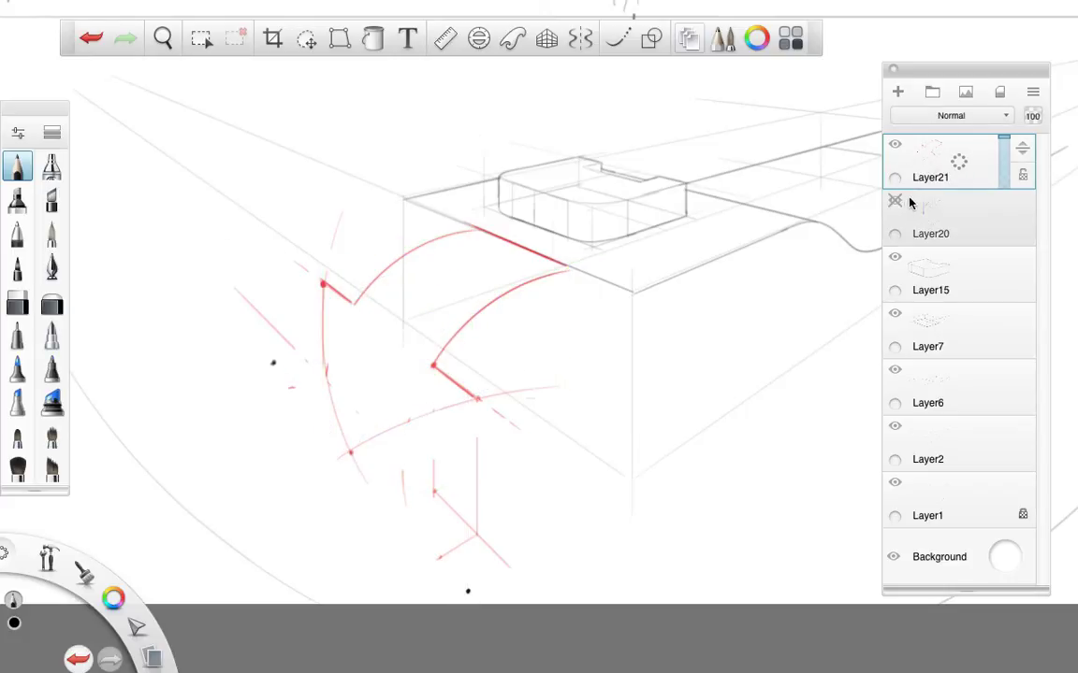
Rule black base edges between the corner dots, from the near corner toward RVP, and from the far corner to the red curve.
{"action": "left_click", "coordinate": [445, 39]}
{"action": "left_click_drag", "start_coordinate": [356, 364], "coordinate": [282, 400]}
{"action": "mouse_move", "coordinate": [465, 442]}
{"action": "left_mouse_down"}
{"action": "mouse_move", "coordinate": [382, 347]}
{"action": "mouse_move", "coordinate": [467, 554]}
{"action": "mouse_move", "coordinate": [469, 592]}
{"action": "mouse_move", "coordinate": [291, 424]}
{"action": "mouse_move", "coordinate": [245, 344]}
{"action": "mouse_move", "coordinate": [647, 407]}
{"action": "mouse_move", "coordinate": [647, 474]}
{"action": "mouse_move", "coordinate": [606, 498]}
{"action": "left_mouse_up"}
{"action": "mouse_move", "coordinate": [469, 589]}
{"action": "left_mouse_down"}
{"action": "mouse_move", "coordinate": [631, 493]}
{"action": "mouse_move", "coordinate": [634, 480]}
{"action": "left_mouse_up"}
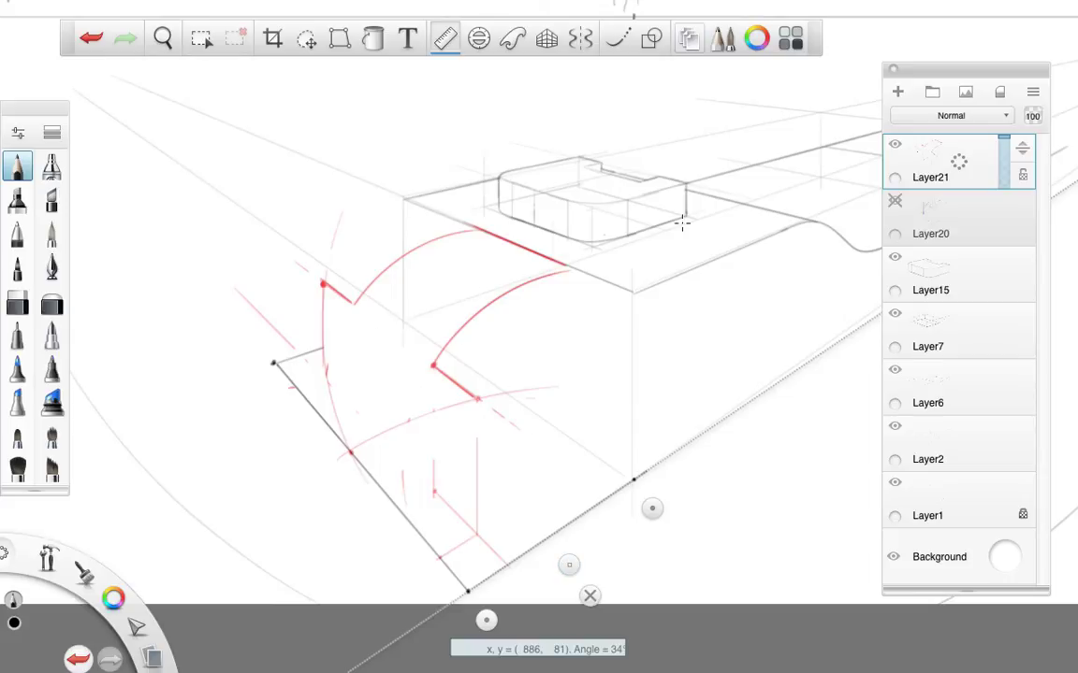
{"action": "left_click", "coordinate": [589, 596]}
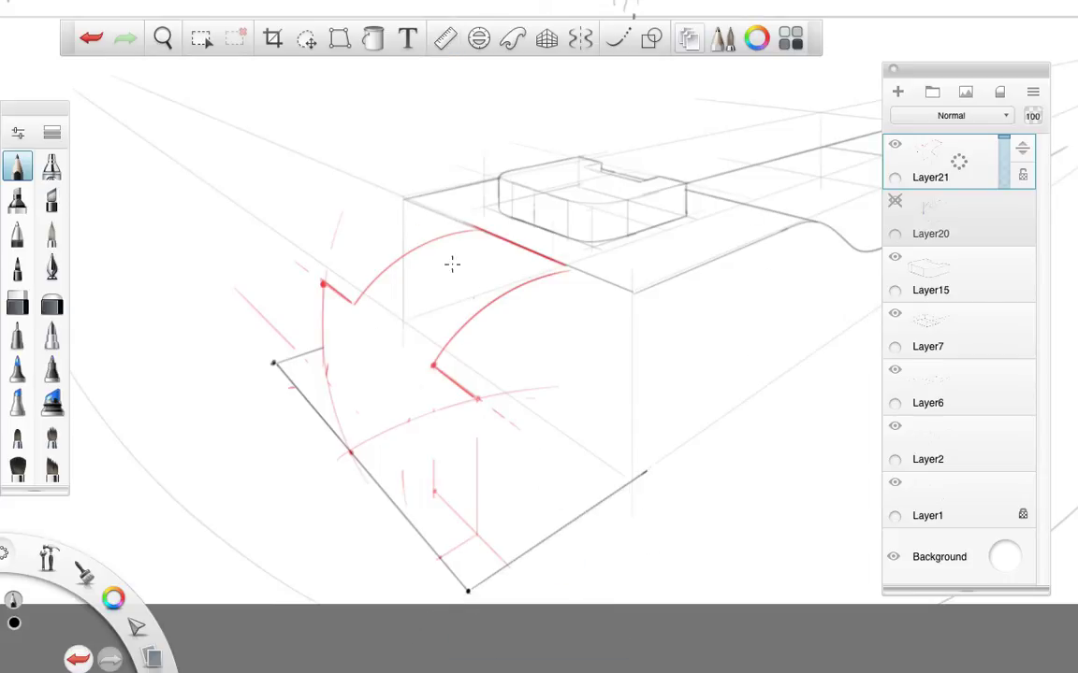
Darken the verticals below the platform's two front corners and rule the base's rear edge toward LVP up to the notch.
{"action": "left_click_drag", "start_coordinate": [404, 201], "coordinate": [404, 258]}
{"action": "left_click", "coordinate": [444, 37]}
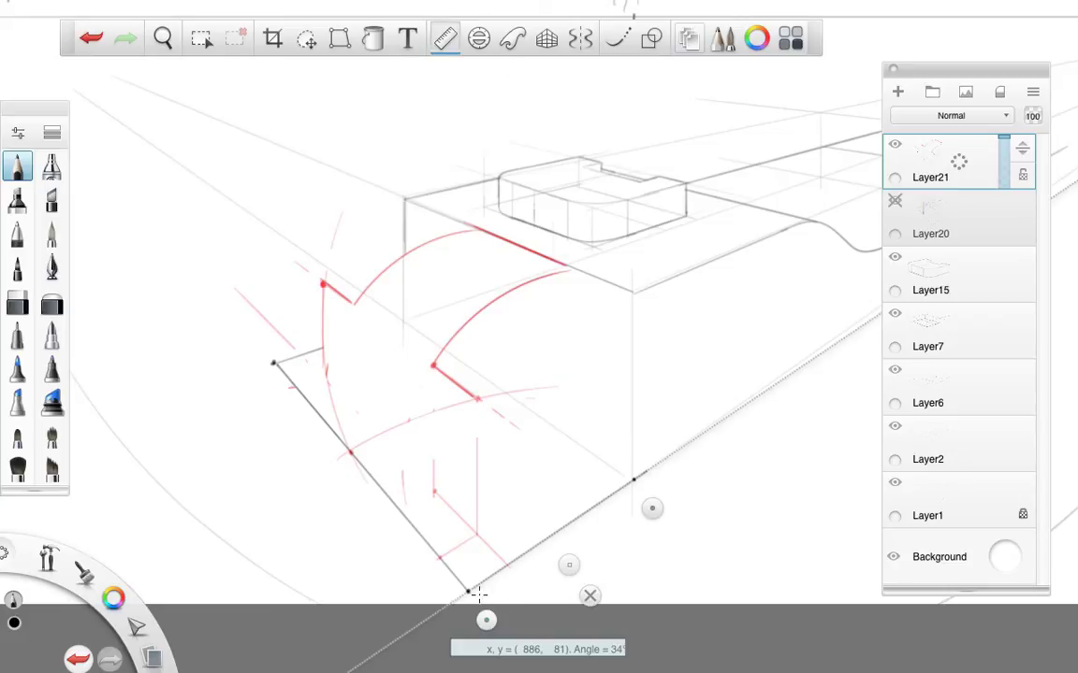
{"action": "left_click_drag", "start_coordinate": [473, 593], "coordinate": [499, 367]}
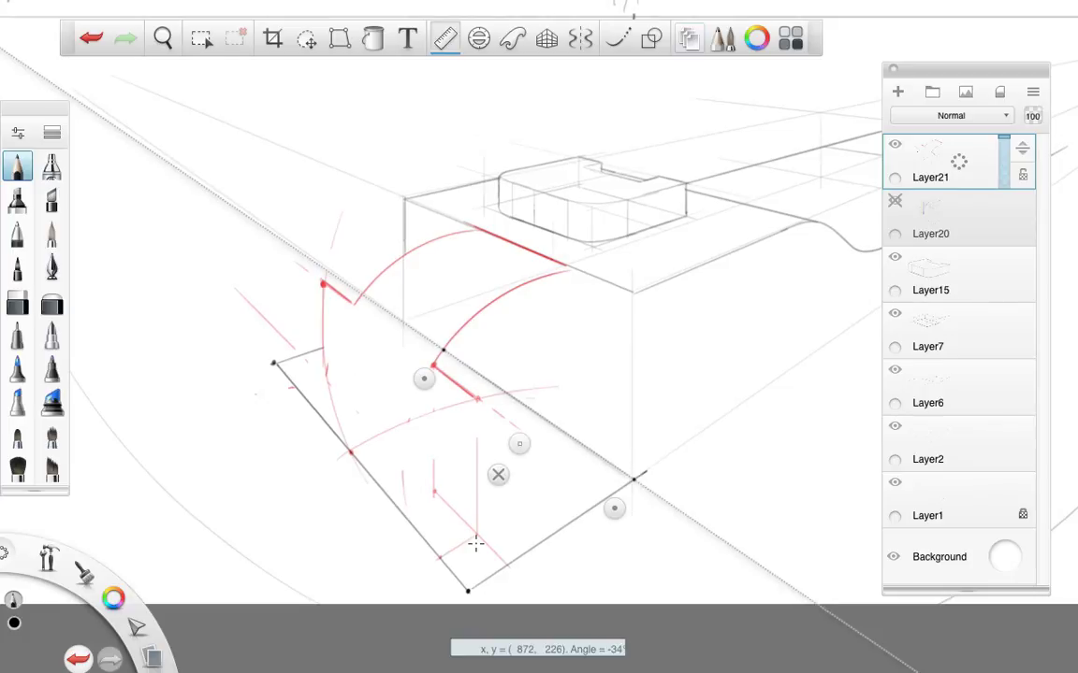
{"action": "left_click", "coordinate": [498, 474]}
{"action": "left_click_drag", "start_coordinate": [633, 291], "coordinate": [632, 473]}
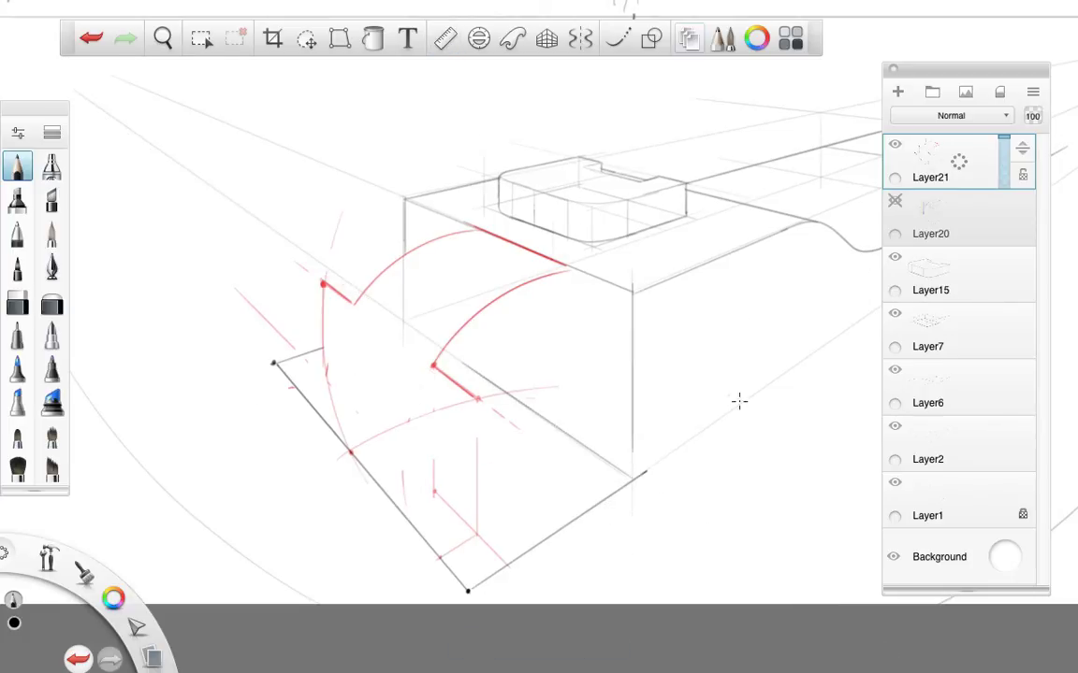
Align the ruler from the red point on the front base edge to RVP and draw a black line to the near vertical.
{"action": "key", "text": "space"}
{"action": "mouse_move", "coordinate": [741, 409]}
{"action": "left_mouse_down"}
{"action": "mouse_move", "coordinate": [402, 438]}
{"action": "mouse_move", "coordinate": [489, 425]}
{"action": "left_mouse_up"}
{"action": "left_click", "coordinate": [445, 38]}
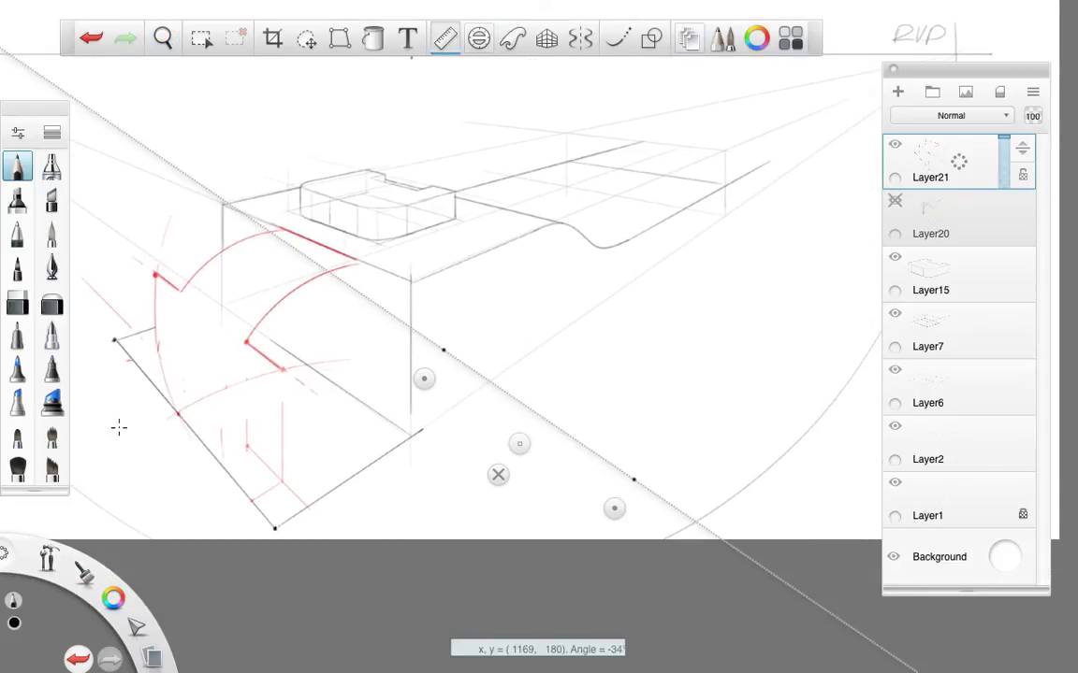
{"action": "left_click_drag", "start_coordinate": [425, 377], "coordinate": [172, 445]}
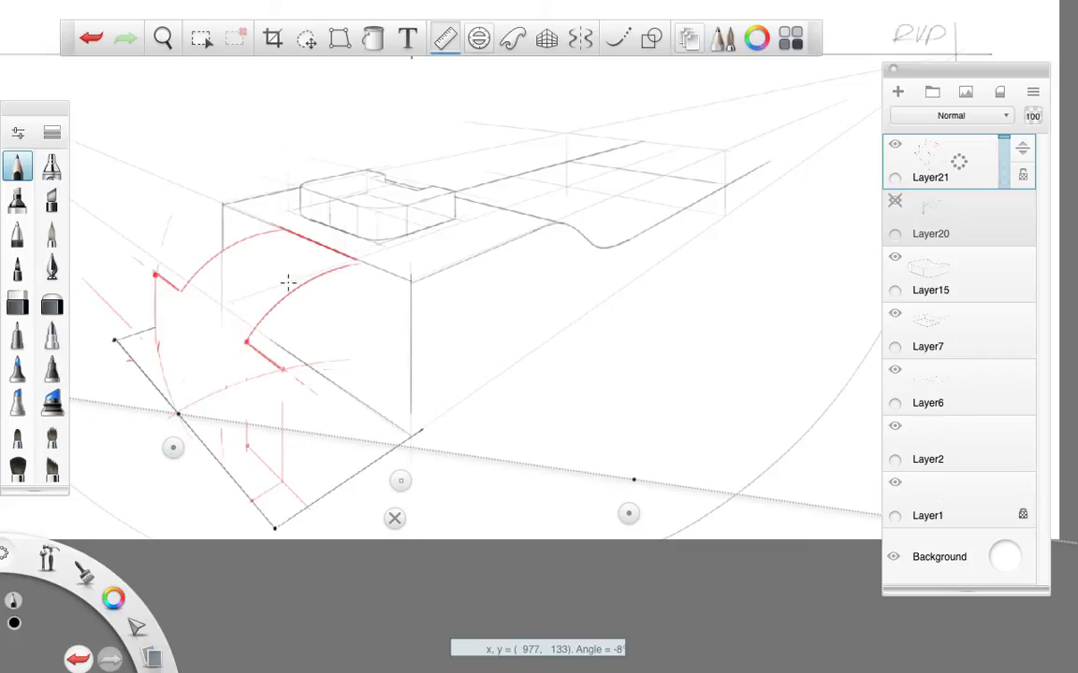
{"action": "left_click_drag", "start_coordinate": [592, 480], "coordinate": [924, 105]}
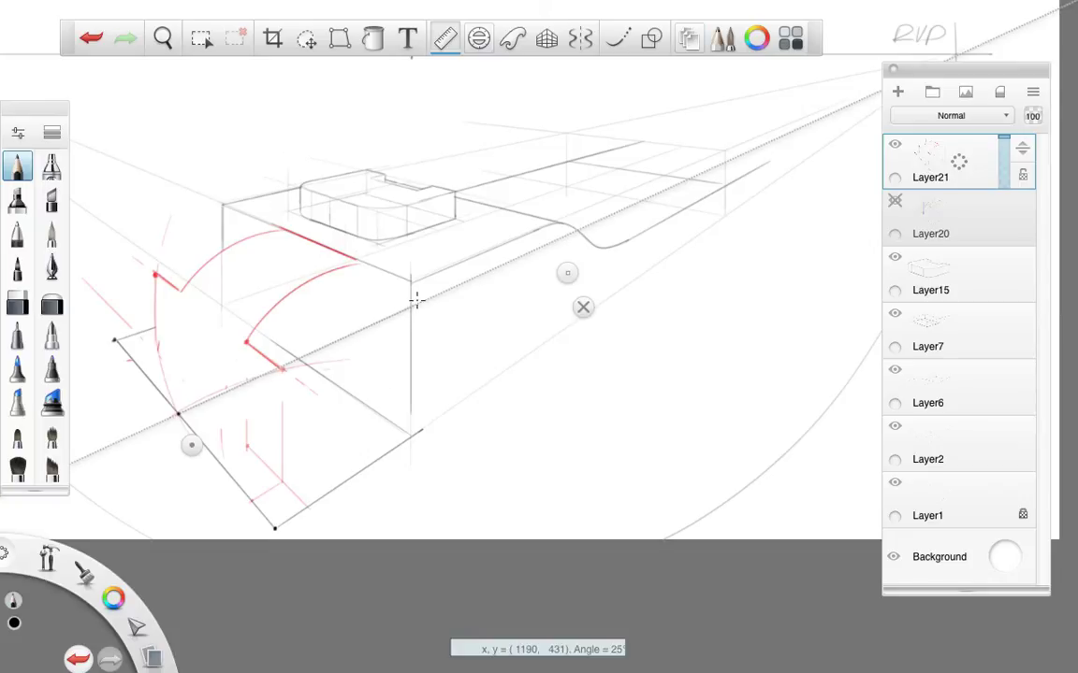
{"action": "left_click", "coordinate": [583, 306]}
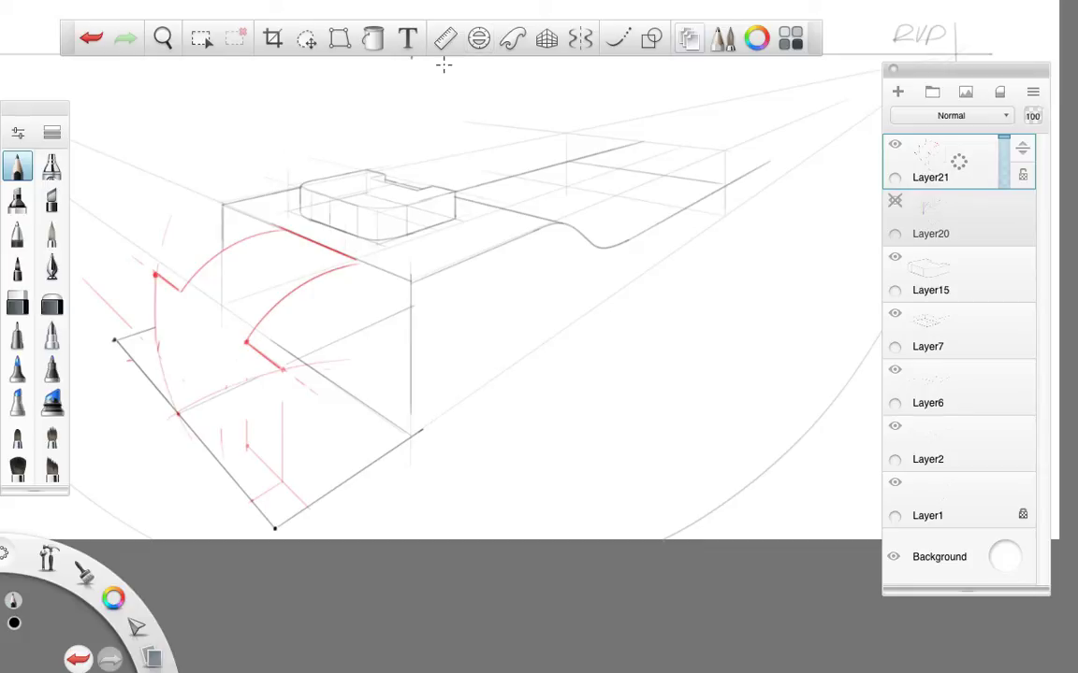
Erase the leftover red construction marks around the notch and on the base plane.
{"action": "key", "text": "e"}
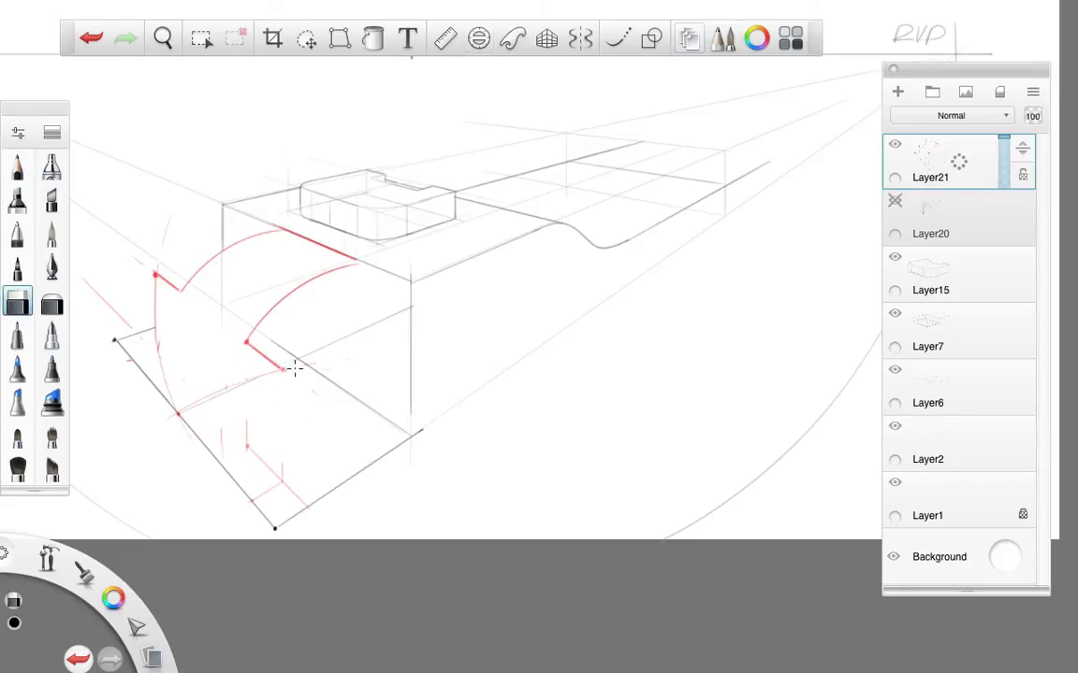
{"action": "left_click_drag", "start_coordinate": [293, 369], "coordinate": [245, 432]}
{"action": "key", "text": "space"}
{"action": "left_click_drag", "start_coordinate": [614, 308], "coordinate": [542, 283]}
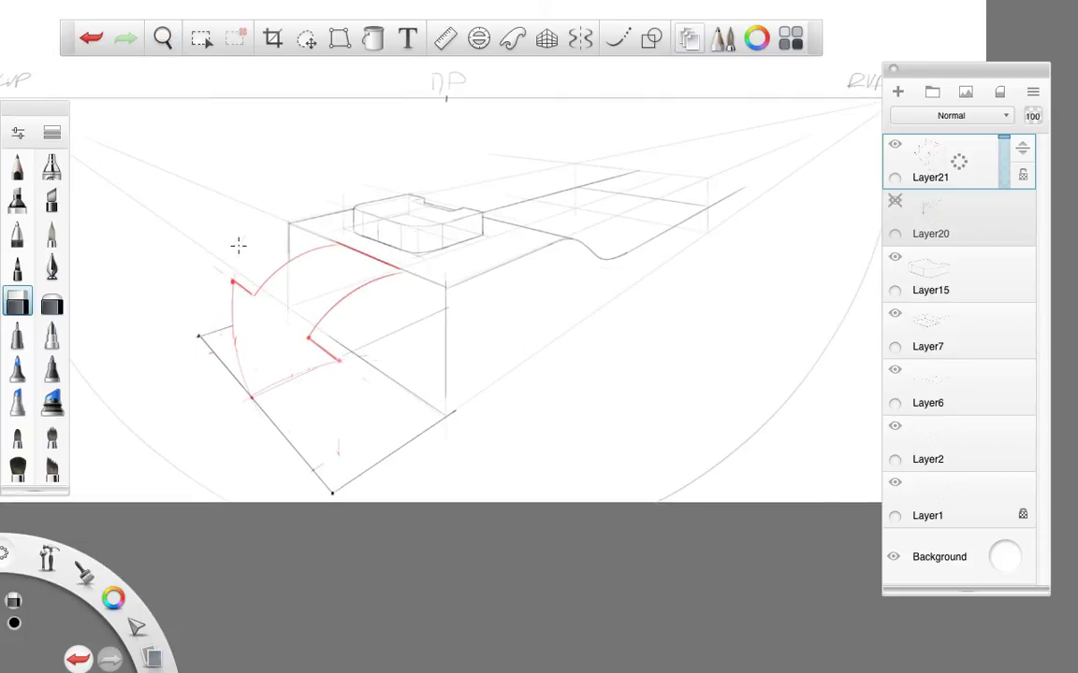
{"action": "key", "text": "space"}
{"action": "left_click_drag", "start_coordinate": [582, 355], "coordinate": [698, 471]}
{"action": "key", "text": "space"}
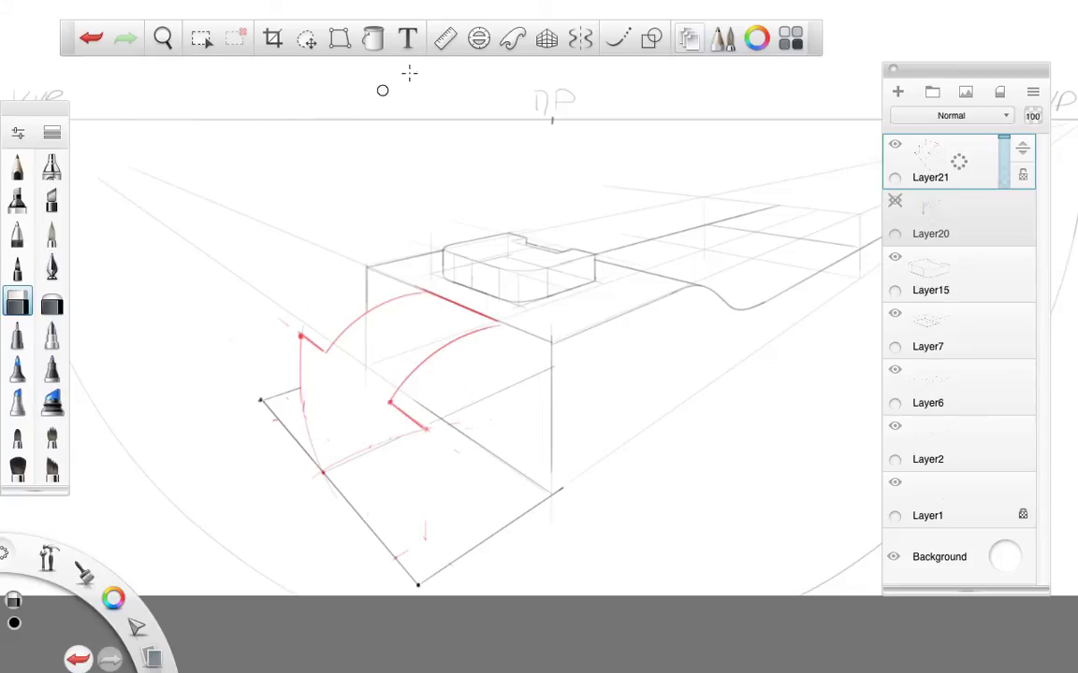
Rule a red pencil line toward LVP along the platform's lower edge, leaving a gap behind the curved surface and extending past the near corner.
{"action": "left_click", "coordinate": [19, 168]}
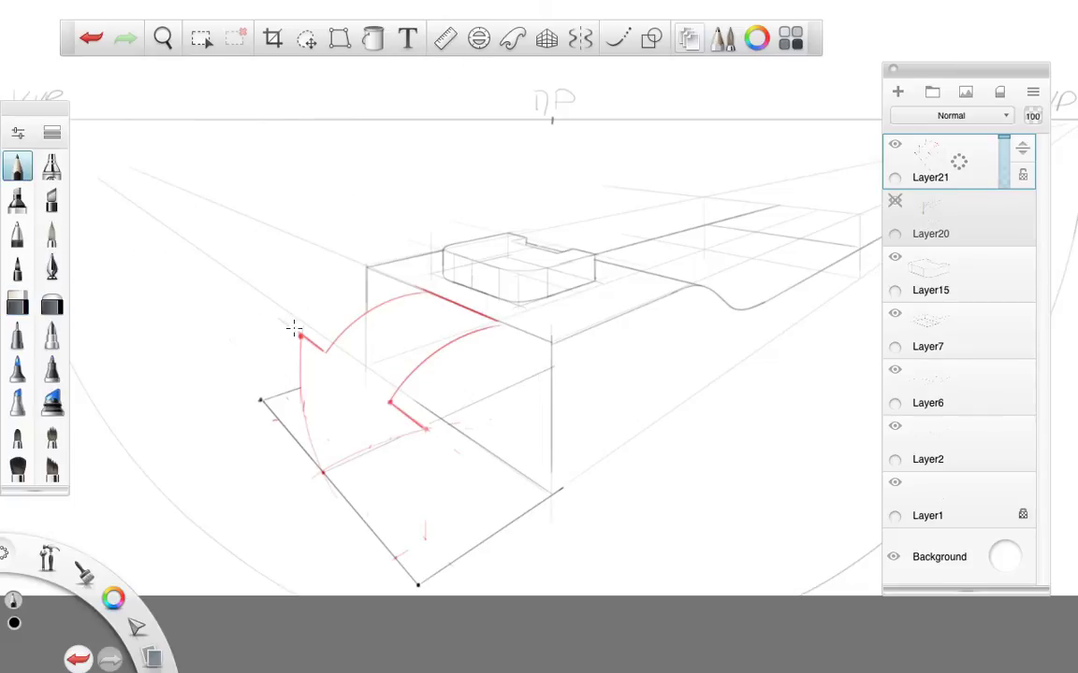
{"action": "left_click", "coordinate": [445, 38]}
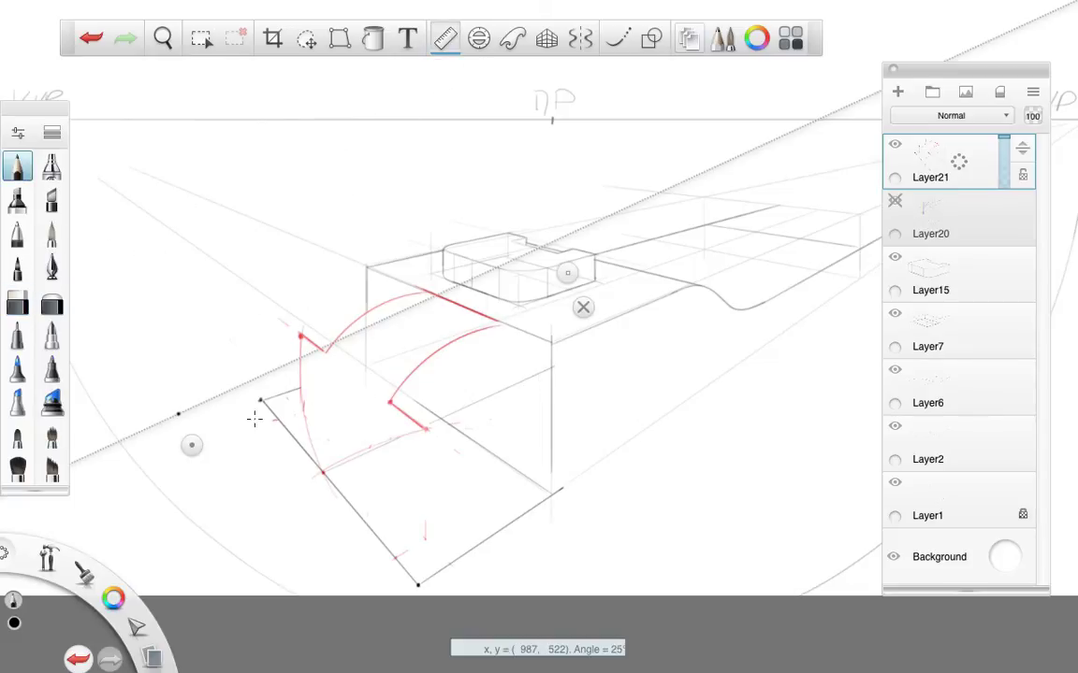
{"action": "left_click_drag", "start_coordinate": [191, 444], "coordinate": [376, 395]}
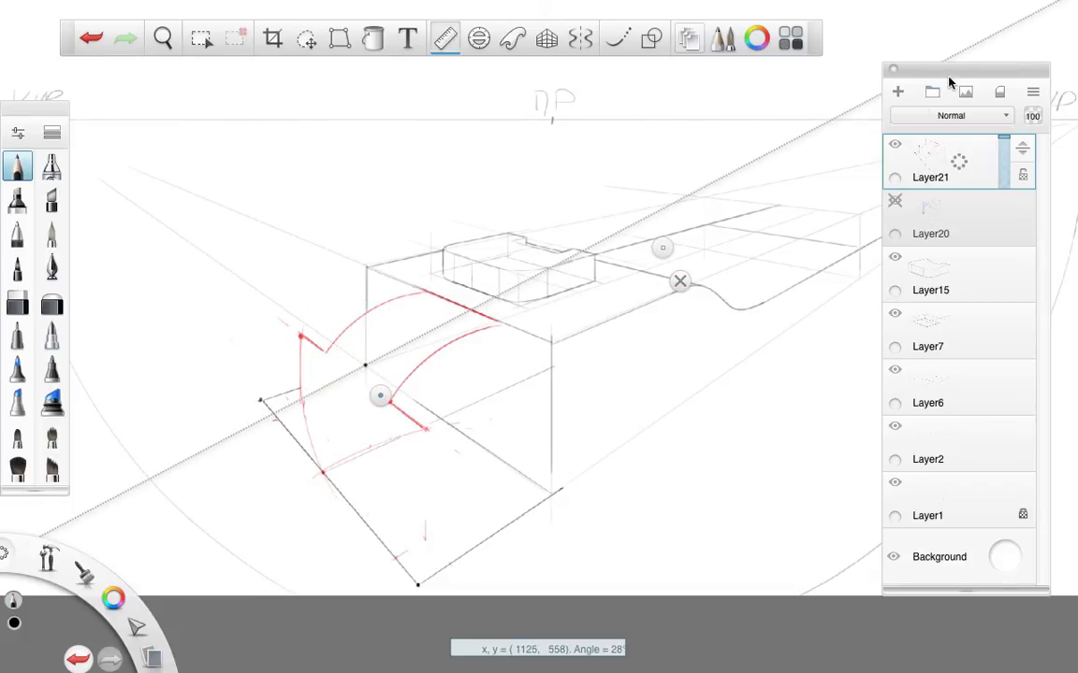
{"action": "left_click_drag", "start_coordinate": [949, 71], "coordinate": [937, 215]}
{"action": "left_click_drag", "start_coordinate": [944, 99], "coordinate": [583, 535]}
{"action": "mouse_move", "coordinate": [112, 599]}
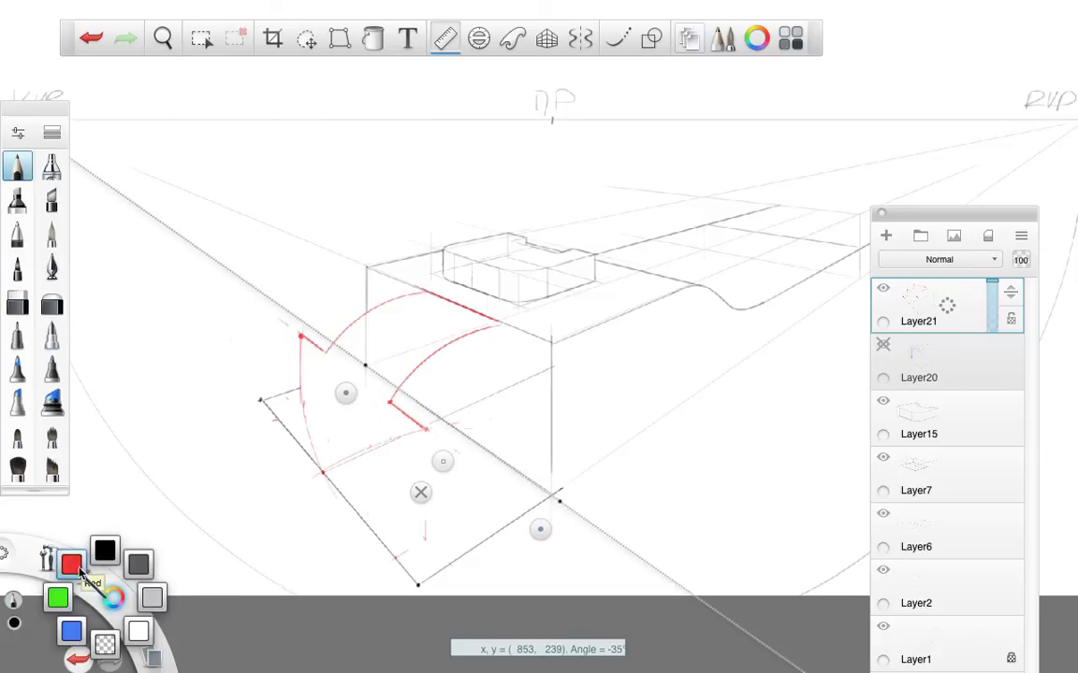
{"action": "left_click", "coordinate": [79, 567]}
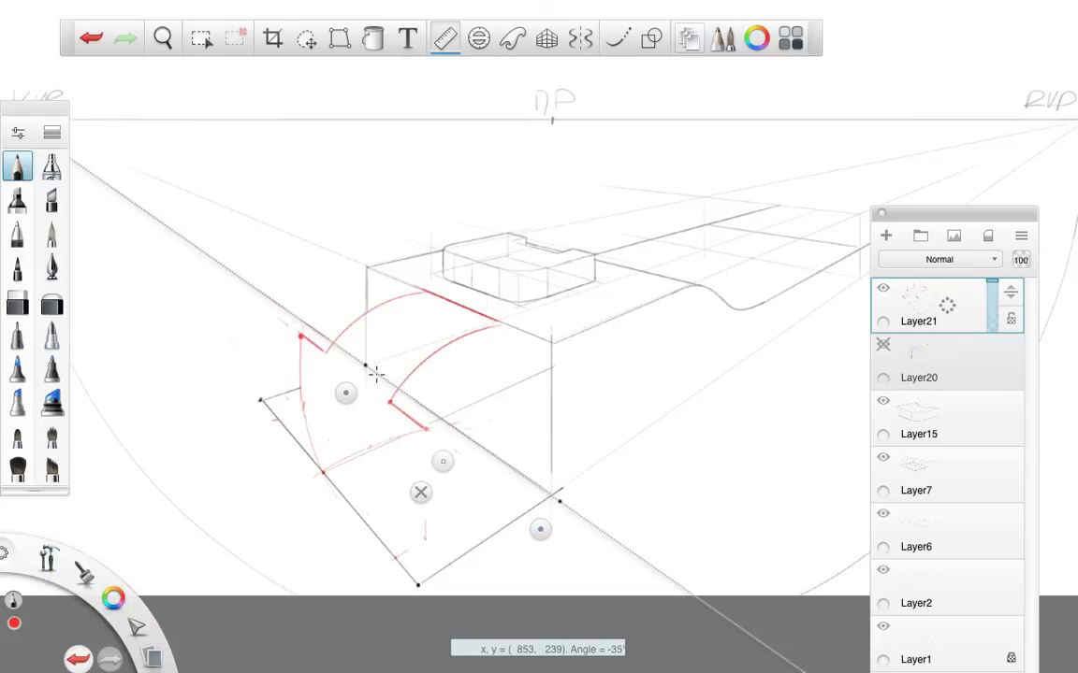
{"action": "left_click_drag", "start_coordinate": [373, 375], "coordinate": [621, 550]}
{"action": "left_click", "coordinate": [420, 492]}
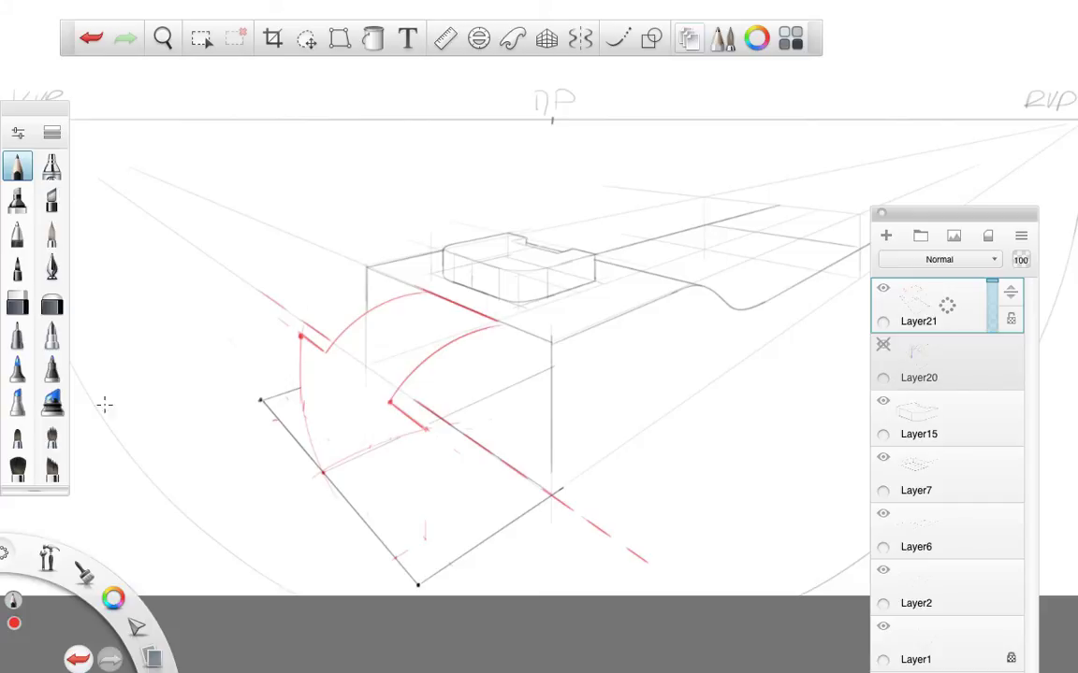
Set the drawing colour to white, with red, green and blue all at 255.
{"action": "mouse_move", "coordinate": [113, 599]}
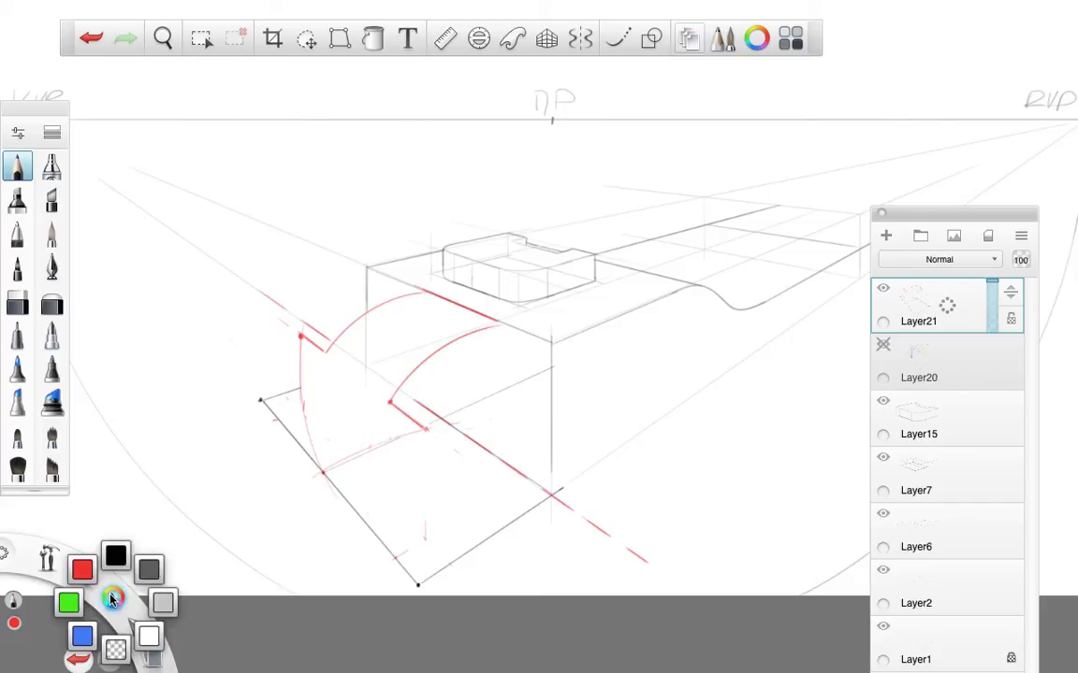
{"action": "left_click", "coordinate": [14, 624]}
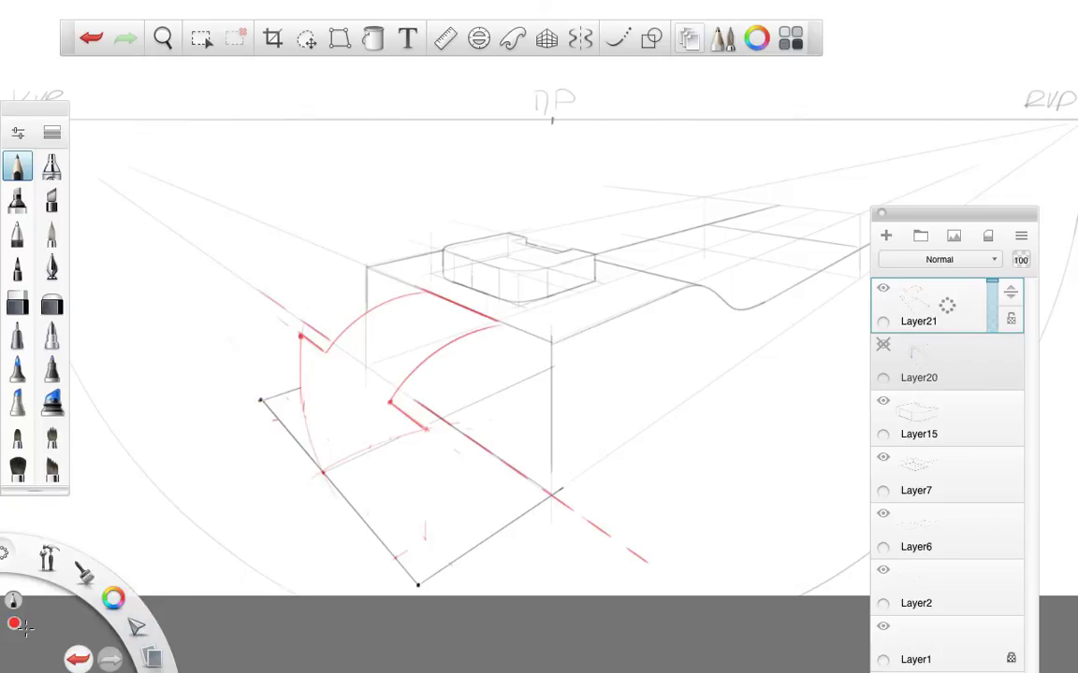
{"action": "left_click", "coordinate": [199, 428]}
{"action": "left_click", "coordinate": [146, 396]}
{"action": "left_click_drag", "start_coordinate": [196, 400], "coordinate": [273, 397]}
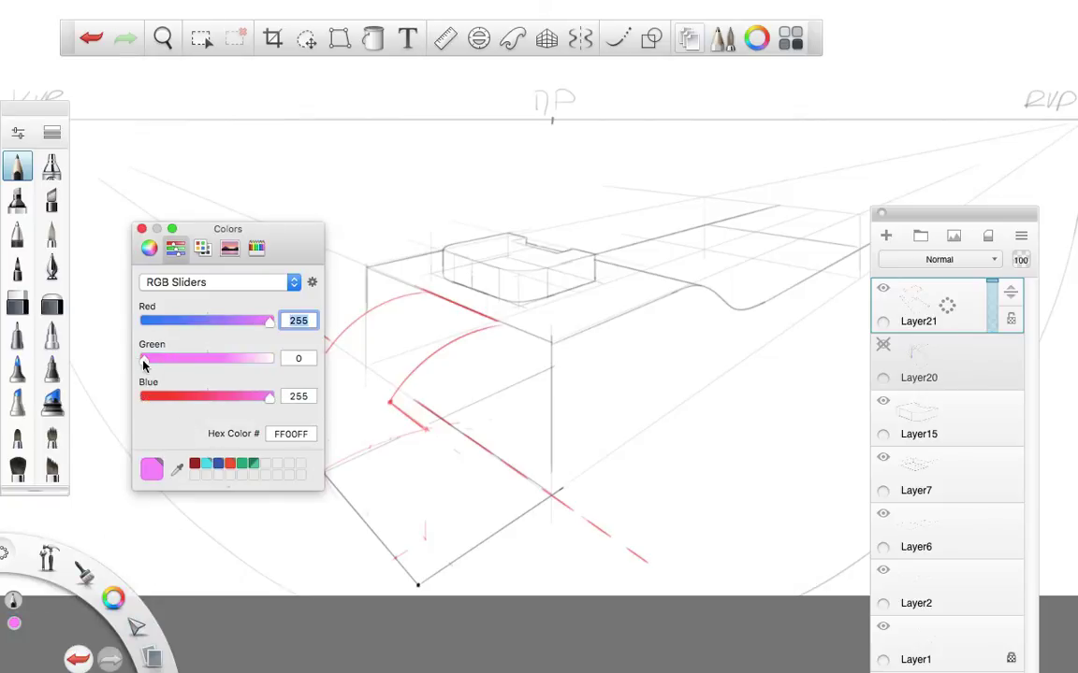
{"action": "left_click_drag", "start_coordinate": [144, 358], "coordinate": [281, 359]}
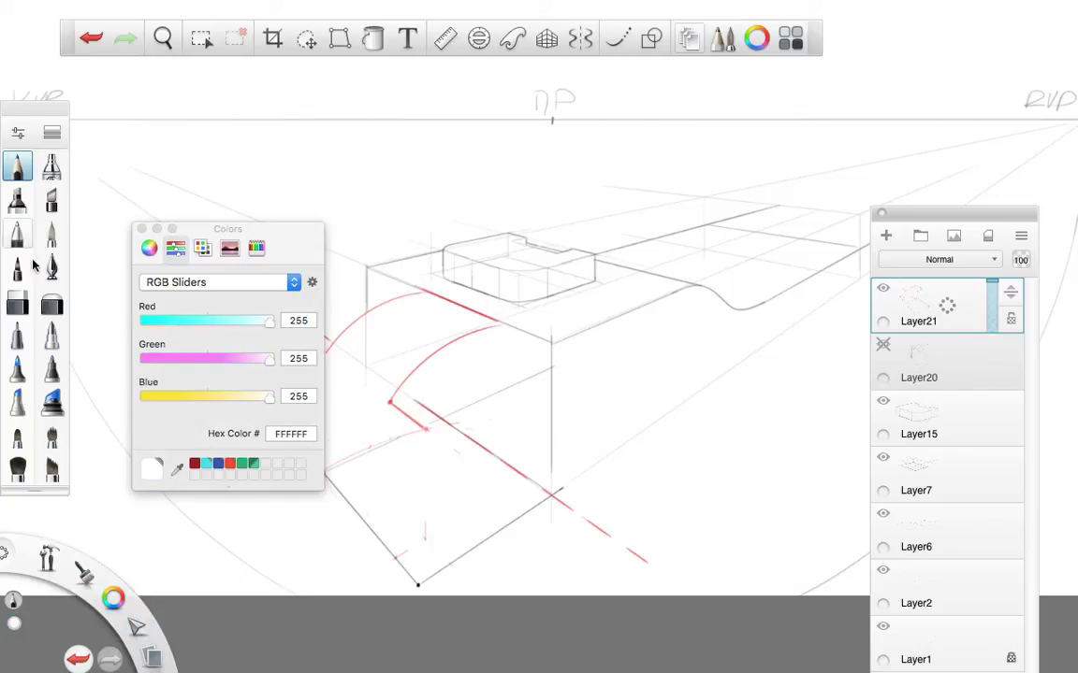
Set the pencil's hardness/size to 10B/10.4 and close the brush and colour settings.
{"action": "left_click", "coordinate": [17, 166]}
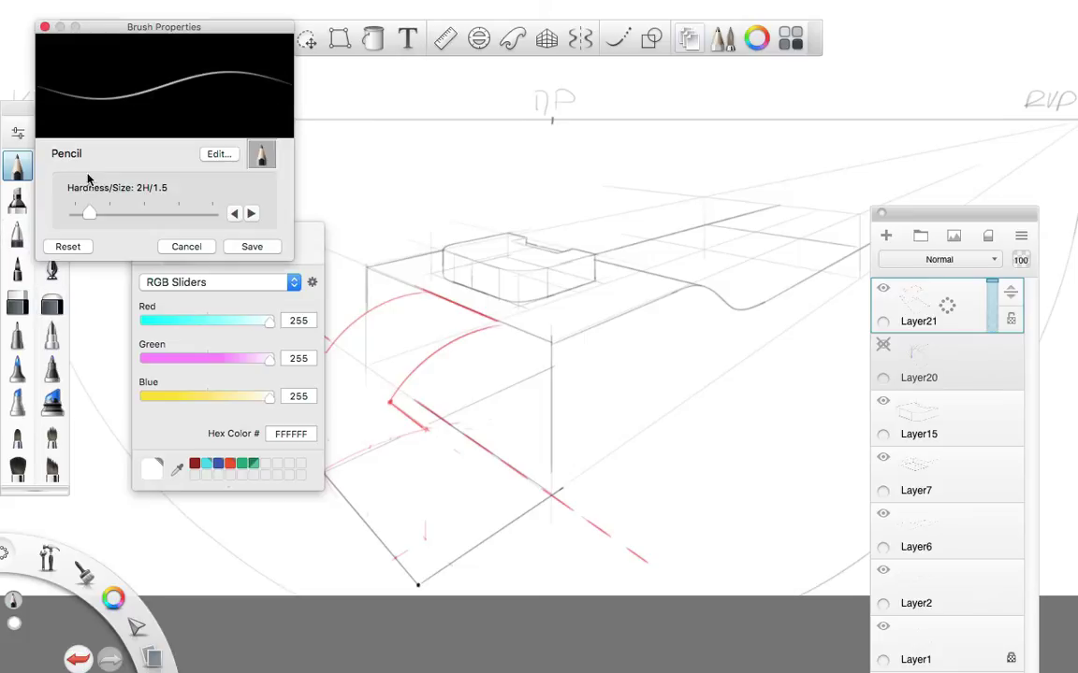
{"action": "left_click_drag", "start_coordinate": [81, 211], "coordinate": [177, 211]}
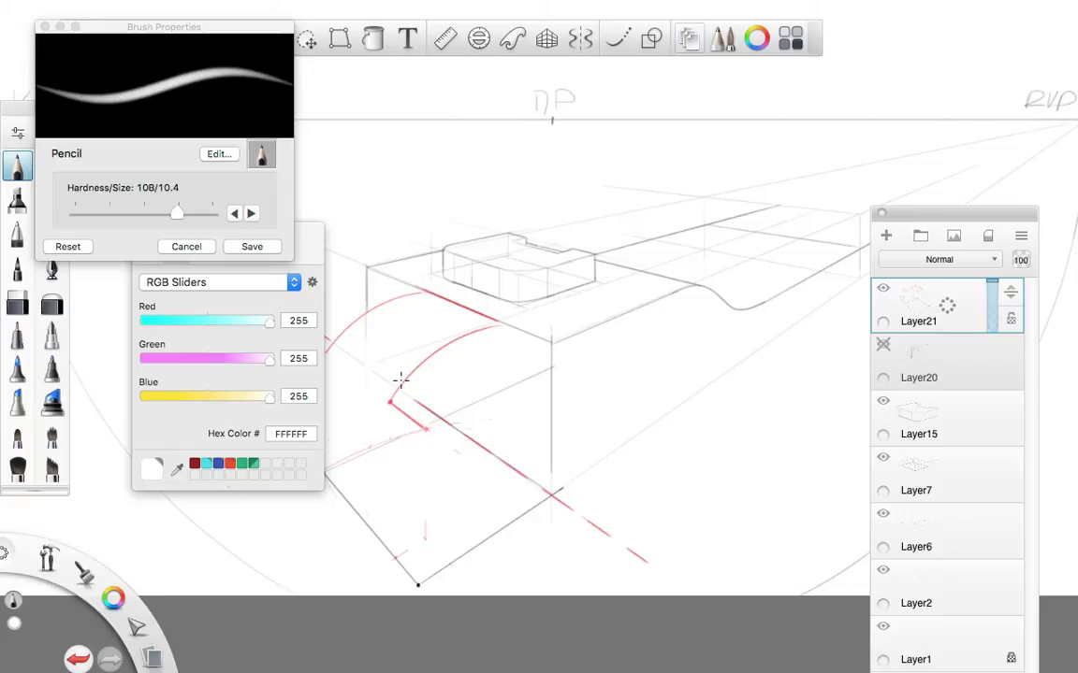
{"action": "left_click", "coordinate": [203, 306]}
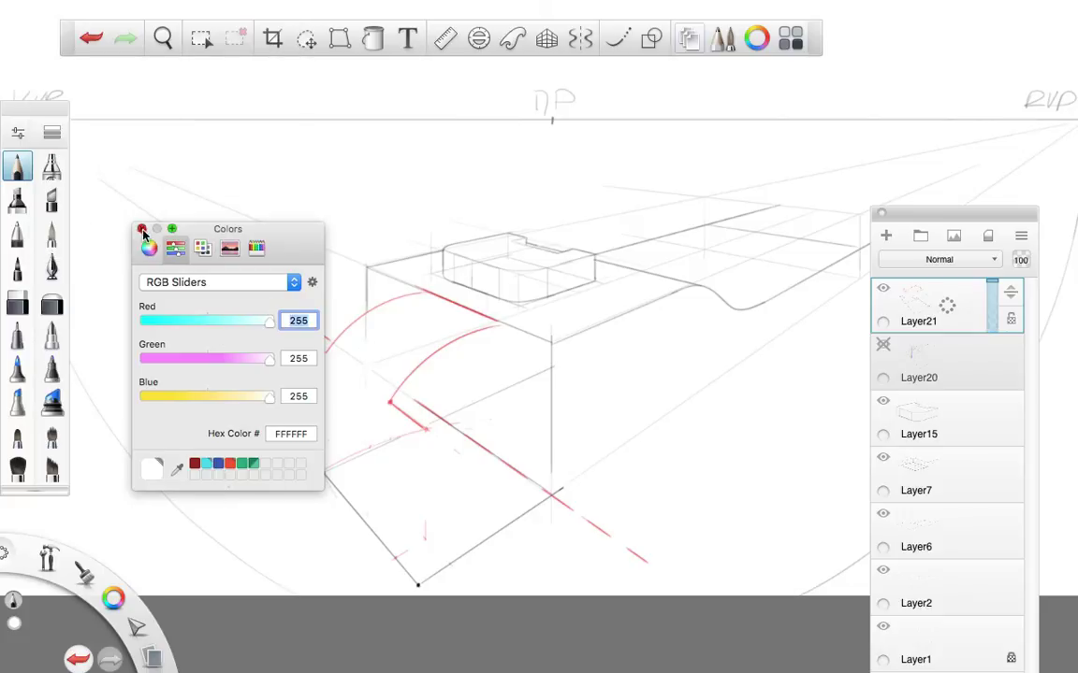
{"action": "left_click", "coordinate": [141, 228]}
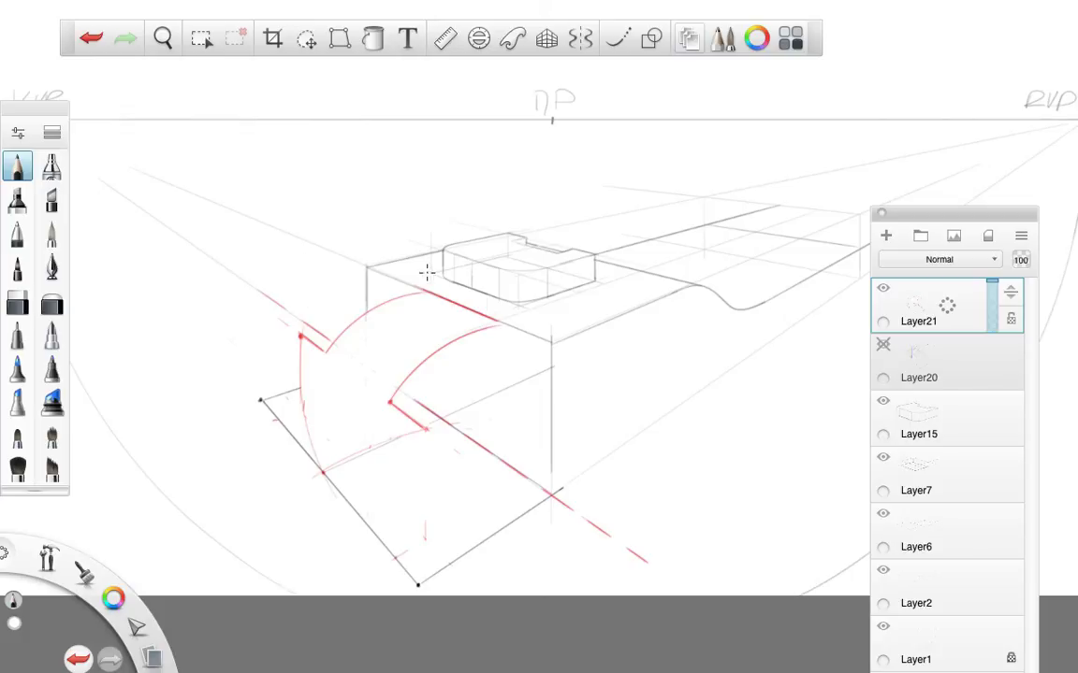
{"action": "key", "text": "space"}
{"action": "mouse_move", "coordinate": [519, 199]}
{"action": "left_mouse_down"}
{"action": "mouse_move", "coordinate": [503, 212]}
{"action": "mouse_move", "coordinate": [516, 269]}
{"action": "mouse_move", "coordinate": [498, 298]}
{"action": "mouse_move", "coordinate": [526, 342]}
{"action": "mouse_move", "coordinate": [507, 307]}
{"action": "mouse_move", "coordinate": [505, 351]}
{"action": "left_mouse_up"}
{"action": "key", "text": "space"}
{"action": "key", "text": "space"}
{"action": "key", "text": "space"}
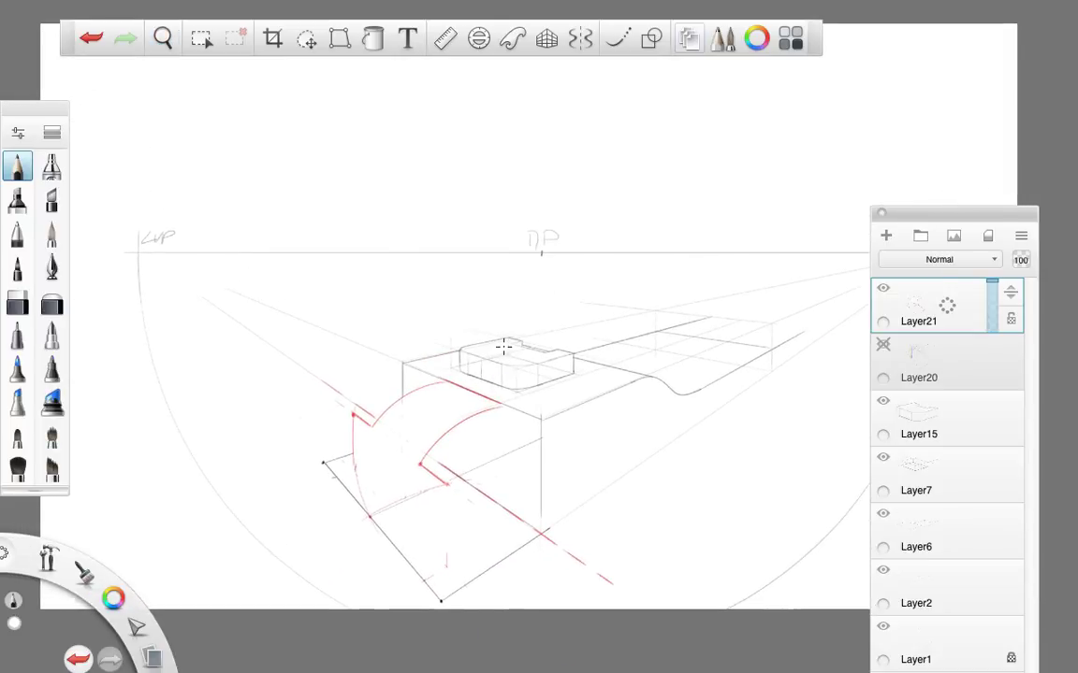